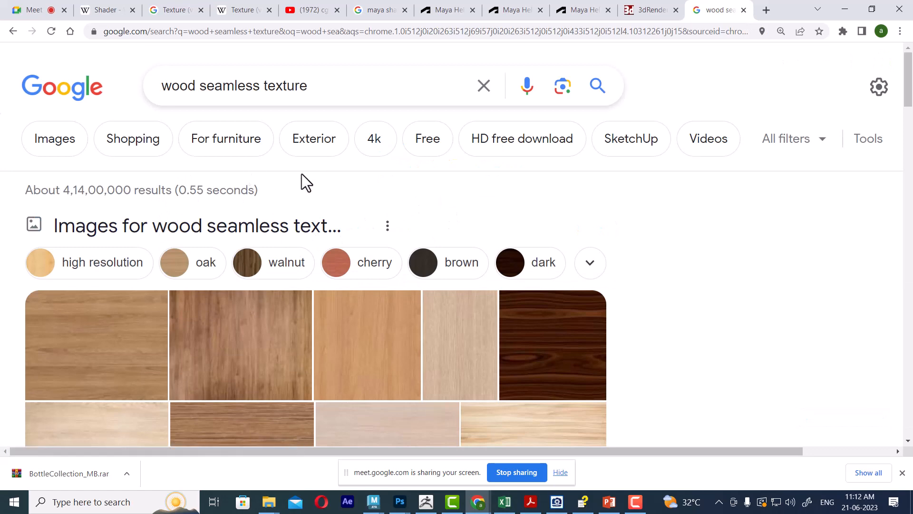
- Show image results for "wood seamless texture" and open the preview of Pinterest's light Fine Wood Seamless Texture
{"action": "left_click", "coordinate": [47, 147]}
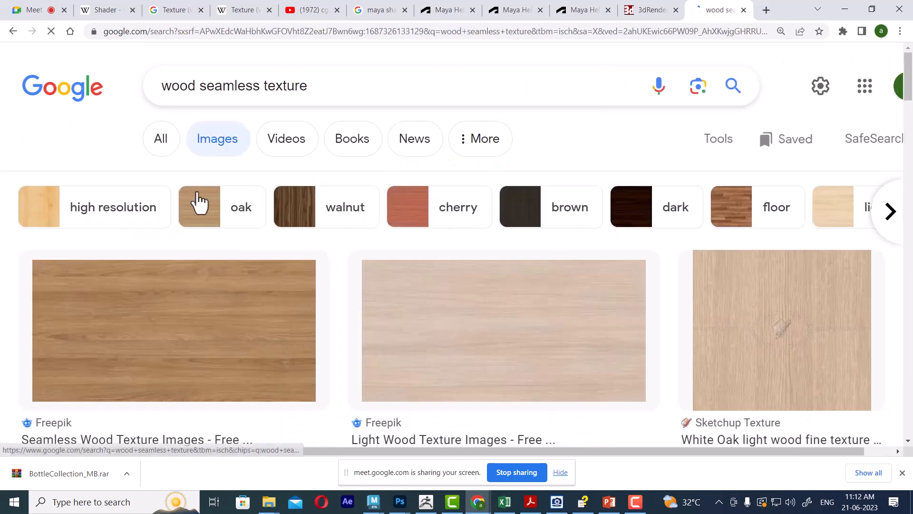
{"action": "scroll", "coordinate": [280, 293], "scroll_direction": "down", "scroll_amount": 3, "text": "ctrl"}
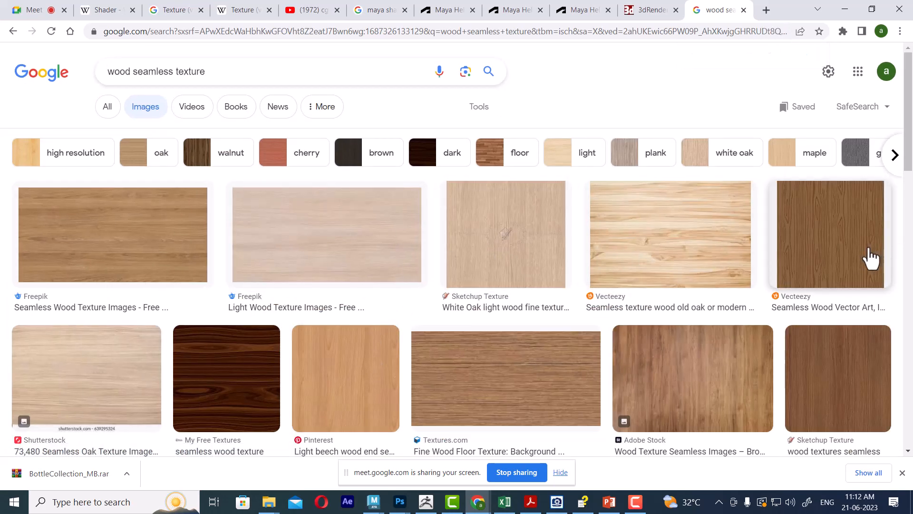
{"action": "scroll", "coordinate": [419, 319], "scroll_direction": "down", "scroll_amount": 5}
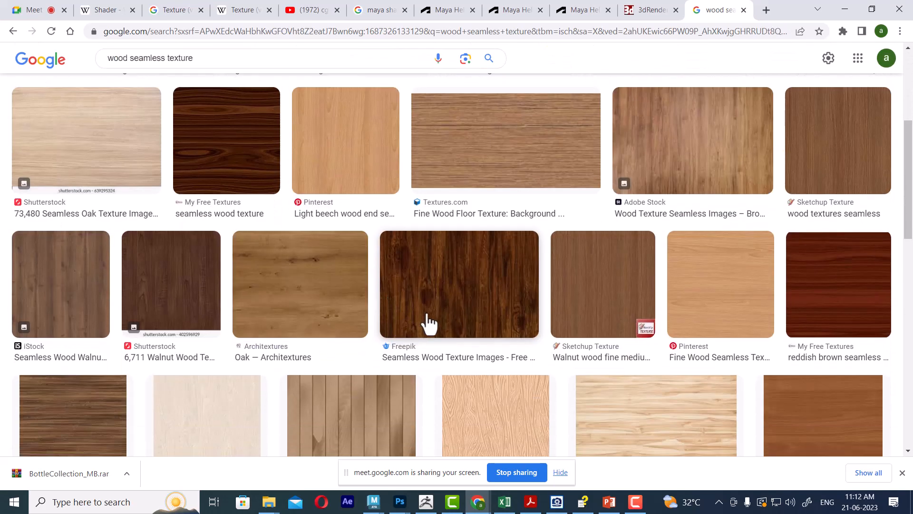
{"action": "scroll", "coordinate": [593, 298], "scroll_direction": "down", "scroll_amount": 3}
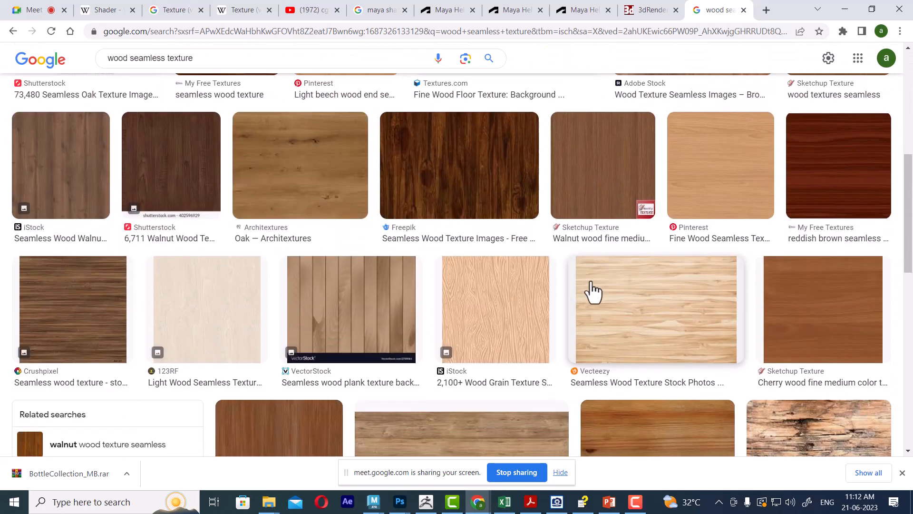
{"action": "left_click", "coordinate": [710, 199]}
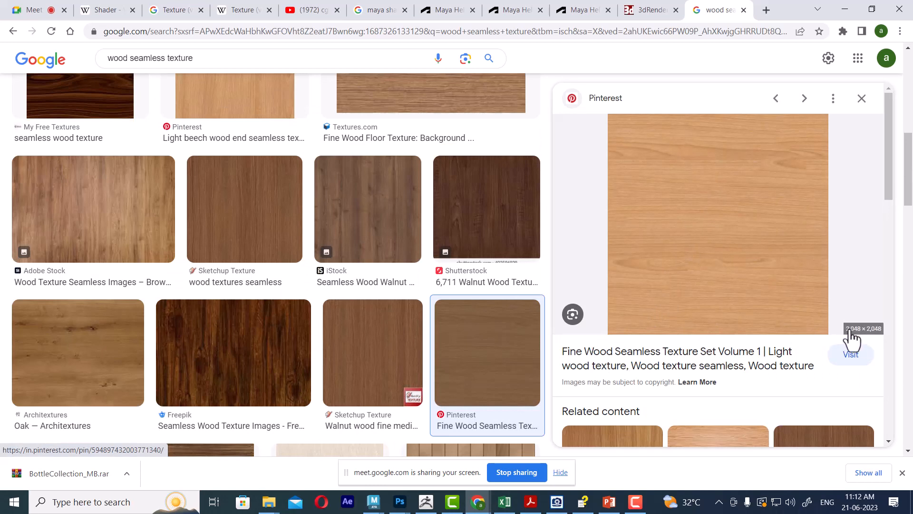
- Start saving the previewed wood image and copy the path of the texturing & shading\class 1 folder from File Explorer
{"action": "right_click", "coordinate": [733, 171]}
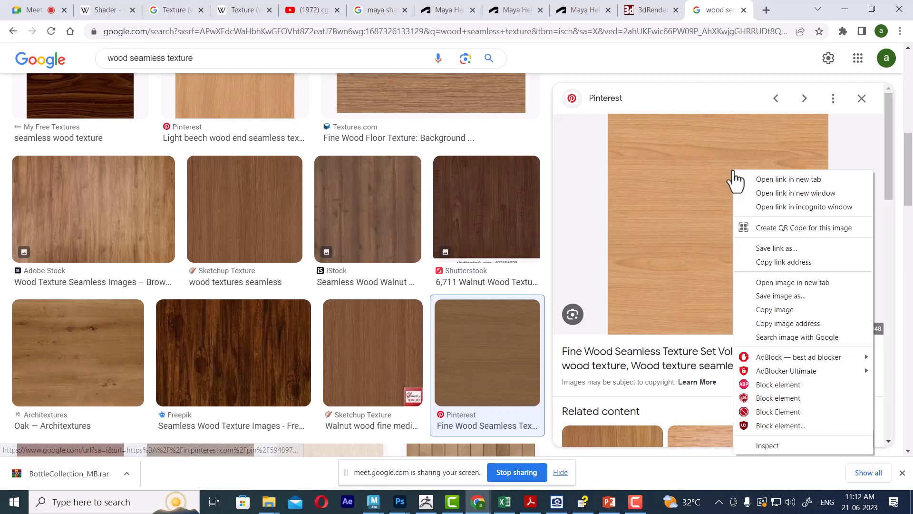
{"action": "left_click", "coordinate": [775, 296]}
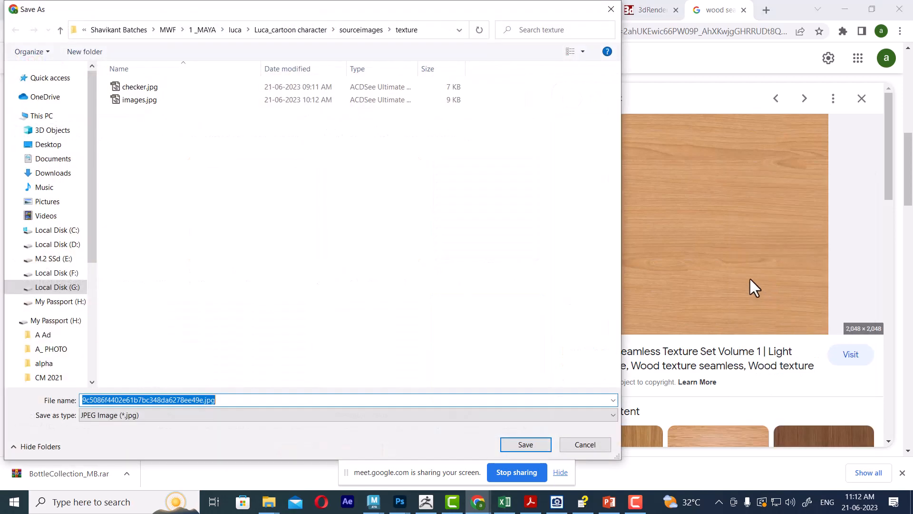
{"action": "left_click", "coordinate": [269, 502]}
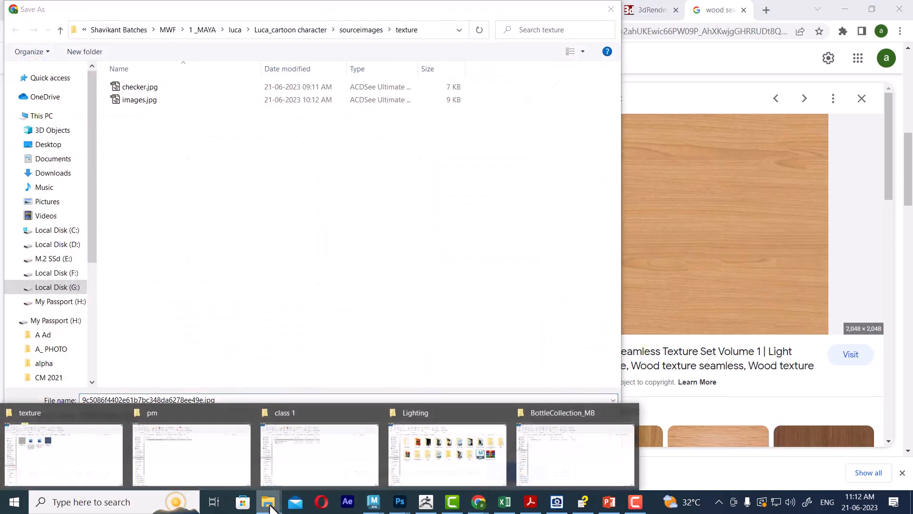
{"action": "left_click", "coordinate": [310, 458]}
{"action": "left_click", "coordinate": [482, 92]}
{"action": "key", "text": "ctrl+c"}
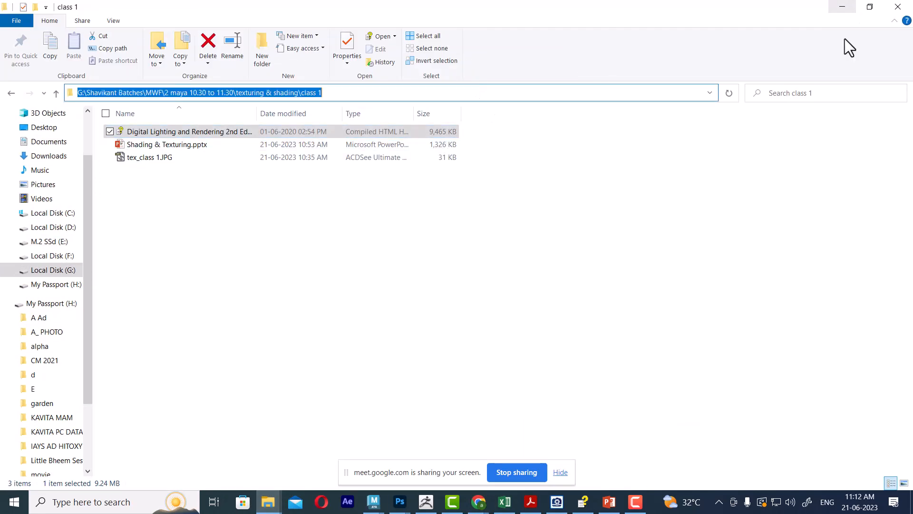
- Return to the save dialog, go to the copied class 1 folder path, and save the image as wood
{"action": "left_click", "coordinate": [845, 11]}
{"action": "key", "text": "ctrl+v"}
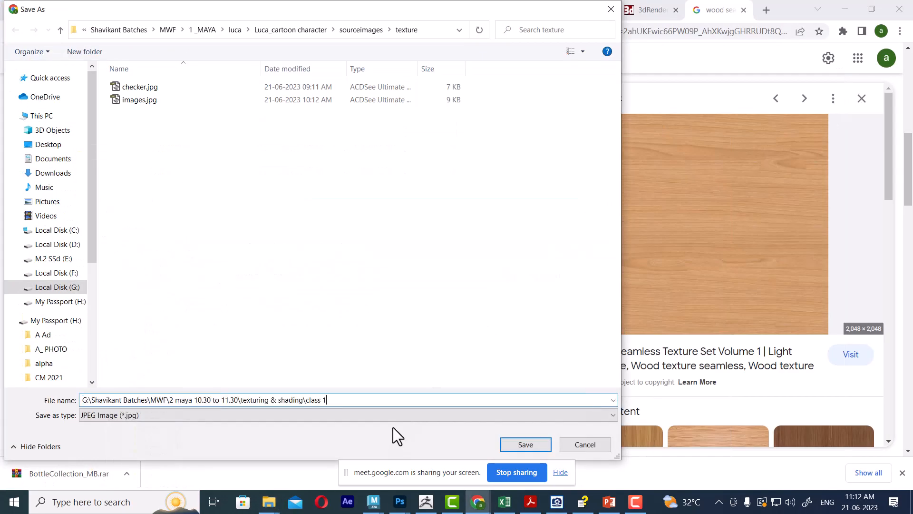
{"action": "key", "text": "Return"}
{"action": "type", "text": "wood"}
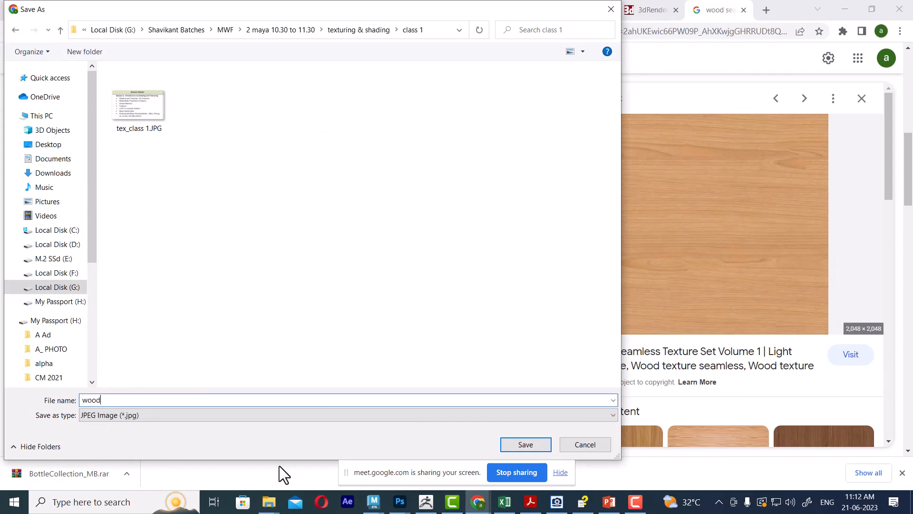
{"action": "key", "text": "Return"}
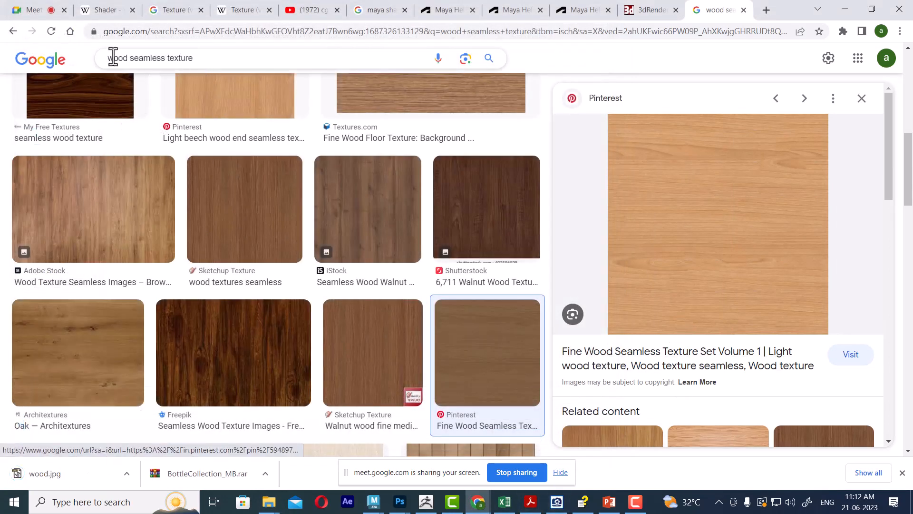
- Change the image search to "wall seamless texture"
{"action": "double_click", "coordinate": [132, 62]}
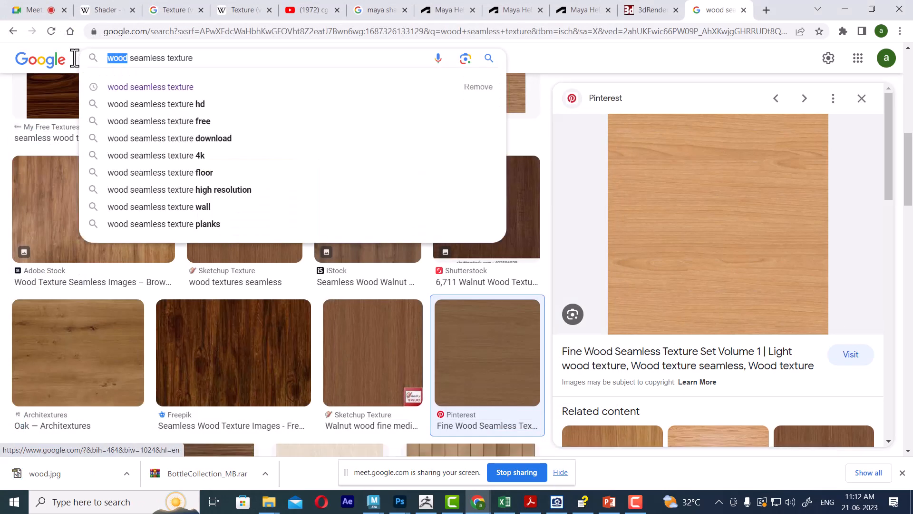
{"action": "type", "text": "wall"}
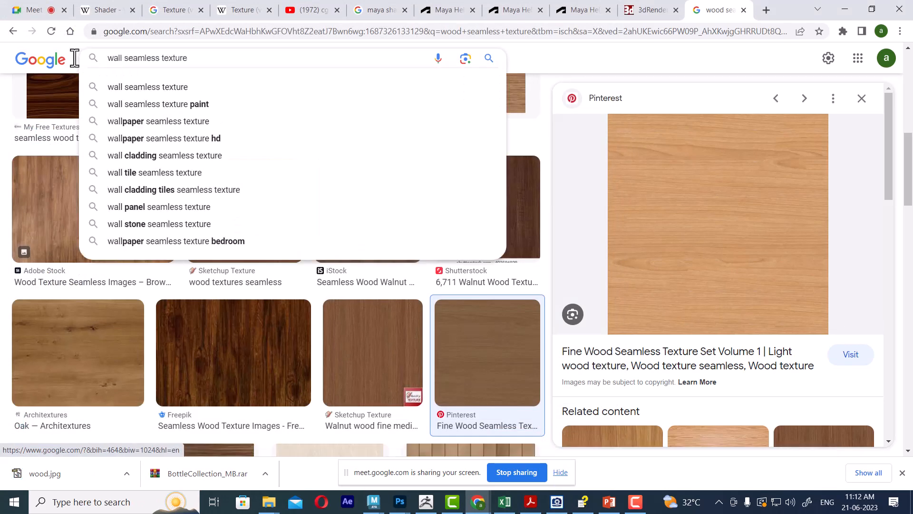
{"action": "key", "text": "Return"}
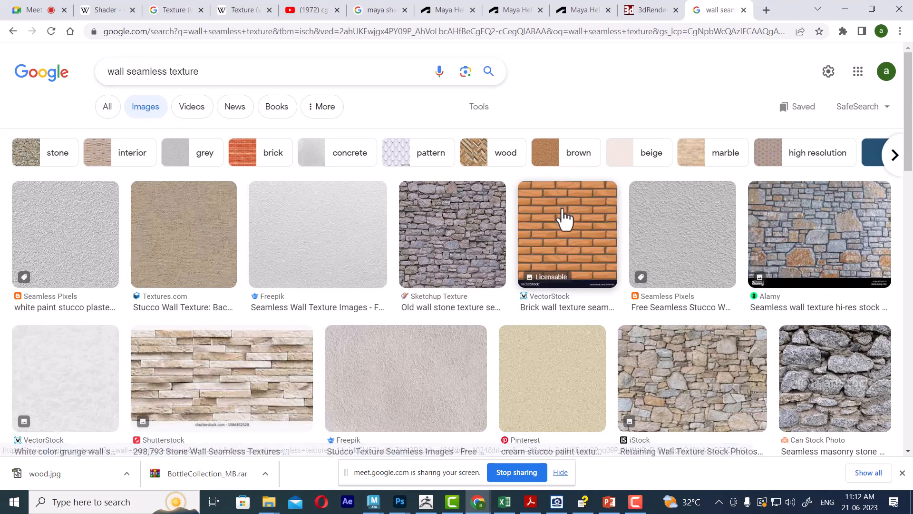
- Find the Wikimedia Commons cream sandstone brick wall texture in the results and open its preview
{"action": "scroll", "coordinate": [566, 224], "scroll_direction": "down", "scroll_amount": 3}
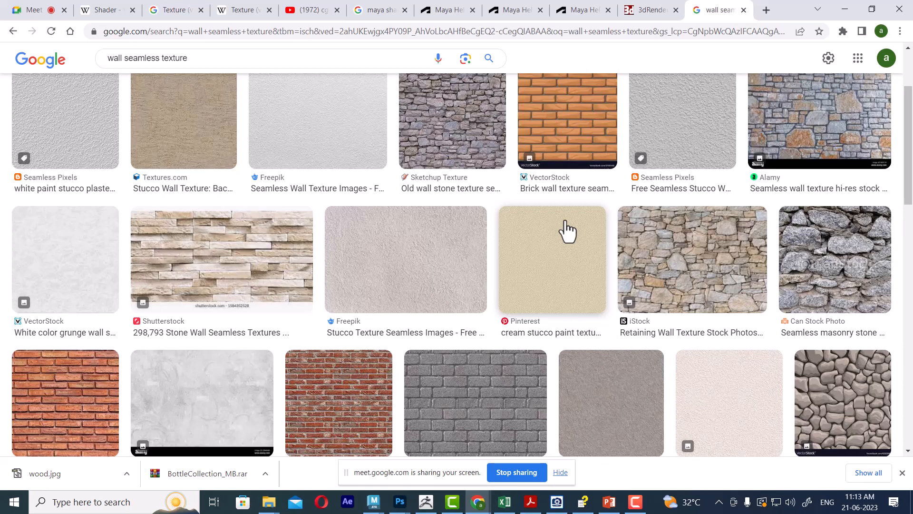
{"action": "scroll", "coordinate": [566, 231], "scroll_direction": "down", "scroll_amount": 6}
{"action": "scroll", "coordinate": [570, 228], "scroll_direction": "down", "scroll_amount": 3}
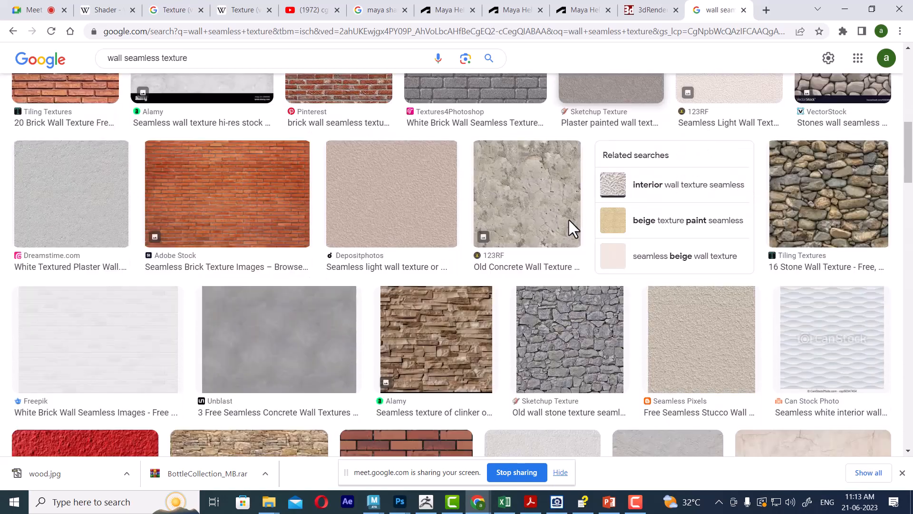
{"action": "scroll", "coordinate": [570, 220], "scroll_direction": "down", "scroll_amount": 1}
{"action": "scroll", "coordinate": [572, 220], "scroll_direction": "down", "scroll_amount": 4}
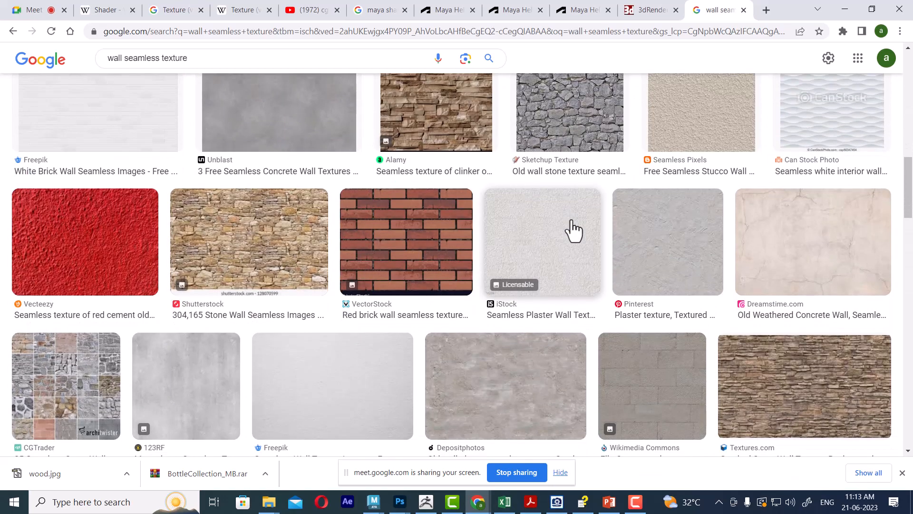
{"action": "left_click", "coordinate": [673, 399]}
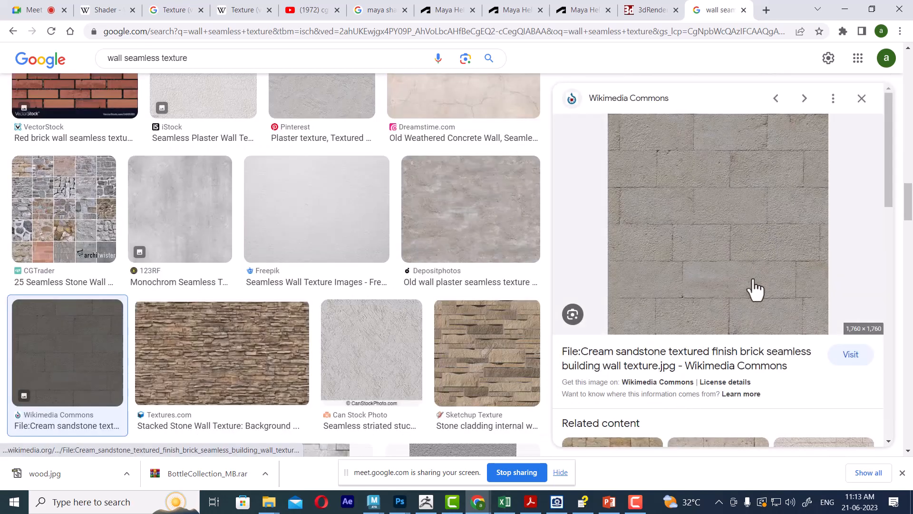
- Save the previewed sandstone wall image as wall in the class 1 folder
{"action": "right_click", "coordinate": [716, 169]}
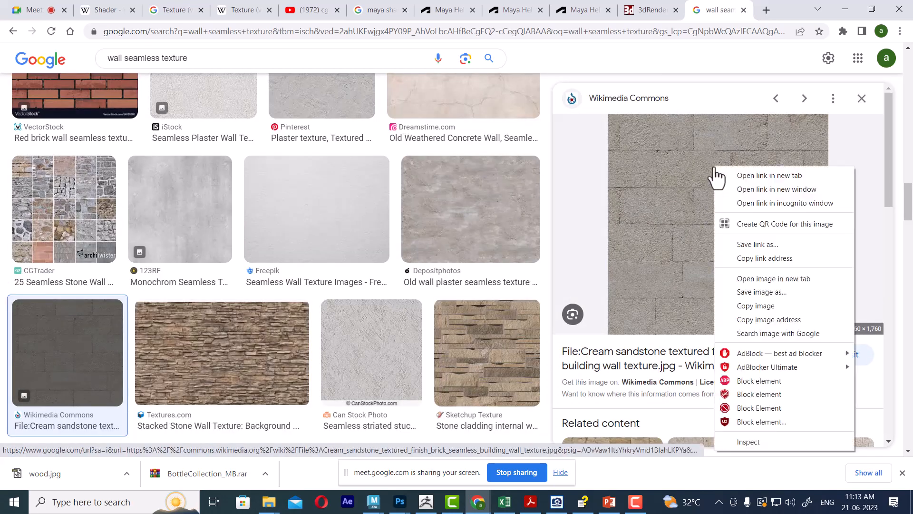
{"action": "left_click", "coordinate": [756, 306]}
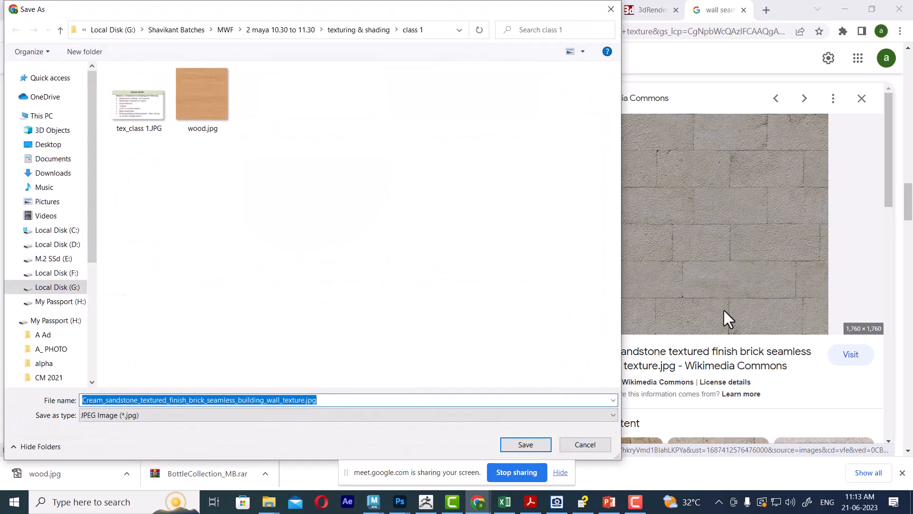
{"action": "type", "text": "wall"}
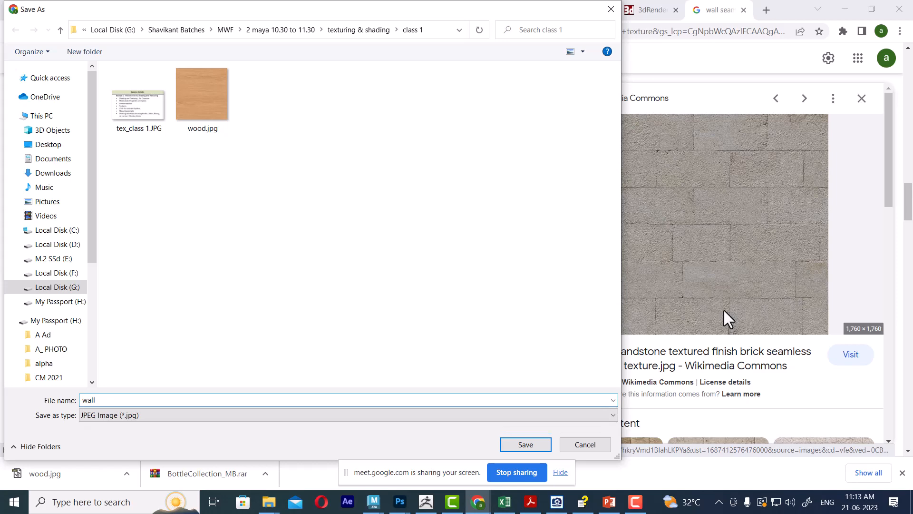
{"action": "key", "text": "Return"}
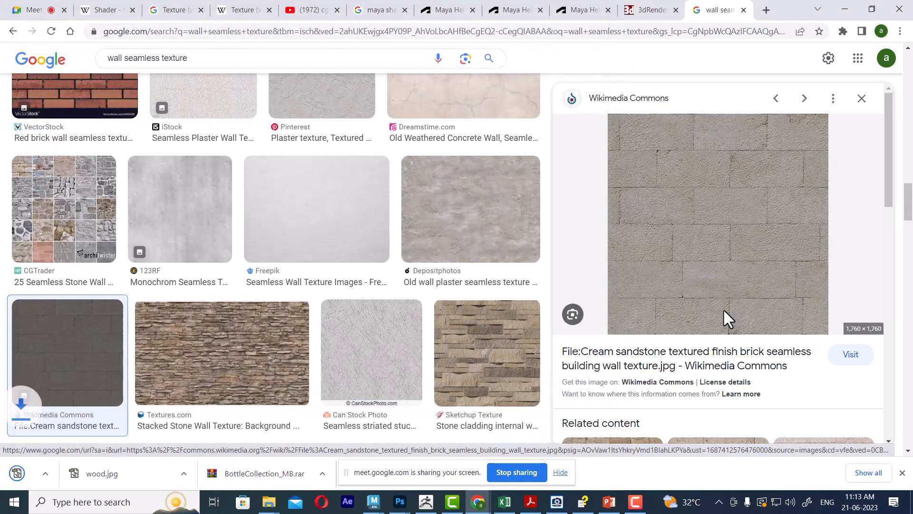
- Switch to Maya, connect a File texture to the wood material's Color, and load wood.jpg from the class 1 folder
{"action": "left_click", "coordinate": [846, 9]}
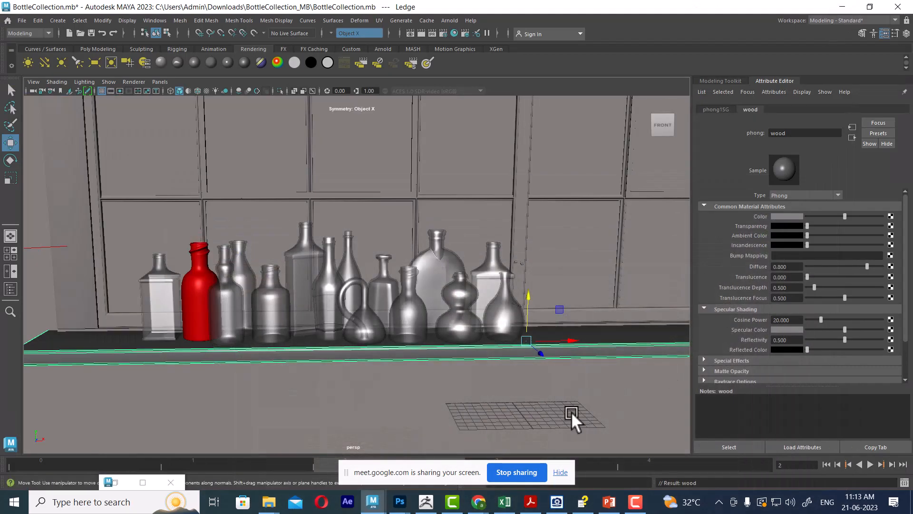
{"action": "left_click", "coordinate": [891, 216]}
{"action": "left_click", "coordinate": [408, 252]}
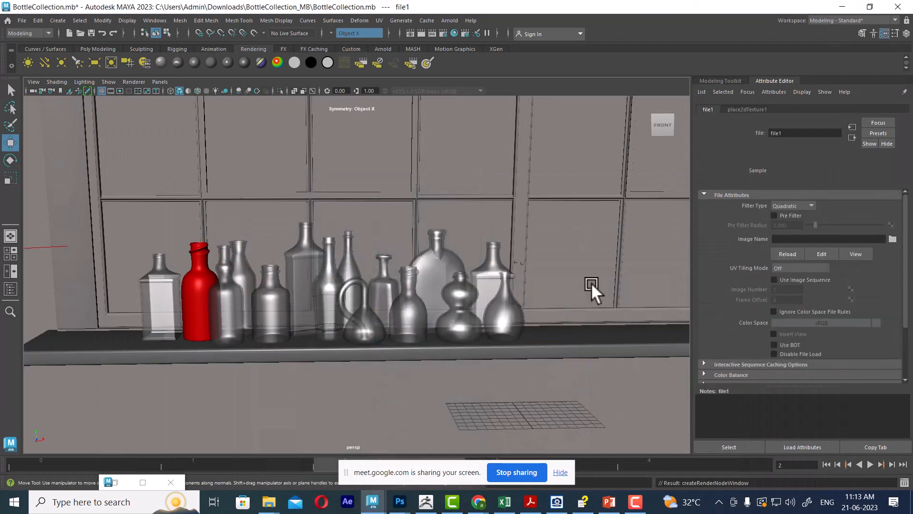
{"action": "left_click", "coordinate": [893, 239]}
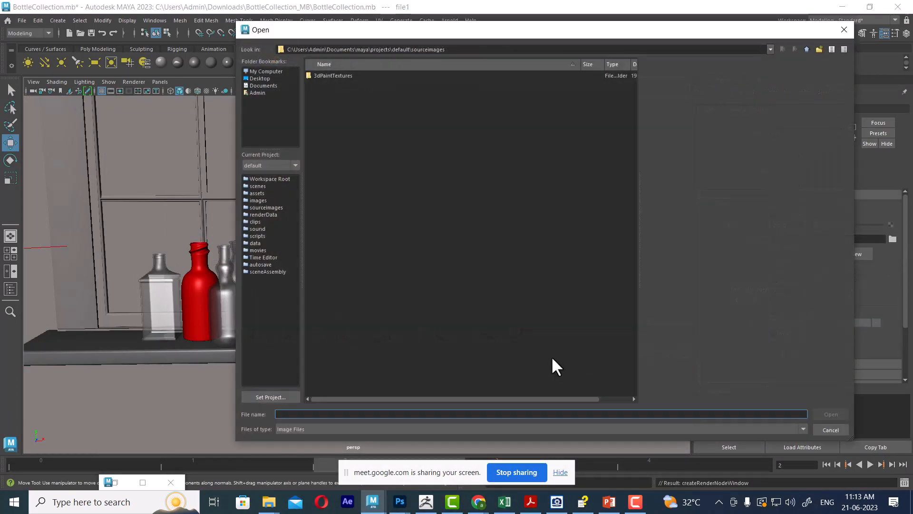
{"action": "key", "text": "ctrl+v"}
{"action": "key", "text": "Return"}
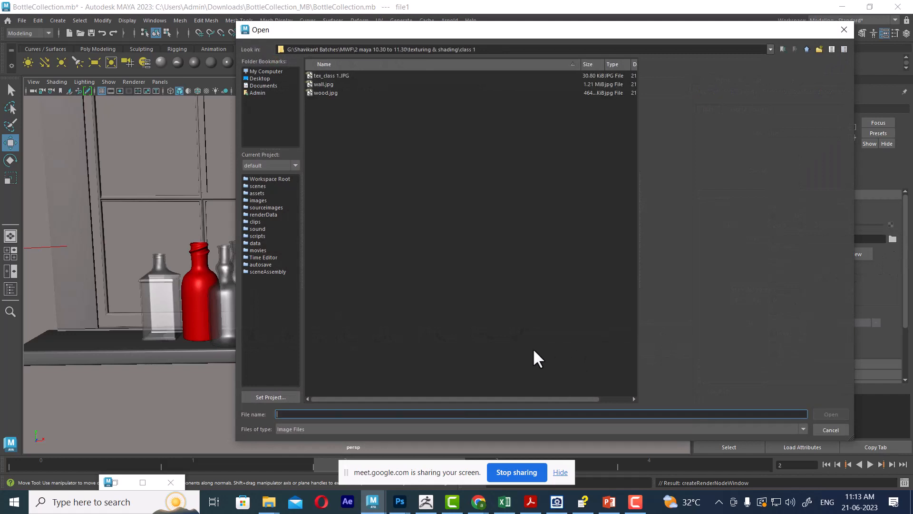
{"action": "double_click", "coordinate": [327, 92]}
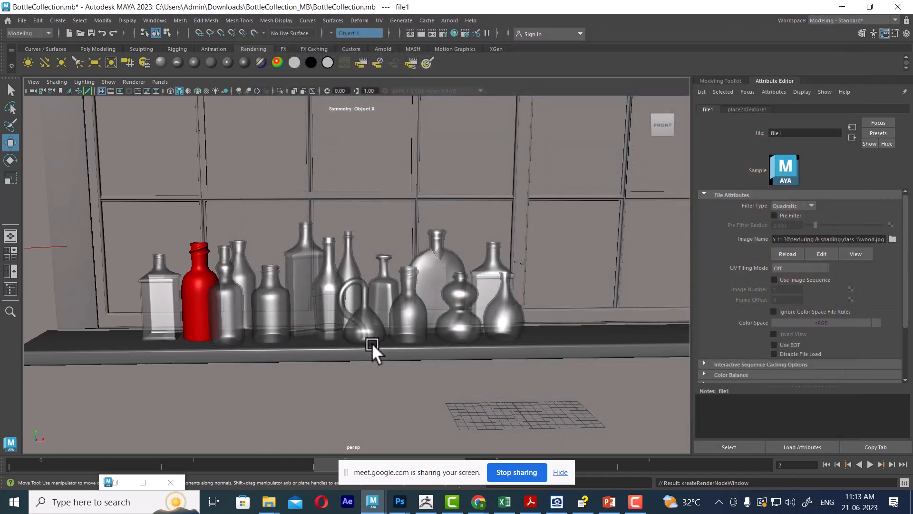
- Select the ledge and turn on textured shading in the viewport to inspect its wood surface
{"action": "left_click", "coordinate": [368, 352]}
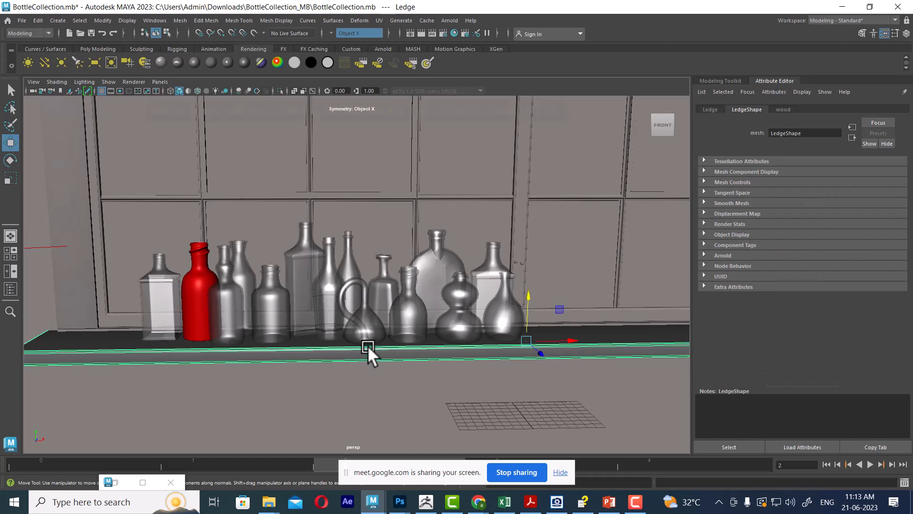
{"action": "key", "text": "6"}
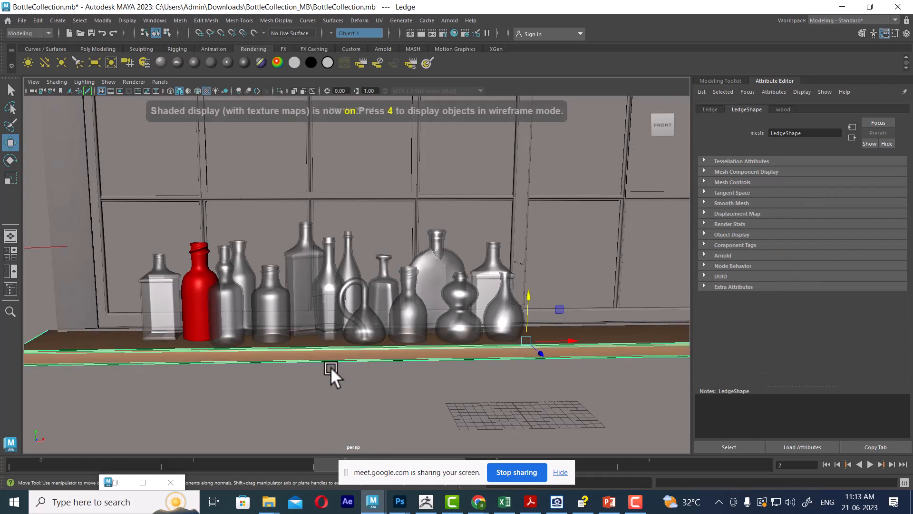
{"action": "mouse_move", "coordinate": [331, 369]}
{"action": "left_mouse_down", "text": "alt"}
{"action": "mouse_move", "coordinate": [330, 382]}
{"action": "mouse_move", "coordinate": [431, 348]}
{"action": "mouse_move", "coordinate": [417, 327]}
{"action": "left_mouse_up", "text": "alt"}
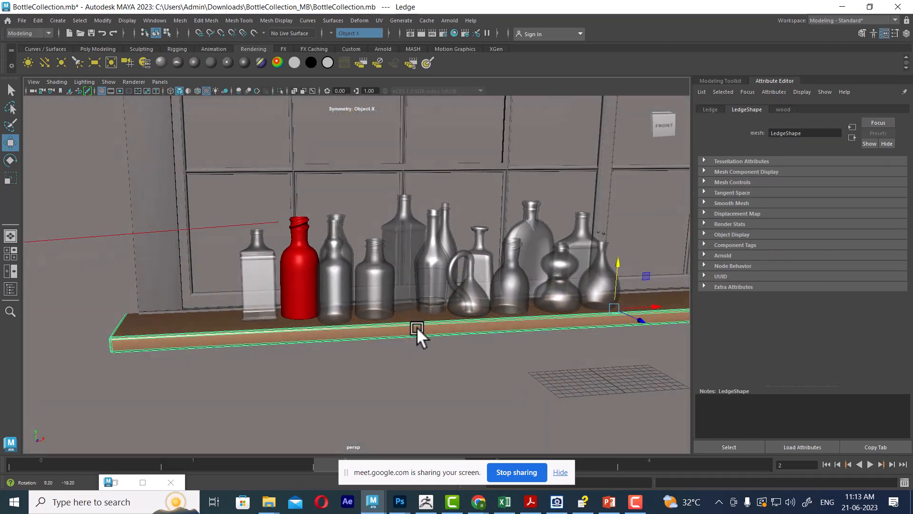
- Switch to PowerPoint and highlight "3D texturing is the process of adding textures to a 3D object" on the Texturing slide
{"action": "left_click", "coordinate": [609, 501]}
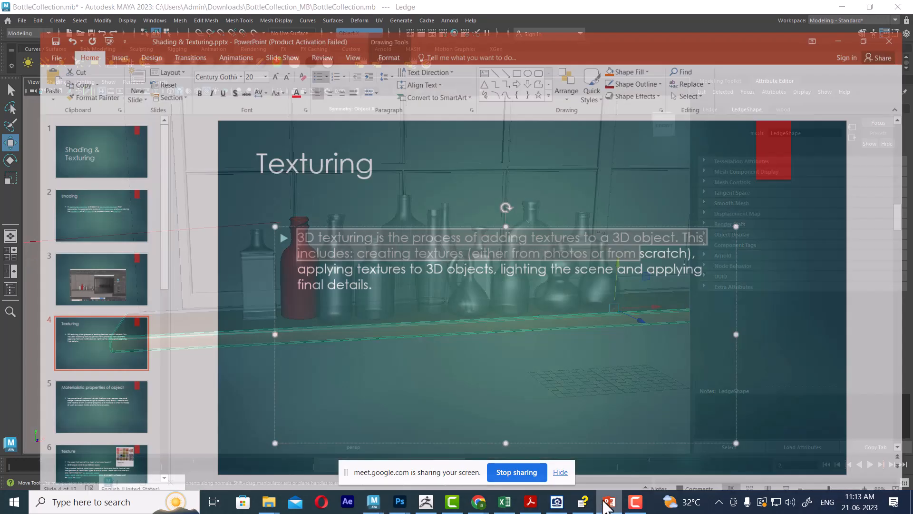
{"action": "left_click", "coordinate": [298, 218]}
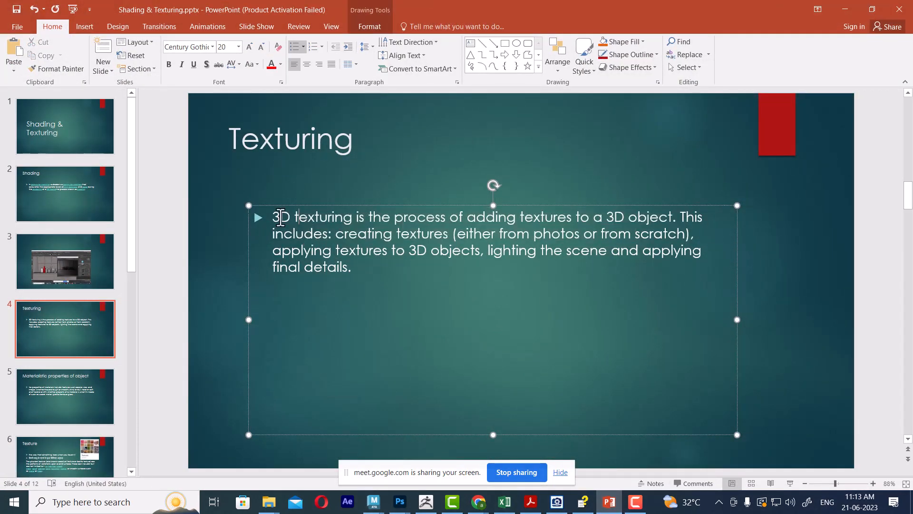
{"action": "left_click_drag", "start_coordinate": [277, 217], "coordinate": [541, 223]}
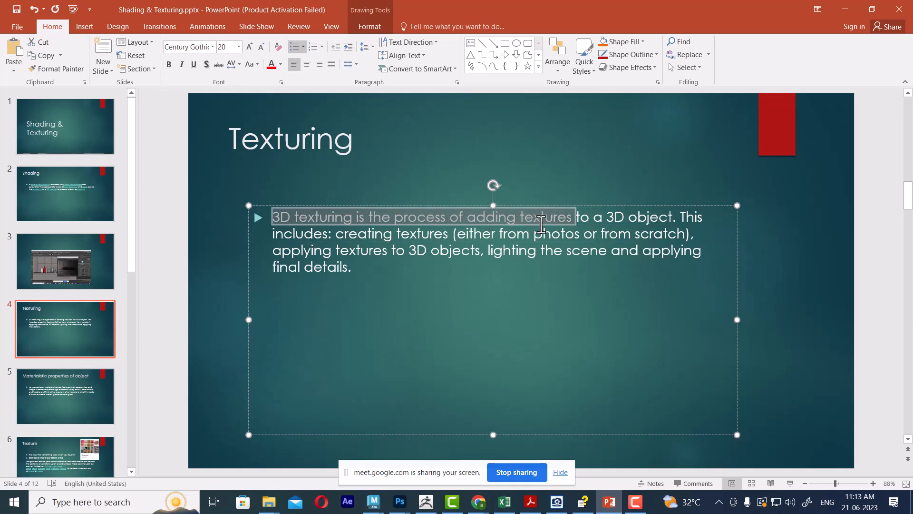
{"action": "left_click_drag", "start_coordinate": [541, 223], "coordinate": [639, 221]}
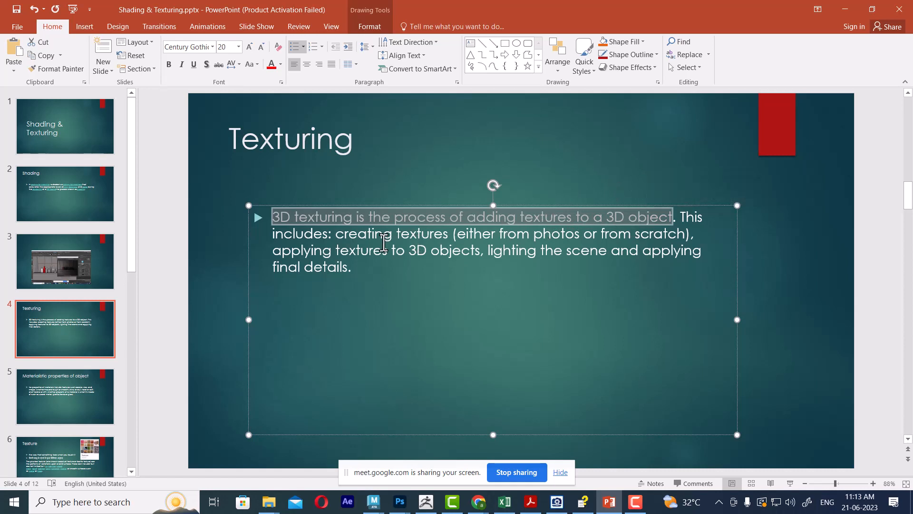
- Highlight "creating textures", "applying textures to 3D objects" and "the scene" in the Texturing slide's text
{"action": "left_click_drag", "start_coordinate": [360, 236], "coordinate": [429, 231]}
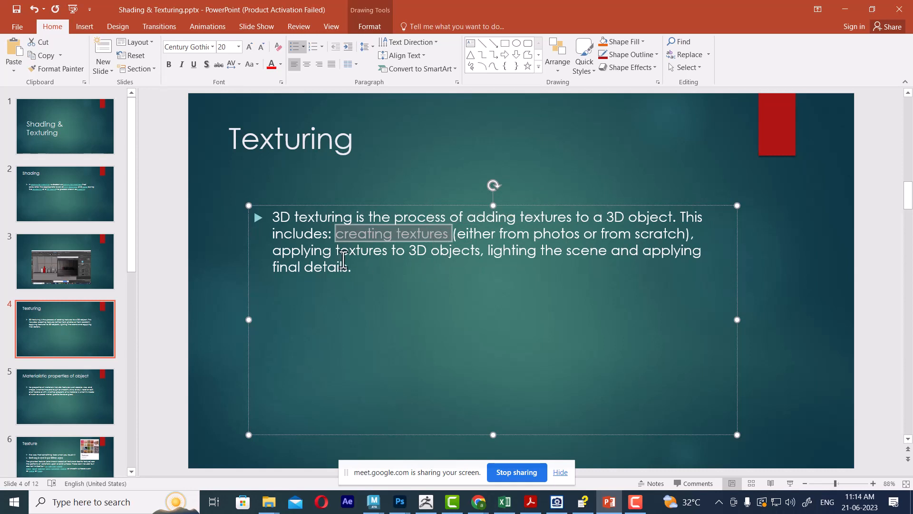
{"action": "left_click", "coordinate": [275, 253]}
{"action": "left_click_drag", "start_coordinate": [274, 253], "coordinate": [464, 250]}
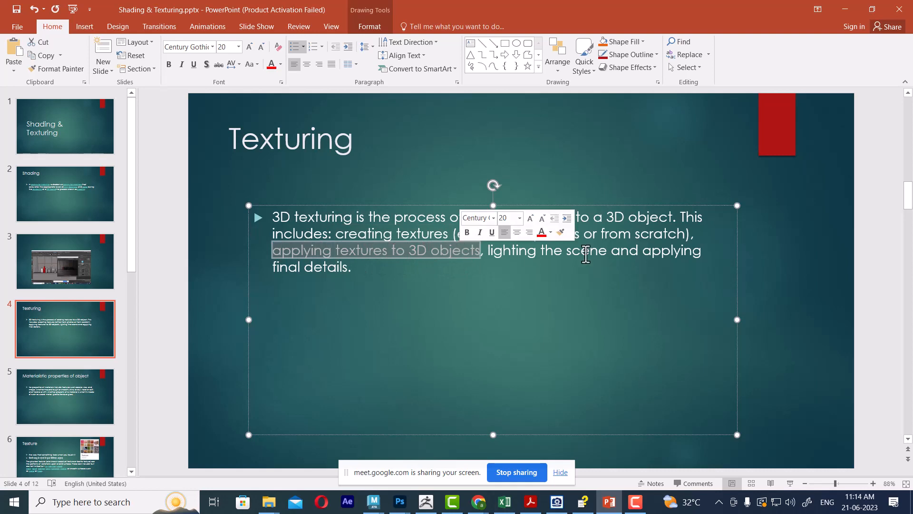
{"action": "left_click_drag", "start_coordinate": [542, 252], "coordinate": [611, 252]}
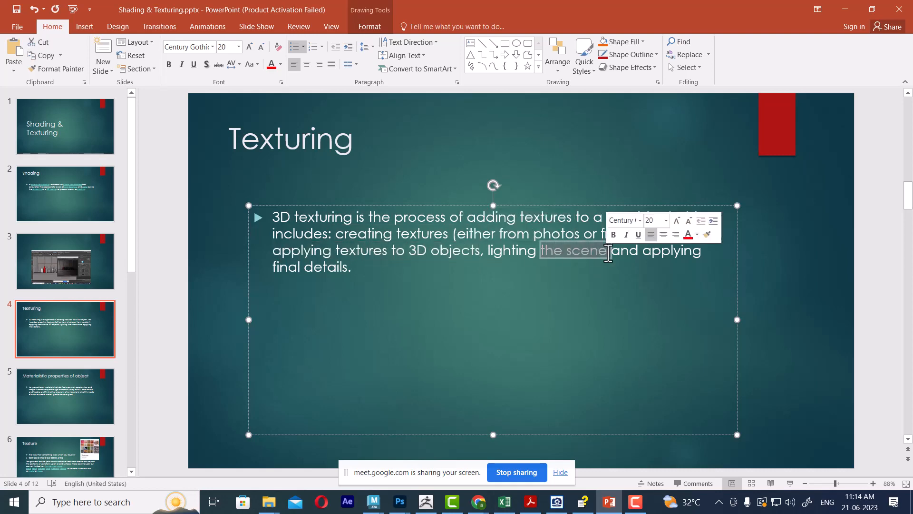
- Switch to Maya, assign a new Lambert material to the wall object, and name the material wall
{"action": "left_click", "coordinate": [845, 9]}
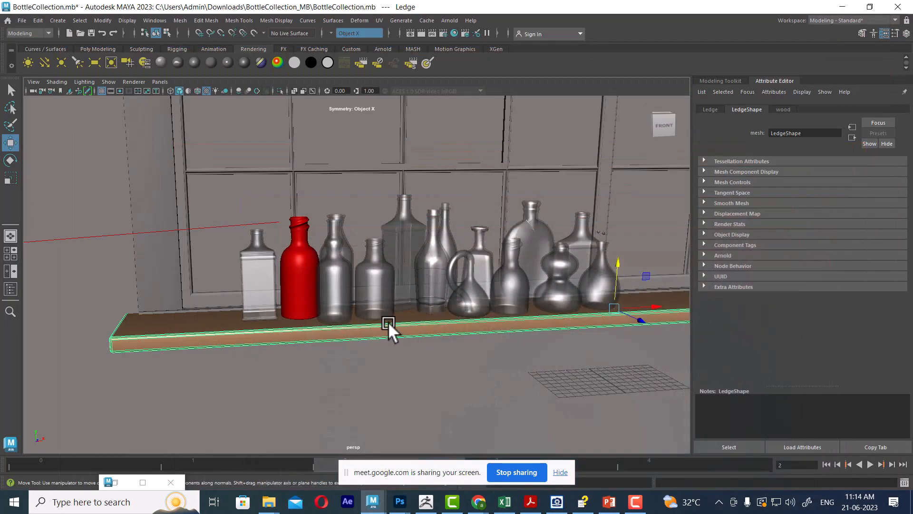
{"action": "middle_click_drag", "start_coordinate": [232, 310], "coordinate": [329, 314], "text": "alt"}
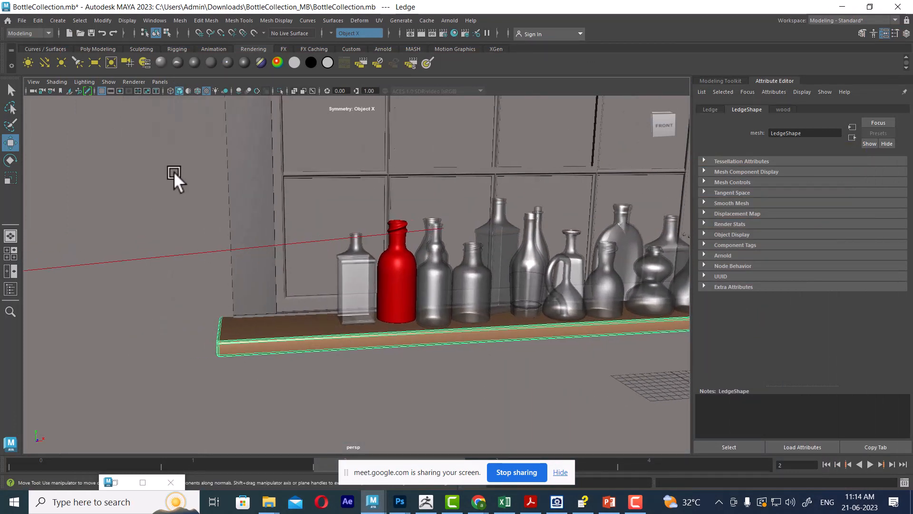
{"action": "left_click", "coordinate": [172, 172]}
{"action": "right_click", "coordinate": [141, 169]}
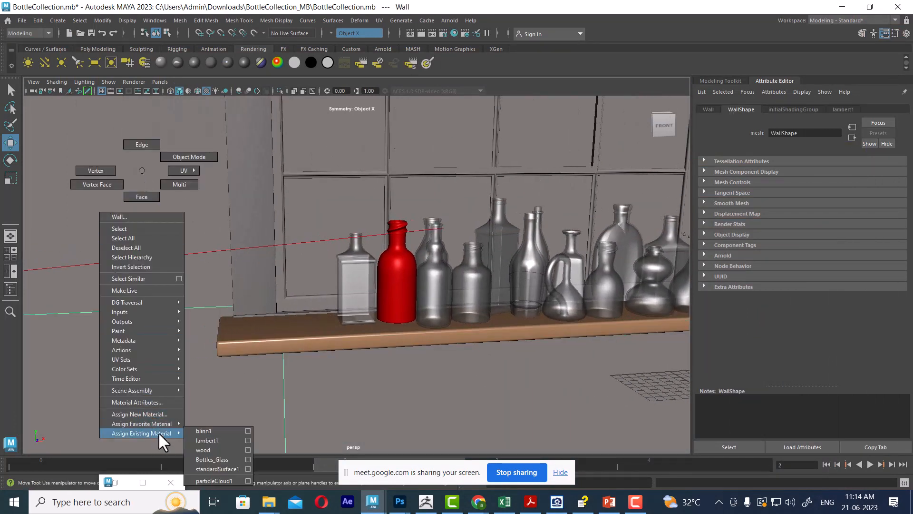
{"action": "mouse_move", "coordinate": [161, 424]}
{"action": "left_click", "coordinate": [214, 411]}
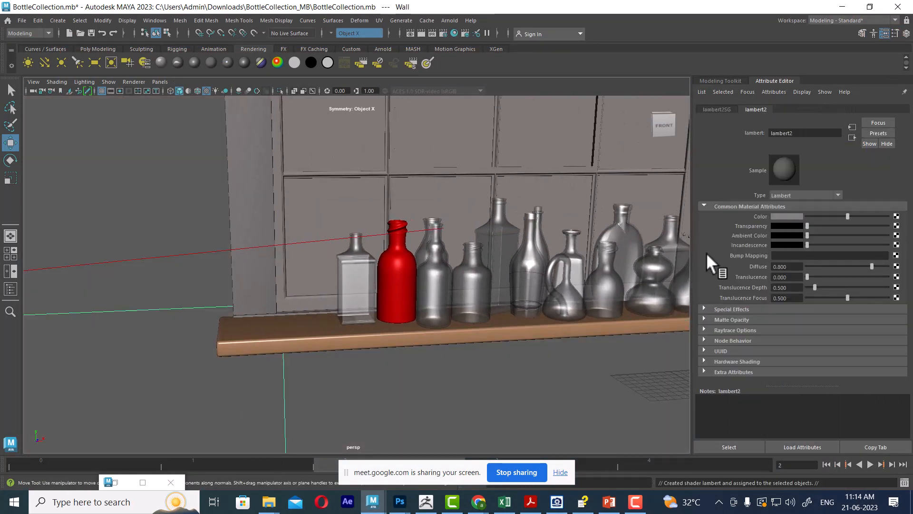
{"action": "left_click_drag", "start_coordinate": [806, 133], "coordinate": [725, 141]}
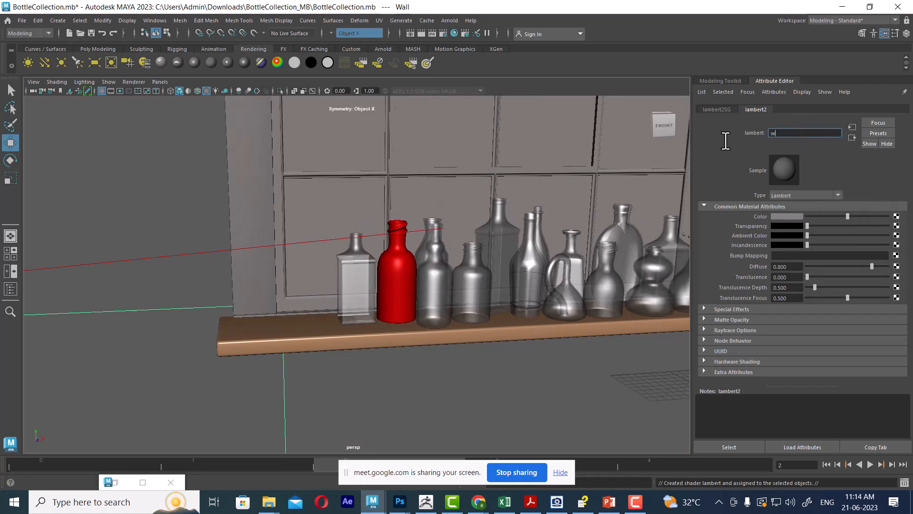
{"action": "type", "text": "wall"}
{"action": "key", "text": "Return"}
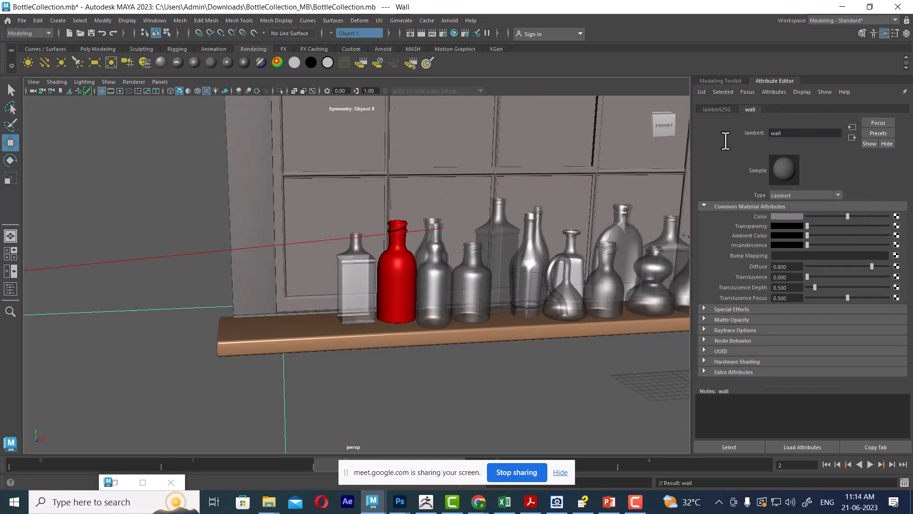
- Connect a File texture to the wall material's Color and load wall.jpg from the class 1 folder
{"action": "left_click", "coordinate": [896, 216]}
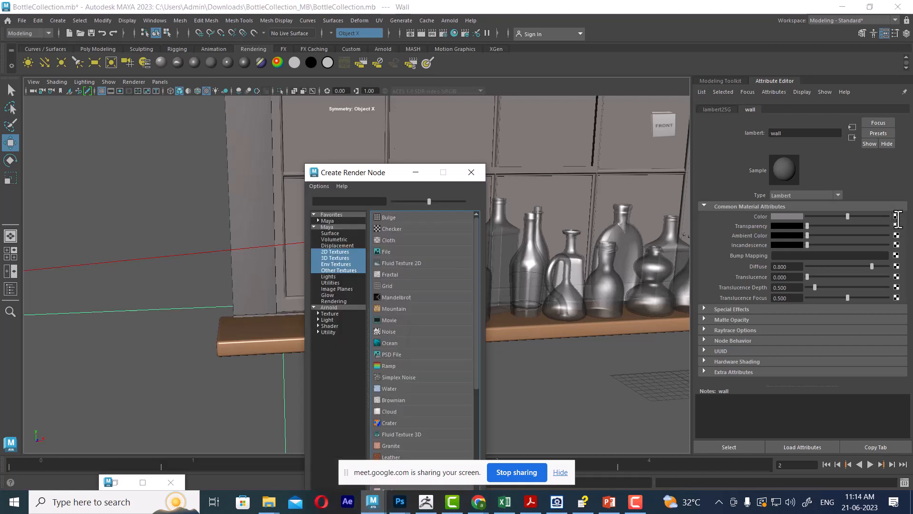
{"action": "left_click", "coordinate": [389, 251]}
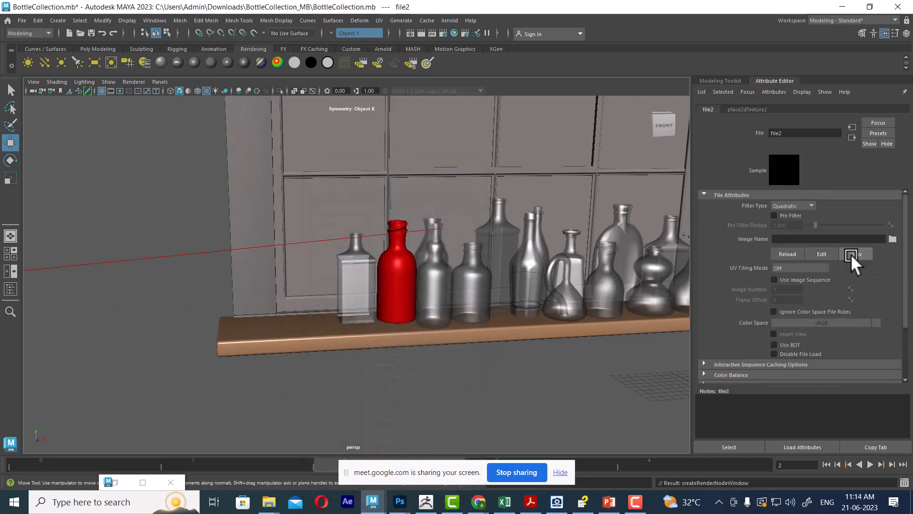
{"action": "left_click", "coordinate": [894, 238]}
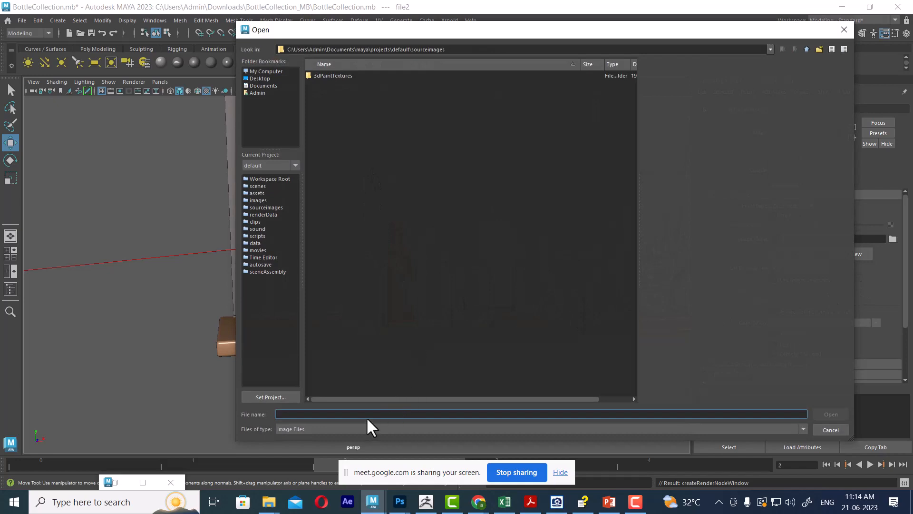
{"action": "type", "text": "G:\\Shavikant Batches\\MWF\\2 maya 10.30 to 11.30\\texturing & shading\\class 1"}
{"action": "key", "text": "Return"}
{"action": "double_click", "coordinate": [321, 84]}
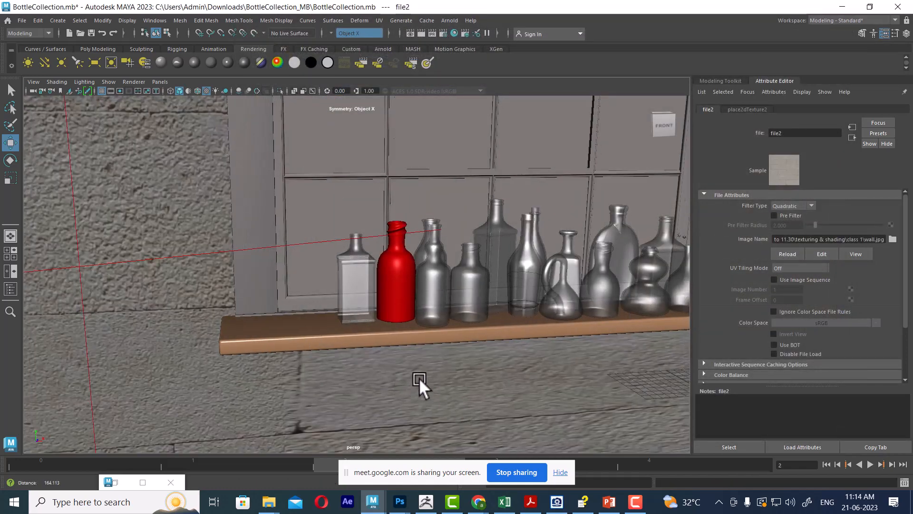
- Set the wall texture's Repeat UV to 2 by 2 in its 2D placement attributes
{"action": "scroll", "coordinate": [419, 378], "scroll_direction": "down", "scroll_amount": 5}
{"action": "left_click_drag", "start_coordinate": [411, 320], "coordinate": [379, 381], "text": "alt"}
{"action": "scroll", "coordinate": [229, 236], "scroll_direction": "down", "scroll_amount": 3}
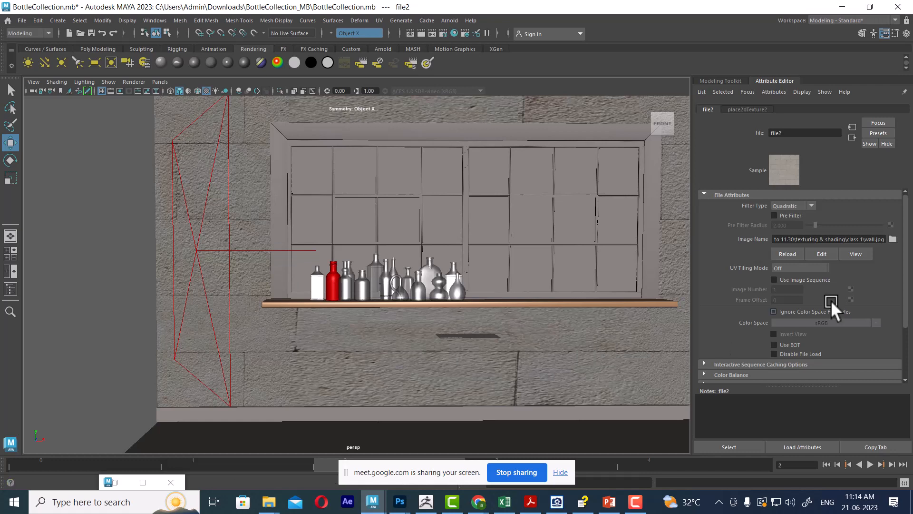
{"action": "left_click", "coordinate": [751, 110]}
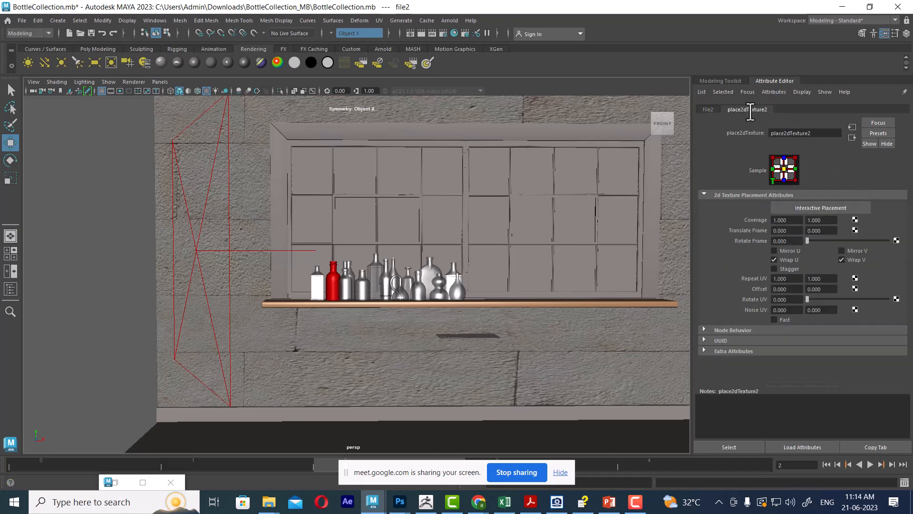
{"action": "left_click", "coordinate": [788, 278]}
{"action": "type", "text": "2"}
{"action": "key", "text": "Tab"}
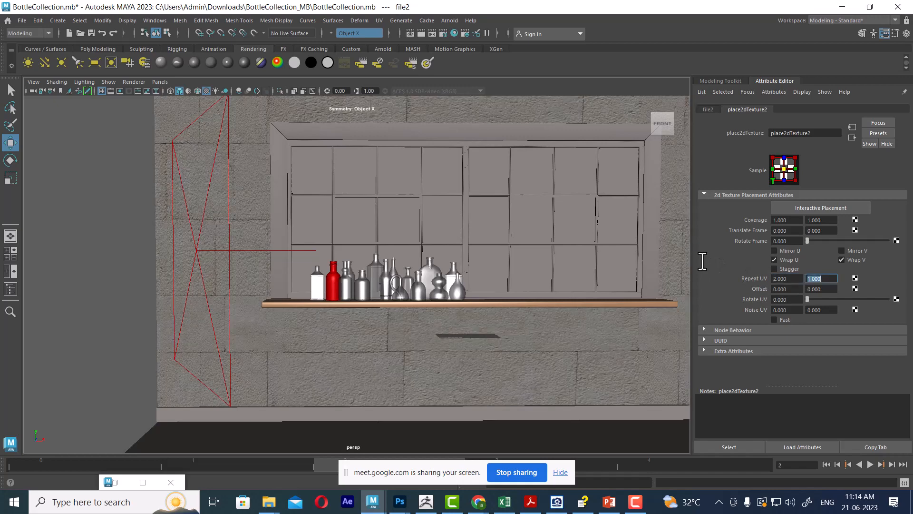
{"action": "type", "text": "2"}
{"action": "key", "text": "Return"}
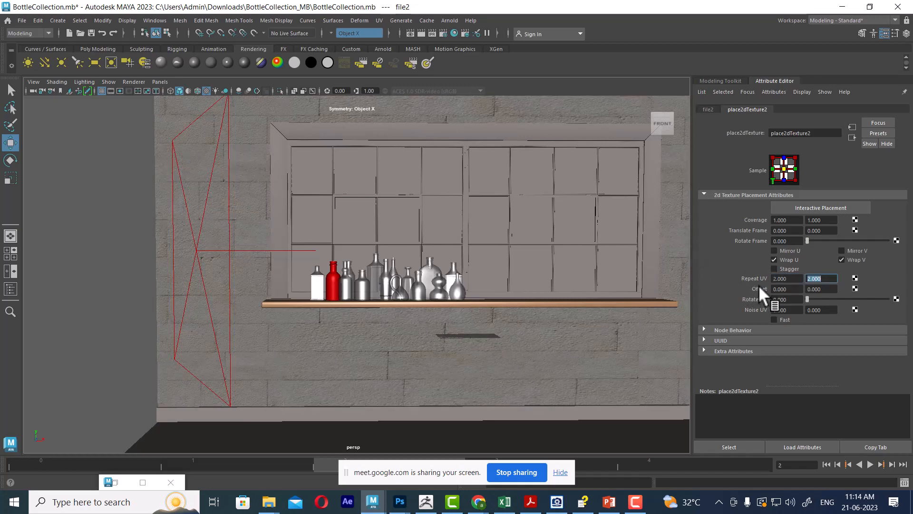
- Set the wall texture's Repeat UV to 5 by 5
{"action": "left_click", "coordinate": [785, 280]}
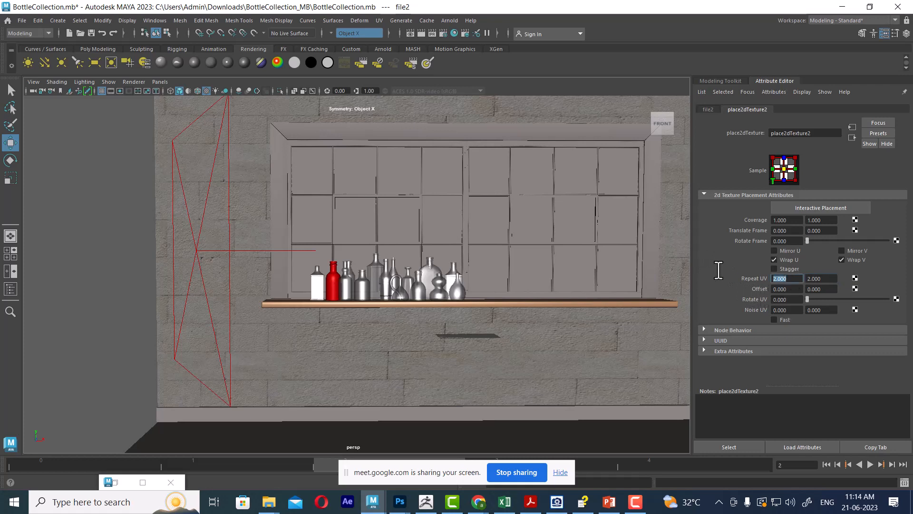
{"action": "type", "text": "5"}
{"action": "key", "text": "Tab"}
{"action": "type", "text": "5"}
{"action": "key", "text": "Return"}
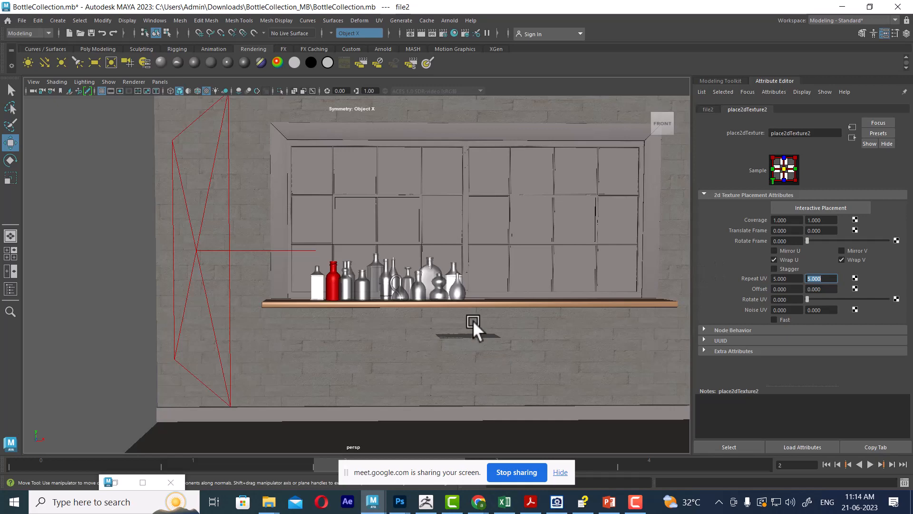
- Select the left, top and right pieces of the outer window frame and assign the existing wood material
{"action": "right_click_drag", "start_coordinate": [473, 320], "coordinate": [560, 469], "text": "alt"}
{"action": "left_click_drag", "start_coordinate": [542, 383], "coordinate": [564, 394], "text": "alt"}
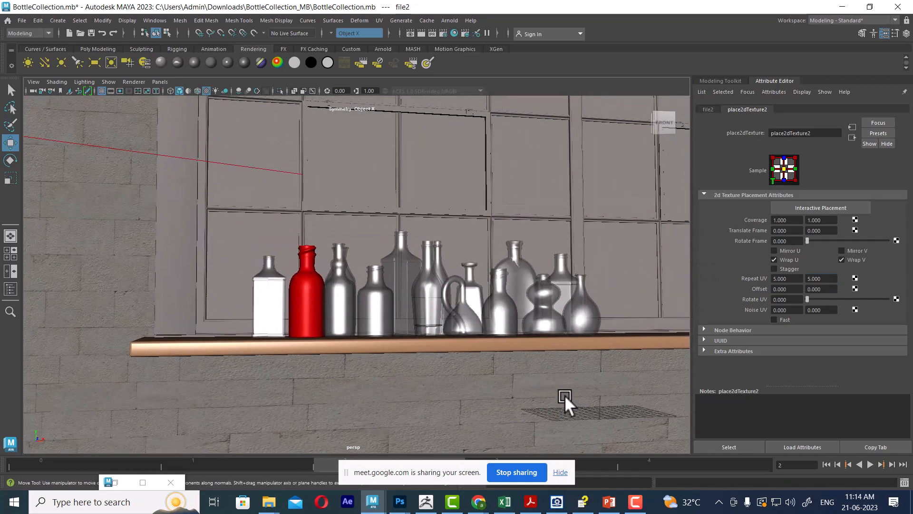
{"action": "left_click", "coordinate": [178, 256]}
{"action": "left_click_drag", "start_coordinate": [178, 256], "coordinate": [268, 190], "text": "alt"}
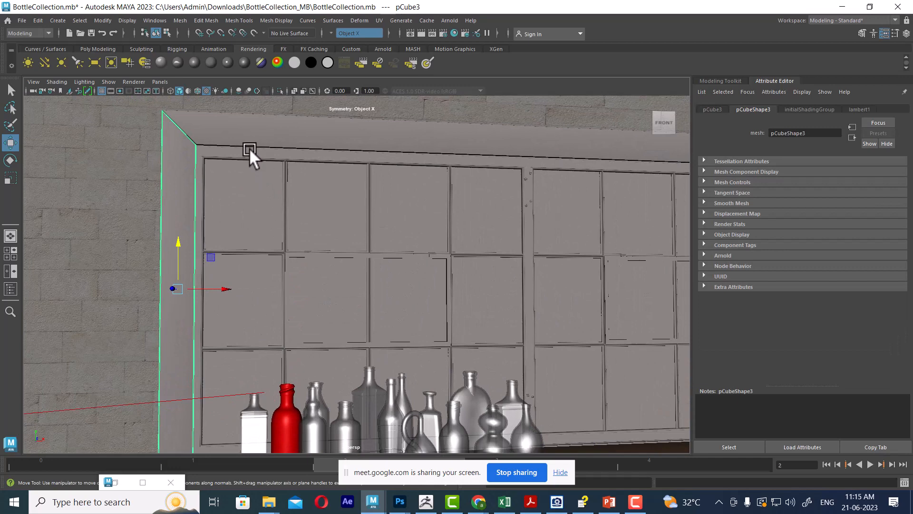
{"action": "left_click", "coordinate": [306, 132]}
{"action": "left_click_drag", "start_coordinate": [480, 244], "coordinate": [623, 247], "text": "alt"}
{"action": "left_click", "coordinate": [651, 225]}
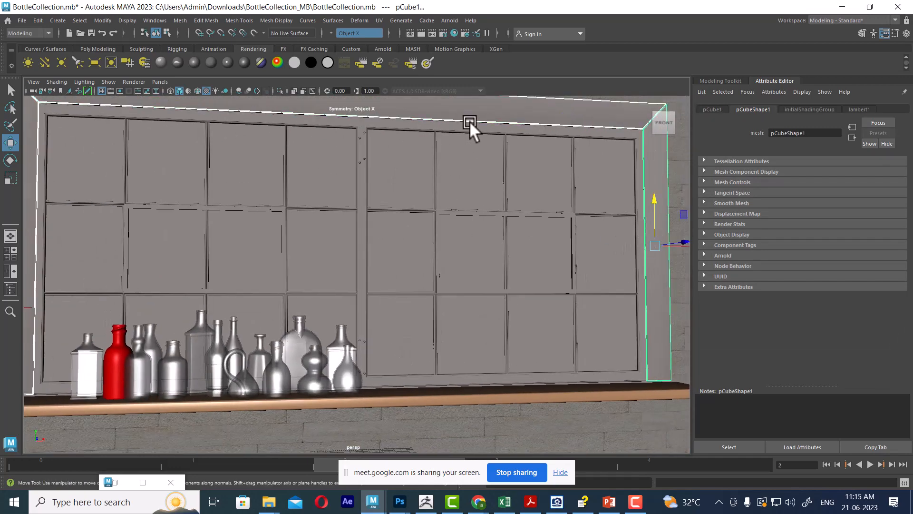
{"action": "right_click_drag", "start_coordinate": [471, 113], "coordinate": [543, 404]}
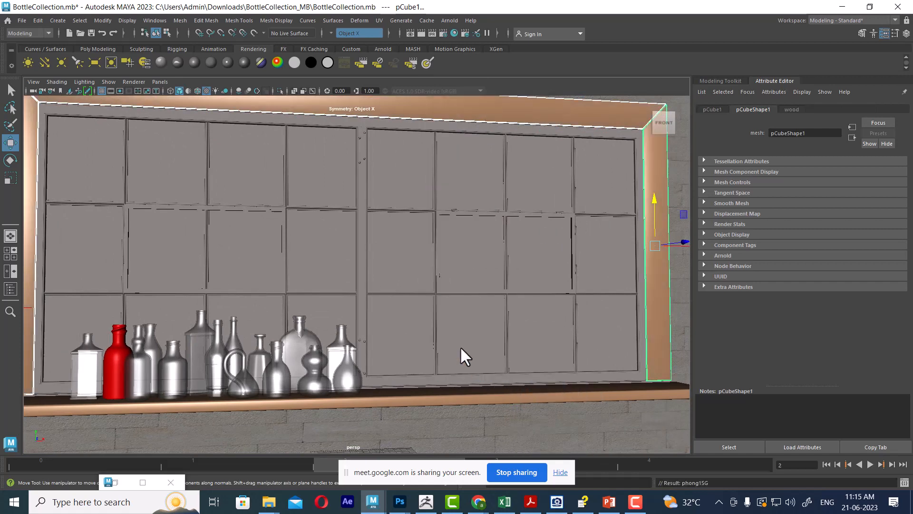
- Frame the window and bottles in the perspective view and render the current frame with Arnold
{"action": "middle_click_drag", "start_coordinate": [461, 346], "coordinate": [553, 349], "text": "alt"}
{"action": "right_click_drag", "start_coordinate": [553, 349], "coordinate": [501, 307], "text": "alt"}
{"action": "left_click_drag", "start_coordinate": [501, 307], "coordinate": [493, 321], "text": "alt"}
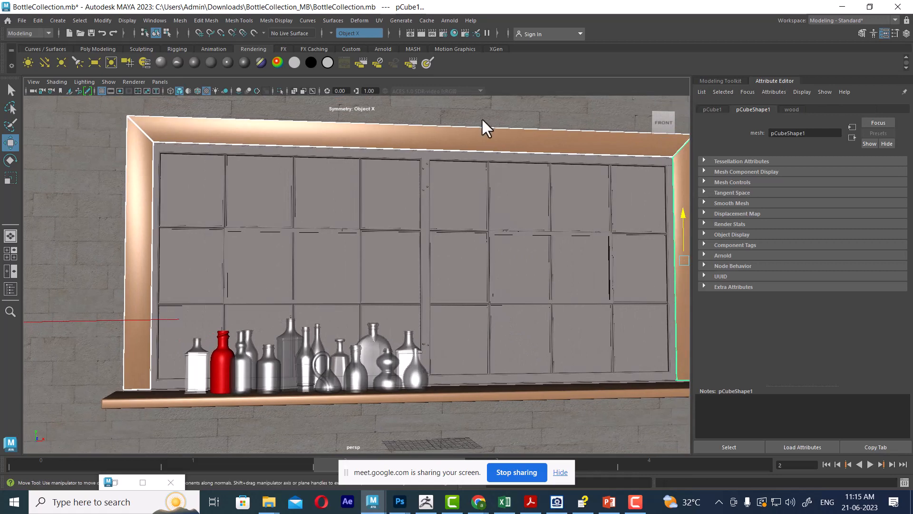
{"action": "left_click", "coordinate": [421, 32]}
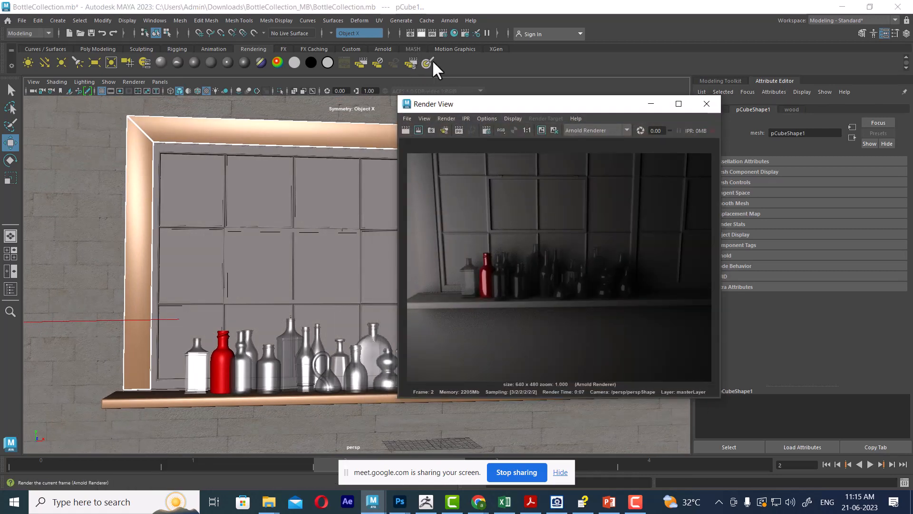
{"action": "left_click", "coordinate": [427, 63]}
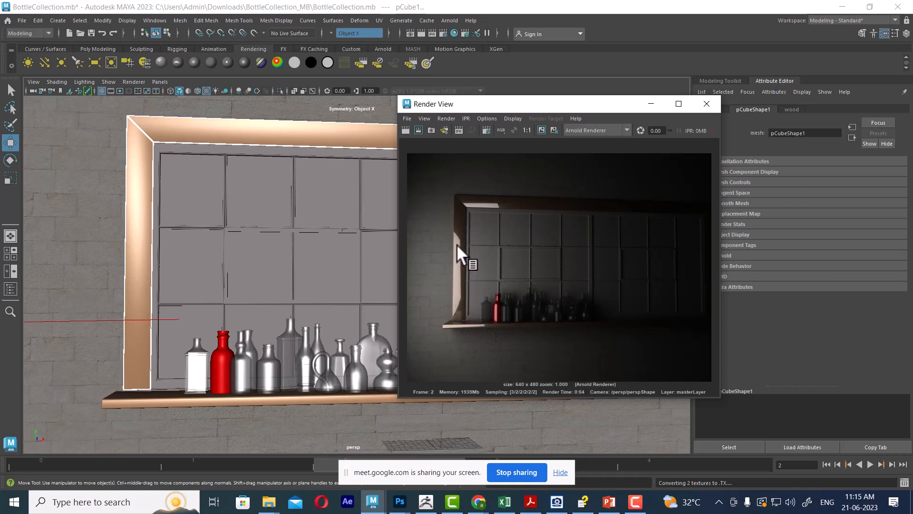
- Darken the wood material's Specular Color, lower its Reflectivity to about 0.077, and render the frame again
{"action": "left_click", "coordinate": [651, 104]}
{"action": "left_click", "coordinate": [276, 127]}
{"action": "right_click_drag", "start_coordinate": [275, 127], "coordinate": [278, 209]}
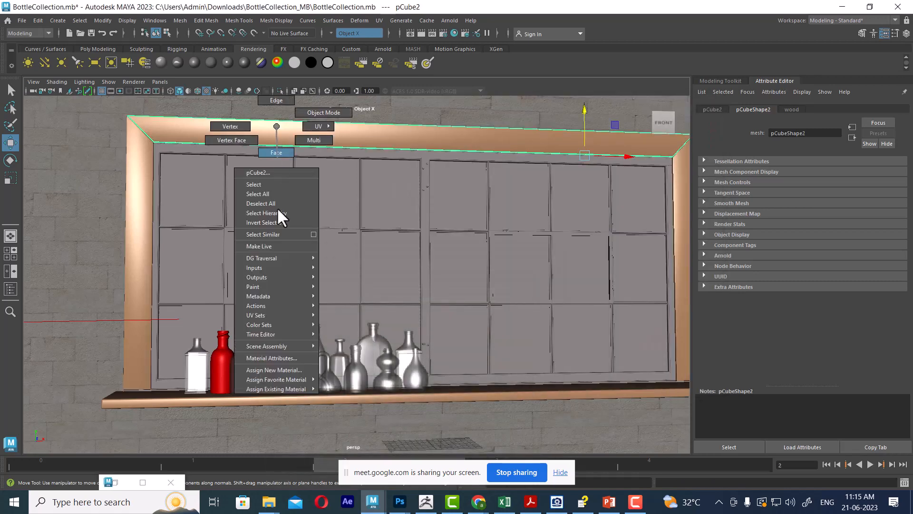
{"action": "left_click", "coordinate": [291, 357]}
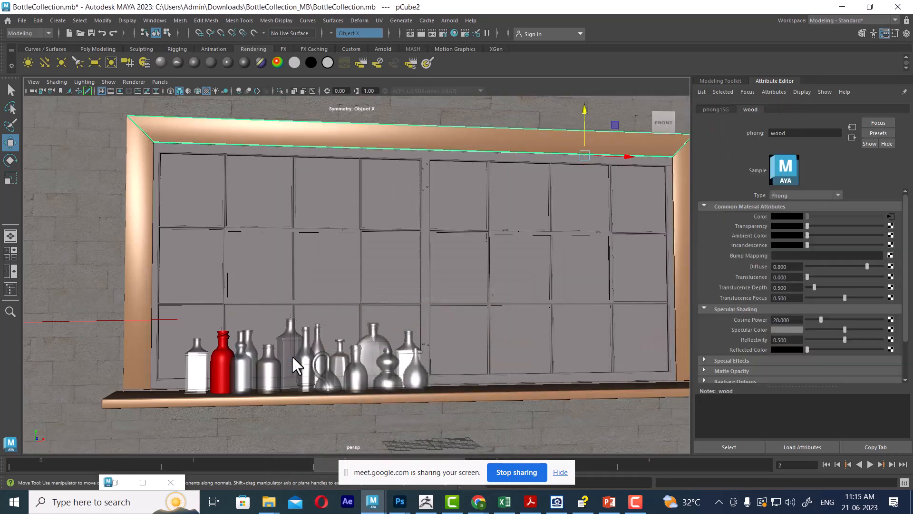
{"action": "left_click", "coordinate": [818, 339]}
{"action": "left_click", "coordinate": [827, 329]}
{"action": "mouse_move", "coordinate": [827, 329]}
{"action": "left_mouse_down"}
{"action": "mouse_move", "coordinate": [813, 329]}
{"action": "mouse_move", "coordinate": [814, 340]}
{"action": "left_mouse_up"}
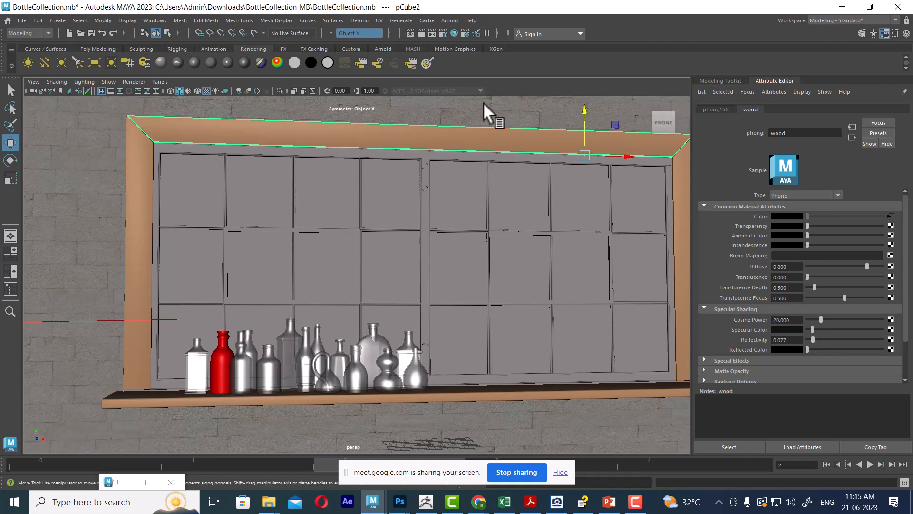
{"action": "left_click", "coordinate": [421, 34]}
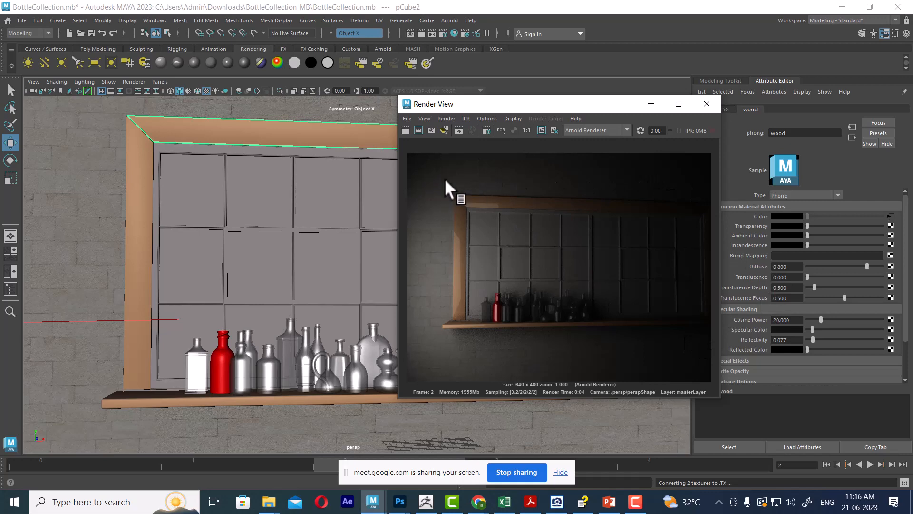
- Switch to PowerPoint, add a new slide after the Texturing slide, and return to Maya
{"action": "left_click", "coordinate": [609, 501]}
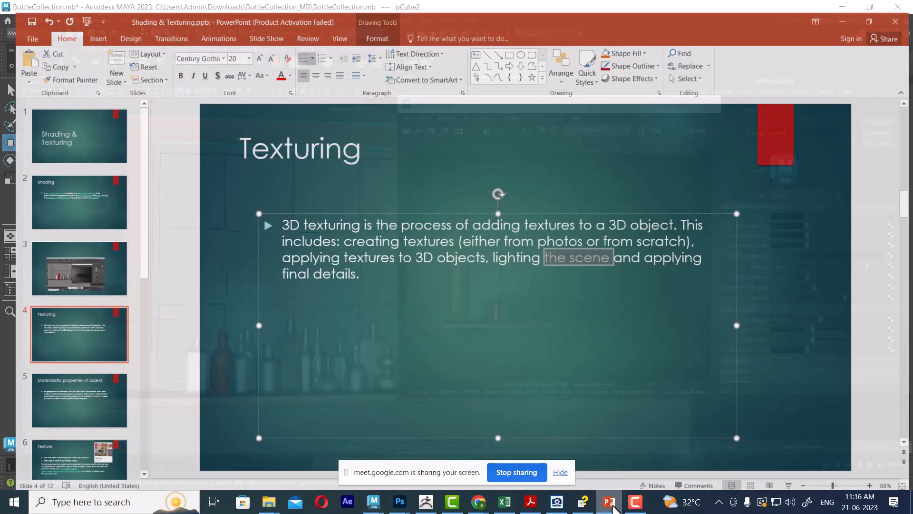
{"action": "left_click", "coordinate": [503, 287]}
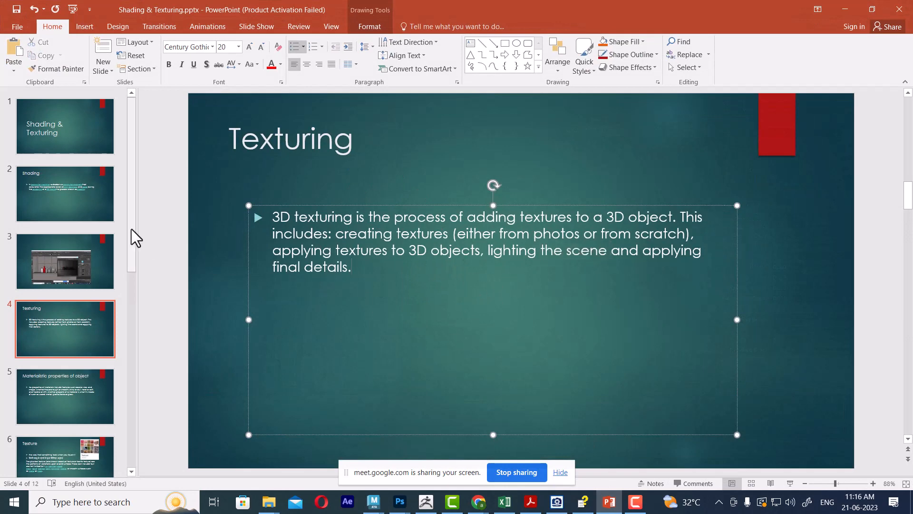
{"action": "left_click", "coordinate": [41, 321]}
{"action": "right_click", "coordinate": [41, 320]}
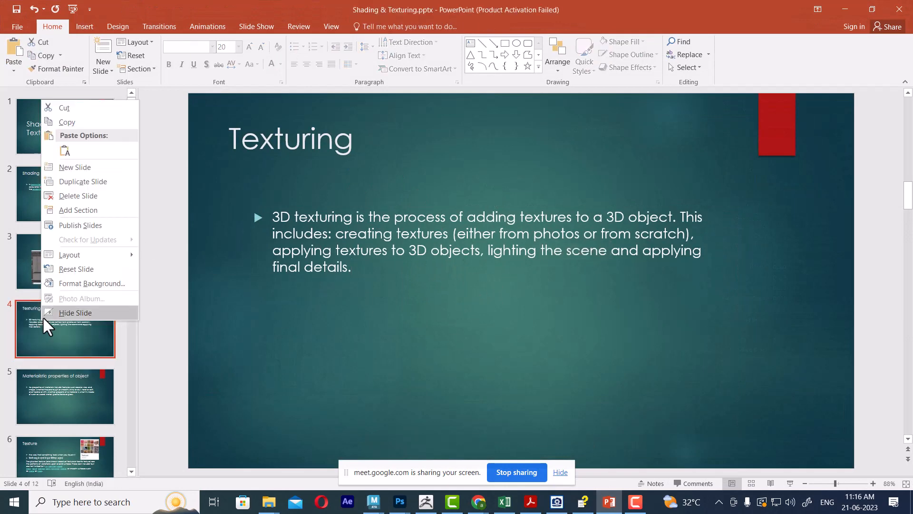
{"action": "left_click", "coordinate": [97, 166]}
{"action": "key", "text": "alt+Tab"}
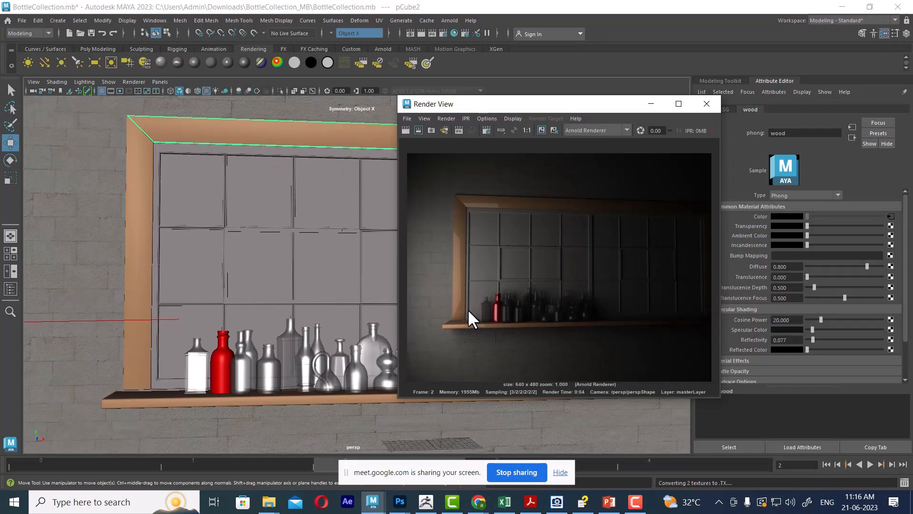
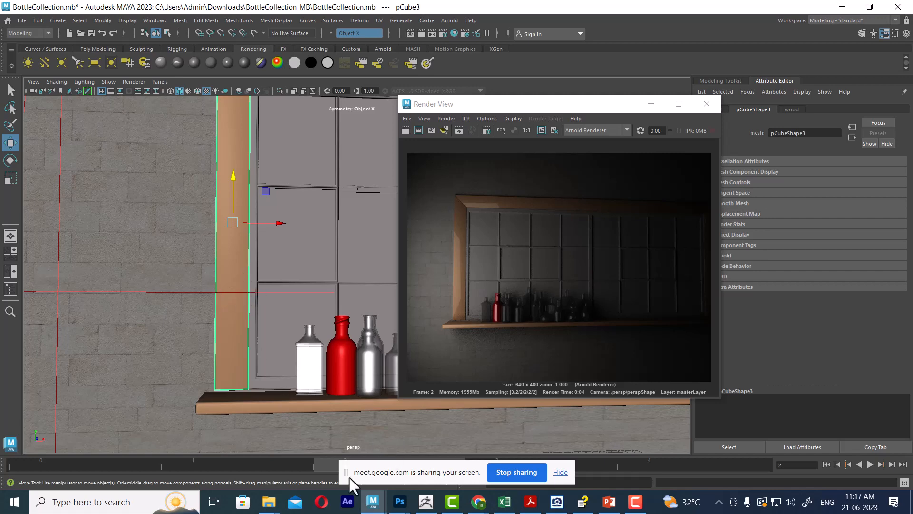
- Switch to the class 1 folder in File Explorer, show its files as large icons, and view wood.jpg and wall.jpg
{"action": "mouse_move", "coordinate": [270, 508]}
{"action": "left_click", "coordinate": [314, 449]}
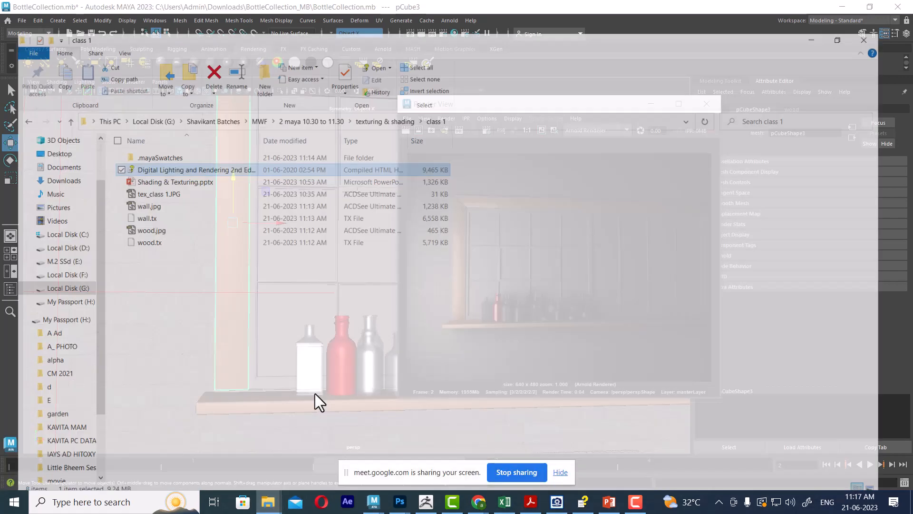
{"action": "right_click", "coordinate": [220, 247]}
{"action": "mouse_move", "coordinate": [212, 259]}
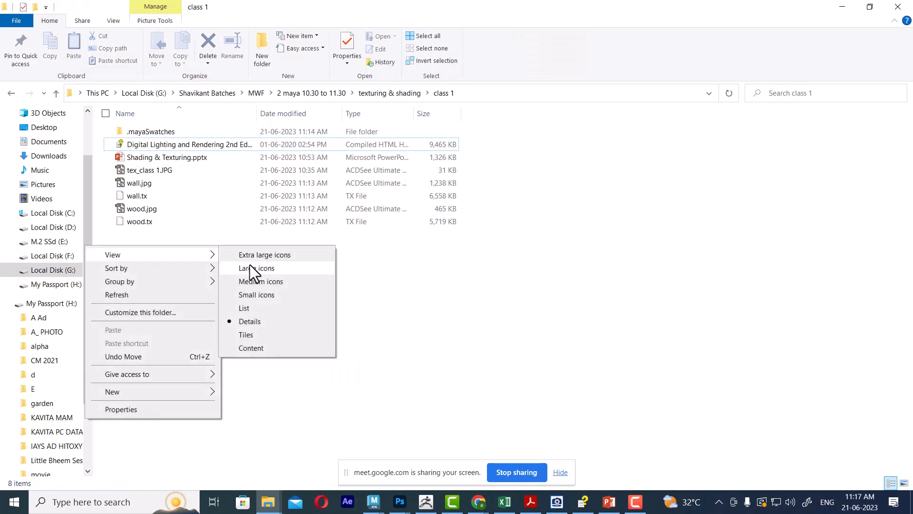
{"action": "left_click", "coordinate": [251, 266]}
{"action": "left_click", "coordinate": [191, 337]}
{"action": "double_click", "coordinate": [191, 338]}
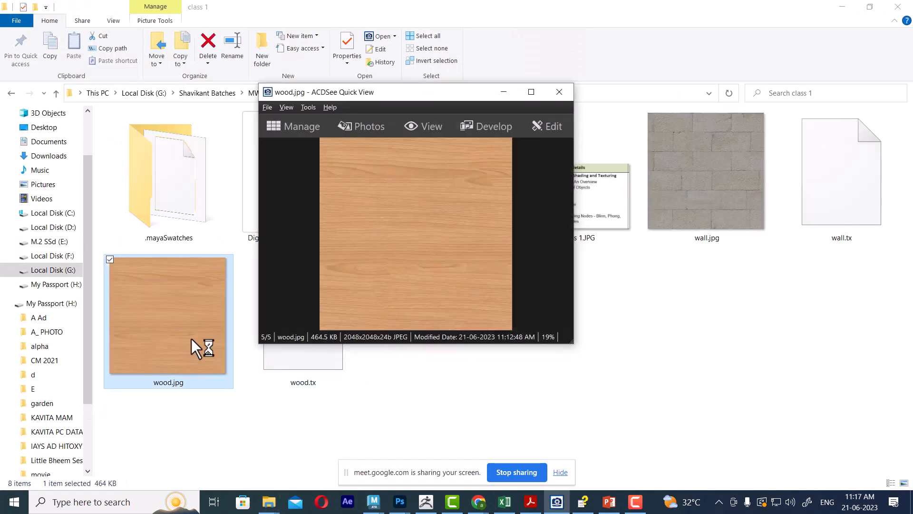
{"action": "double_click", "coordinate": [710, 173]}
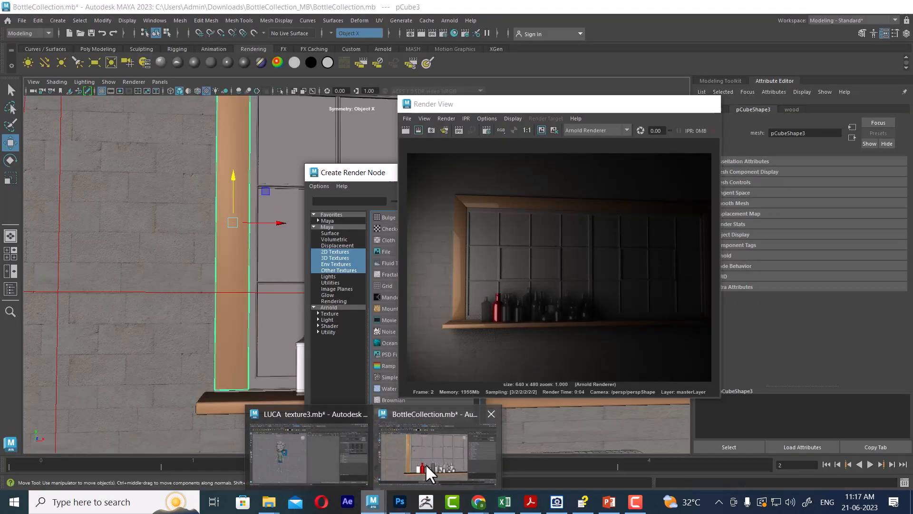
- Switch to PowerPoint, minimize the image viewer, and highlight the material examples "wood, metal, plastic, stone,or glass" on the Materialistic properties slide
{"action": "left_click", "coordinate": [425, 463]}
{"action": "left_click", "coordinate": [609, 502]}
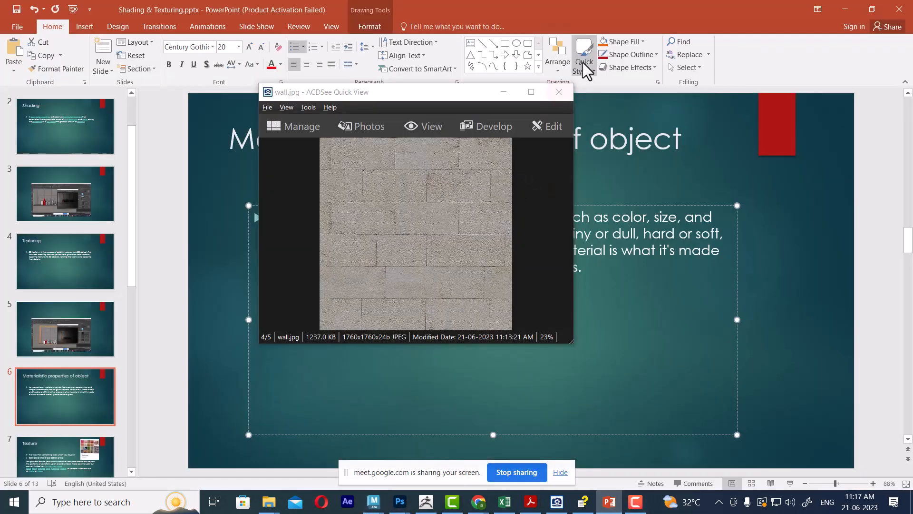
{"action": "left_click", "coordinate": [505, 93]}
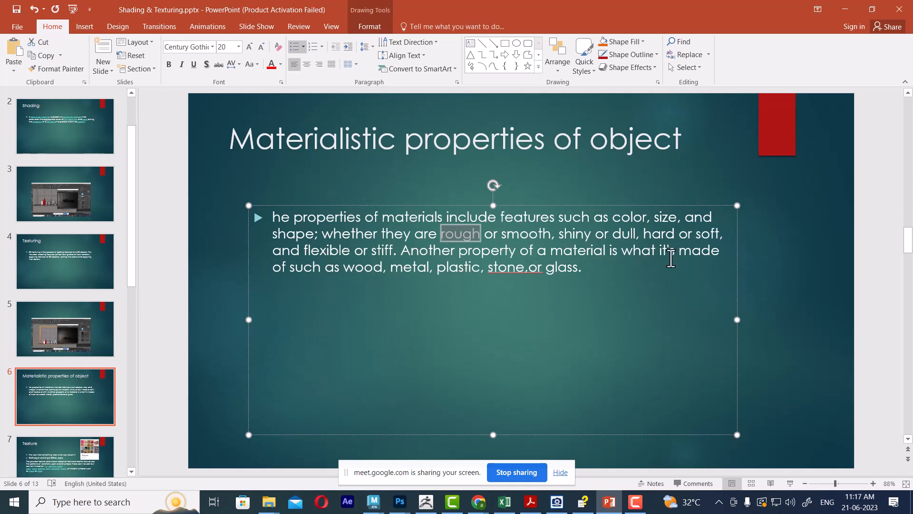
{"action": "left_click_drag", "start_coordinate": [344, 272], "coordinate": [568, 269]}
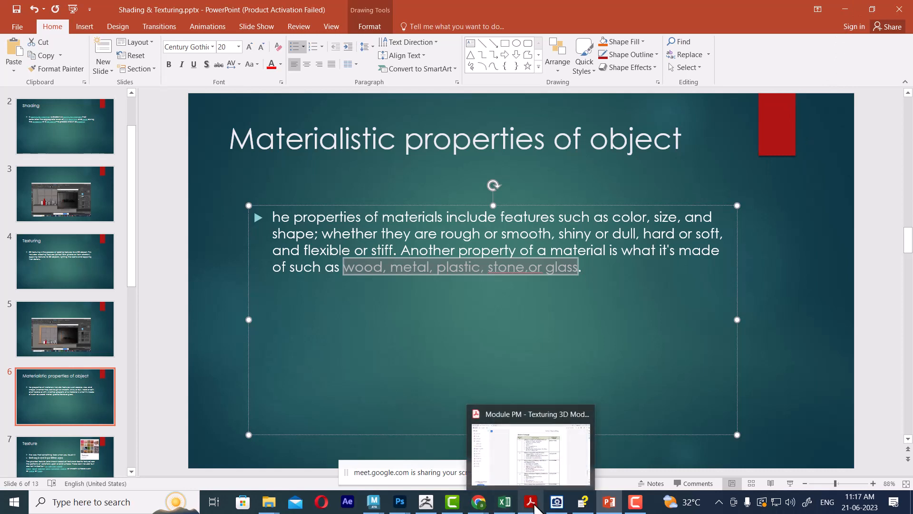
- Switch back to the BottleCollection scene in Maya and minimize the Render View
{"action": "mouse_move", "coordinate": [564, 508]}
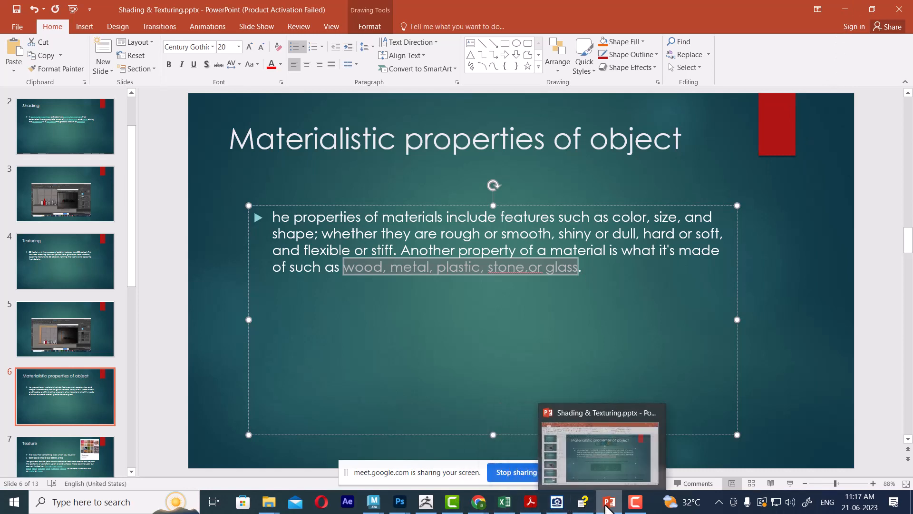
{"action": "mouse_move", "coordinate": [479, 508]}
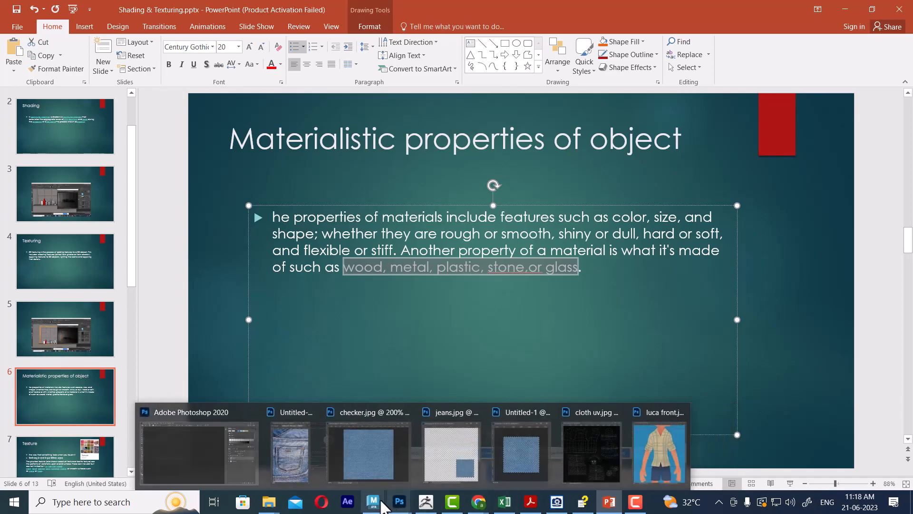
{"action": "mouse_move", "coordinate": [373, 502]}
{"action": "left_click", "coordinate": [437, 449]}
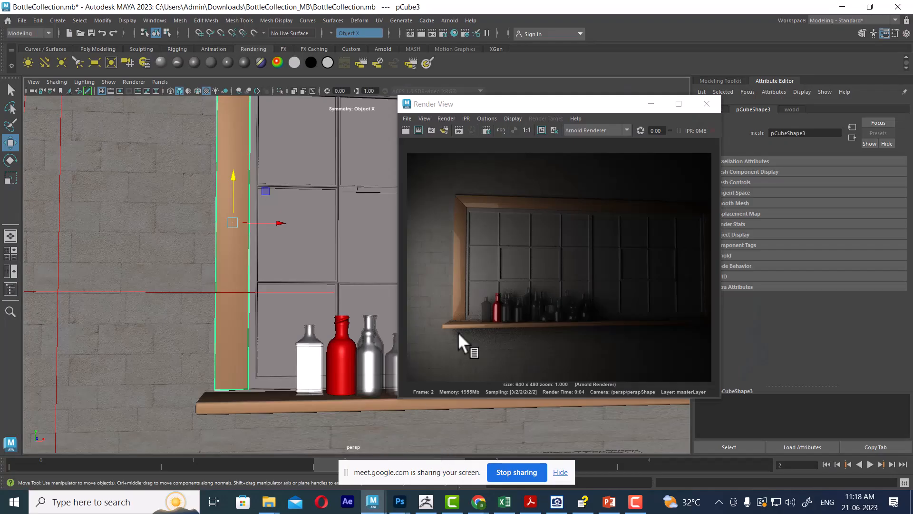
{"action": "left_click", "coordinate": [651, 103]}
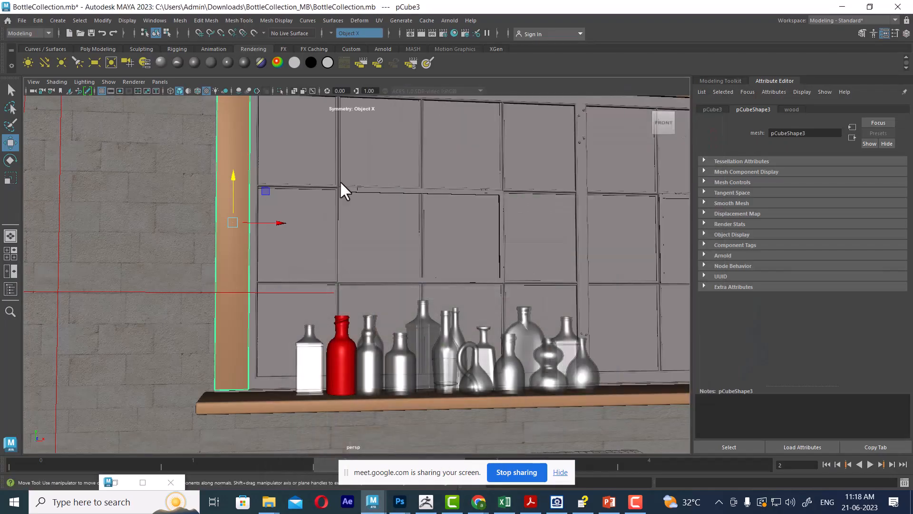
- Select the inner window frame bars and extend the selection to their parent WindowTrim group
{"action": "left_click", "coordinate": [253, 171]}
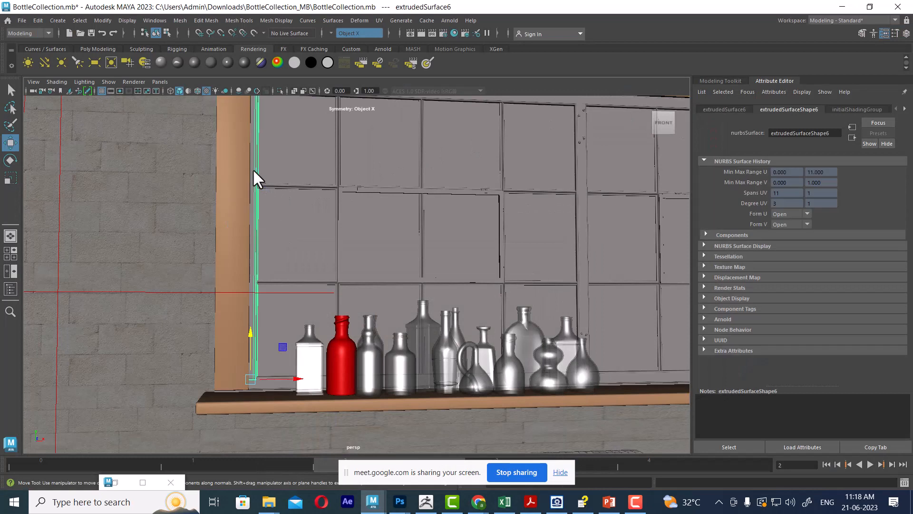
{"action": "left_click", "coordinate": [323, 187]}
{"action": "left_click", "coordinate": [338, 172]}
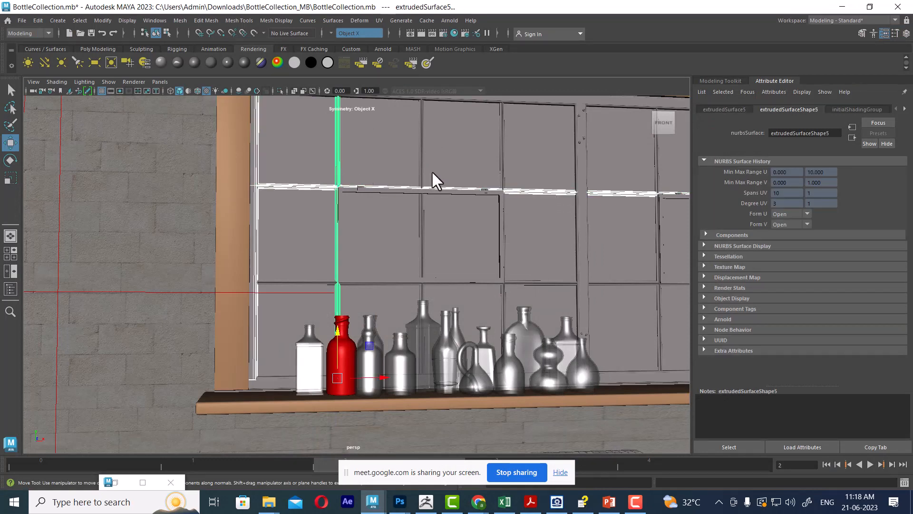
{"action": "left_click", "coordinate": [421, 162]}
{"action": "left_click", "coordinate": [503, 156]}
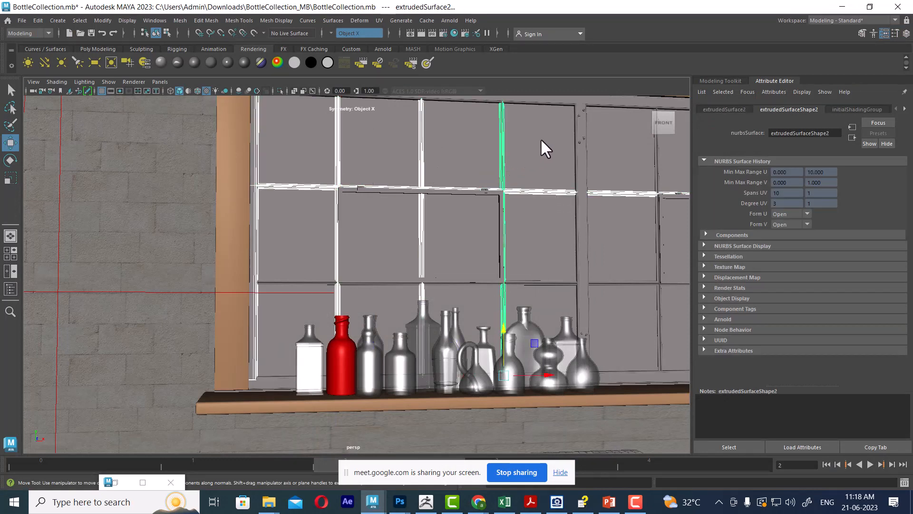
{"action": "left_click", "coordinate": [561, 102]}
{"action": "left_click", "coordinate": [579, 115]}
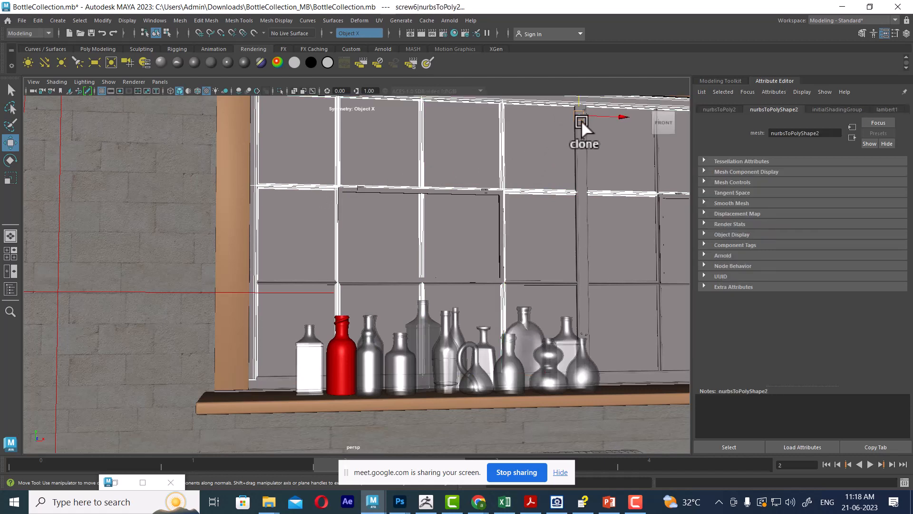
{"action": "key", "text": "ctrl+z"}
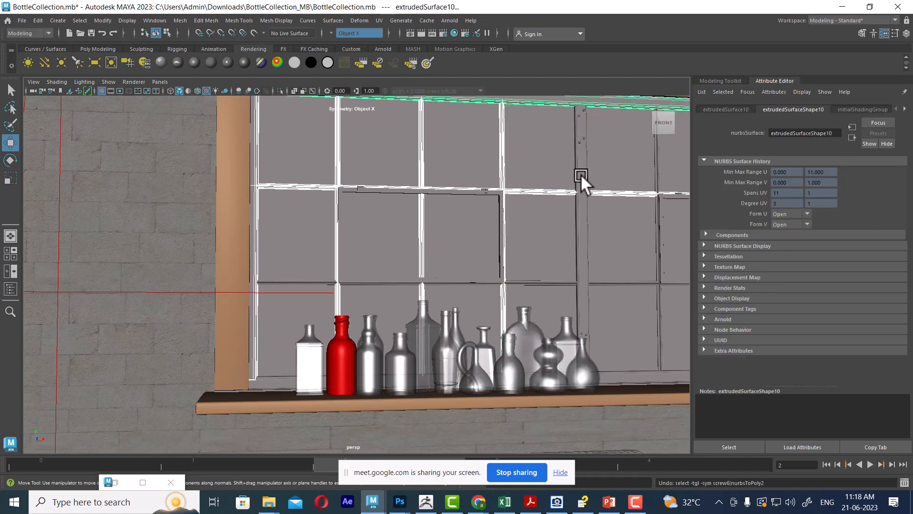
{"action": "key", "text": "Up"}
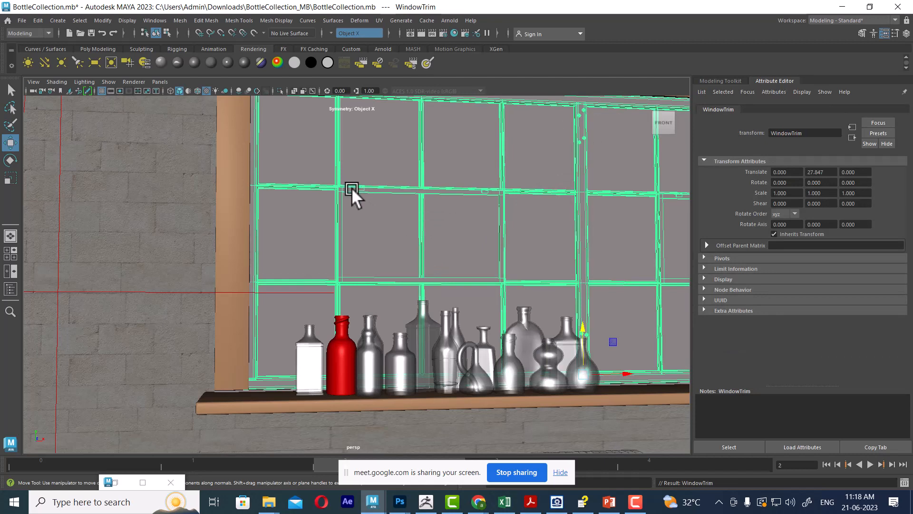
- Assign a new Arnold aiStandardSurface material to the WindowTrim group
{"action": "right_click_drag", "start_coordinate": [346, 188], "coordinate": [351, 428]}
{"action": "left_click", "coordinate": [338, 244]}
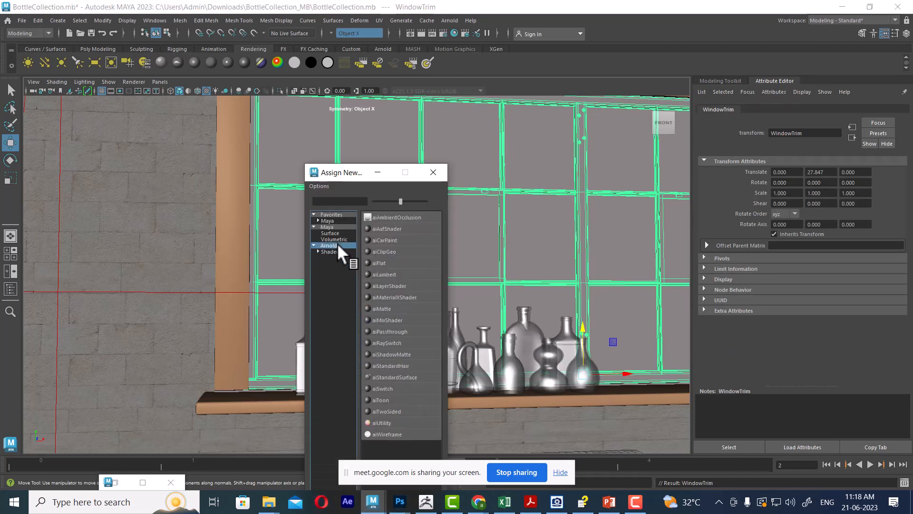
{"action": "left_click_drag", "start_coordinate": [357, 174], "coordinate": [378, 77]}
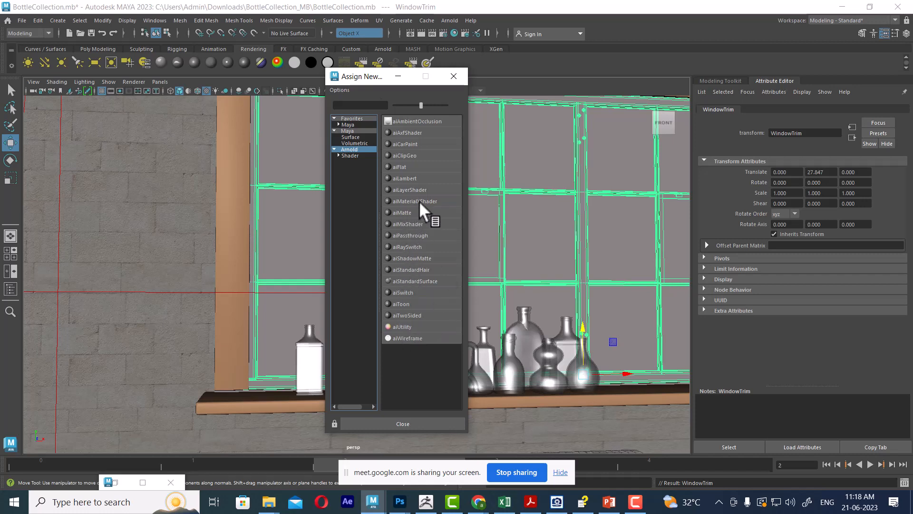
{"action": "left_click", "coordinate": [420, 281]}
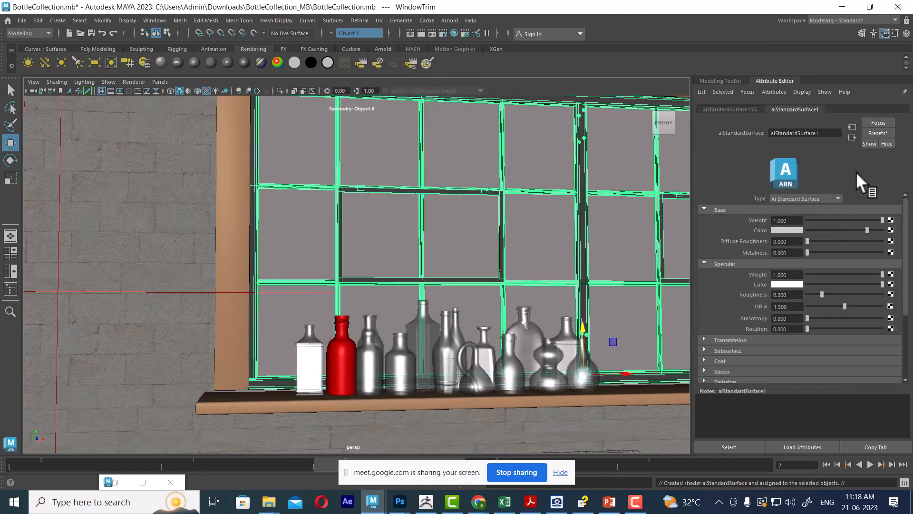
- Replace the window trim material's settings with the Chrome preset and render the current frame with Arnold
{"action": "left_click", "coordinate": [876, 133]}
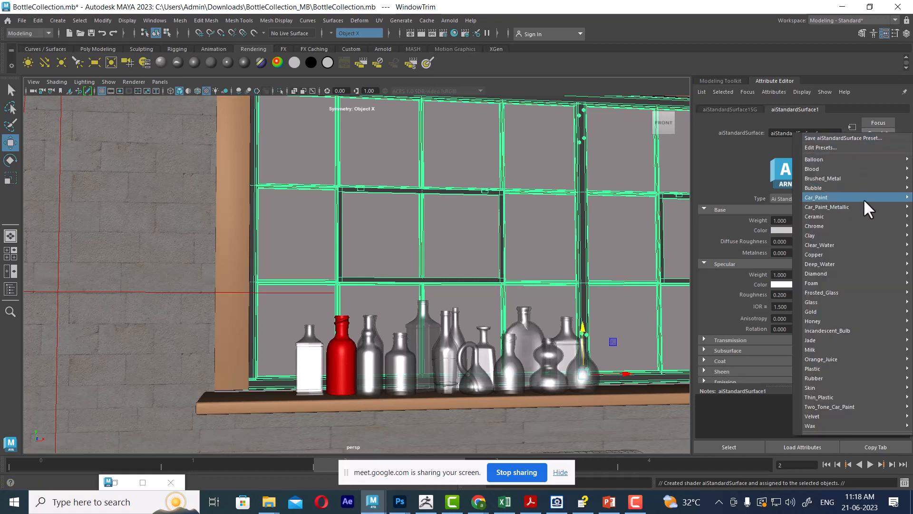
{"action": "mouse_move", "coordinate": [861, 234]}
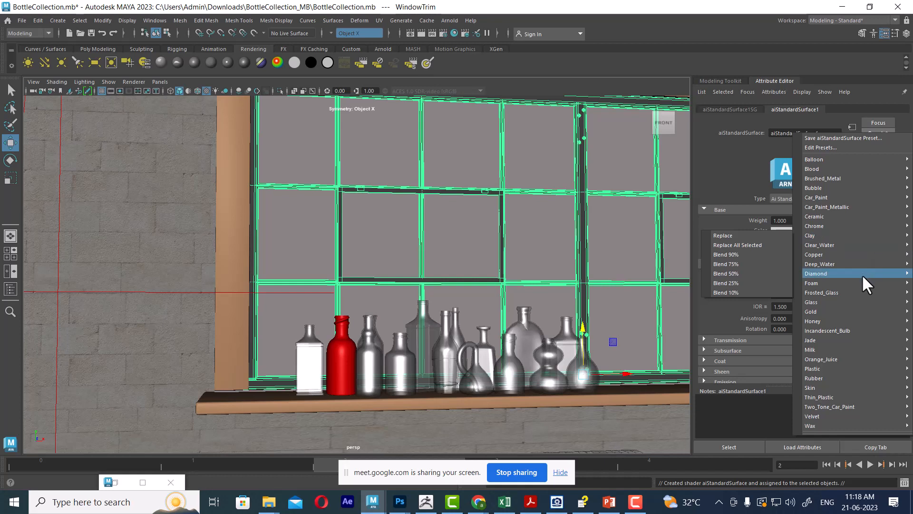
{"action": "mouse_move", "coordinate": [869, 302]}
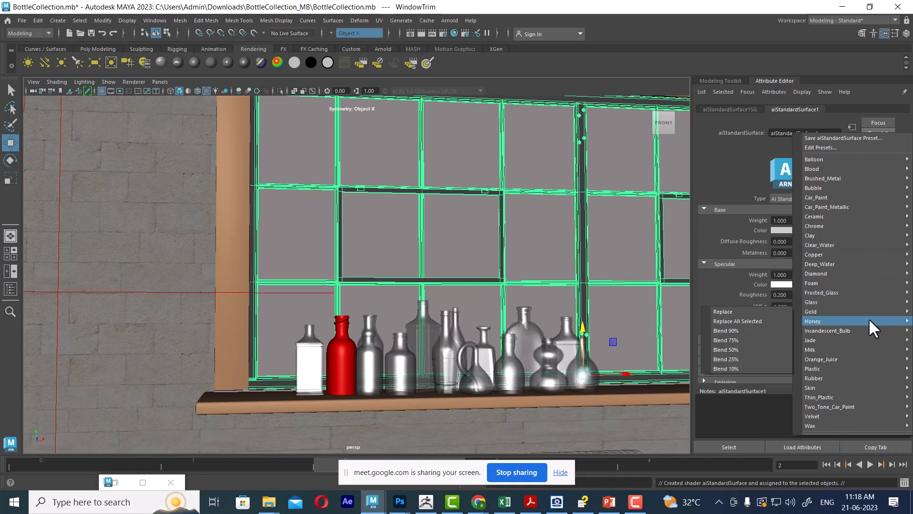
{"action": "mouse_move", "coordinate": [871, 274]}
{"action": "mouse_move", "coordinate": [873, 255]}
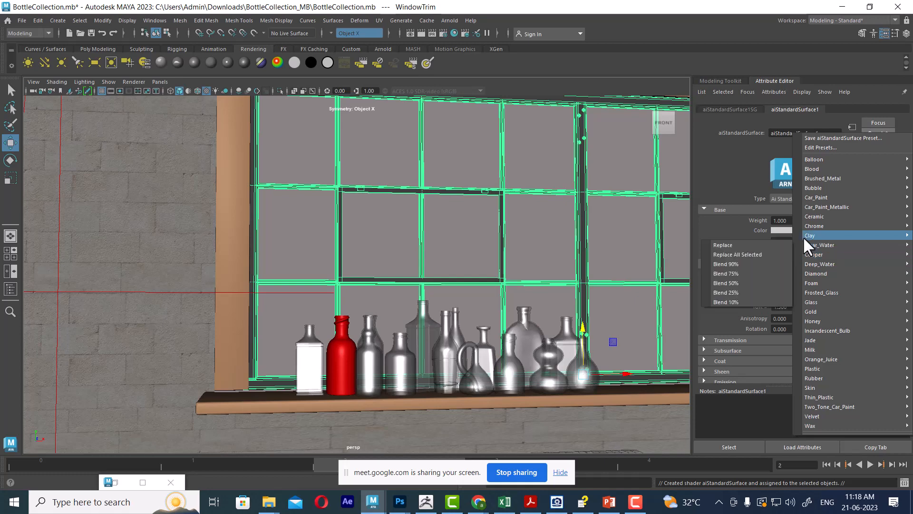
{"action": "mouse_move", "coordinate": [817, 225]}
{"action": "left_click", "coordinate": [774, 226]}
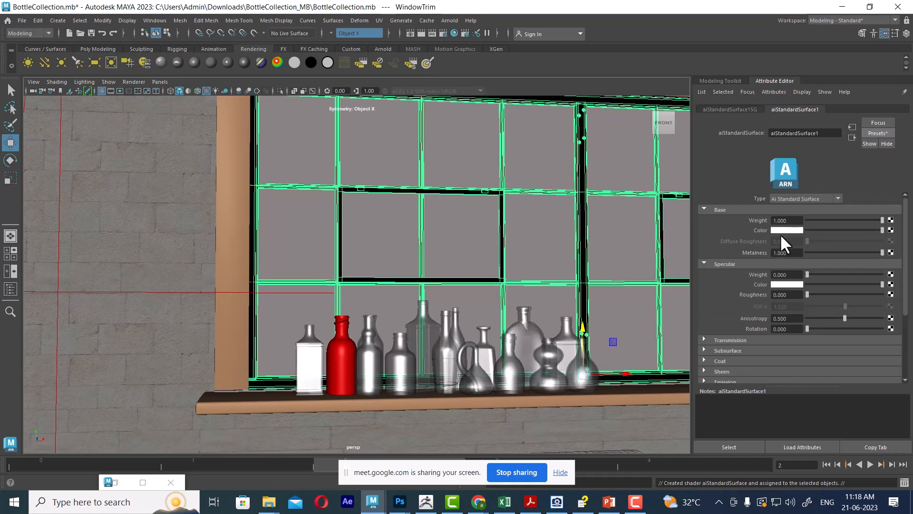
{"action": "left_click", "coordinate": [421, 33]}
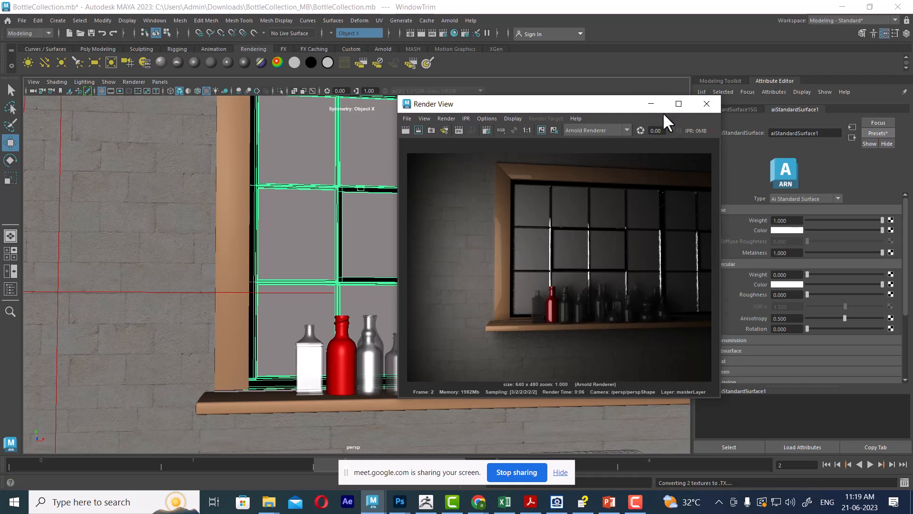
{"action": "left_click", "coordinate": [650, 104]}
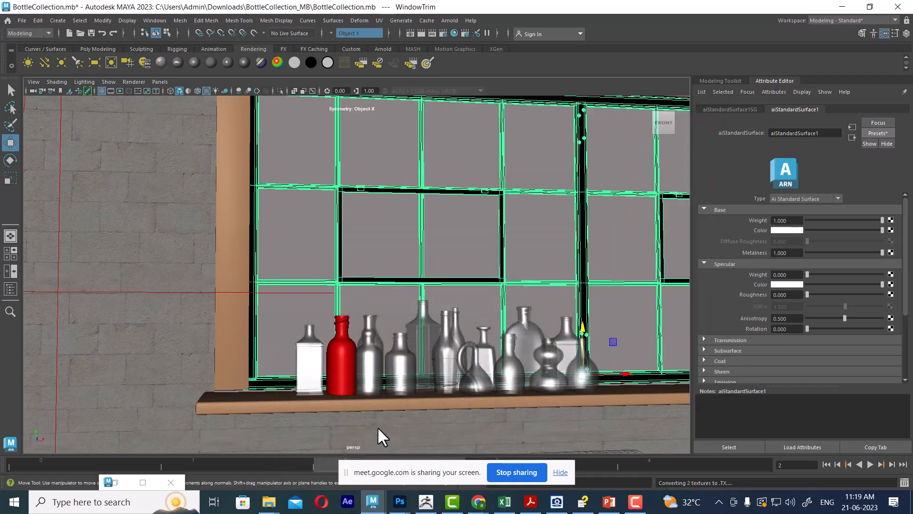
- Select the four bottles to the right of the red one and assign them a new Arnold aiStandardSurface material
{"action": "left_click", "coordinate": [386, 373]}
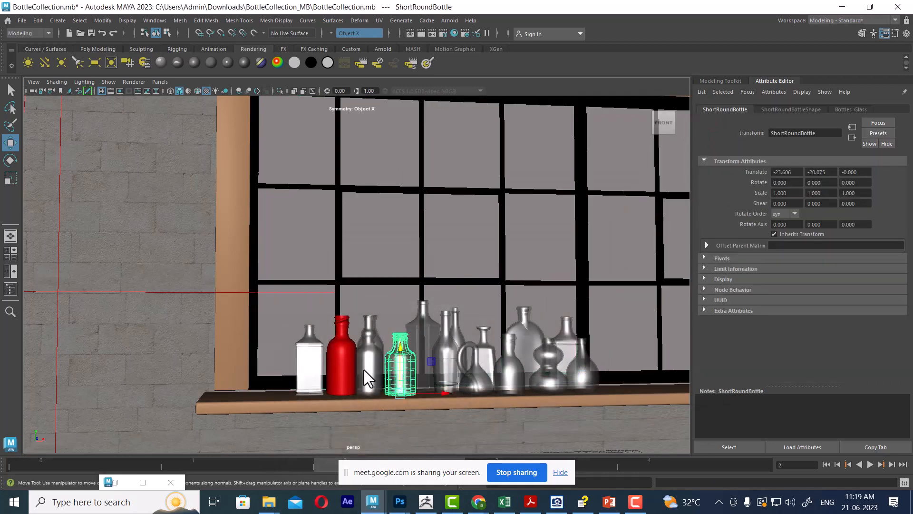
{"action": "left_click", "coordinate": [364, 369]}
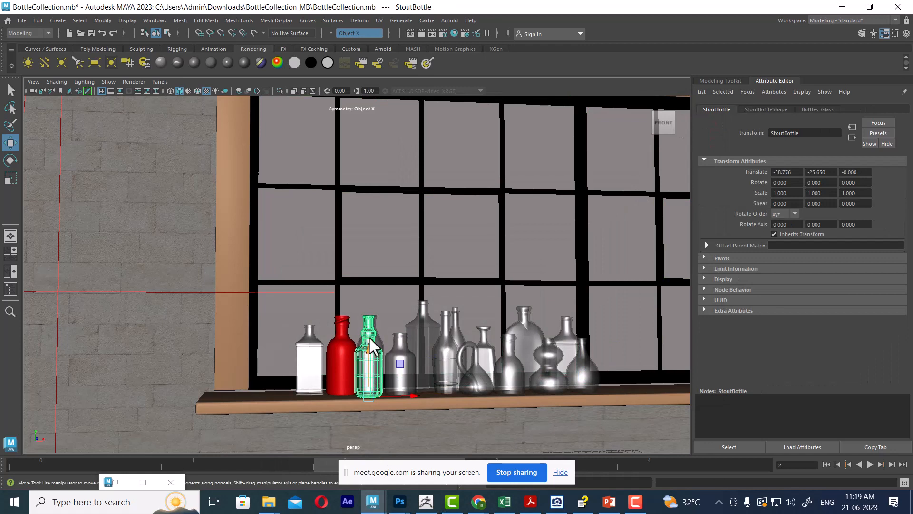
{"action": "left_click", "coordinate": [400, 344], "text": "shift"}
{"action": "left_click", "coordinate": [430, 321], "text": "shift"}
{"action": "left_click", "coordinate": [445, 335], "text": "shift"}
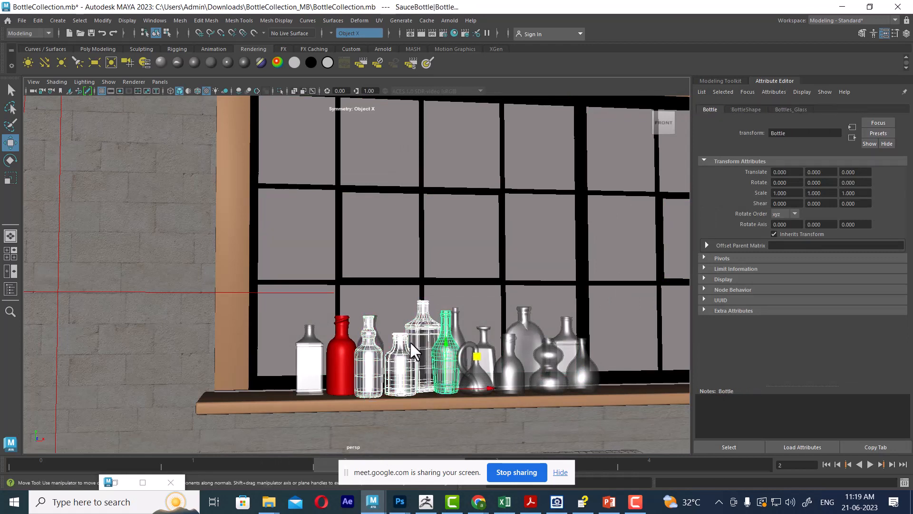
{"action": "right_click", "coordinate": [423, 324]}
{"action": "left_click", "coordinate": [434, 458]}
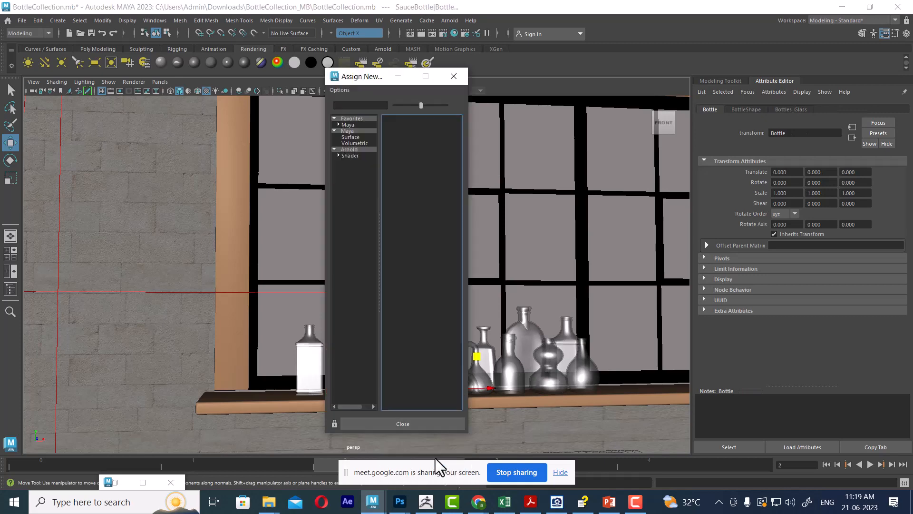
{"action": "left_click", "coordinate": [349, 149]}
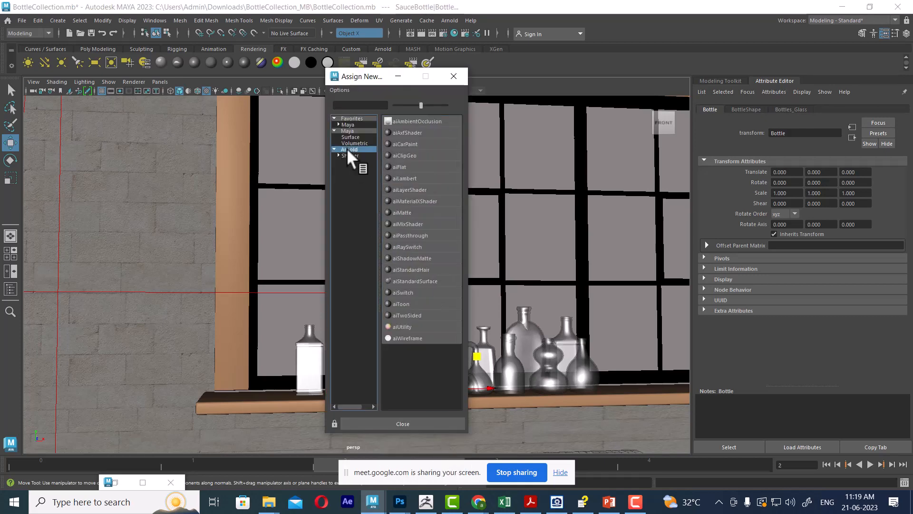
{"action": "left_click", "coordinate": [421, 280]}
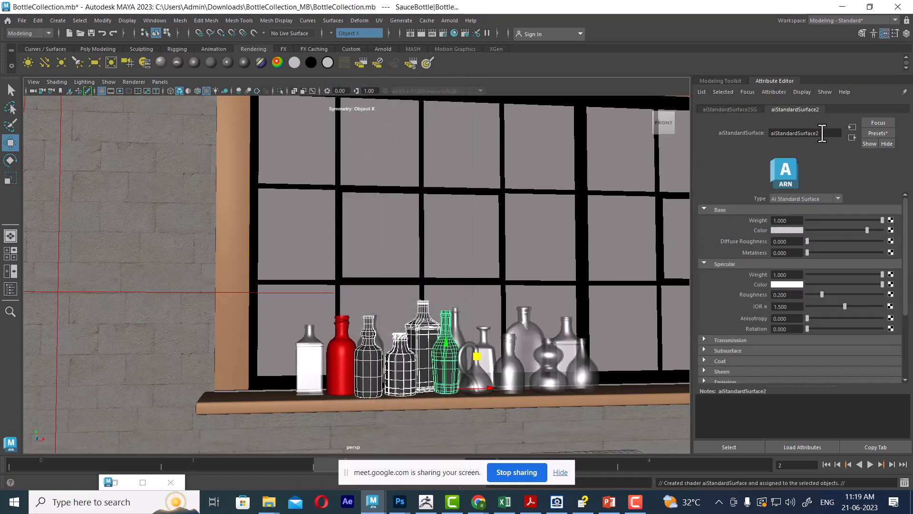
- Rename the four bottles' new material as glass
{"action": "left_click_drag", "start_coordinate": [827, 133], "coordinate": [728, 136]}
{"action": "type", "text": "gl"}
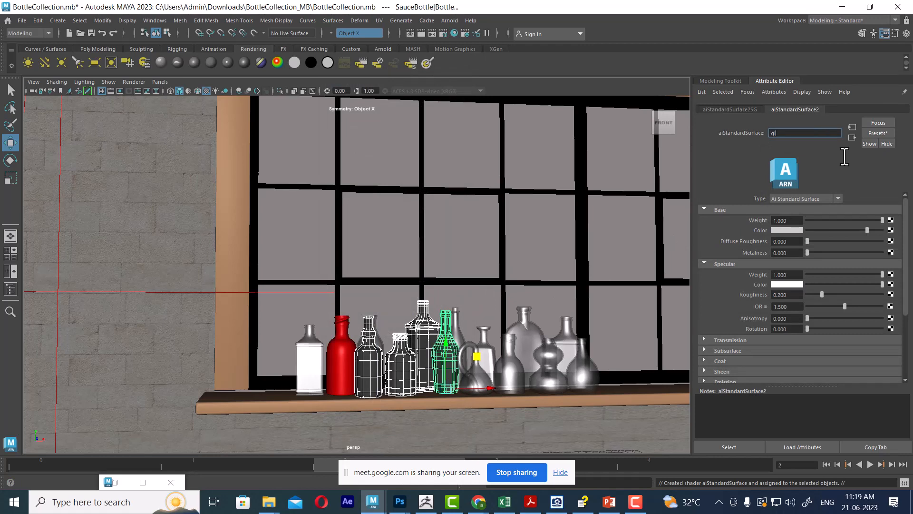
{"action": "type", "text": "ass"}
{"action": "key", "text": "Return"}
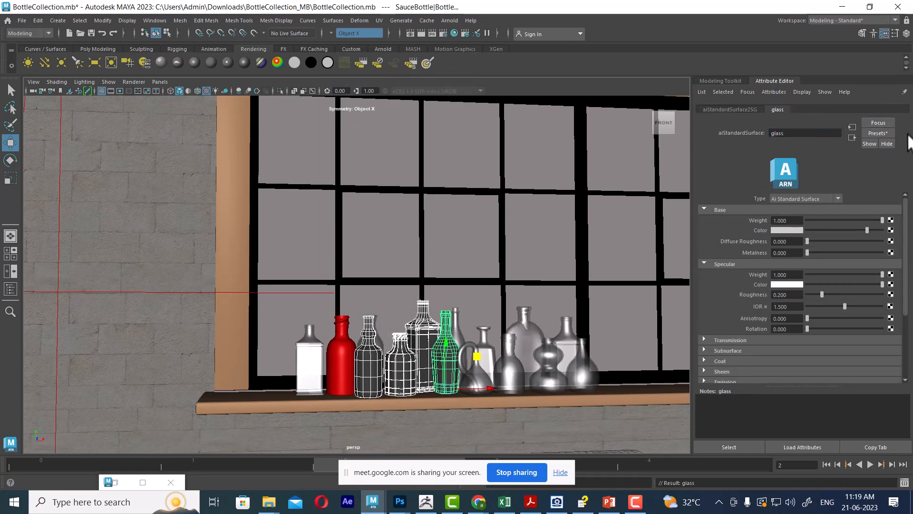
- Replace the glass material's settings with the Glass preset
{"action": "left_click", "coordinate": [884, 132]}
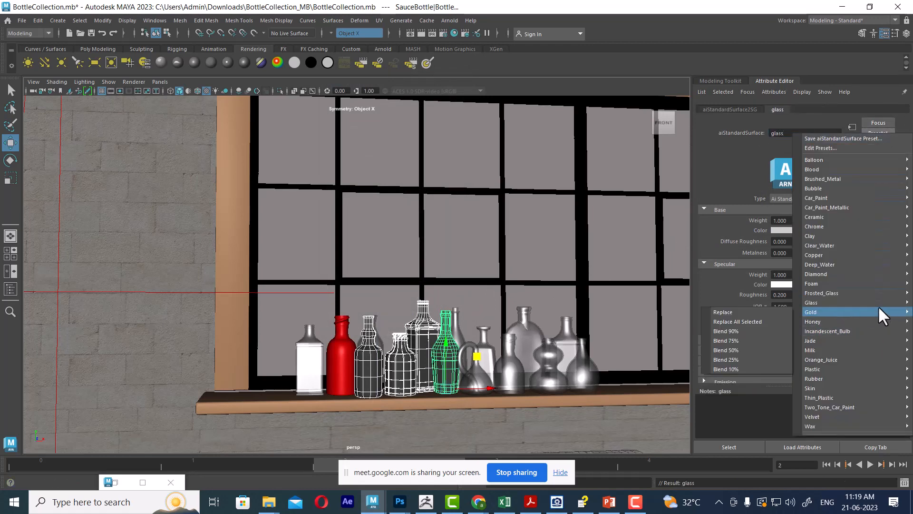
{"action": "left_click", "coordinate": [722, 303]}
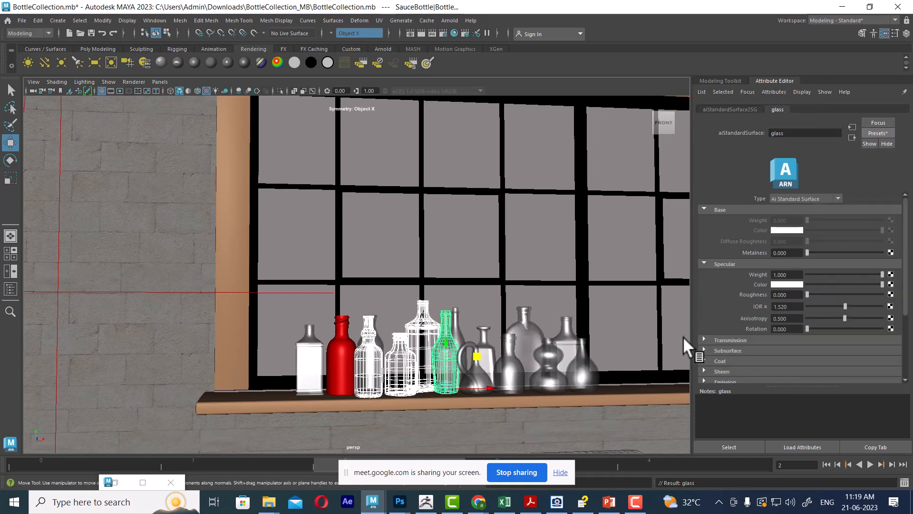
- Open the material of the thick vertical window trim bar and rename it as metal
{"action": "left_click", "coordinate": [582, 189]}
{"action": "right_click_drag", "start_coordinate": [581, 196], "coordinate": [582, 406]}
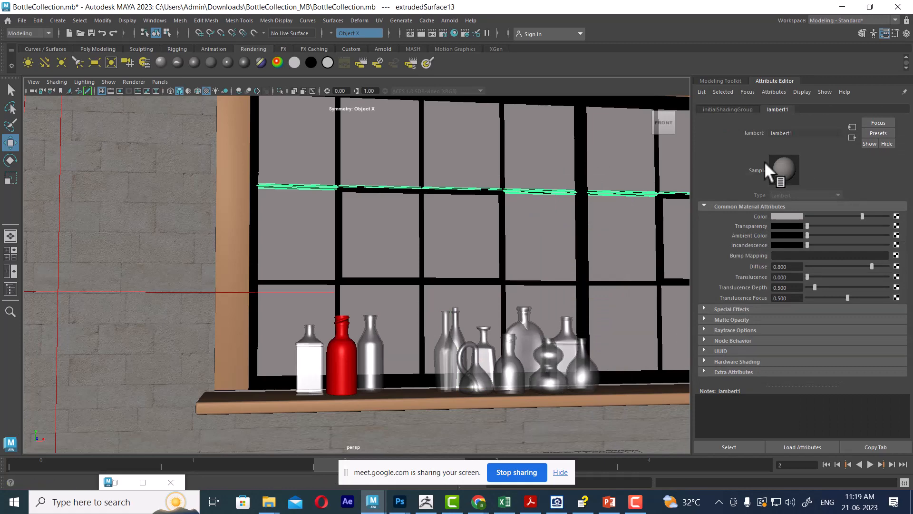
{"action": "left_click", "coordinate": [584, 214]}
{"action": "right_click_drag", "start_coordinate": [580, 211], "coordinate": [578, 420]}
{"action": "double_click", "coordinate": [808, 133]}
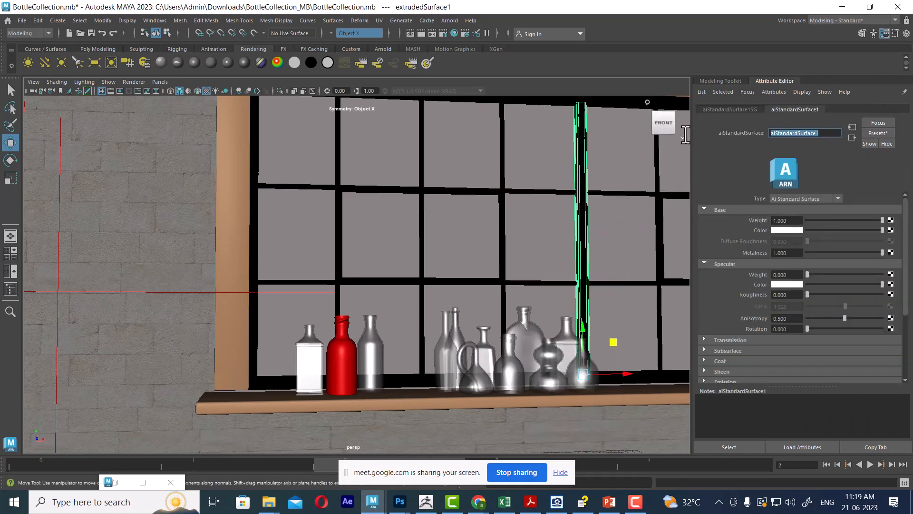
{"action": "type", "text": "metal"}
{"action": "key", "text": "Return"}
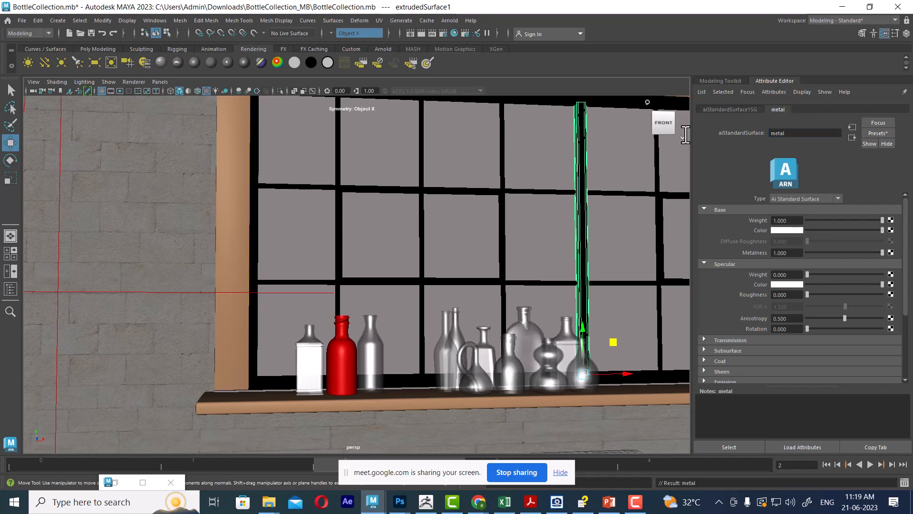
- Select the small round bottle, the Klein bottle, the bottle behind them and the neighbouring tall bottle, and assign them a new Arnold aiStandardSurface material
{"action": "left_click", "coordinate": [410, 367]}
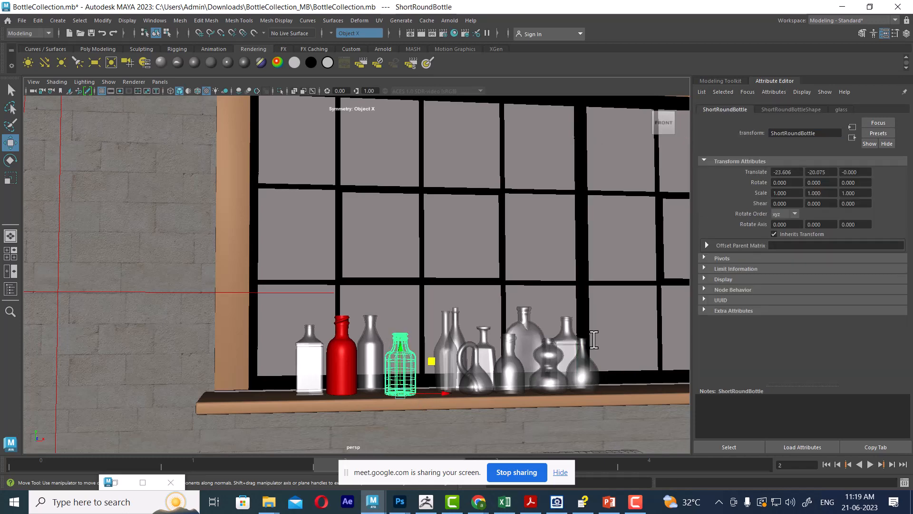
{"action": "key", "text": "alt+Tab"}
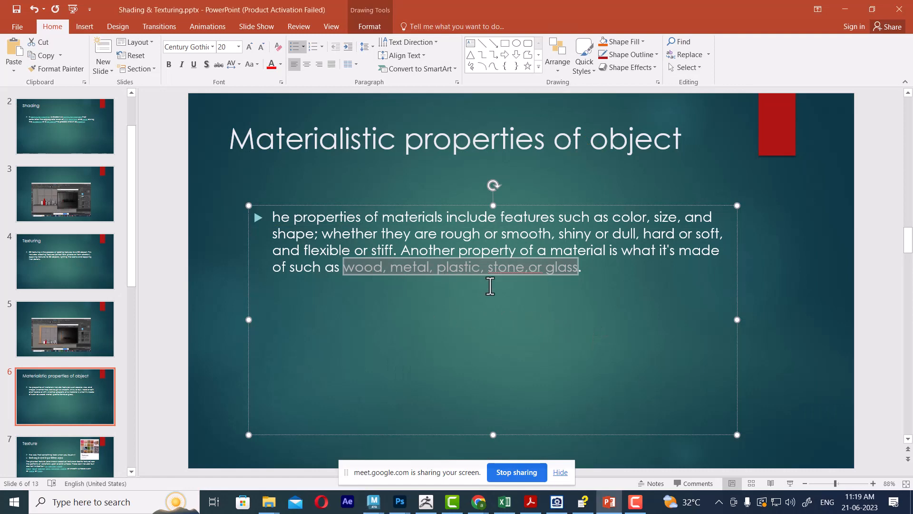
{"action": "key", "text": "alt+Tab"}
{"action": "left_click", "coordinate": [510, 364]}
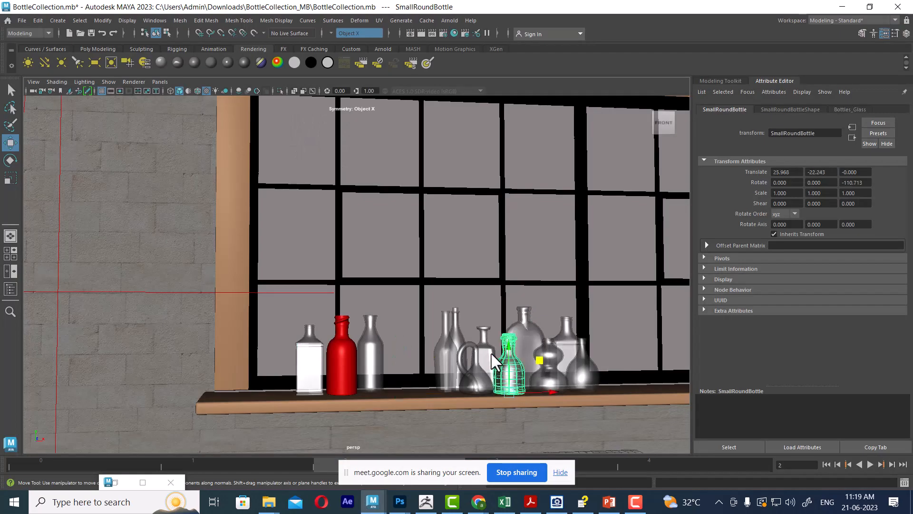
{"action": "left_click", "coordinate": [477, 345], "text": "shift"}
{"action": "left_click", "coordinate": [463, 343], "text": "shift"}
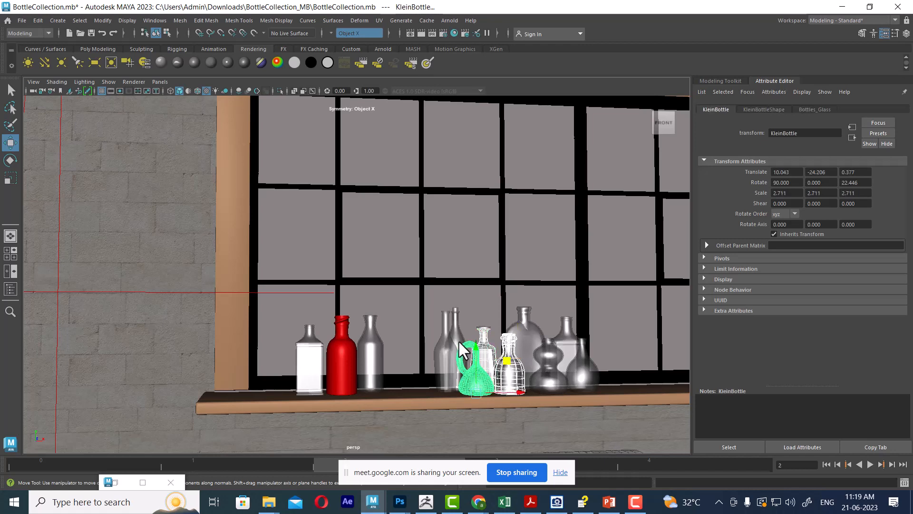
{"action": "left_click", "coordinate": [449, 340], "text": "shift"}
{"action": "right_click", "coordinate": [454, 342]}
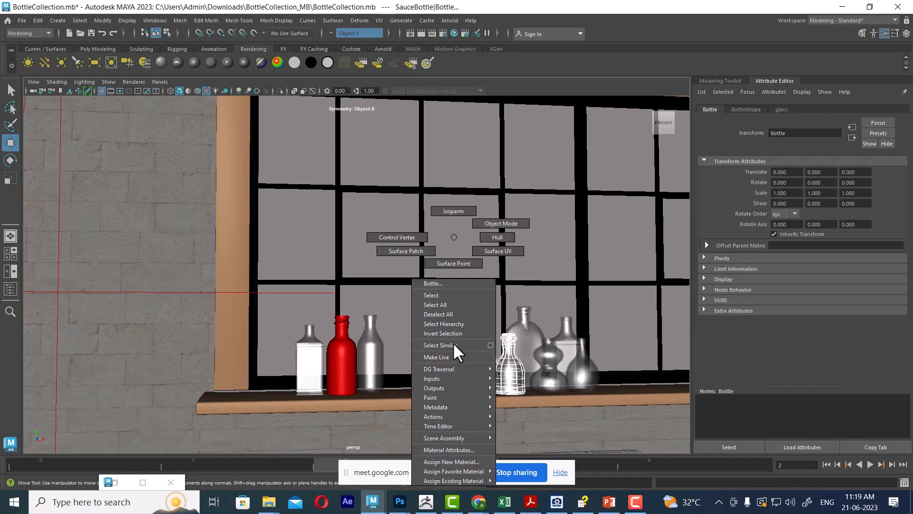
{"action": "left_click", "coordinate": [463, 461]}
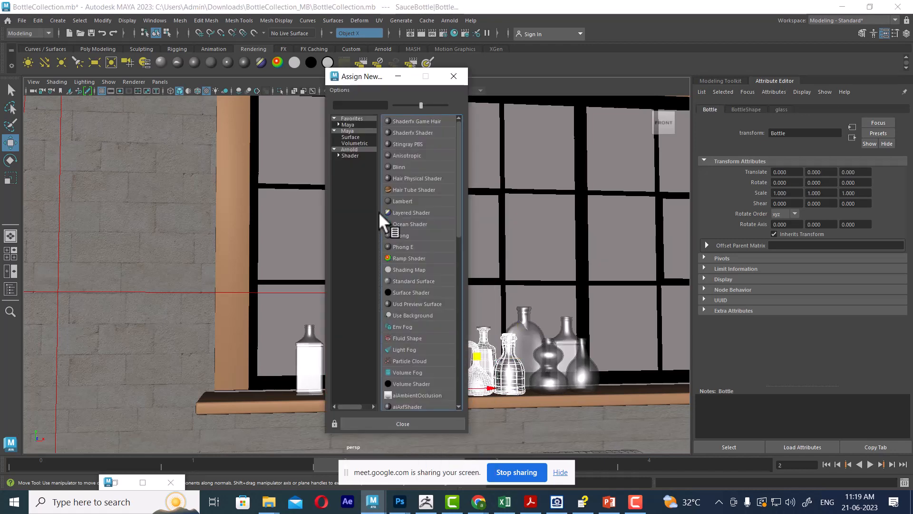
{"action": "left_click", "coordinate": [361, 149]}
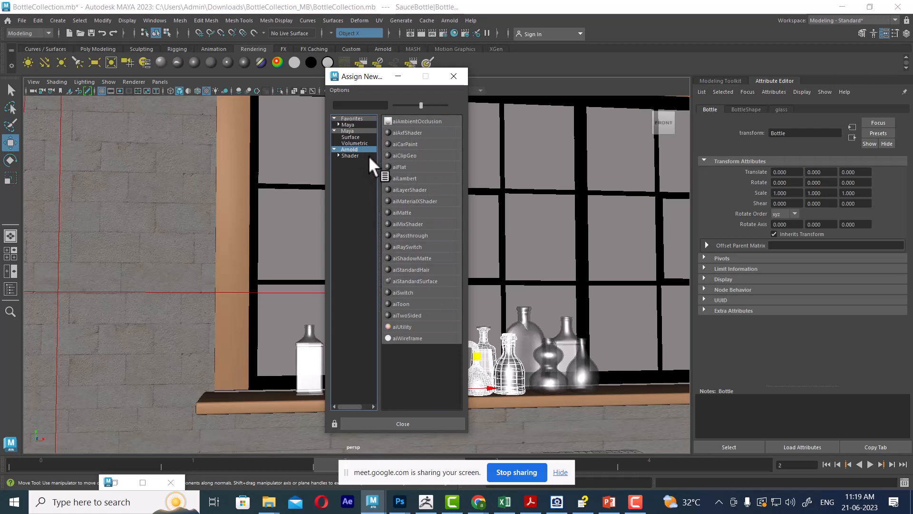
{"action": "left_click", "coordinate": [422, 280]}
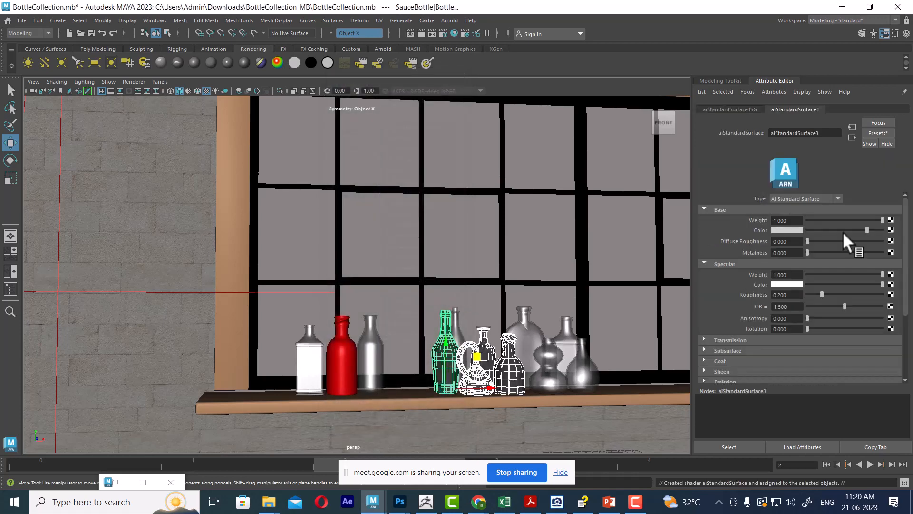
- Replace the new bottle material's settings with the Plastic preset and rename the material as plastic
{"action": "left_click", "coordinate": [874, 133]}
{"action": "mouse_move", "coordinate": [860, 407]}
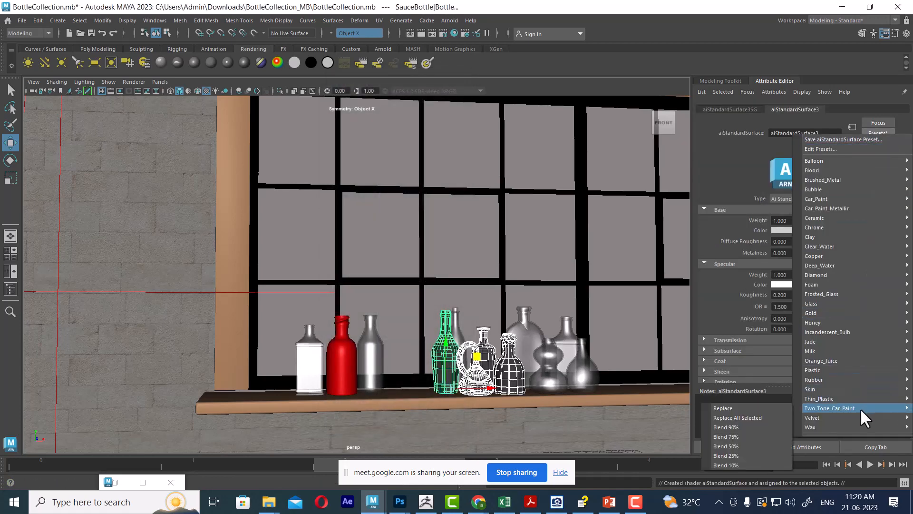
{"action": "mouse_move", "coordinate": [871, 372]}
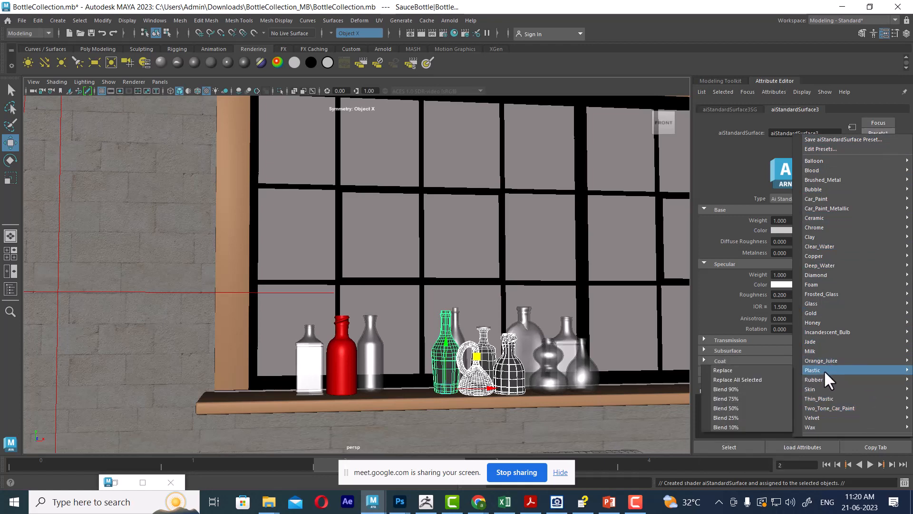
{"action": "left_click", "coordinate": [767, 366]}
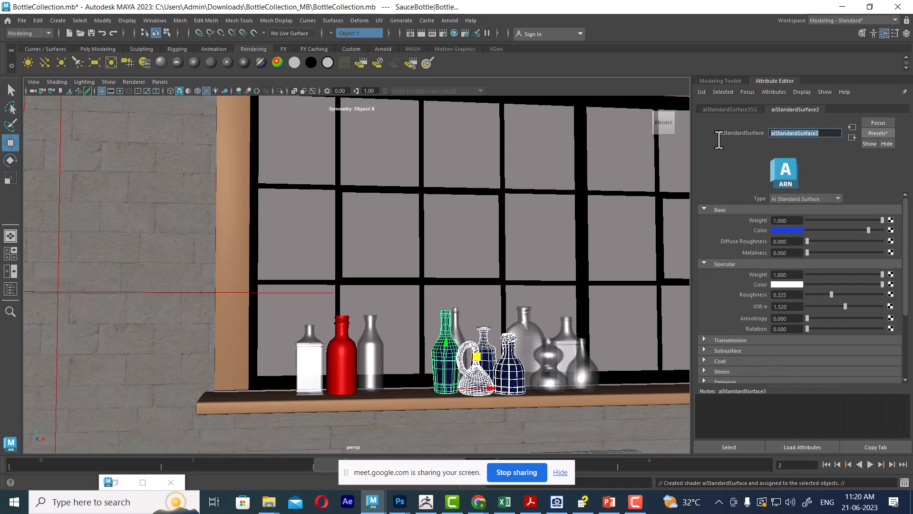
{"action": "type", "text": "plastic"}
{"action": "key", "text": "Return"}
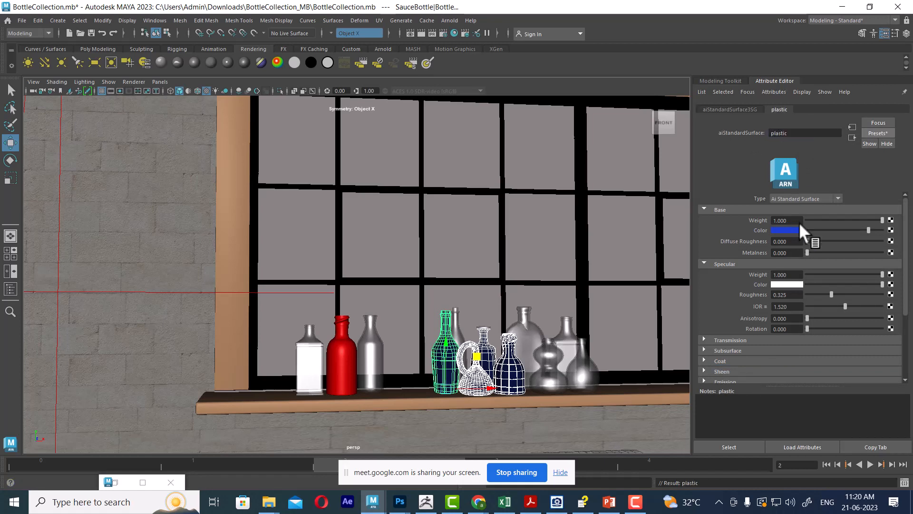
- Render the current frame with Arnold and inspect the plastic bottles in the rendered image
{"action": "key", "text": "alt+Tab"}
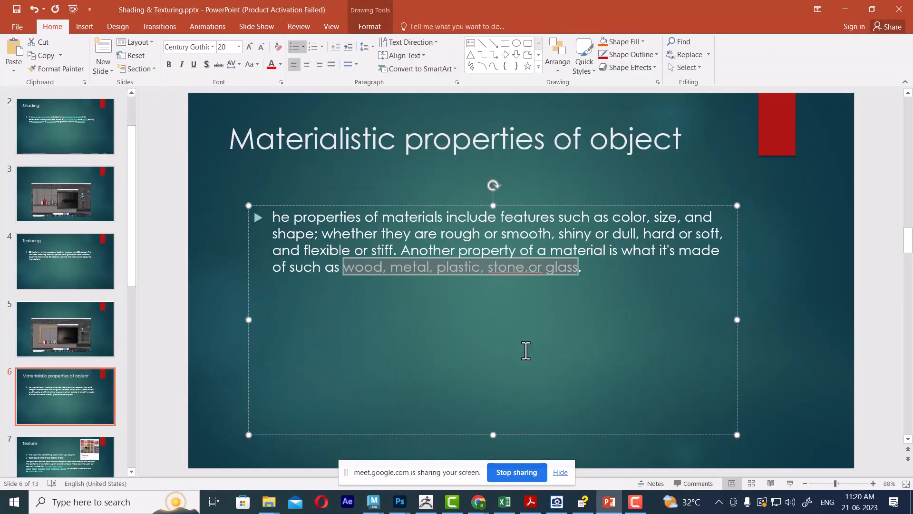
{"action": "key", "text": "alt+Tab"}
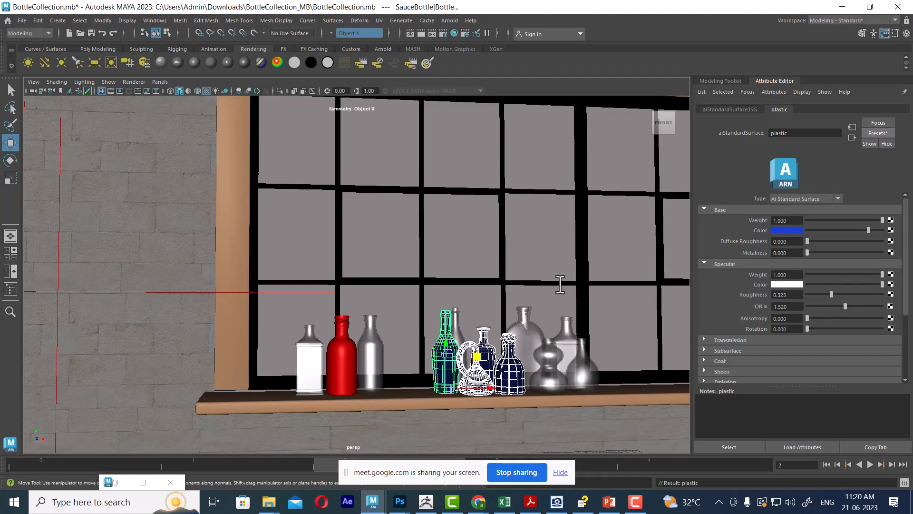
{"action": "left_click", "coordinate": [157, 235]}
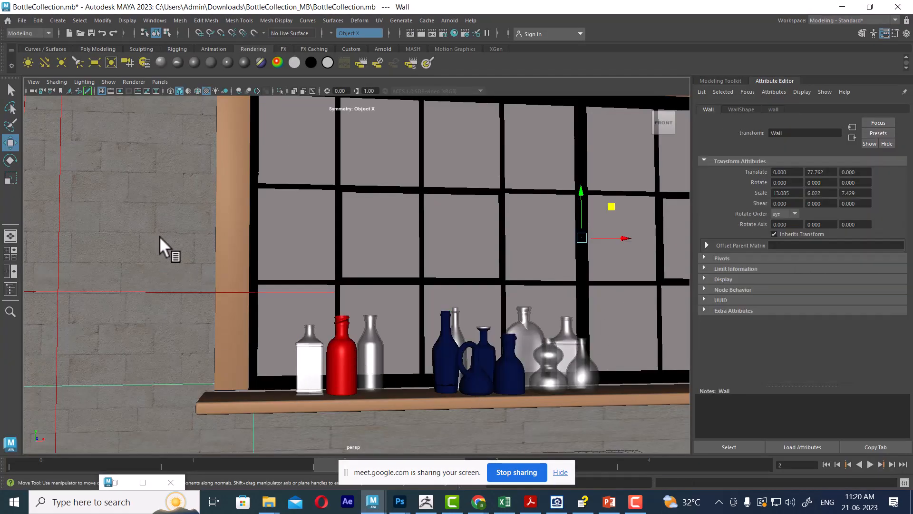
{"action": "left_click", "coordinate": [422, 33]}
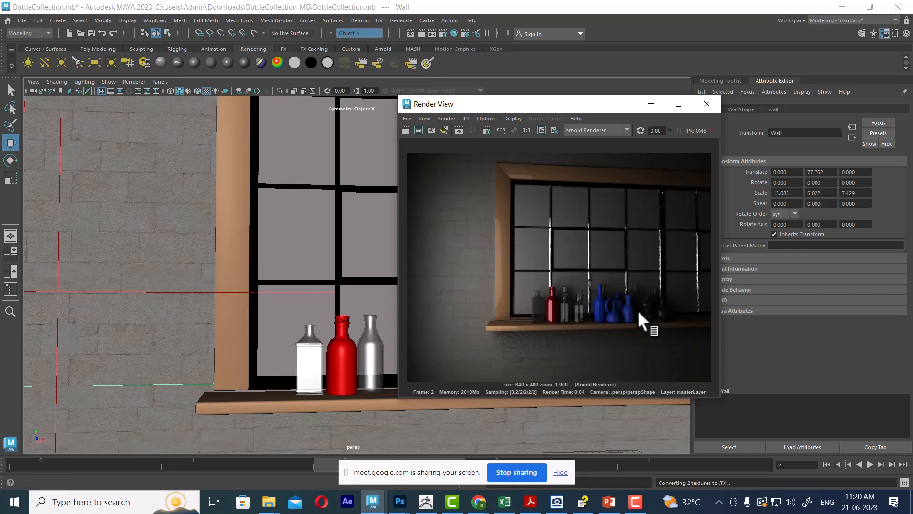
{"action": "scroll", "coordinate": [574, 318], "scroll_direction": "up", "scroll_amount": 3}
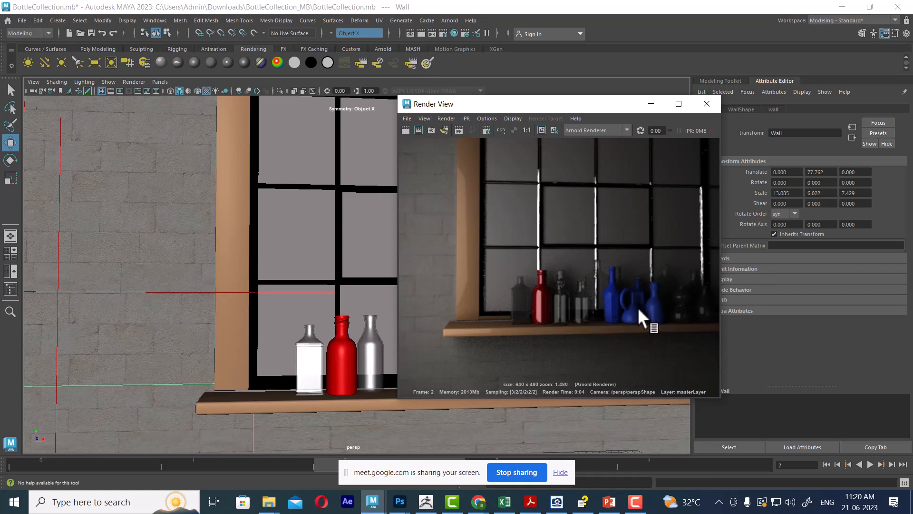
{"action": "scroll", "coordinate": [638, 309], "scroll_direction": "down", "scroll_amount": 1}
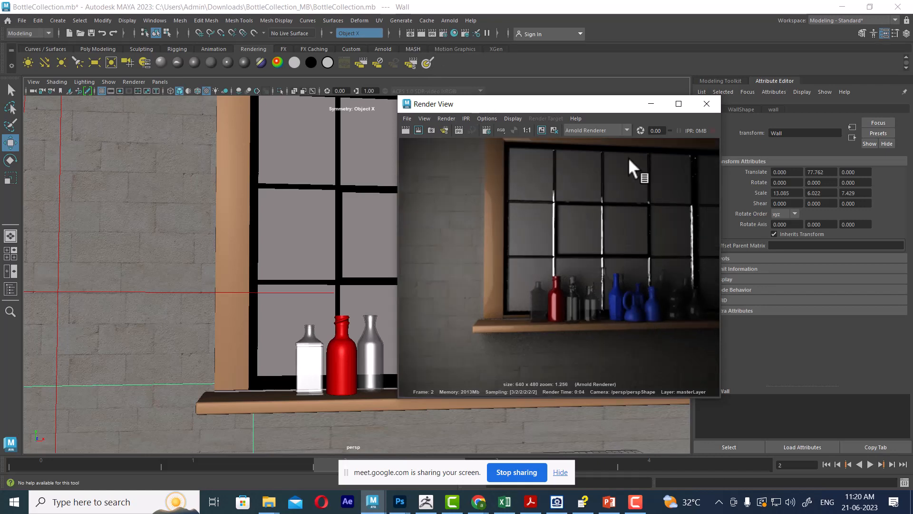
- Change the plastic material's base color to pure green and render the current frame again
{"action": "left_click_drag", "start_coordinate": [617, 107], "coordinate": [261, 113]}
{"action": "left_click", "coordinate": [512, 361]}
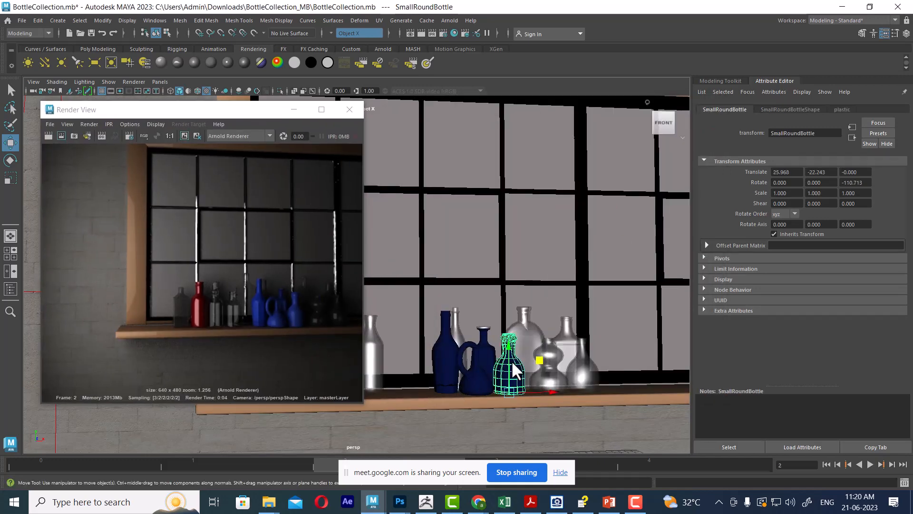
{"action": "right_click", "coordinate": [510, 361]}
{"action": "left_click", "coordinate": [520, 449]}
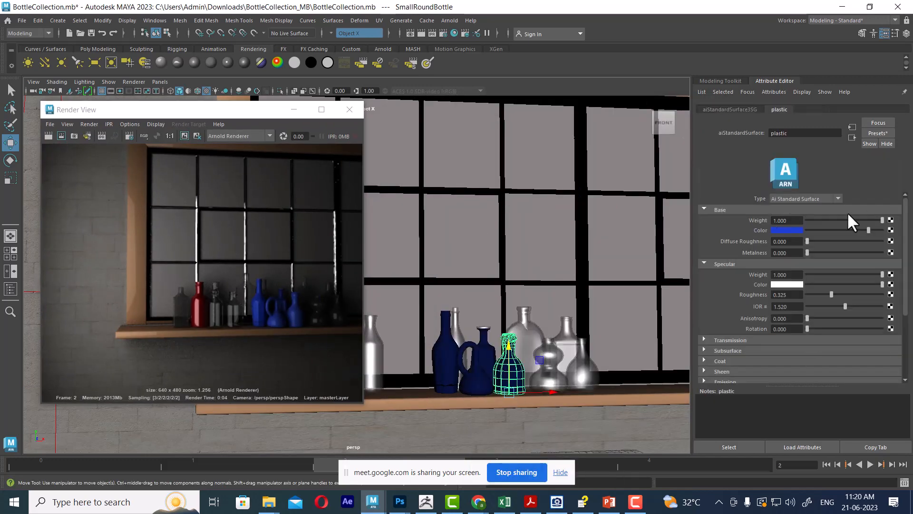
{"action": "left_click", "coordinate": [789, 231]}
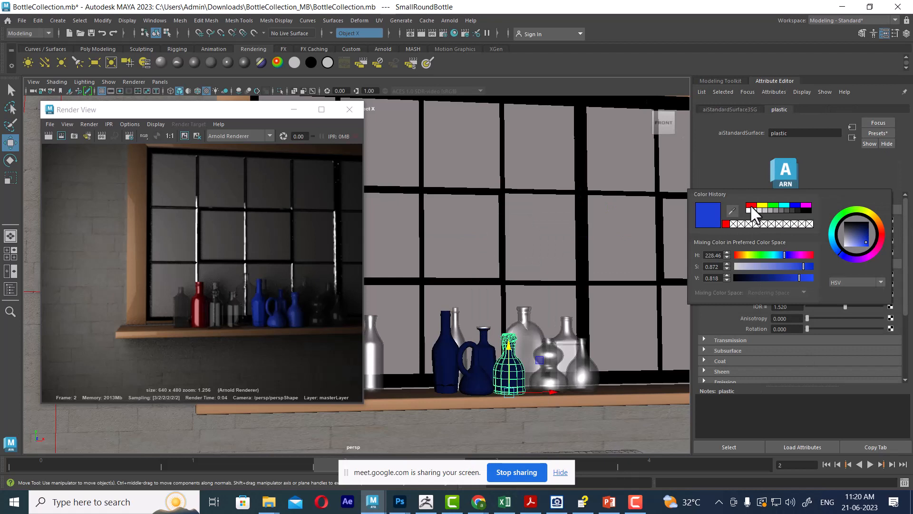
{"action": "left_click", "coordinate": [772, 205]}
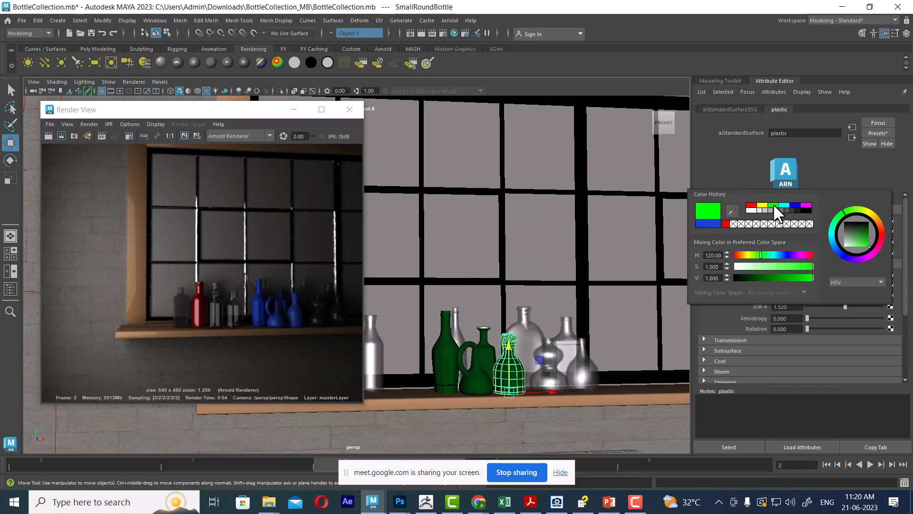
{"action": "left_click", "coordinate": [43, 134]}
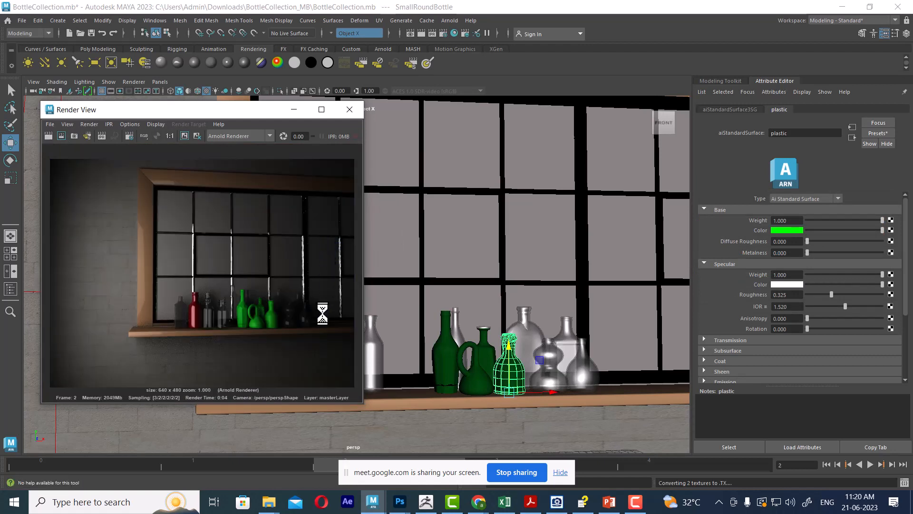
- Switch to PowerPoint and insert a new slide after the "Materialistic properties of object" slide
{"action": "left_click", "coordinate": [609, 502]}
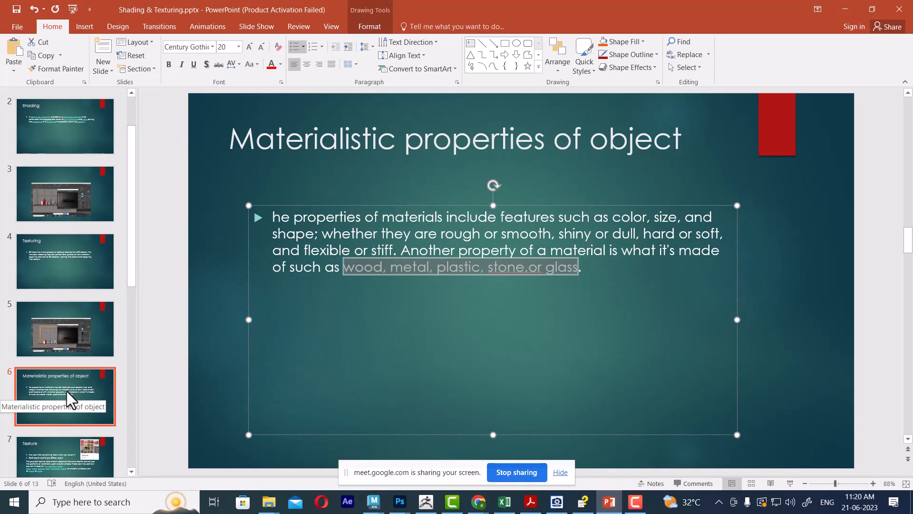
{"action": "left_click", "coordinate": [42, 380]}
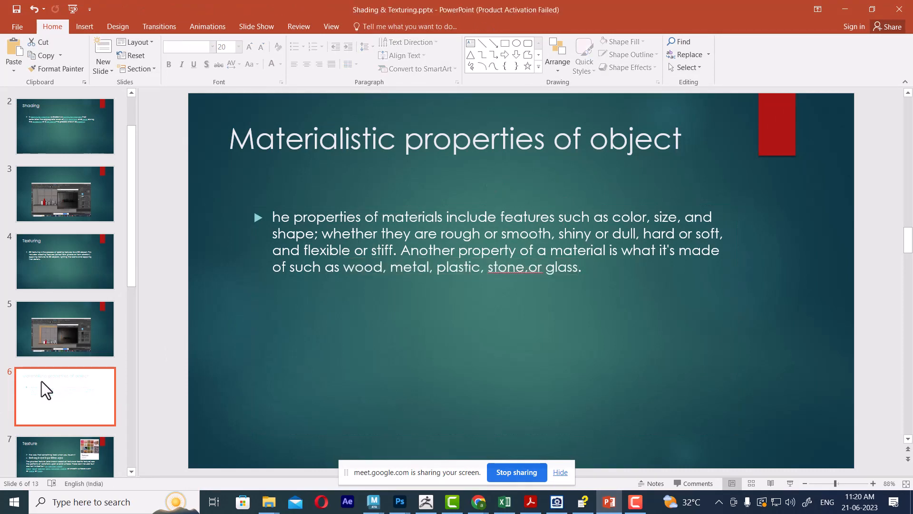
{"action": "right_click", "coordinate": [65, 392]}
{"action": "left_click", "coordinate": [107, 246]}
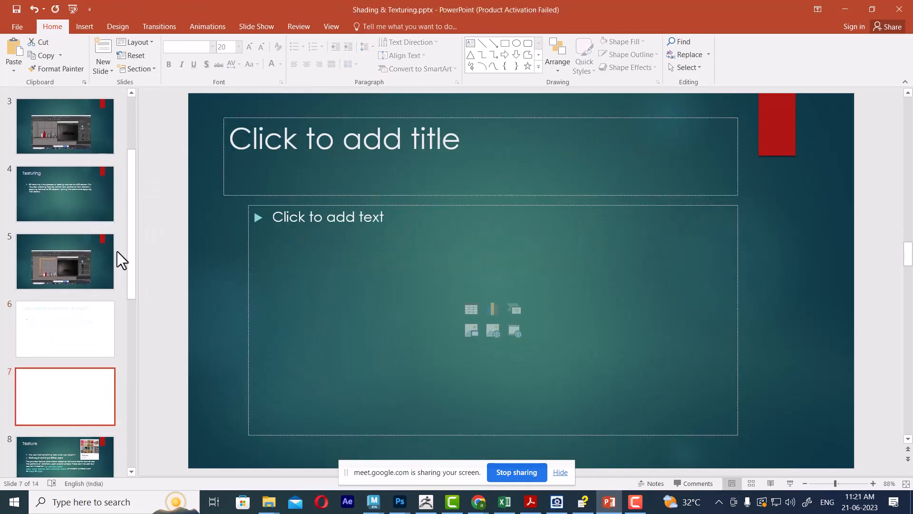
- Capture the Maya screen showing the green bottle render and paste the screenshot into the new slide 7
{"action": "key", "text": "alt+Tab"}
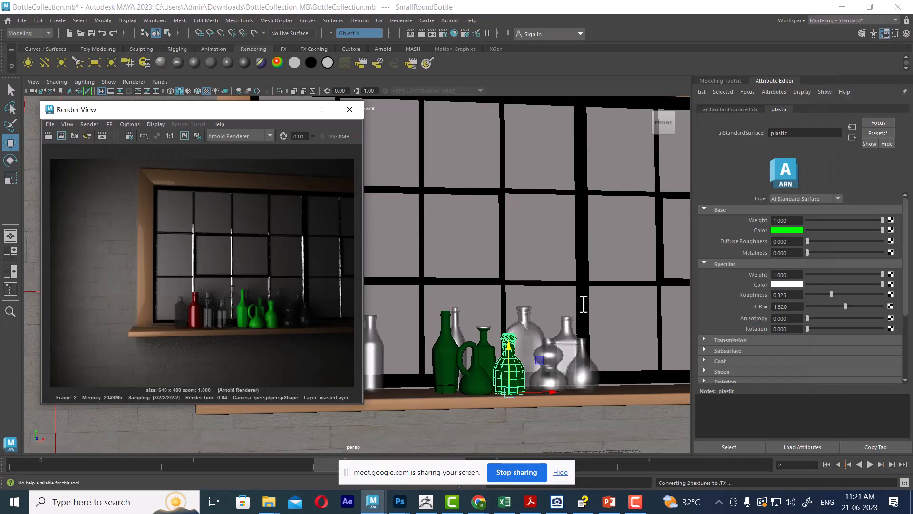
{"action": "key", "text": "alt+Tab"}
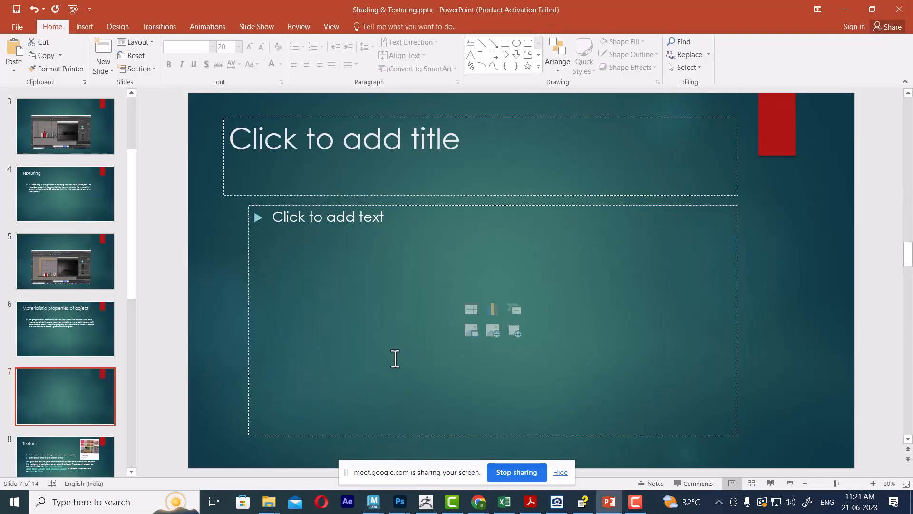
{"action": "left_click", "coordinate": [294, 299]}
{"action": "key", "text": "ctrl+v"}
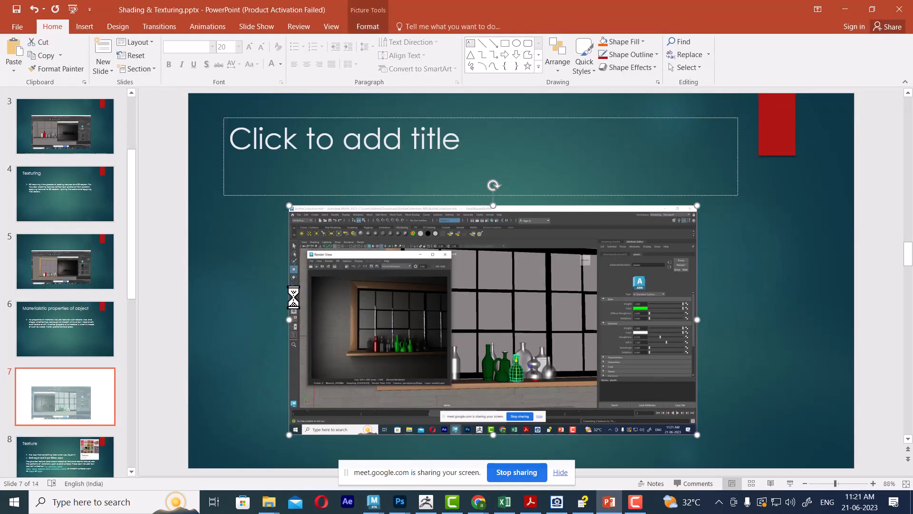
{"action": "scroll", "coordinate": [129, 375], "scroll_direction": "down", "scroll_amount": 2}
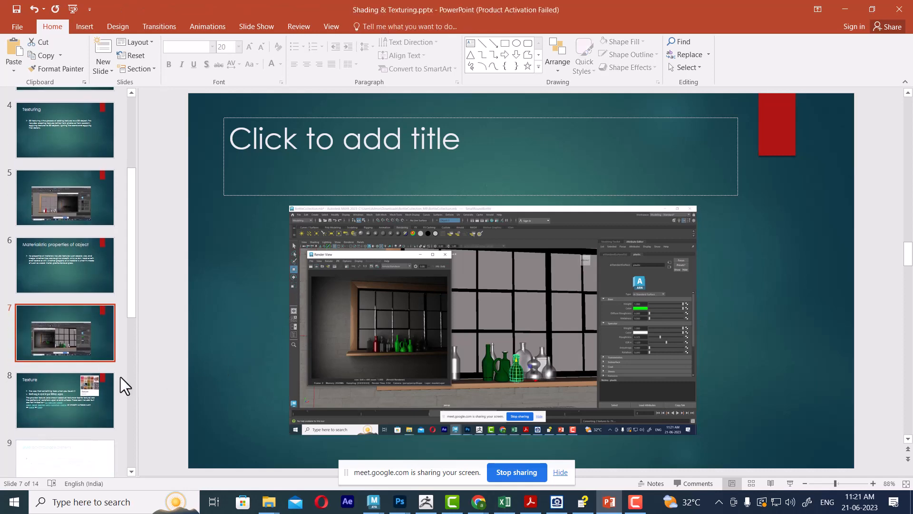
- Show the "Texture" slide, number 8, in the presentation
{"action": "left_click", "coordinate": [26, 389]}
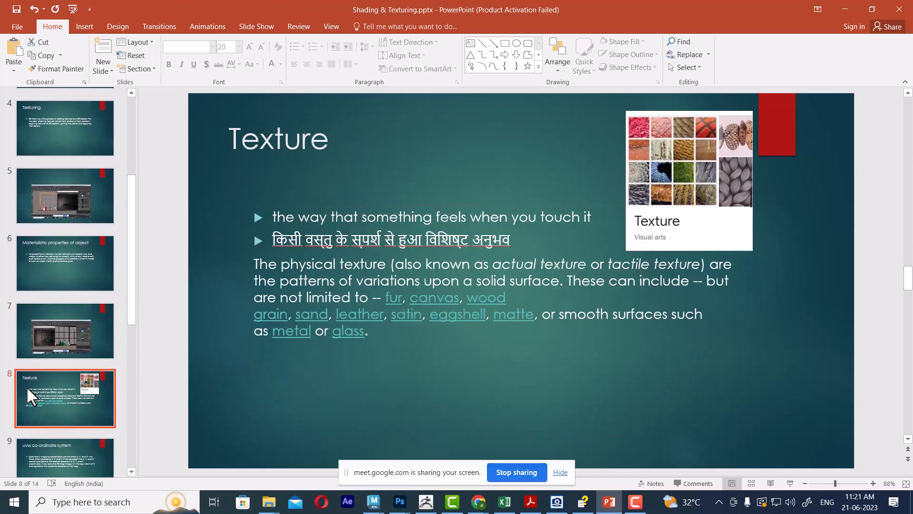
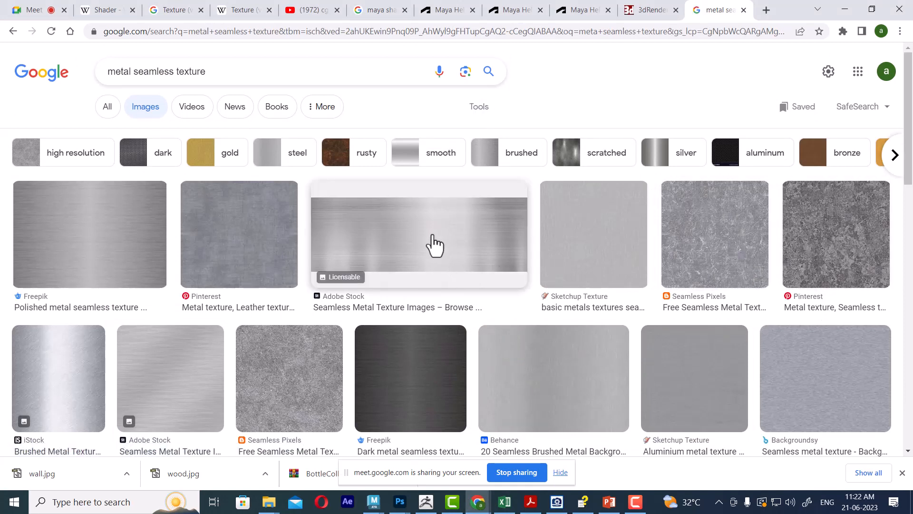
- In Chrome, save the scratched Seamless Pixels metal texture to the class 1 folder as "metal eroded scratch texture background 01.jpg"
{"action": "left_click", "coordinate": [738, 241]}
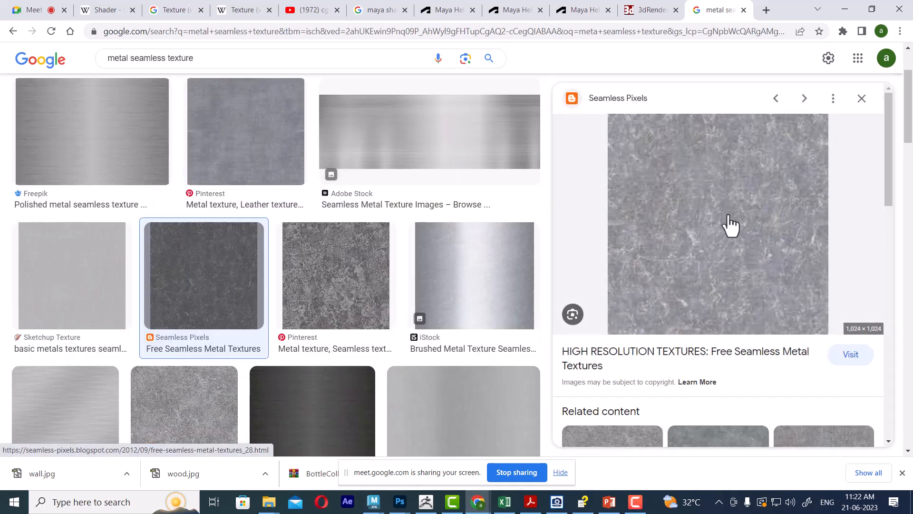
{"action": "right_click", "coordinate": [730, 193]}
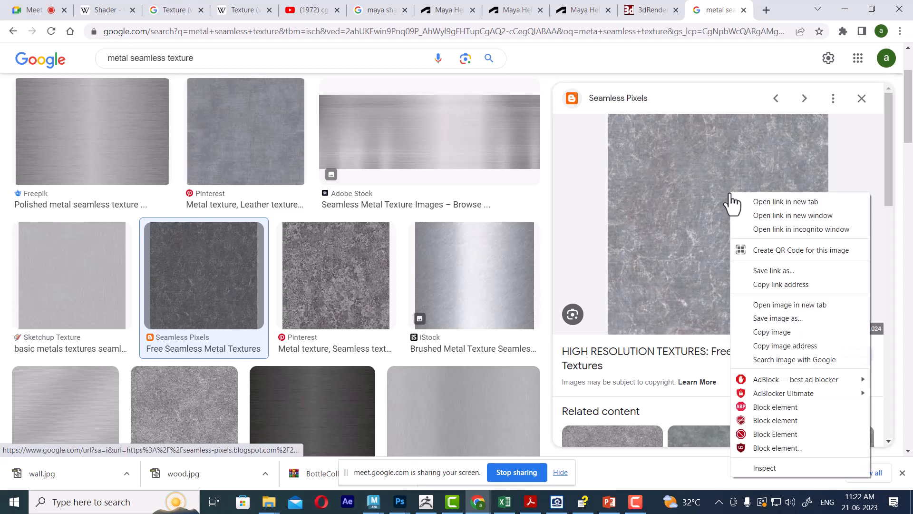
{"action": "left_click", "coordinate": [777, 317]}
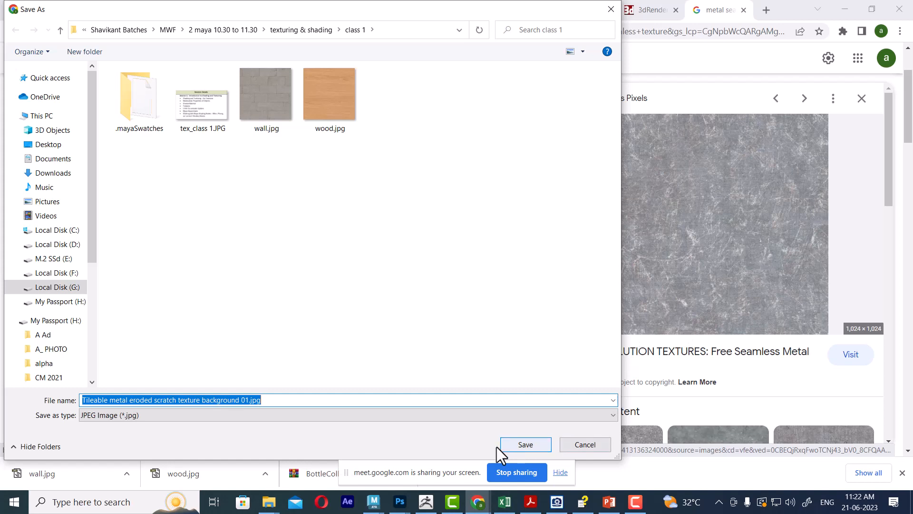
{"action": "left_click", "coordinate": [112, 400]}
{"action": "left_click_drag", "start_coordinate": [112, 399], "coordinate": [41, 379]}
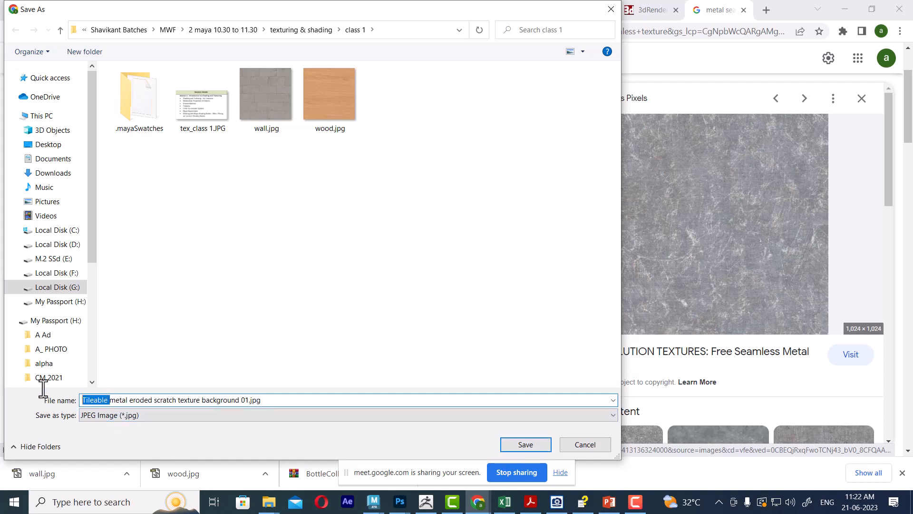
{"action": "key", "text": "BackSpace"}
{"action": "key", "text": "Return"}
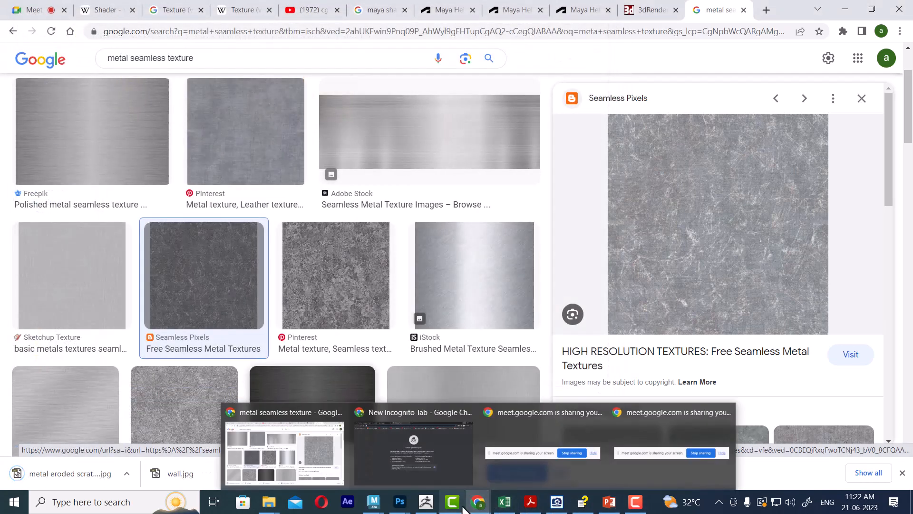
- Switch to Maya's BottleCollection scene, minimize the render window, and assign a new Phong material to the window's thick vertical bar
{"action": "mouse_move", "coordinate": [464, 507]}
{"action": "mouse_move", "coordinate": [373, 502]}
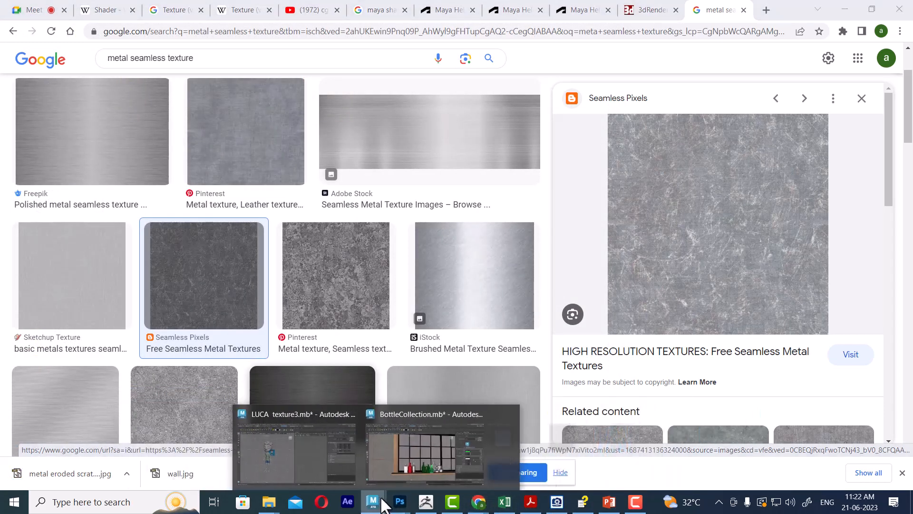
{"action": "left_click", "coordinate": [441, 455]}
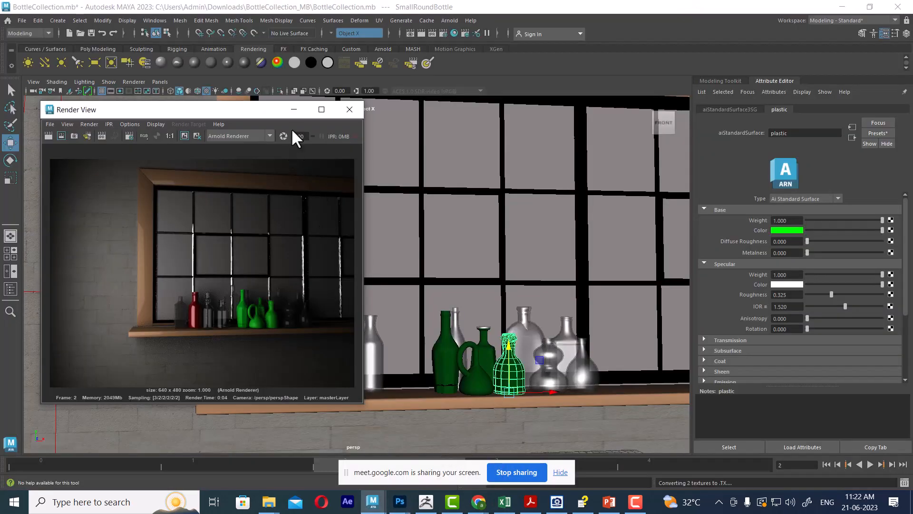
{"action": "left_click", "coordinate": [294, 109]}
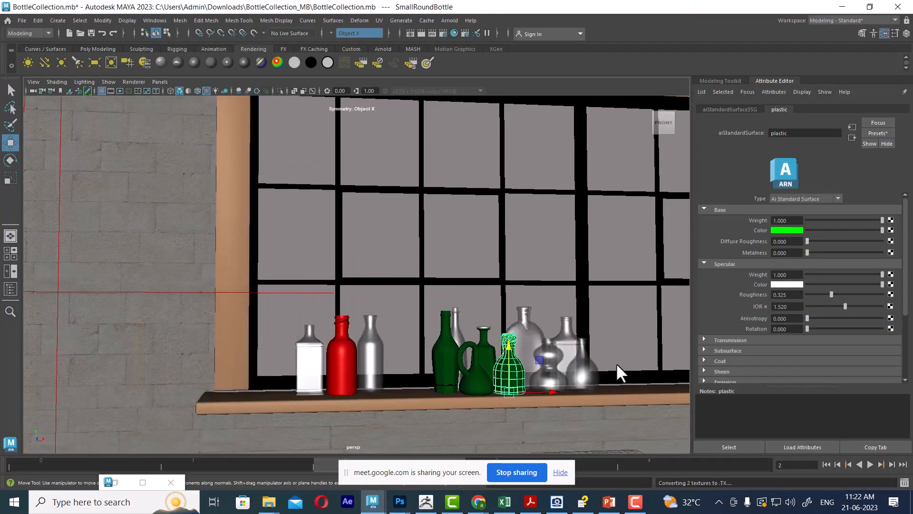
{"action": "left_click", "coordinate": [579, 288]}
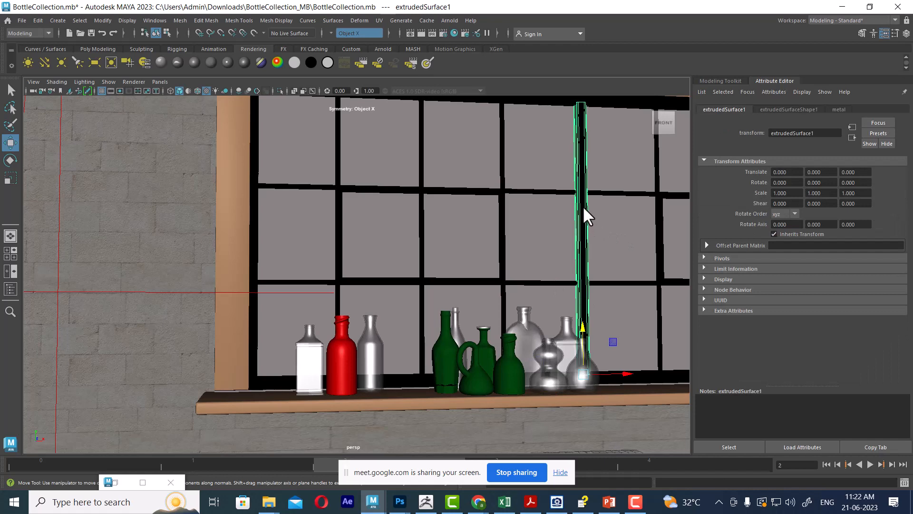
{"action": "right_click_drag", "start_coordinate": [583, 207], "coordinate": [596, 433]}
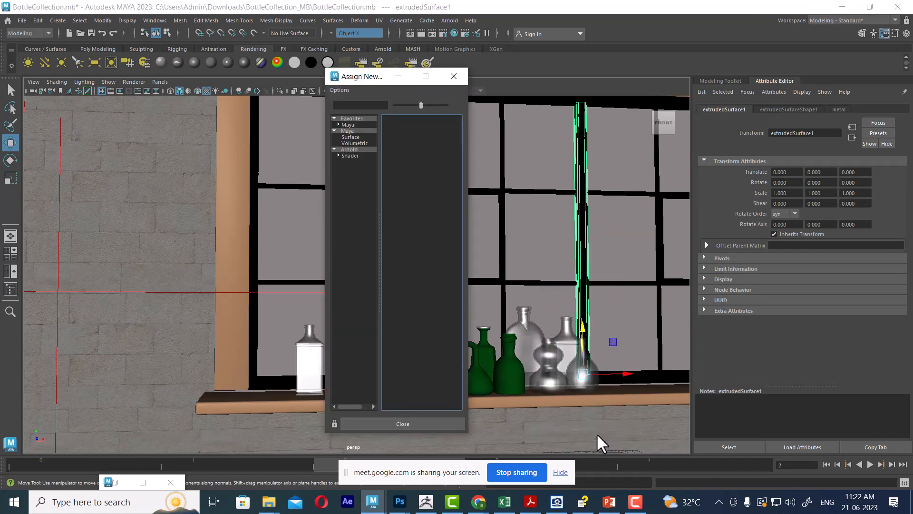
{"action": "left_click", "coordinate": [348, 125]}
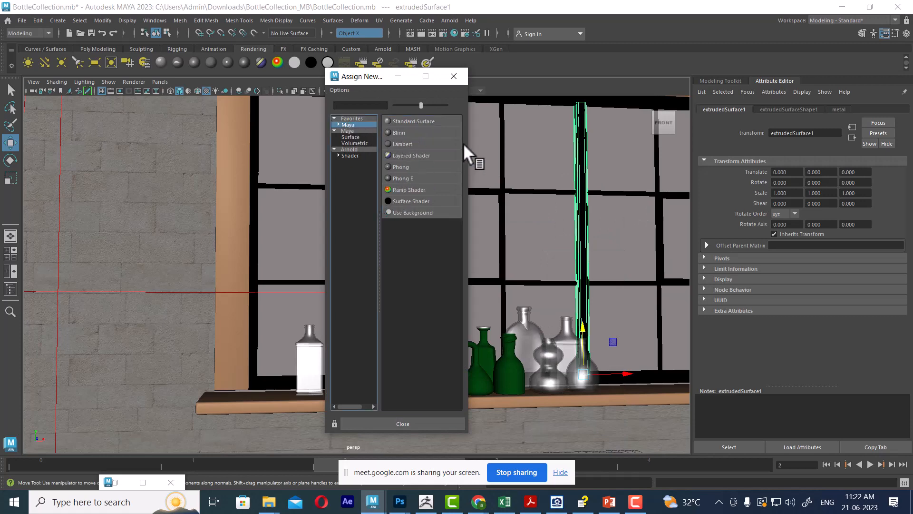
{"action": "left_click", "coordinate": [406, 166]}
- Rename the vertical bar's new Phong material to phong_metal
{"action": "double_click", "coordinate": [808, 134]}
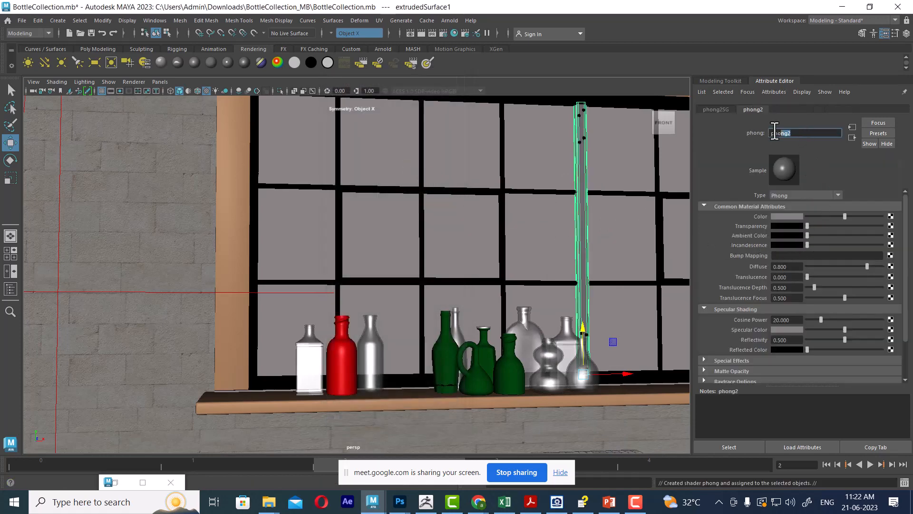
{"action": "left_click", "coordinate": [805, 134]}
{"action": "type", "text": "_metal"}
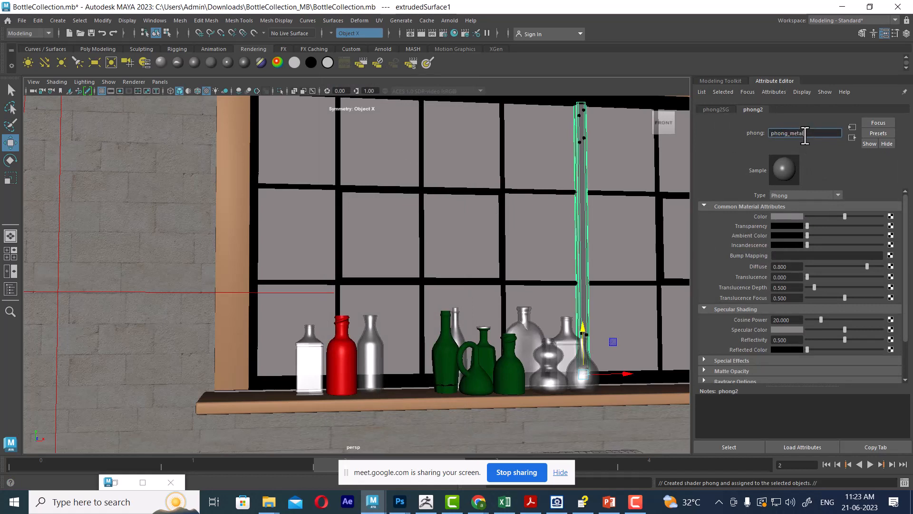
{"action": "key", "text": "Return"}
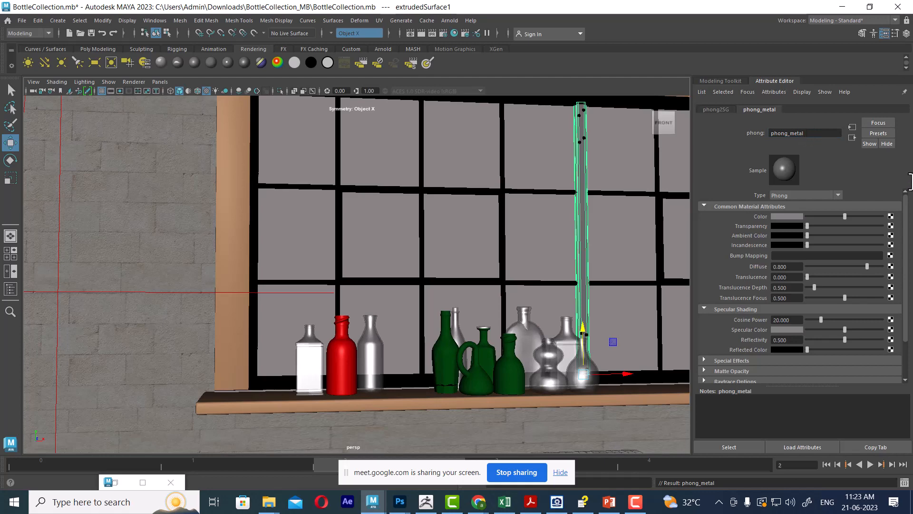
- Connect a File texture to the Color attribute of the phong_metal material
{"action": "left_click", "coordinate": [891, 216]}
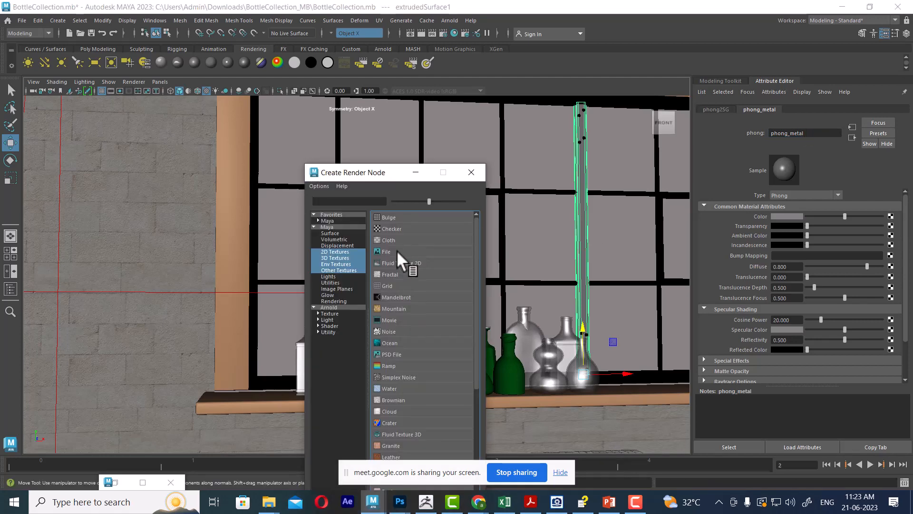
{"action": "left_click", "coordinate": [395, 250]}
{"action": "left_click", "coordinate": [708, 110]}
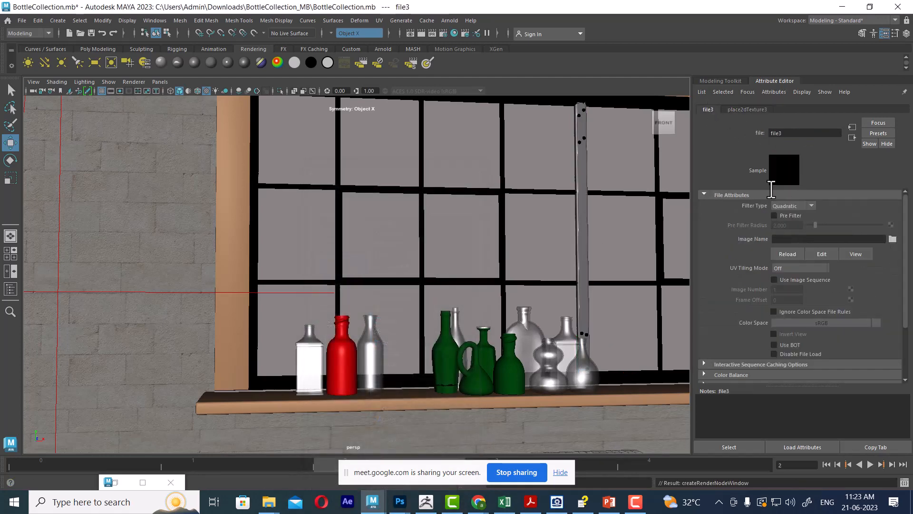
- Copy the class 1 folder path from File Explorer and load "metal eroded scratch texture background 01.jpg" from it as the file texture's image
{"action": "left_click", "coordinate": [892, 239]}
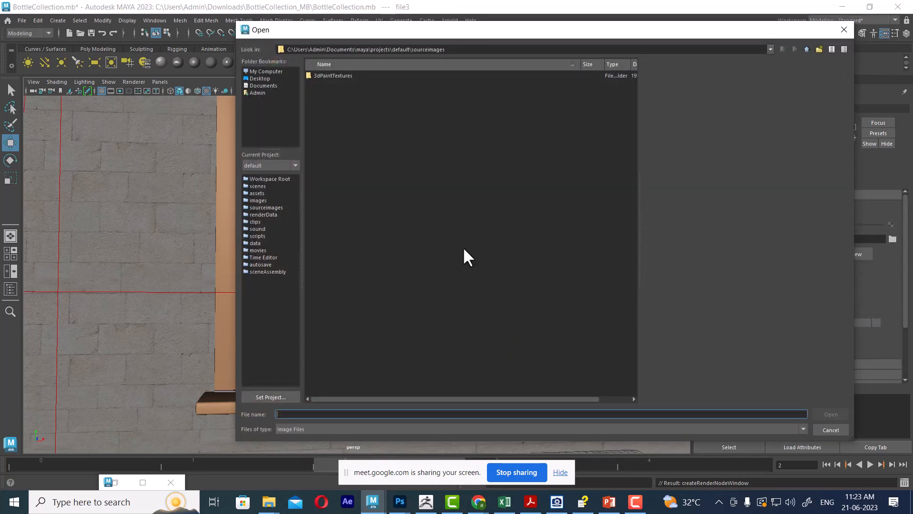
{"action": "key", "text": "alt+Tab"}
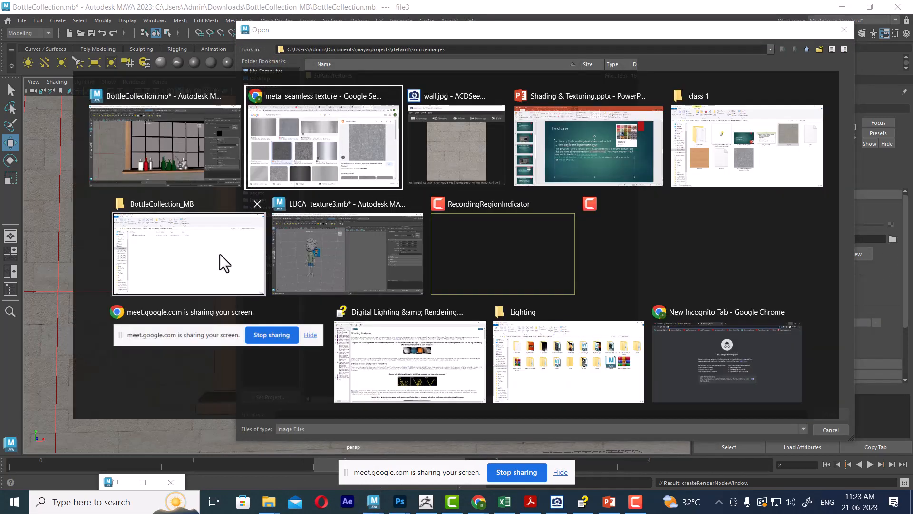
{"action": "left_click", "coordinate": [724, 147]}
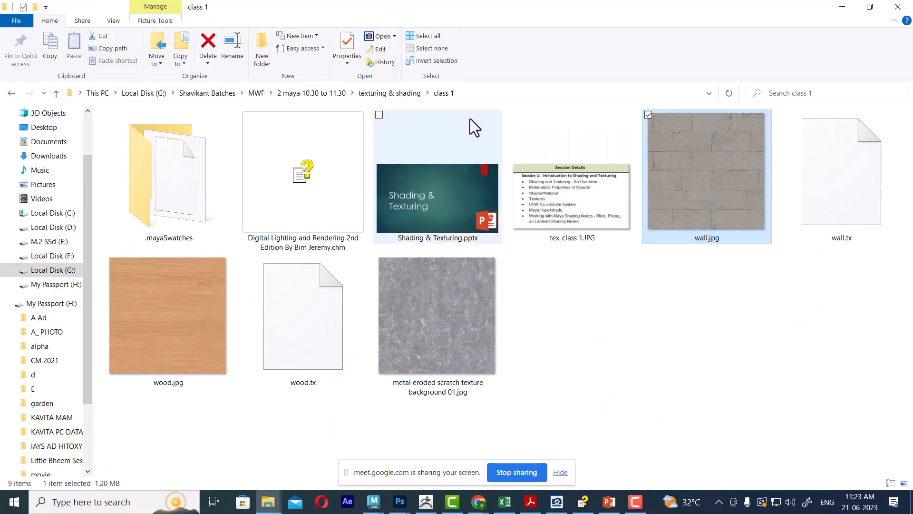
{"action": "left_click", "coordinate": [499, 95]}
{"action": "key", "text": "ctrl+c"}
{"action": "key", "text": "alt+Tab"}
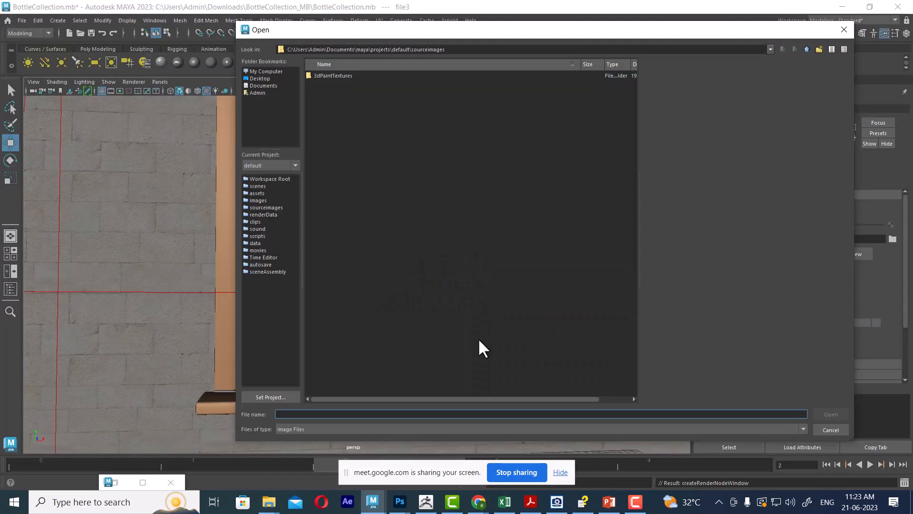
{"action": "key", "text": "ctrl+v"}
{"action": "key", "text": "Return"}
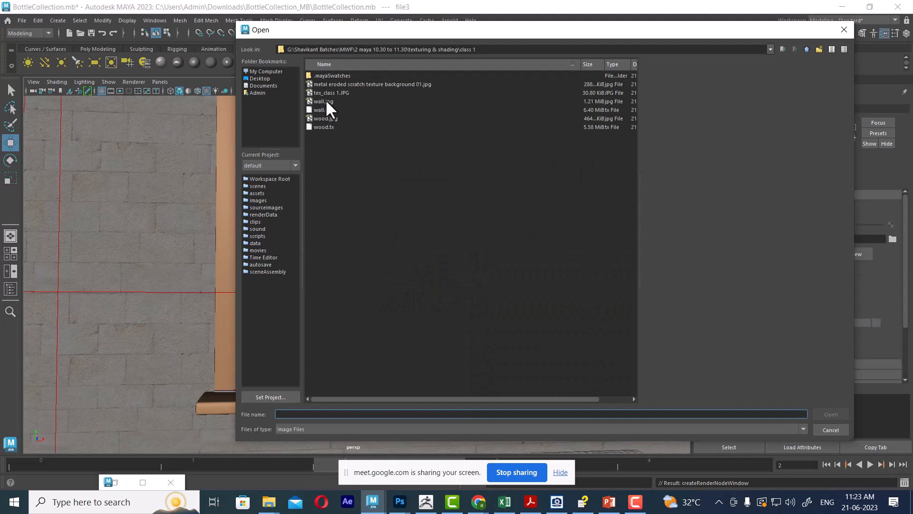
{"action": "double_click", "coordinate": [334, 84]}
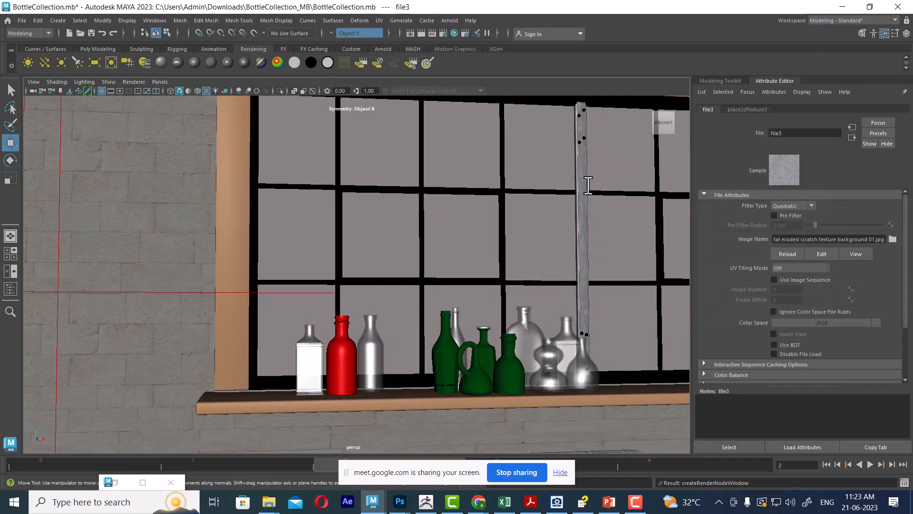
- Inspect the metal texture on the vertical bar up close and compare it with the source image in FCheck
{"action": "scroll", "coordinate": [458, 224], "scroll_direction": "up", "scroll_amount": 5}
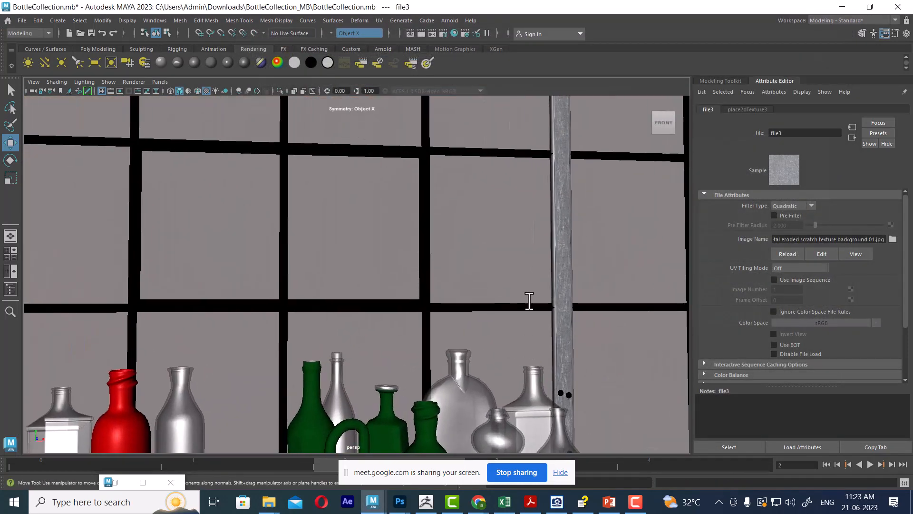
{"action": "left_click_drag", "start_coordinate": [529, 300], "coordinate": [452, 275], "text": "alt"}
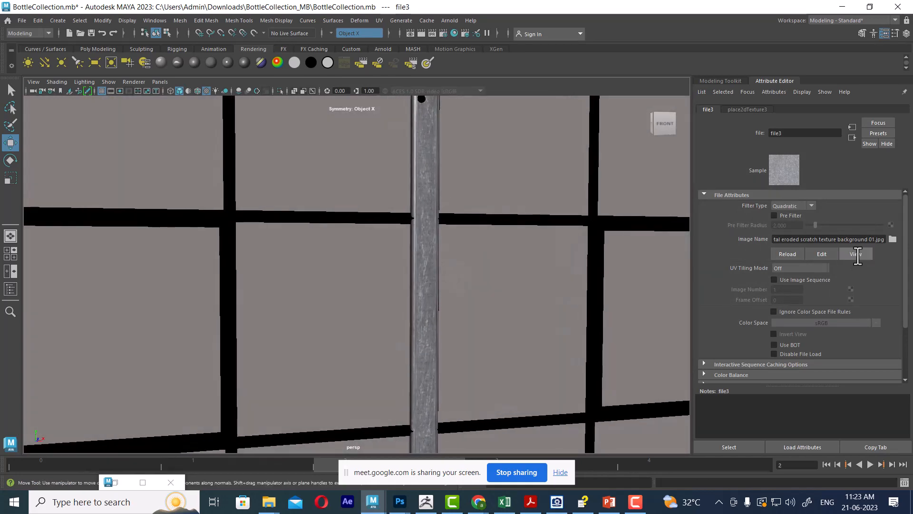
{"action": "left_click", "coordinate": [856, 254]}
{"action": "left_click_drag", "start_coordinate": [477, 77], "coordinate": [184, 107]}
{"action": "left_click_drag", "start_coordinate": [539, 237], "coordinate": [506, 231], "text": "alt"}
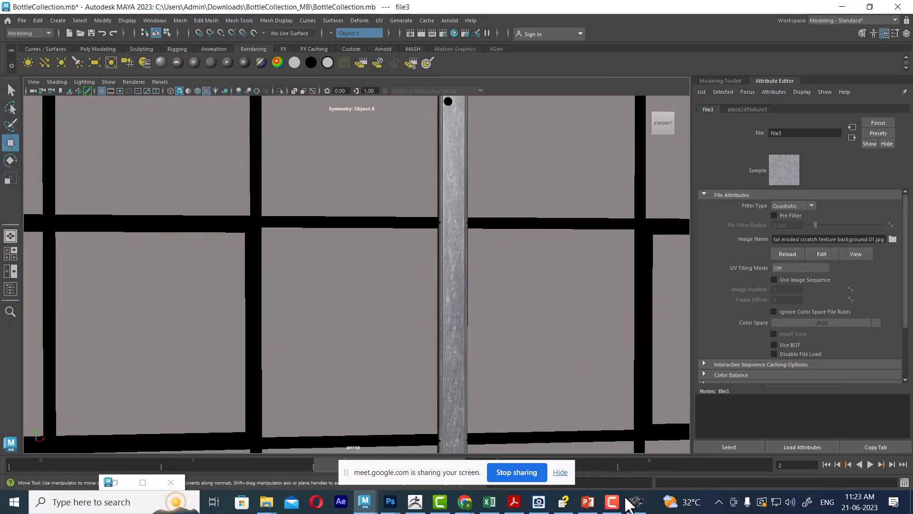
{"action": "left_click", "coordinate": [634, 503]}
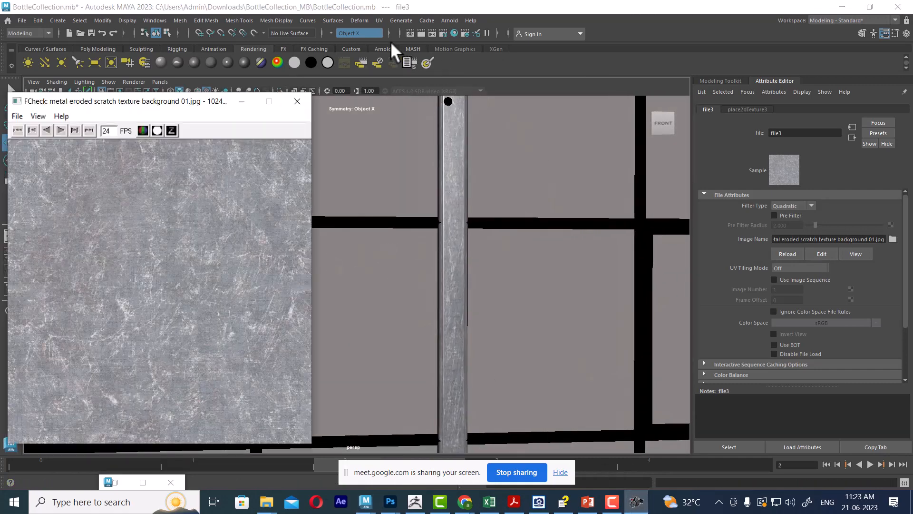
{"action": "middle_click_drag", "start_coordinate": [499, 280], "coordinate": [477, 277], "text": "alt"}
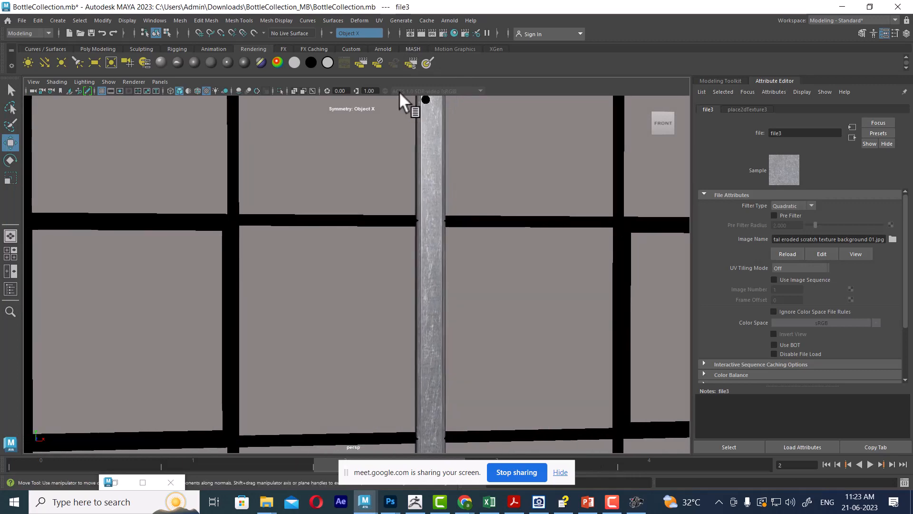
- Frame the whole window with its bottles, render the current frame with Arnold, and close the render window after checking it
{"action": "scroll", "coordinate": [429, 239], "scroll_direction": "down", "scroll_amount": 8}
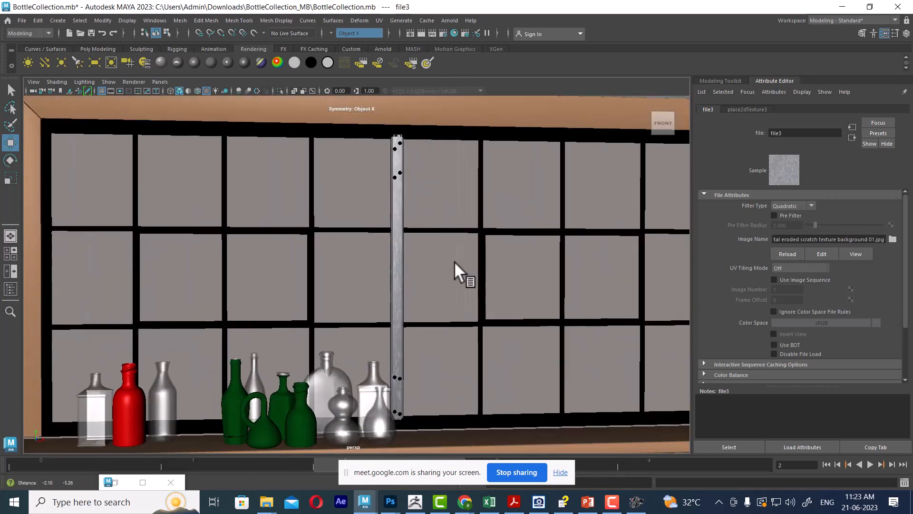
{"action": "middle_click_drag", "start_coordinate": [457, 249], "coordinate": [460, 283], "text": "alt"}
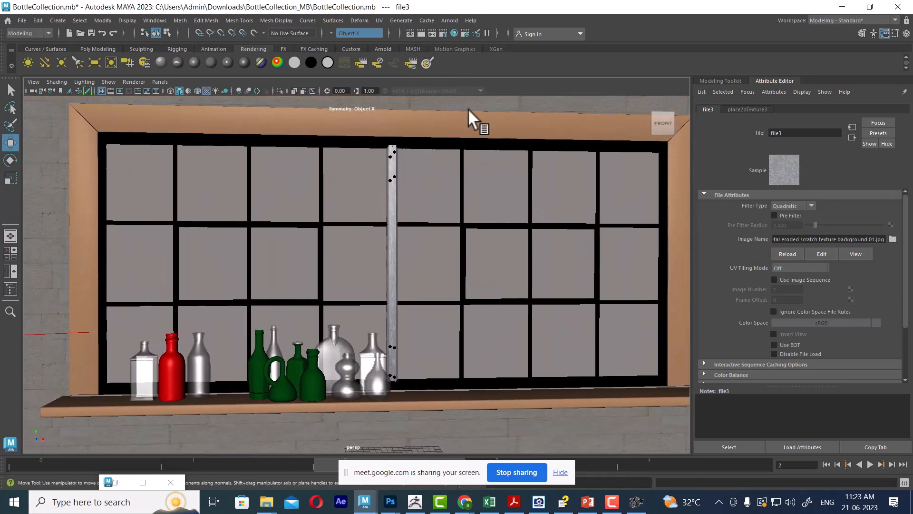
{"action": "left_click", "coordinate": [422, 33]}
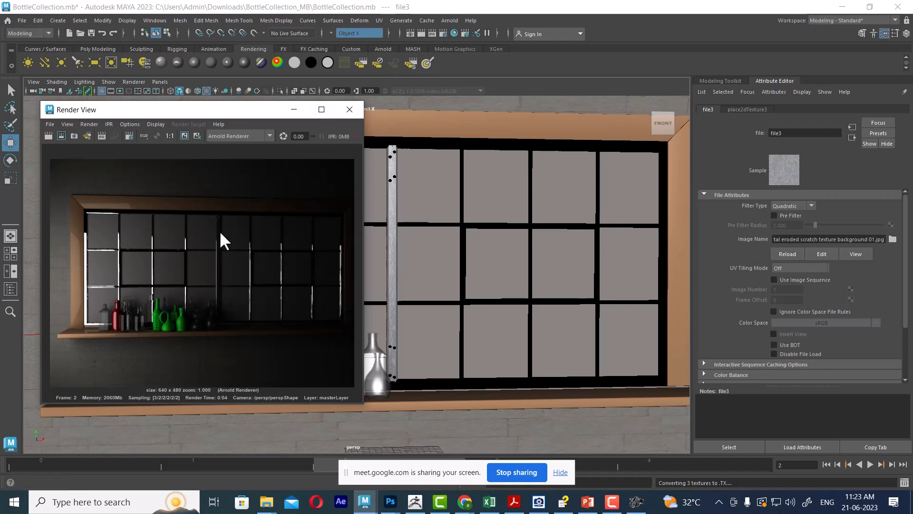
{"action": "left_click", "coordinate": [350, 110]}
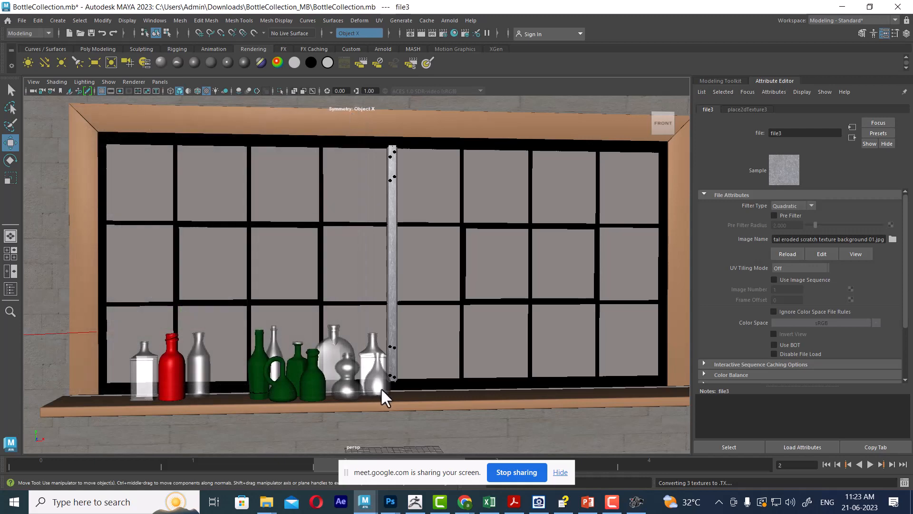
- Set the intensity of the area light beside the window to 5
{"action": "right_click_drag", "start_coordinate": [471, 344], "coordinate": [288, 150], "text": "alt"}
{"action": "left_click_drag", "start_coordinate": [309, 323], "coordinate": [261, 303], "text": "alt"}
{"action": "left_click", "coordinate": [261, 304]}
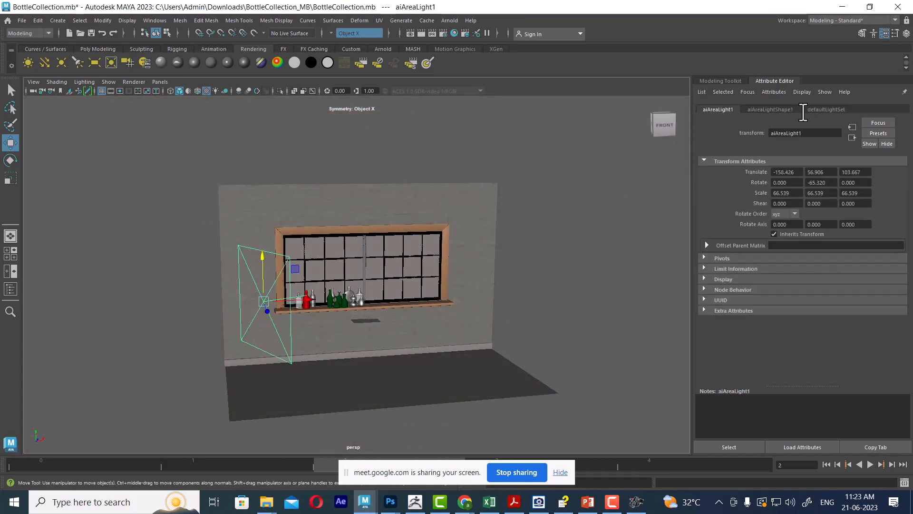
{"action": "left_click_drag", "start_coordinate": [799, 218], "coordinate": [748, 218]}
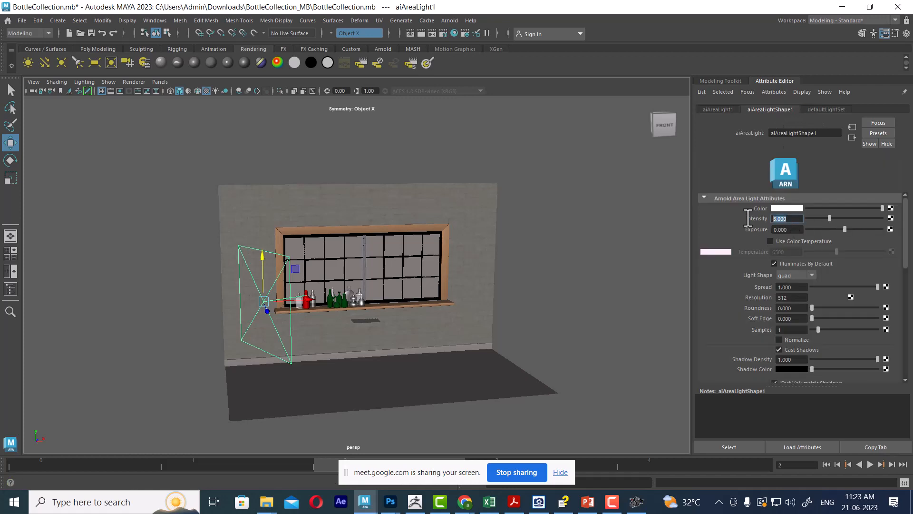
{"action": "type", "text": "5"}
{"action": "key", "text": "Return"}
- Duplicate the area light, rotate the copy towards the wall, and place it in front of the window's opposite side
{"action": "left_click", "coordinate": [539, 287]}
{"action": "left_click", "coordinate": [275, 324]}
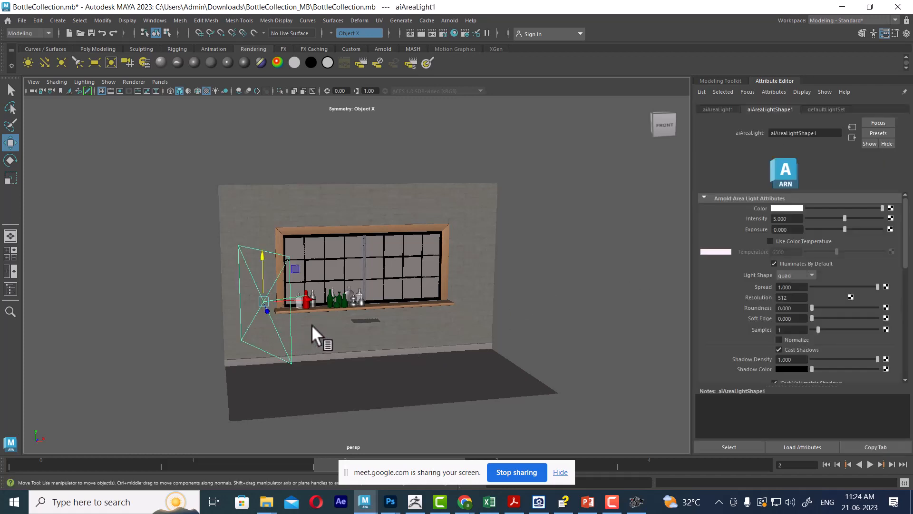
{"action": "key", "text": "ctrl+d"}
{"action": "left_click_drag", "start_coordinate": [296, 311], "coordinate": [480, 338], "text": "alt"}
{"action": "key", "text": "e"}
{"action": "key", "text": "w"}
{"action": "left_click_drag", "start_coordinate": [437, 381], "coordinate": [446, 413]}
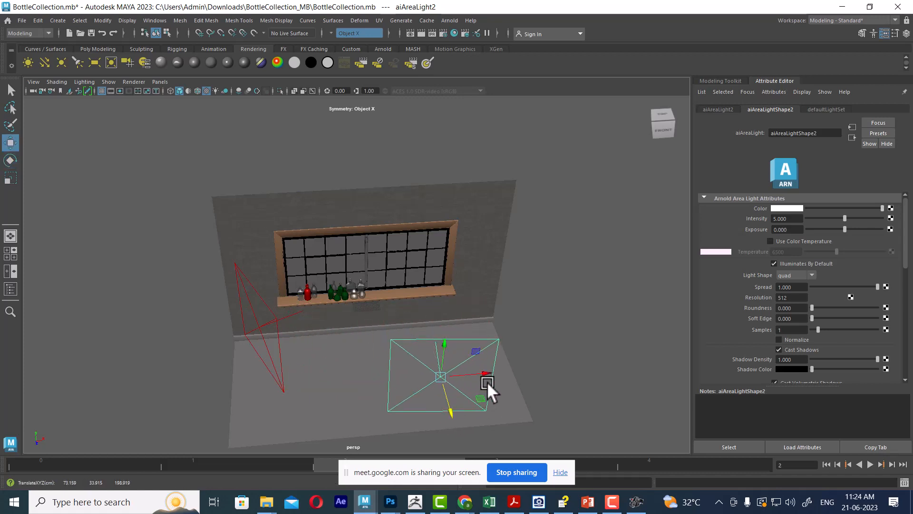
{"action": "left_click_drag", "start_coordinate": [485, 379], "coordinate": [436, 314]}
- Frame the whole window and its bottles at a slight angle in the perspective view with the resolution gate shown
{"action": "right_click_drag", "start_coordinate": [435, 318], "coordinate": [466, 419], "text": "alt"}
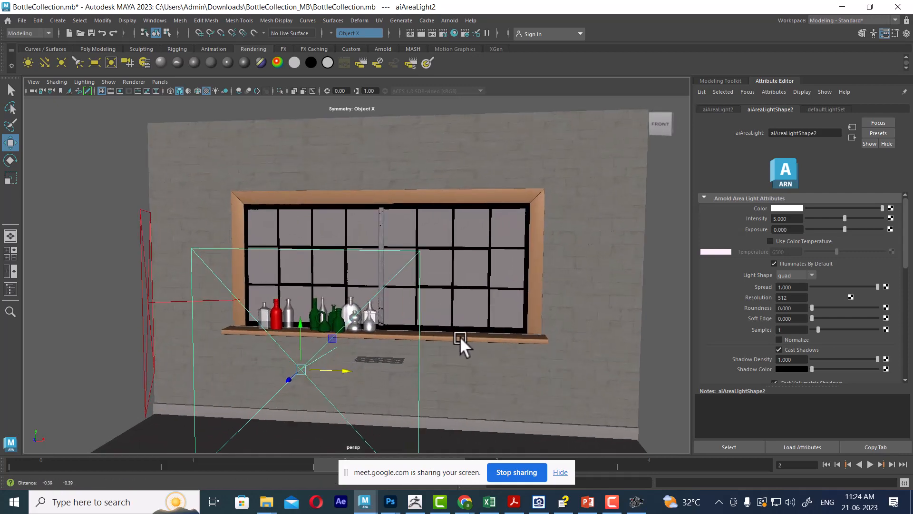
{"action": "middle_click_drag", "start_coordinate": [461, 336], "coordinate": [471, 268], "text": "alt"}
{"action": "right_click_drag", "start_coordinate": [471, 268], "coordinate": [475, 284], "text": "alt"}
{"action": "left_click_drag", "start_coordinate": [475, 284], "coordinate": [828, 348], "text": "alt"}
{"action": "left_click_drag", "start_coordinate": [561, 309], "coordinate": [446, 275], "text": "alt"}
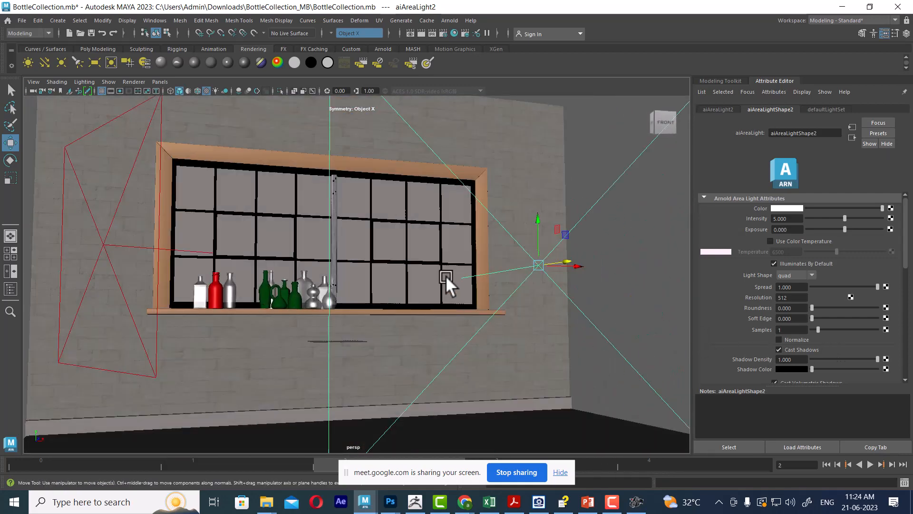
{"action": "right_click_drag", "start_coordinate": [446, 275], "coordinate": [509, 264], "text": "alt"}
{"action": "middle_click_drag", "start_coordinate": [506, 303], "coordinate": [608, 346], "text": "alt"}
{"action": "left_click_drag", "start_coordinate": [552, 333], "coordinate": [565, 314], "text": "alt"}
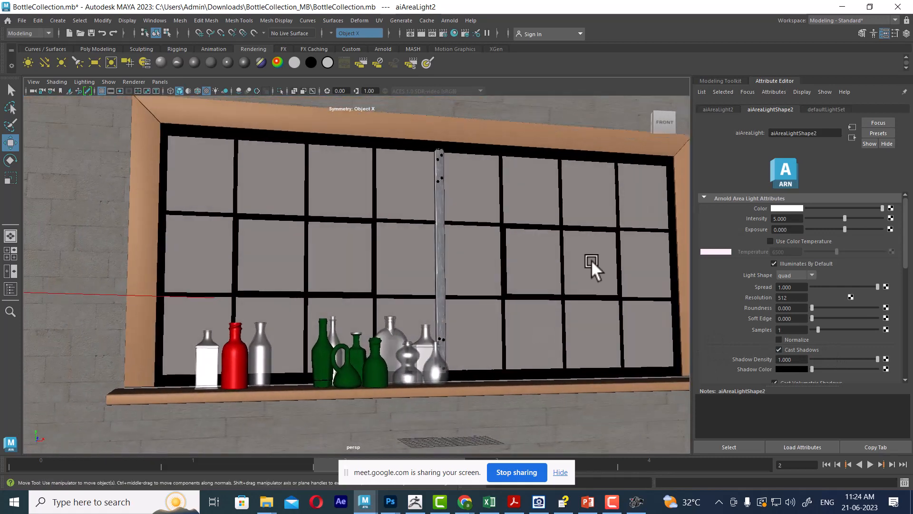
{"action": "left_click", "coordinate": [120, 91]}
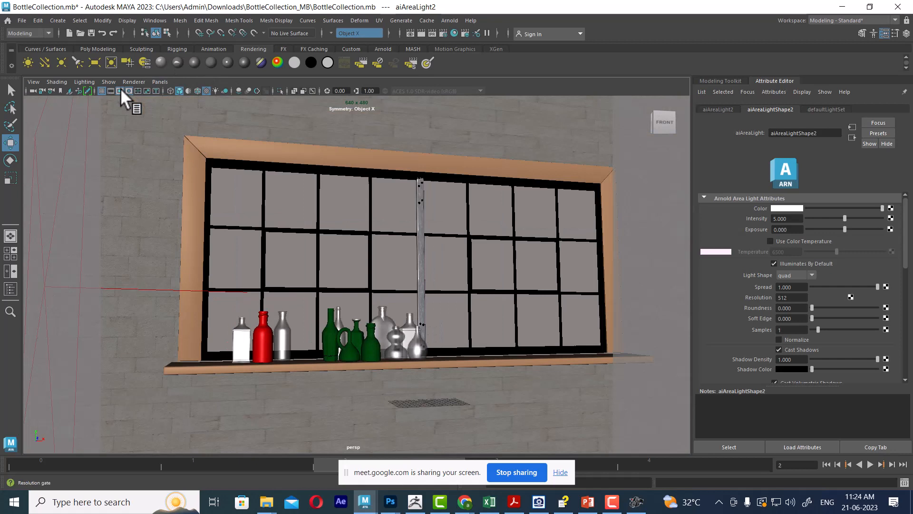
{"action": "mouse_move", "coordinate": [410, 261]}
{"action": "middle_mouse_down", "text": "alt"}
{"action": "mouse_move", "coordinate": [474, 260]}
{"action": "mouse_move", "coordinate": [390, 264]}
{"action": "mouse_move", "coordinate": [409, 263]}
{"action": "middle_mouse_up", "text": "alt"}
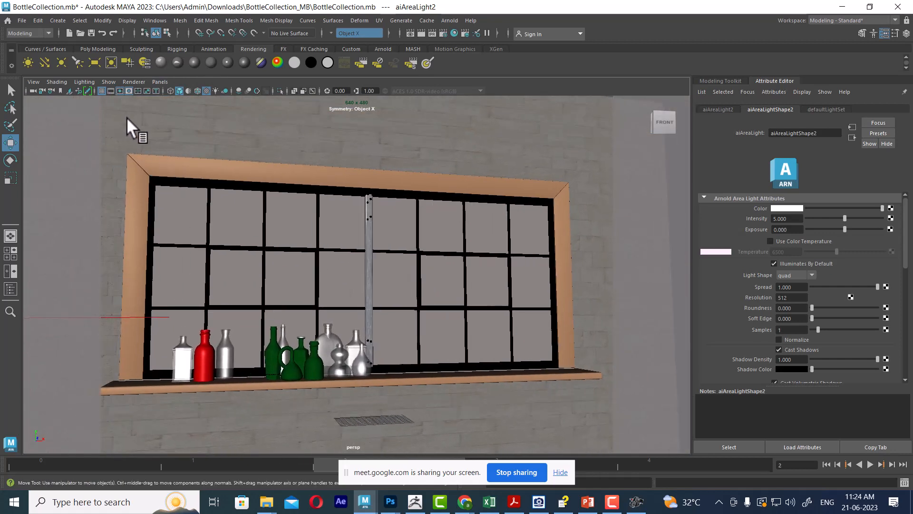
- Switch the viewport to wireframe display and render the current frame with the Arnold Renderer
{"action": "key", "text": "4"}
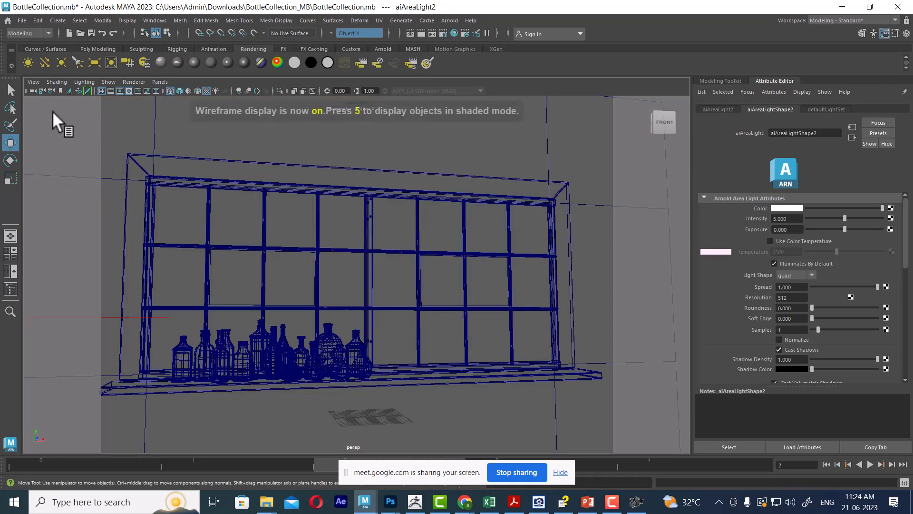
{"action": "left_click", "coordinate": [127, 91]}
{"action": "left_click", "coordinate": [127, 90]}
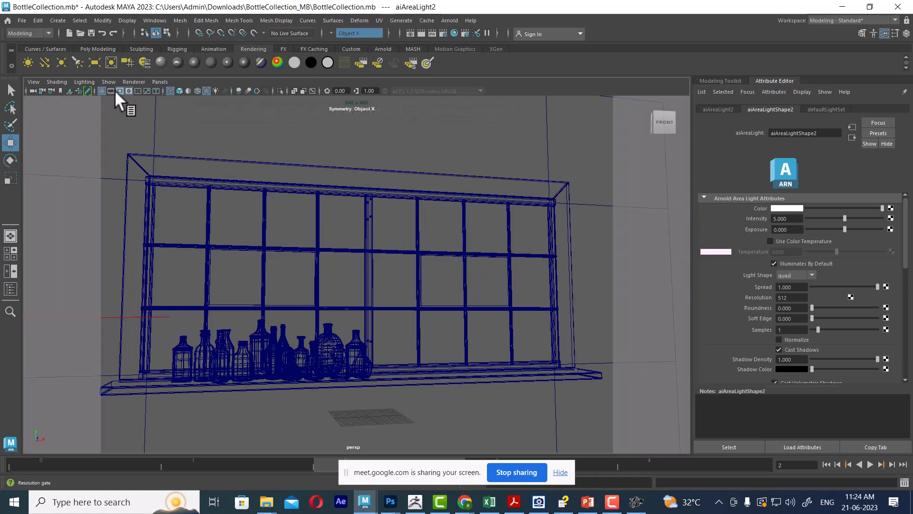
{"action": "left_click", "coordinate": [118, 89]}
{"action": "left_click", "coordinate": [118, 89]}
{"action": "left_click", "coordinate": [421, 32]}
{"action": "left_click", "coordinate": [419, 30]}
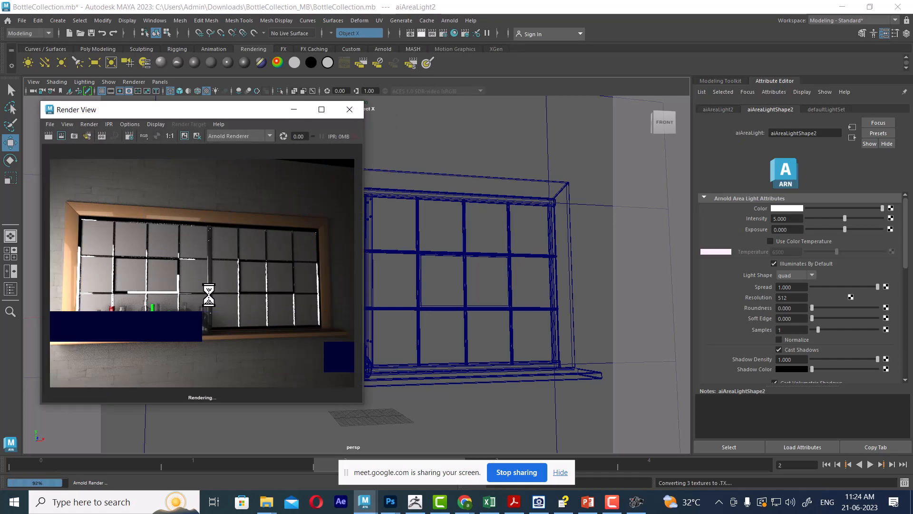
- Examine the metal bar and window panes in the render up close, with the whole image back in view over the viewport
{"action": "scroll", "coordinate": [208, 295], "scroll_direction": "up", "scroll_amount": 8}
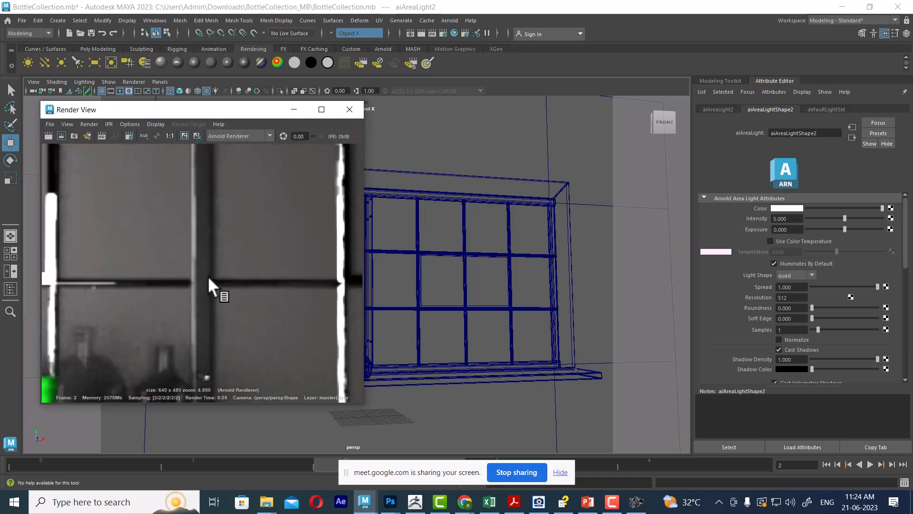
{"action": "scroll", "coordinate": [208, 275], "scroll_direction": "down", "scroll_amount": 7}
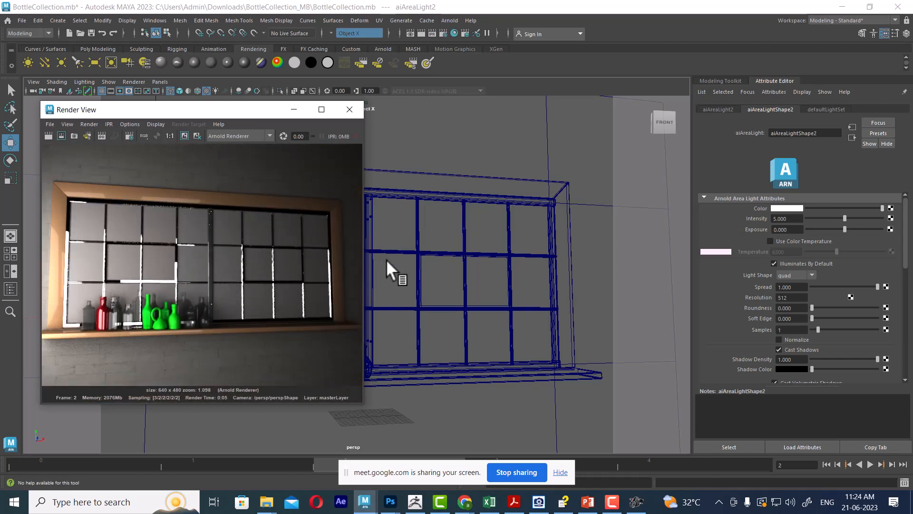
{"action": "left_click_drag", "start_coordinate": [218, 109], "coordinate": [375, 114]}
{"action": "scroll", "coordinate": [392, 233], "scroll_direction": "down", "scroll_amount": 1}
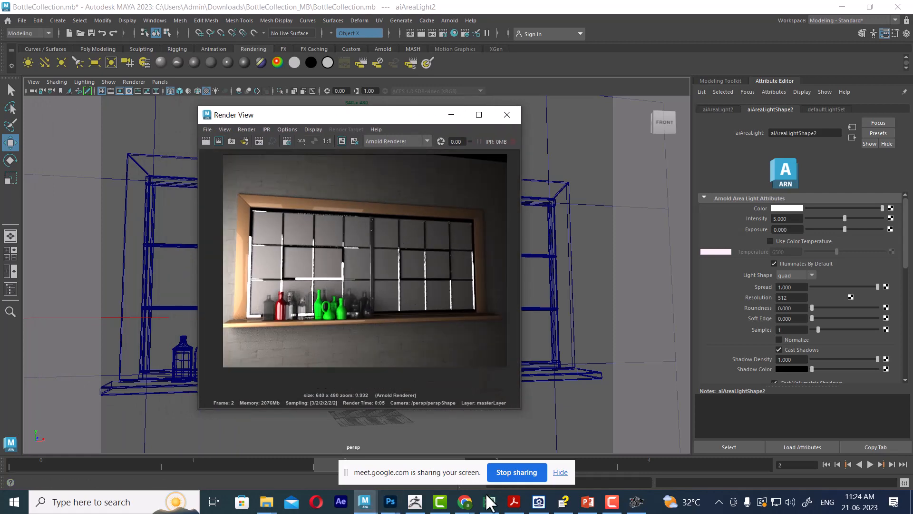
- Switch to PowerPoint, add a new slide after the Texture slide, and paste the screenshot of the Maya render into it
{"action": "left_click", "coordinate": [589, 502]}
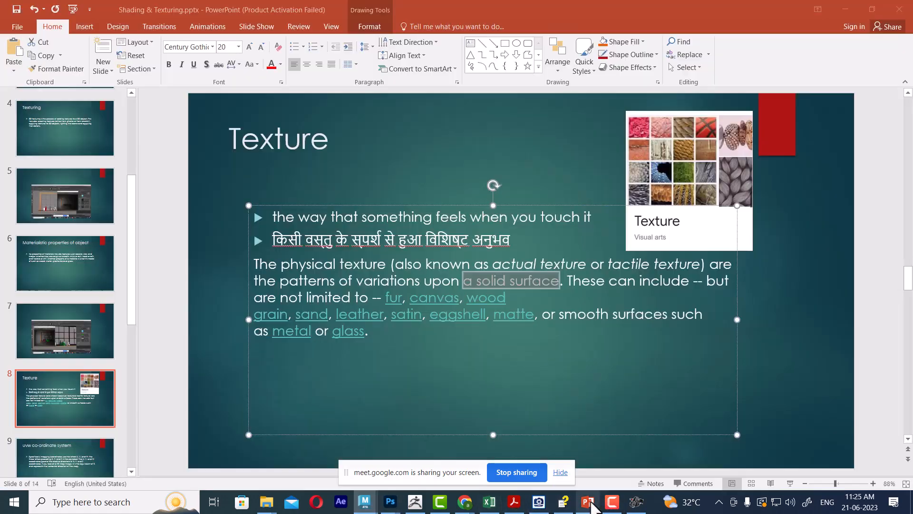
{"action": "left_click", "coordinate": [63, 400]}
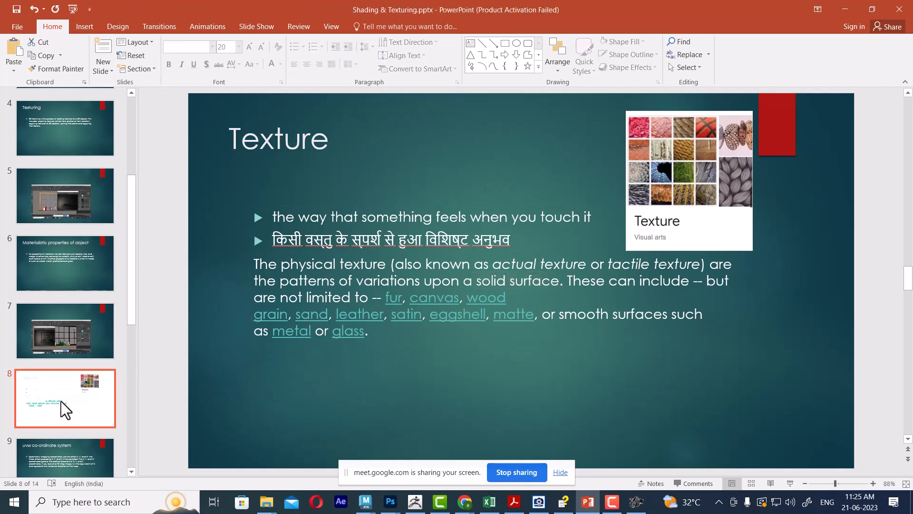
{"action": "right_click", "coordinate": [59, 397]}
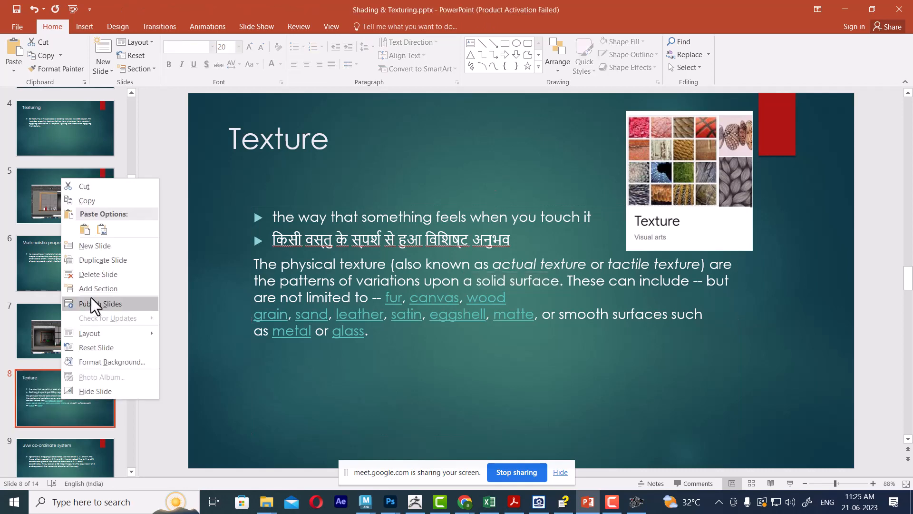
{"action": "left_click", "coordinate": [107, 246]}
{"action": "key", "text": "ctrl+v"}
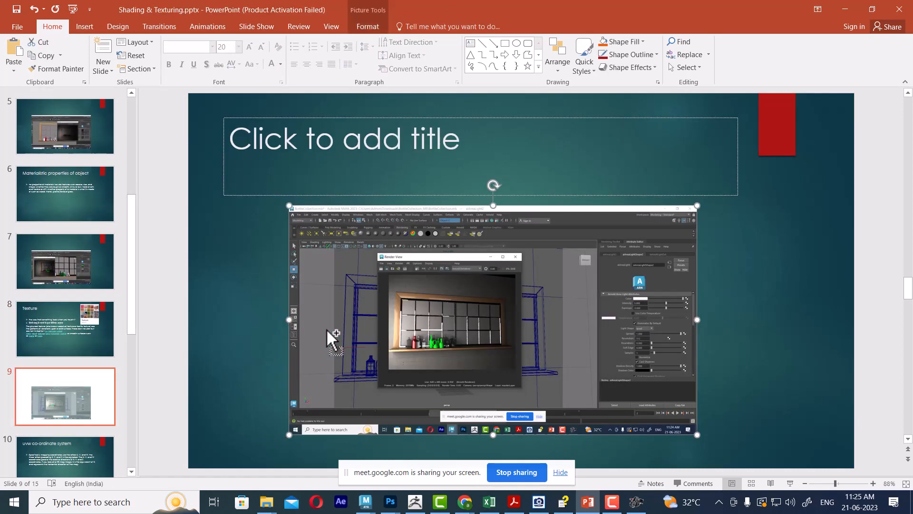
- Read the "uvw co-ordinate system" slide, highlighting the letters U, V, W and X, Y, Z in its text
{"action": "left_click", "coordinate": [59, 451]}
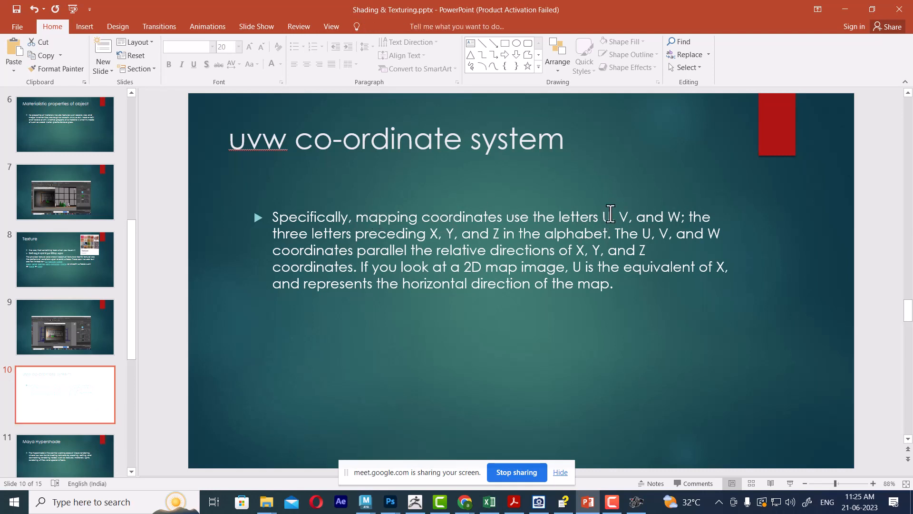
{"action": "left_click_drag", "start_coordinate": [611, 217], "coordinate": [682, 217]}
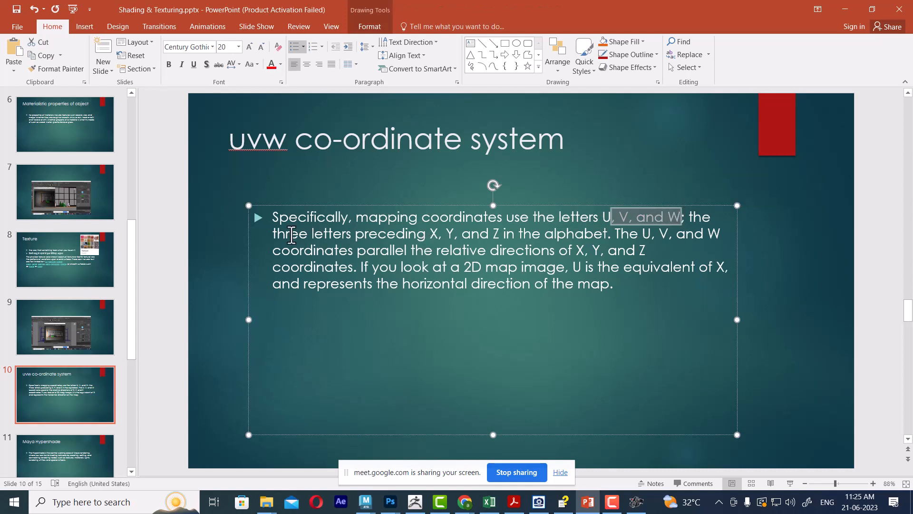
{"action": "left_click_drag", "start_coordinate": [430, 233], "coordinate": [496, 234]}
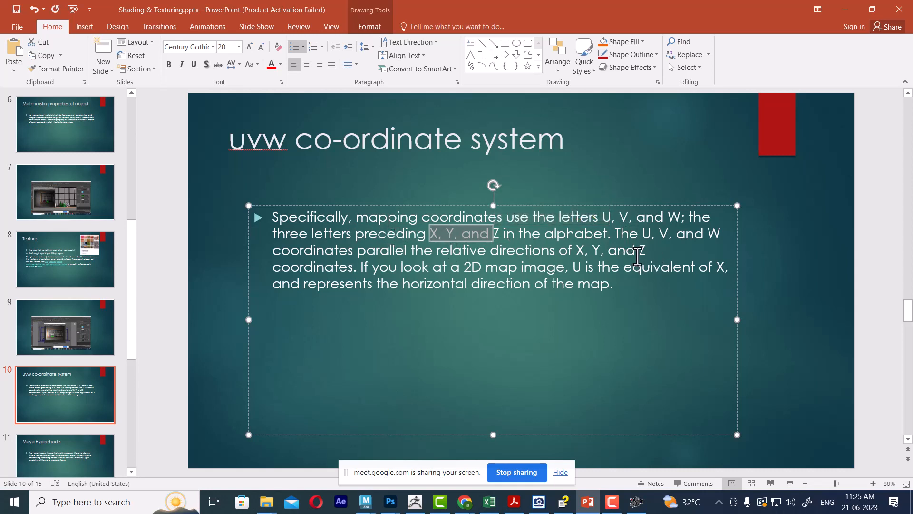
- Switch back to Maya and examine the window scene from several angles in wireframe and shaded display
{"action": "key", "text": "alt+Tab"}
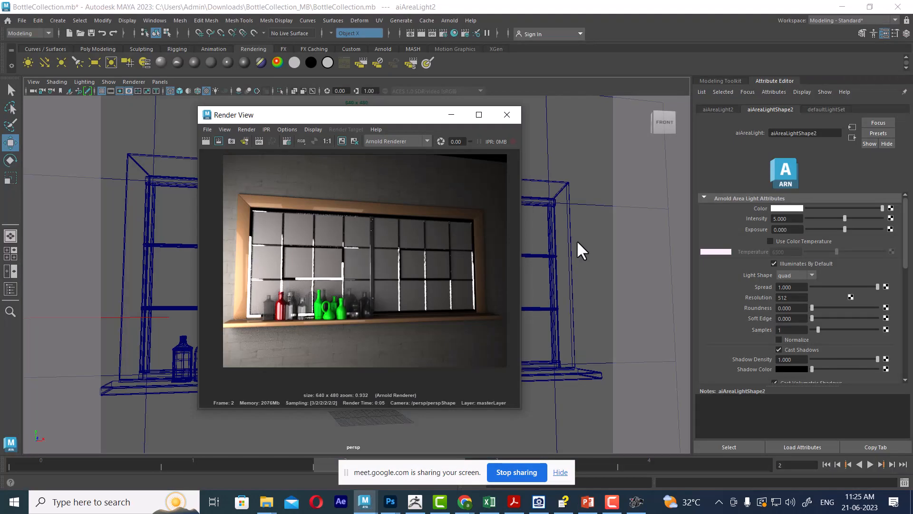
{"action": "left_click", "coordinate": [490, 369]}
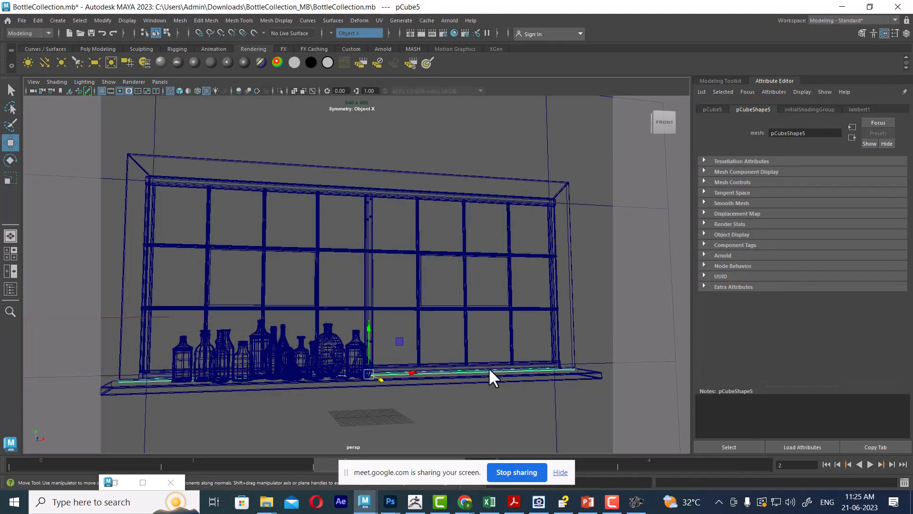
{"action": "left_click_drag", "start_coordinate": [460, 371], "coordinate": [443, 410], "text": "alt"}
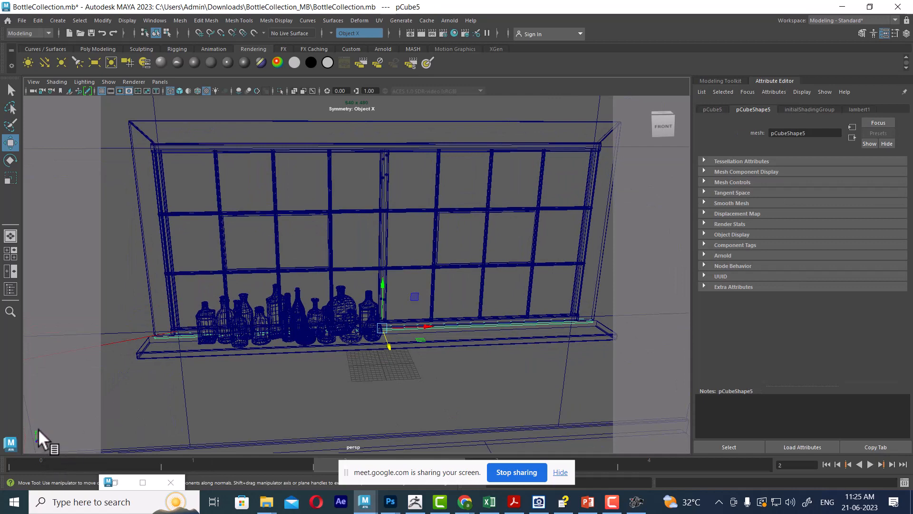
{"action": "left_click_drag", "start_coordinate": [370, 362], "coordinate": [340, 389], "text": "alt"}
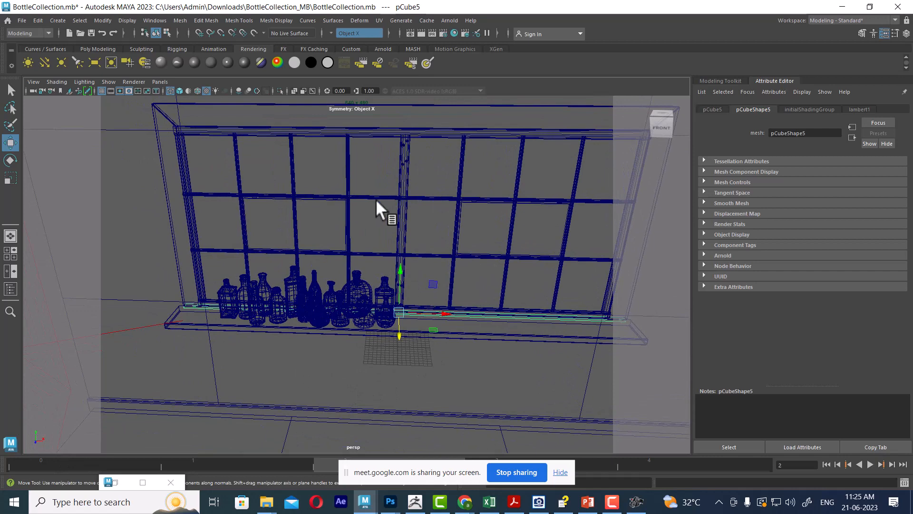
{"action": "left_click_drag", "start_coordinate": [346, 281], "coordinate": [407, 250], "text": "alt"}
{"action": "key", "text": "4"}
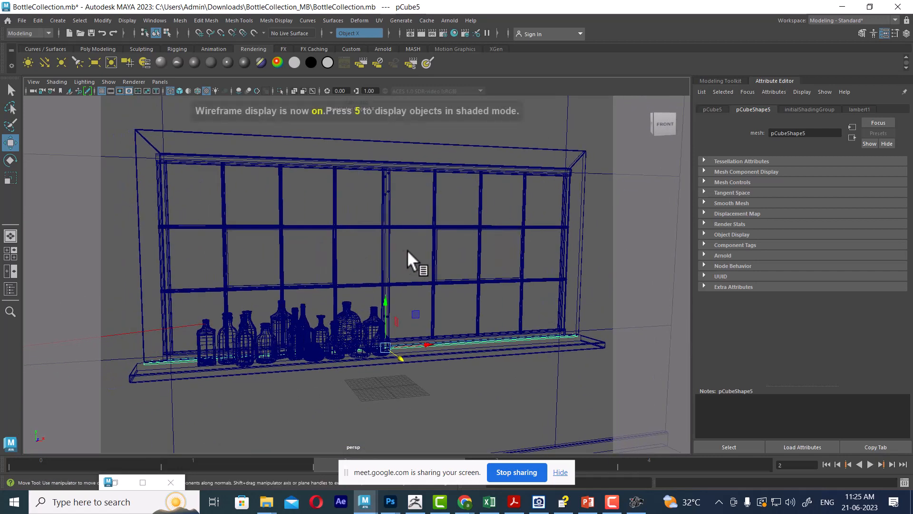
{"action": "key", "text": "5"}
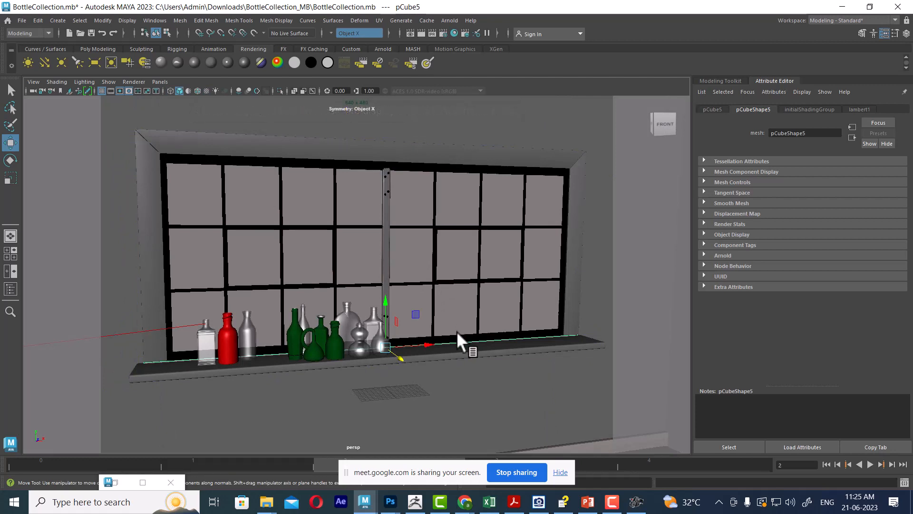
- Select a horizontal window bar, set the viewport to textured display after comparing the display modes, and check the last render
{"action": "left_click", "coordinate": [412, 284]}
{"action": "key", "text": "4"}
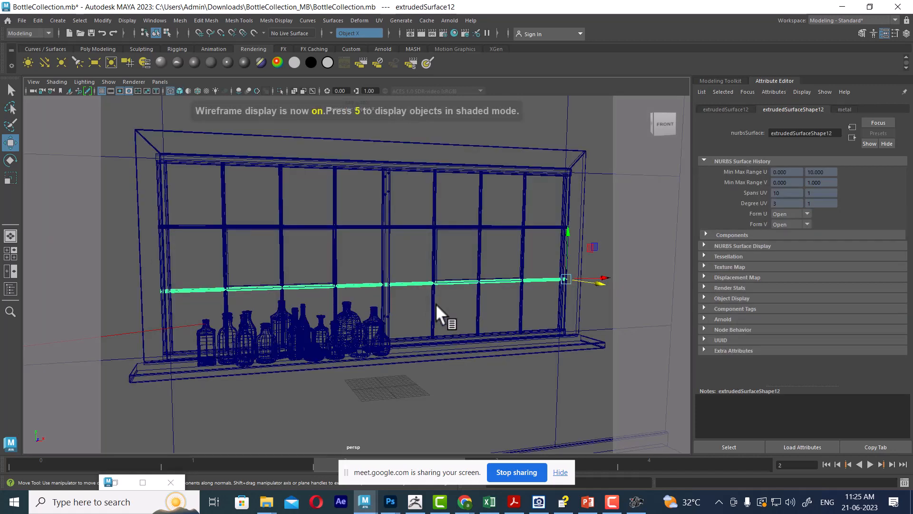
{"action": "key", "text": "5"}
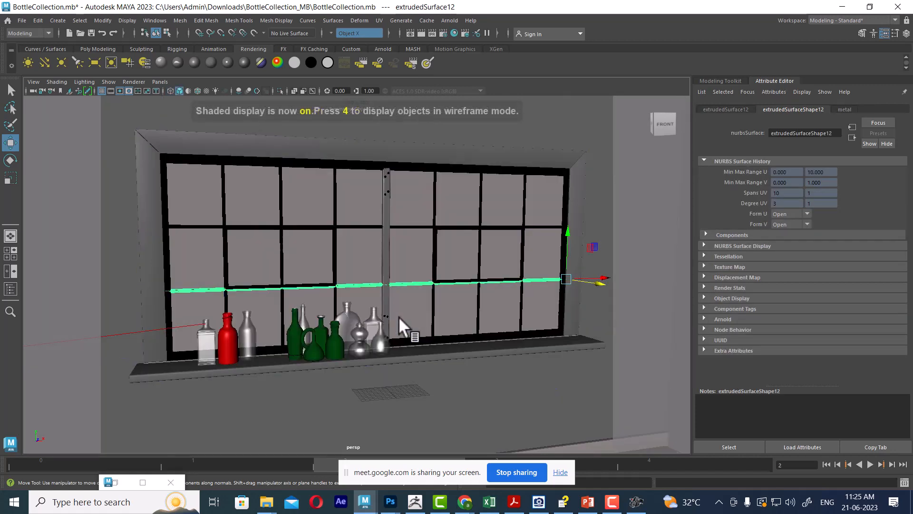
{"action": "key", "text": "6"}
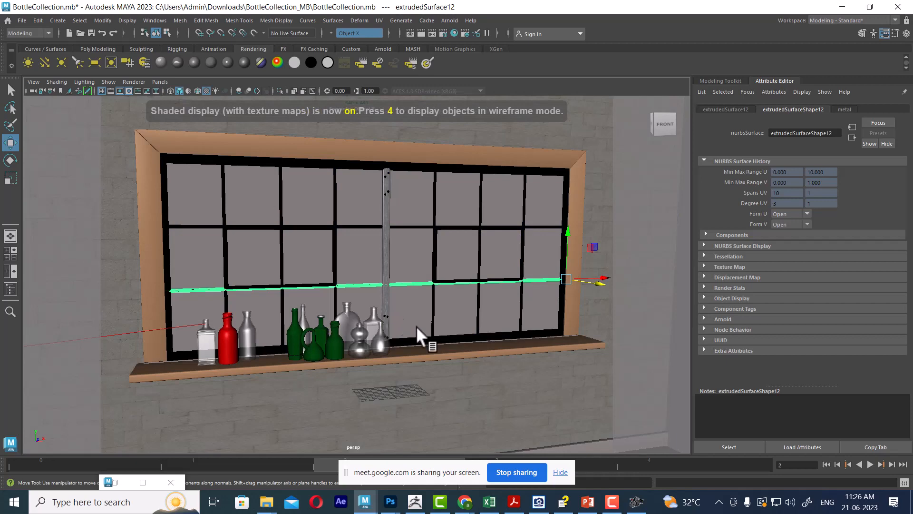
{"action": "left_click", "coordinate": [410, 33]}
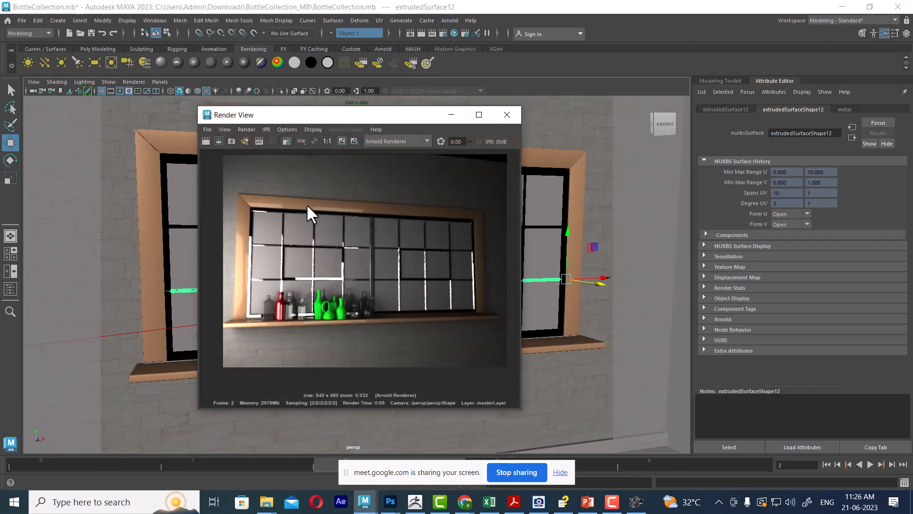
{"action": "left_click", "coordinate": [507, 115]}
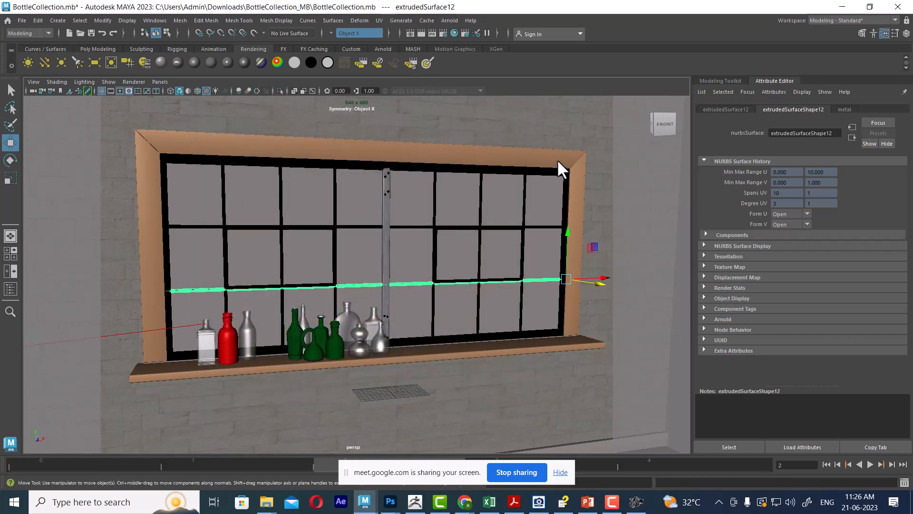
- Select the upper piece of the wooden window frame and change the workspace to UV Editing
{"action": "left_click", "coordinate": [558, 159]}
{"action": "left_click", "coordinate": [832, 21]}
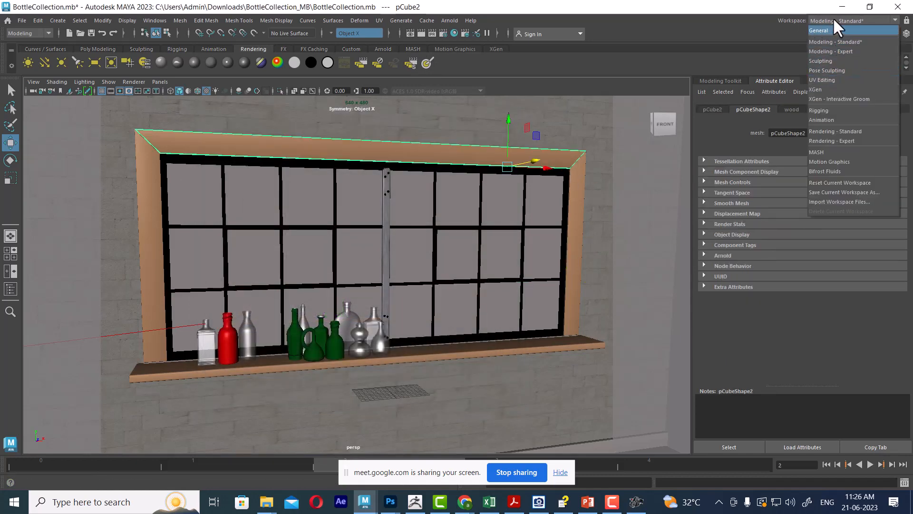
{"action": "left_click", "coordinate": [832, 80]}
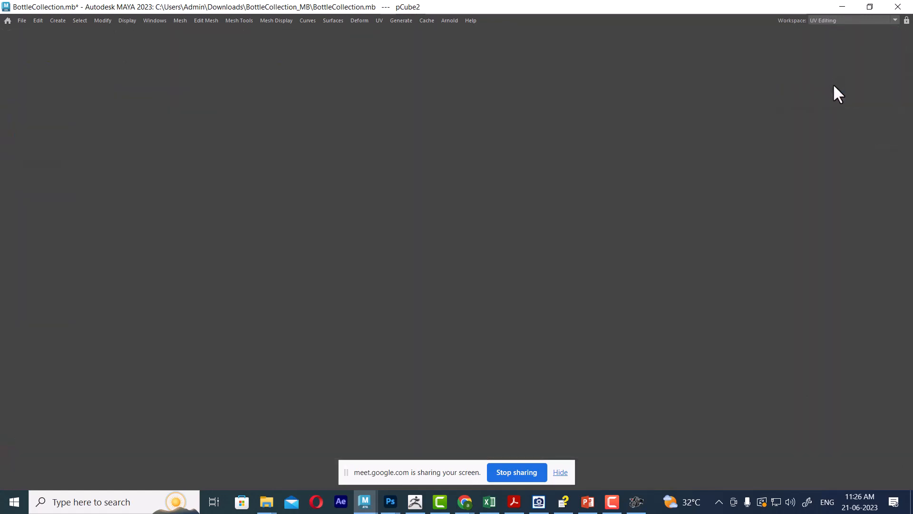
- Apply an Automatic UV projection to the upper window frame piece, return to object mode, and check its wood grain and UV layout up close
{"action": "scroll", "coordinate": [594, 312], "scroll_direction": "up", "scroll_amount": 2}
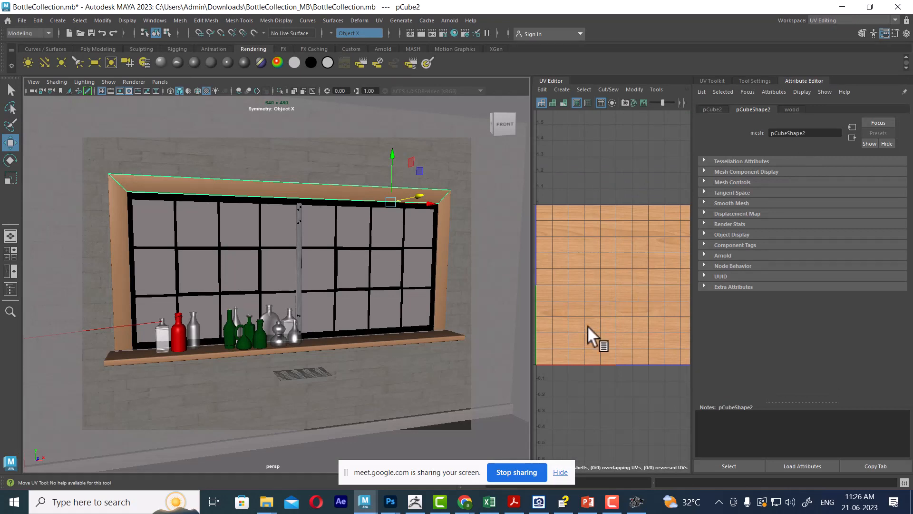
{"action": "left_click", "coordinate": [380, 20]}
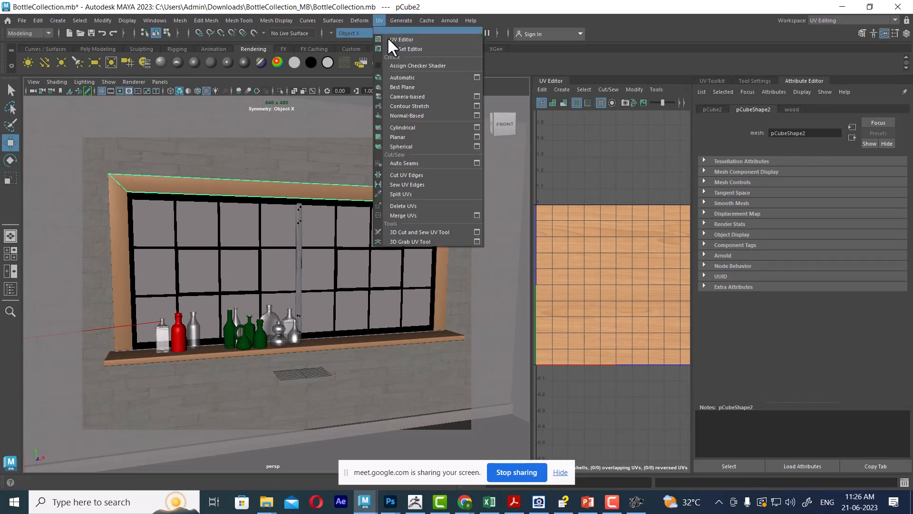
{"action": "left_click", "coordinate": [401, 78]}
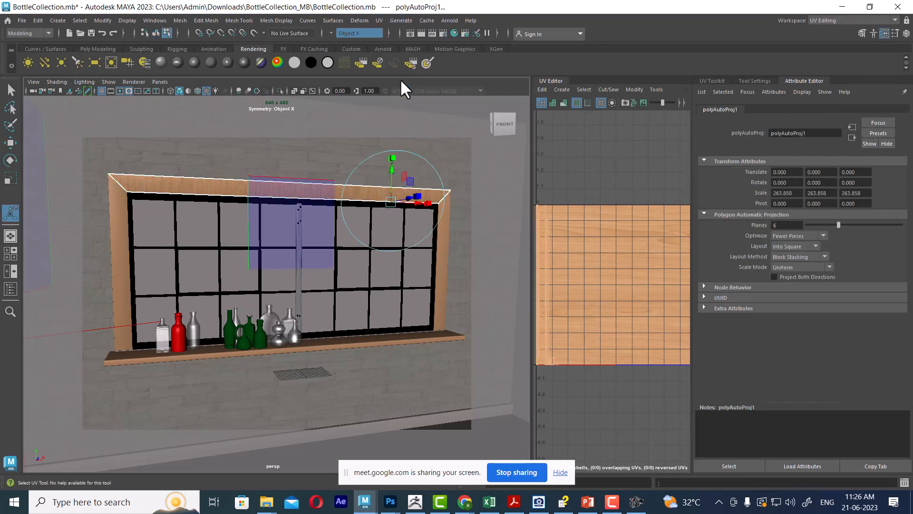
{"action": "right_click", "coordinate": [202, 184]}
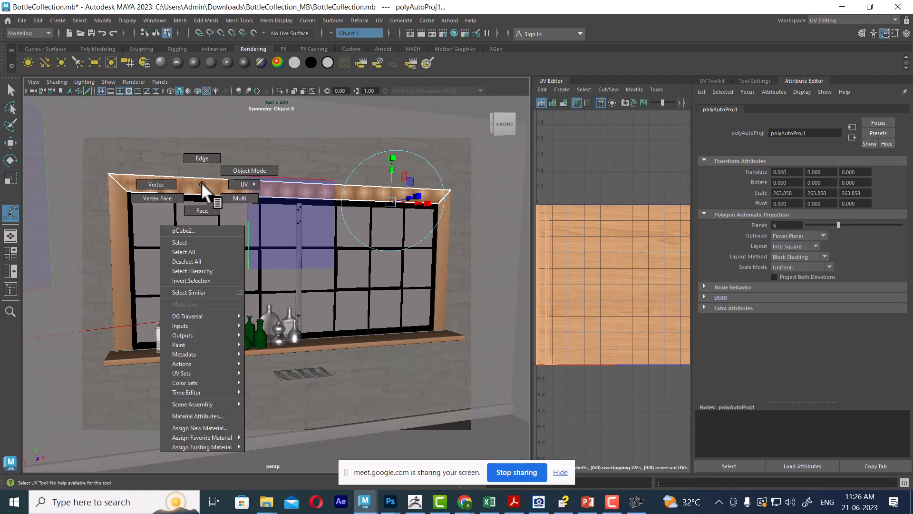
{"action": "right_click_drag", "start_coordinate": [202, 183], "coordinate": [250, 170]}
{"action": "left_click", "coordinate": [293, 126]}
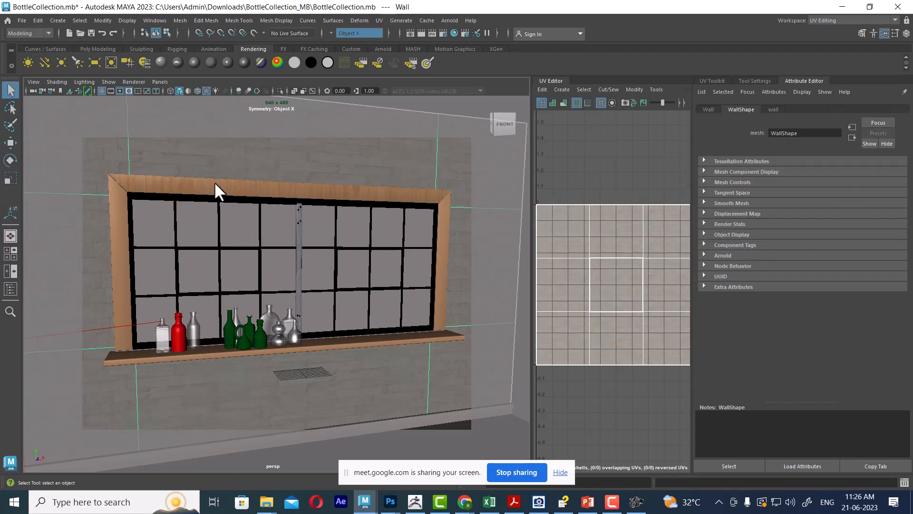
{"action": "scroll", "coordinate": [216, 184], "scroll_direction": "up", "scroll_amount": 5}
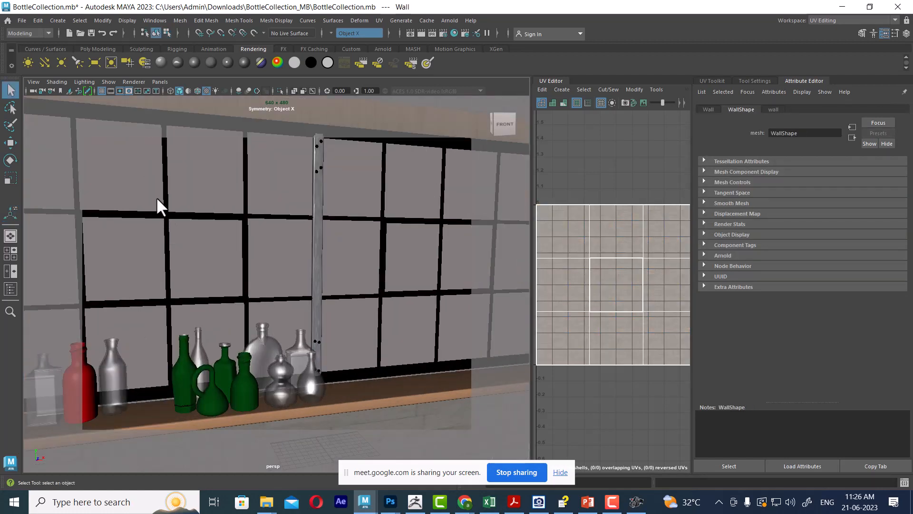
{"action": "middle_click_drag", "start_coordinate": [157, 203], "coordinate": [424, 322], "text": "alt"}
{"action": "mouse_move", "coordinate": [267, 210]}
{"action": "middle_mouse_down", "text": "alt"}
{"action": "mouse_move", "coordinate": [280, 226]}
{"action": "mouse_move", "coordinate": [255, 220]}
{"action": "middle_mouse_up", "text": "alt"}
{"action": "scroll", "coordinate": [228, 225], "scroll_direction": "up", "scroll_amount": 2}
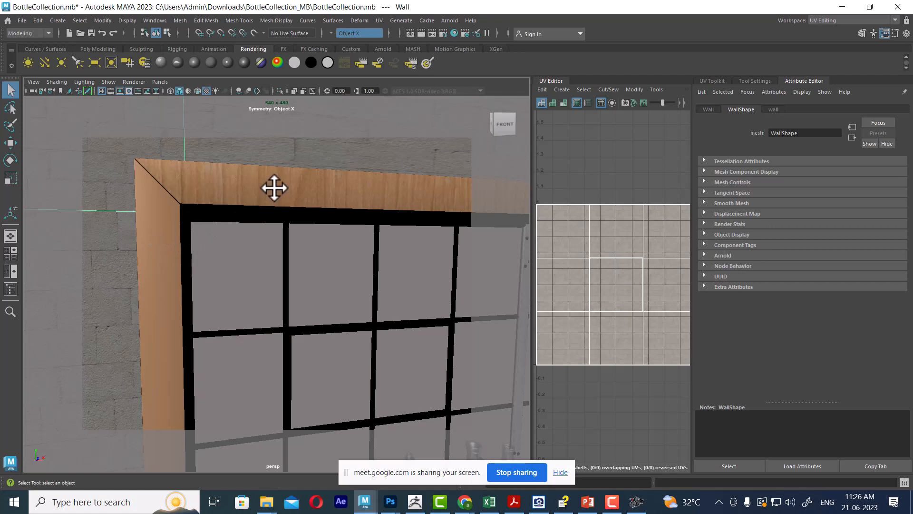
{"action": "left_click", "coordinate": [304, 190]}
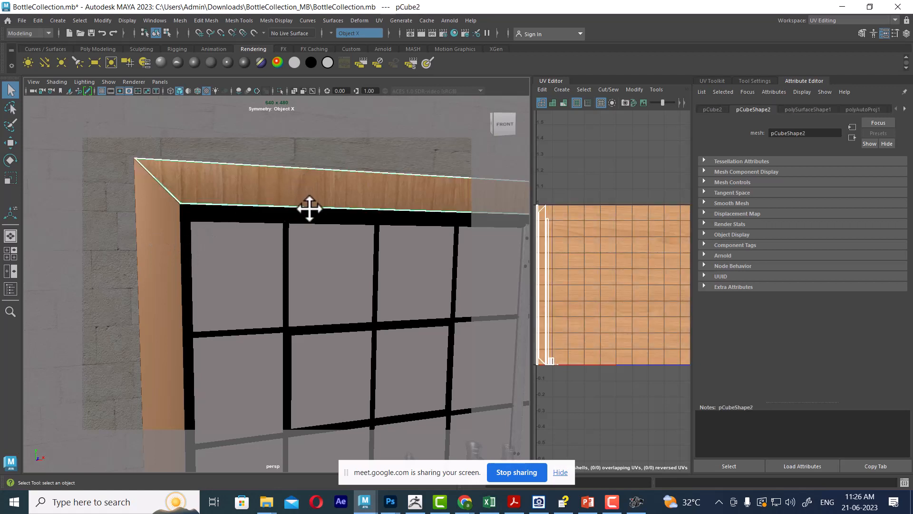
{"action": "middle_click_drag", "start_coordinate": [637, 273], "coordinate": [638, 272], "text": "alt"}
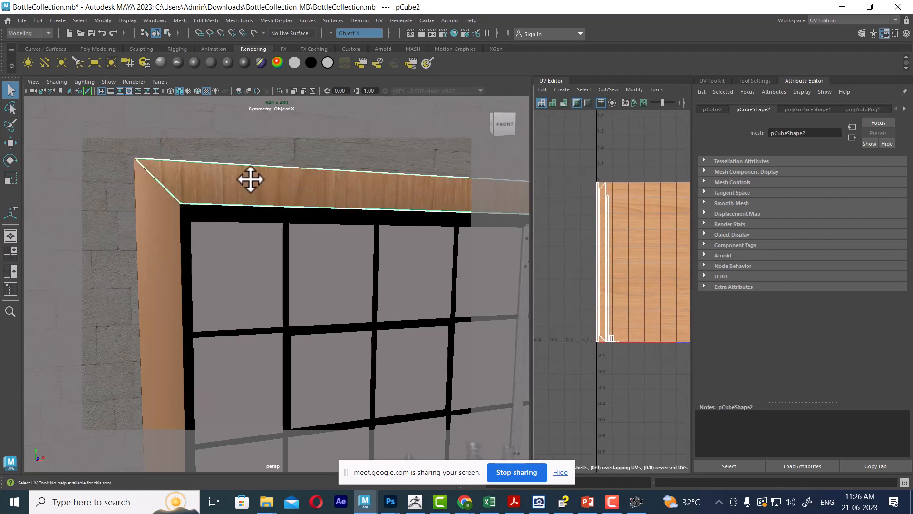
- Create Automatic UVs for the left vertical piece of the wooden window frame and return to object mode
{"action": "left_click", "coordinate": [165, 269]}
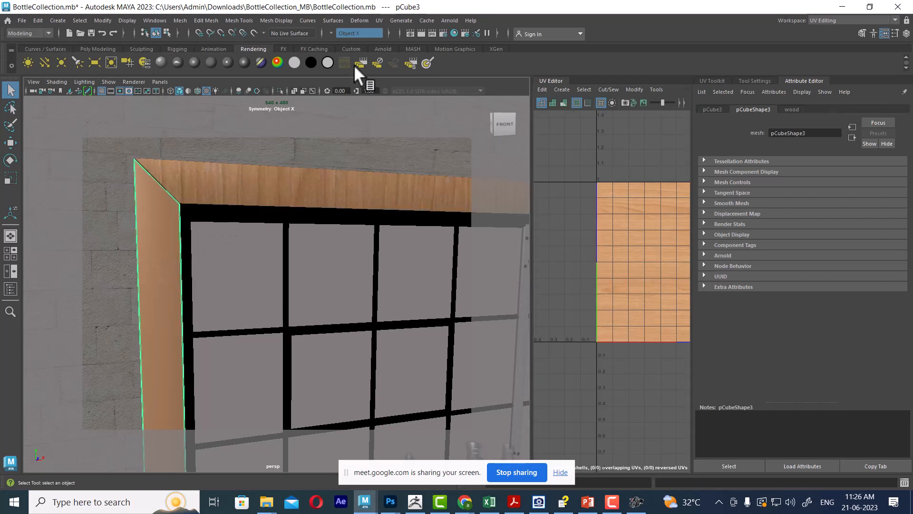
{"action": "left_click", "coordinate": [379, 21]}
{"action": "left_click", "coordinate": [418, 77]}
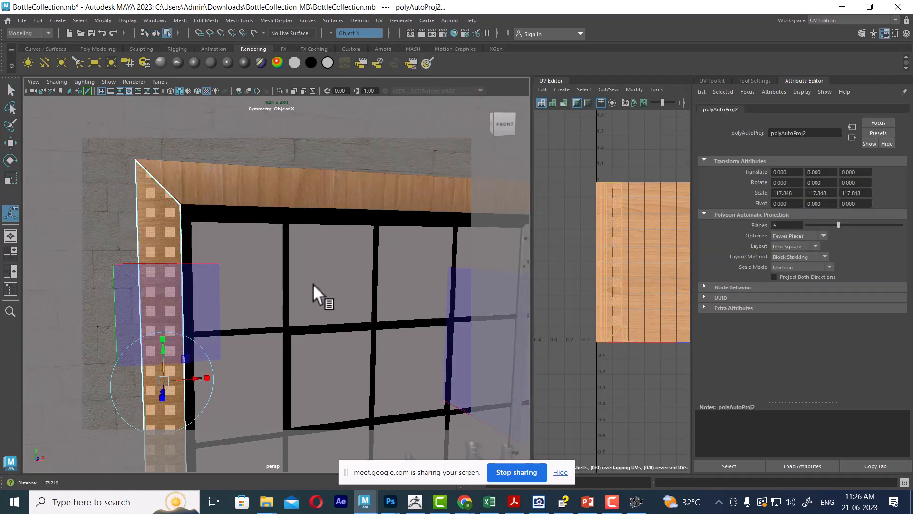
{"action": "scroll", "coordinate": [305, 281], "scroll_direction": "down", "scroll_amount": 5}
{"action": "middle_click_drag", "start_coordinate": [265, 273], "coordinate": [246, 155], "text": "alt"}
{"action": "right_click_drag", "start_coordinate": [201, 235], "coordinate": [281, 198]}
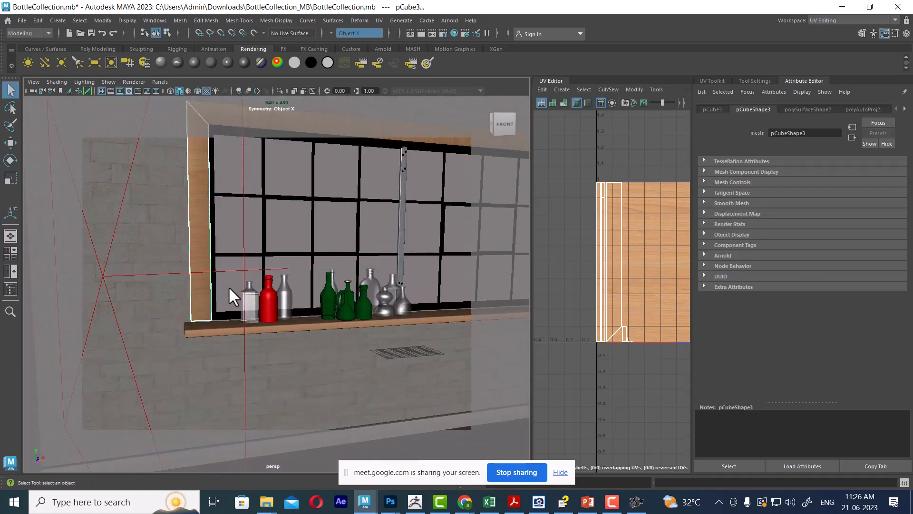
- Create Automatic UVs for the wooden ledge under the bottles, return to object mode, and deselect it
{"action": "left_click", "coordinate": [206, 329]}
{"action": "left_click_drag", "start_coordinate": [206, 329], "coordinate": [336, 241], "text": "alt"}
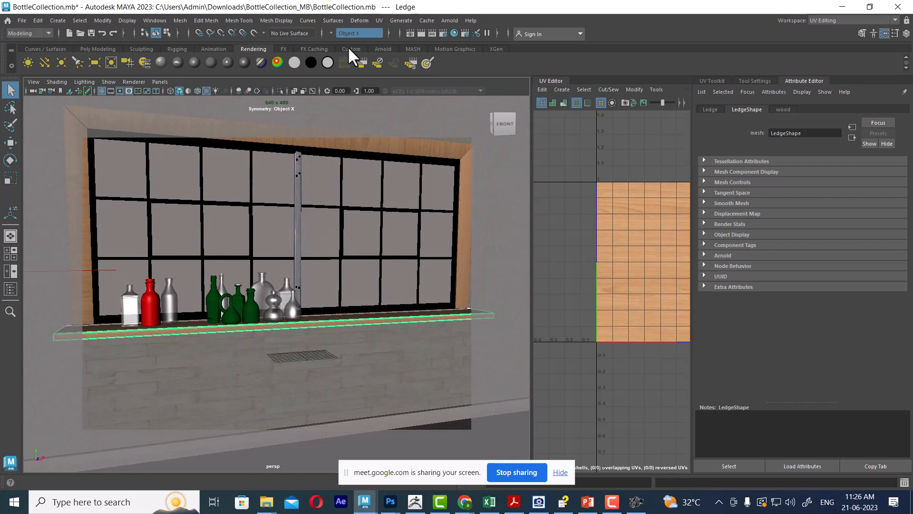
{"action": "left_click", "coordinate": [379, 21]}
{"action": "left_click", "coordinate": [424, 78]}
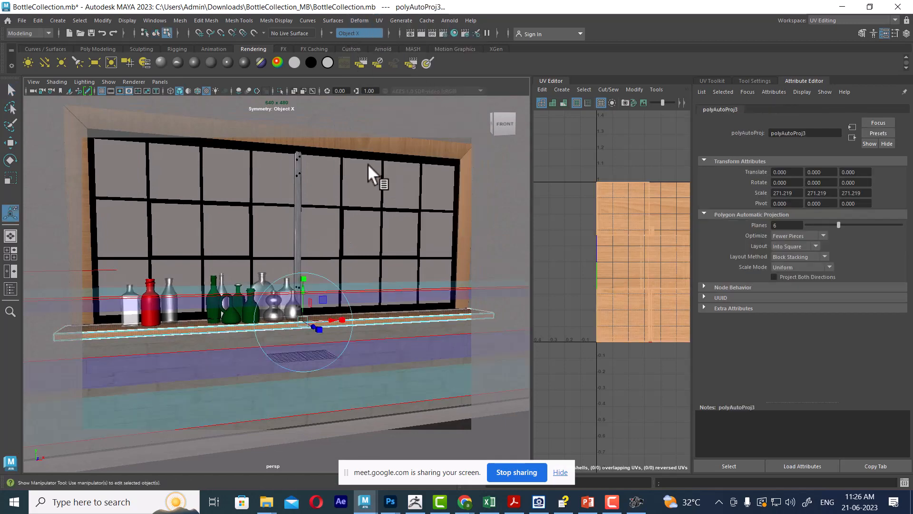
{"action": "right_click_drag", "start_coordinate": [355, 139], "coordinate": [447, 102]}
{"action": "scroll", "coordinate": [398, 172], "scroll_direction": "down", "scroll_amount": 4}
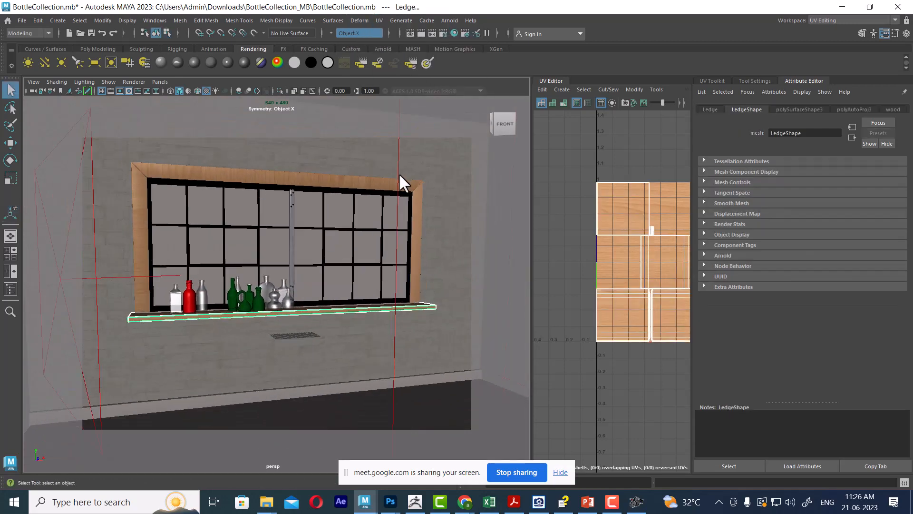
{"action": "left_click", "coordinate": [430, 106]}
- Repeat the Automatic UV projection on the right vertical frame piece and return to object mode
{"action": "scroll", "coordinate": [379, 217], "scroll_direction": "up", "scroll_amount": 3}
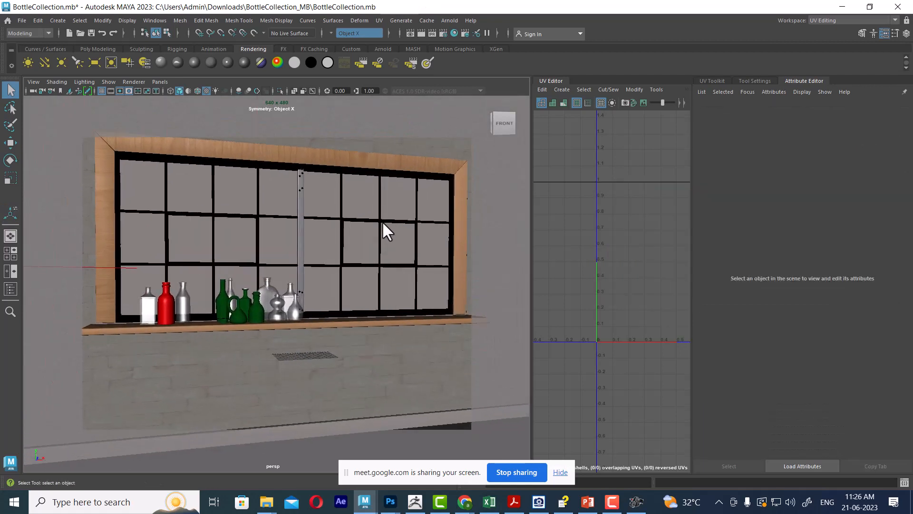
{"action": "middle_click_drag", "start_coordinate": [382, 221], "coordinate": [375, 225], "text": "alt"}
{"action": "left_click", "coordinate": [457, 206]}
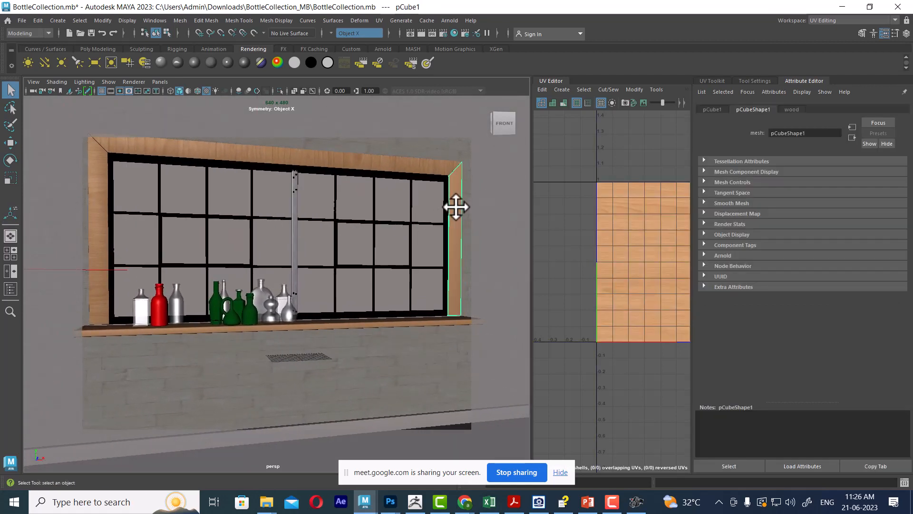
{"action": "key", "text": "g"}
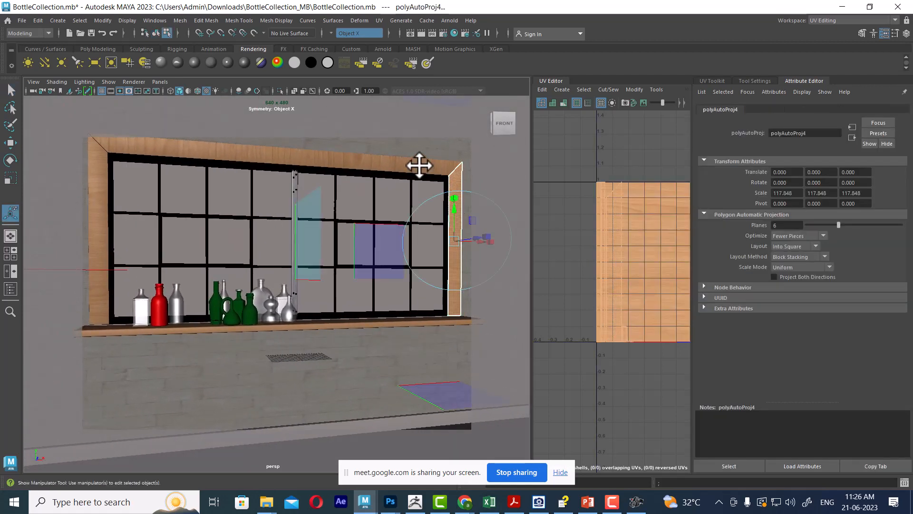
{"action": "right_click_drag", "start_coordinate": [419, 166], "coordinate": [473, 134]}
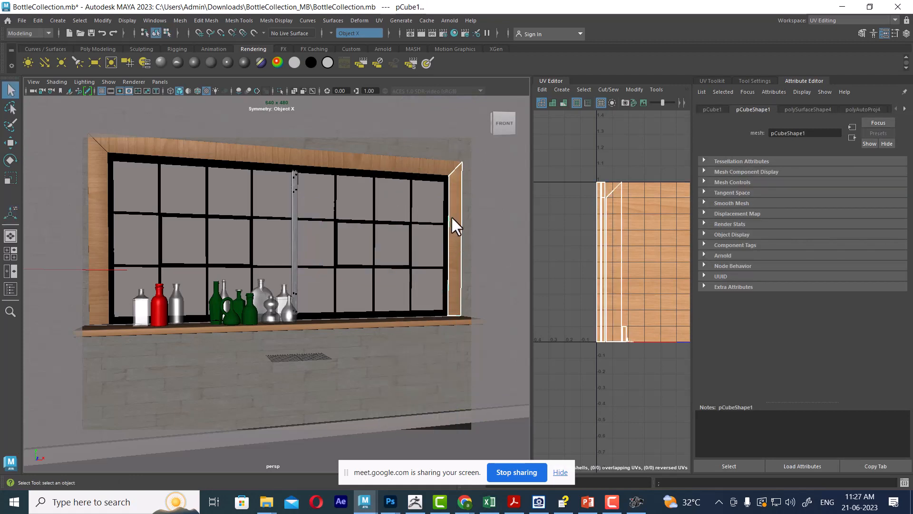
- Select the angled corner UV of the right frame piece in the UV Editor to locate it on the model, and return to object mode
{"action": "middle_click_drag", "start_coordinate": [615, 249], "coordinate": [592, 238], "text": "alt"}
{"action": "right_click_drag", "start_coordinate": [591, 204], "coordinate": [647, 202]}
{"action": "left_click_drag", "start_coordinate": [622, 153], "coordinate": [592, 185]}
{"action": "key", "text": "w"}
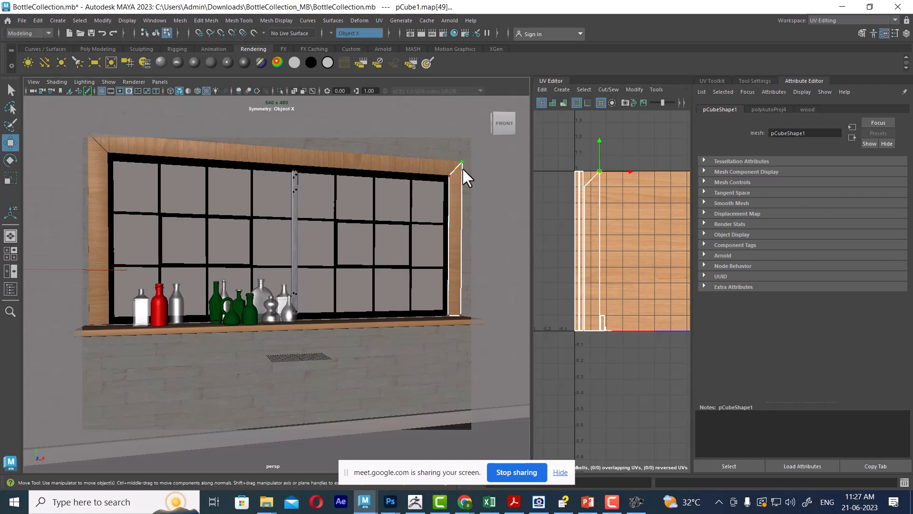
{"action": "right_click_drag", "start_coordinate": [463, 169], "coordinate": [480, 157]}
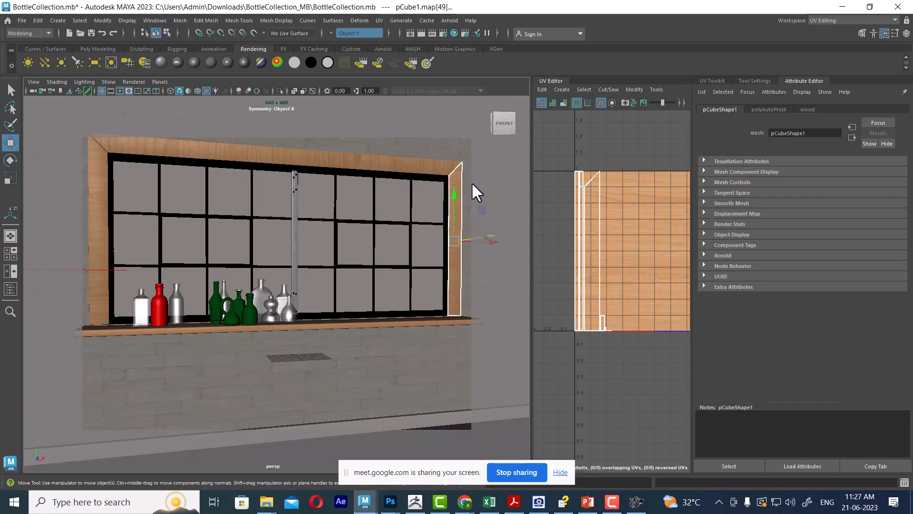
- Reapply the Automatic UV projection to the right frame piece, inspect it from another angle, and return to object mode
{"action": "left_click", "coordinate": [378, 21]}
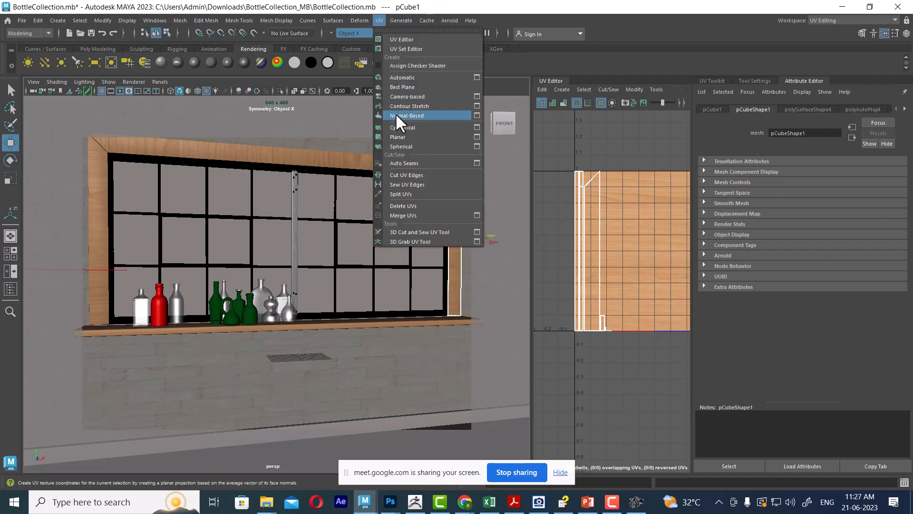
{"action": "left_click", "coordinate": [429, 78]}
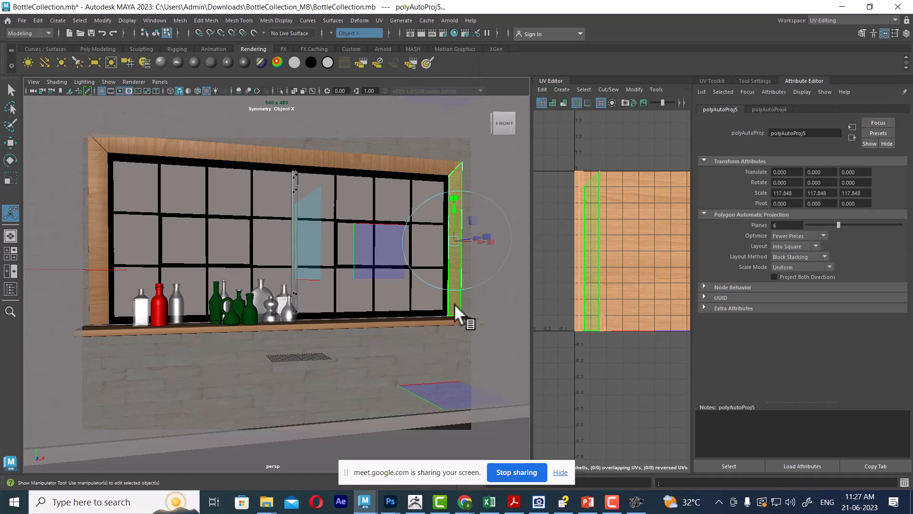
{"action": "left_click_drag", "start_coordinate": [445, 270], "coordinate": [381, 271], "text": "alt"}
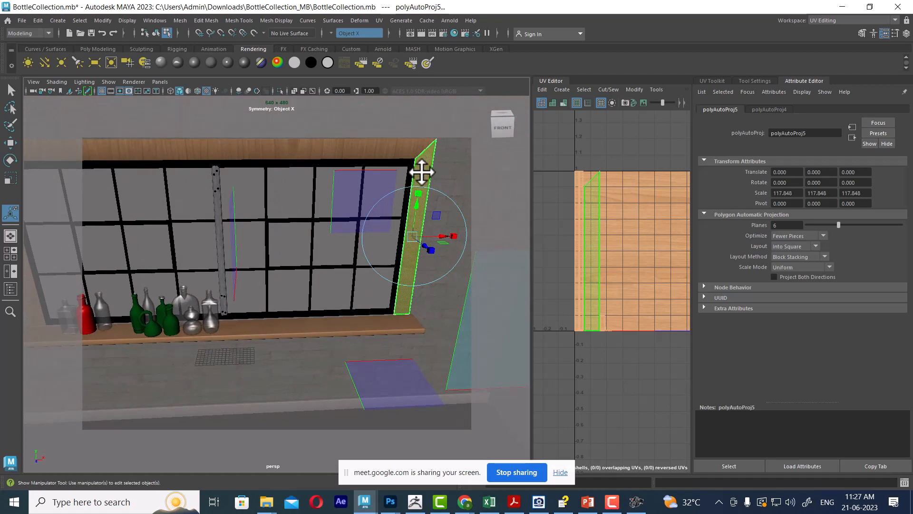
{"action": "right_click_drag", "start_coordinate": [422, 172], "coordinate": [462, 138]}
{"action": "key", "text": "q"}
- Frame the whole window with the bottles, render it with Arnold, and move the Render View aside to compare with the viewport
{"action": "scroll", "coordinate": [391, 192], "scroll_direction": "down", "scroll_amount": 3}
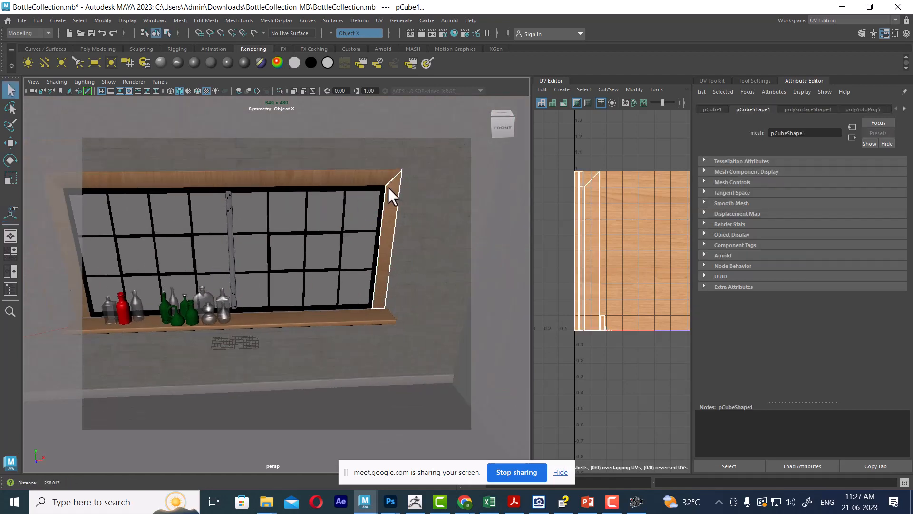
{"action": "left_click_drag", "start_coordinate": [306, 252], "coordinate": [332, 226], "text": "alt"}
{"action": "middle_click_drag", "start_coordinate": [331, 226], "coordinate": [427, 233], "text": "alt"}
{"action": "left_click_drag", "start_coordinate": [428, 233], "coordinate": [428, 234], "text": "alt"}
{"action": "scroll", "coordinate": [427, 239], "scroll_direction": "up", "scroll_amount": 1}
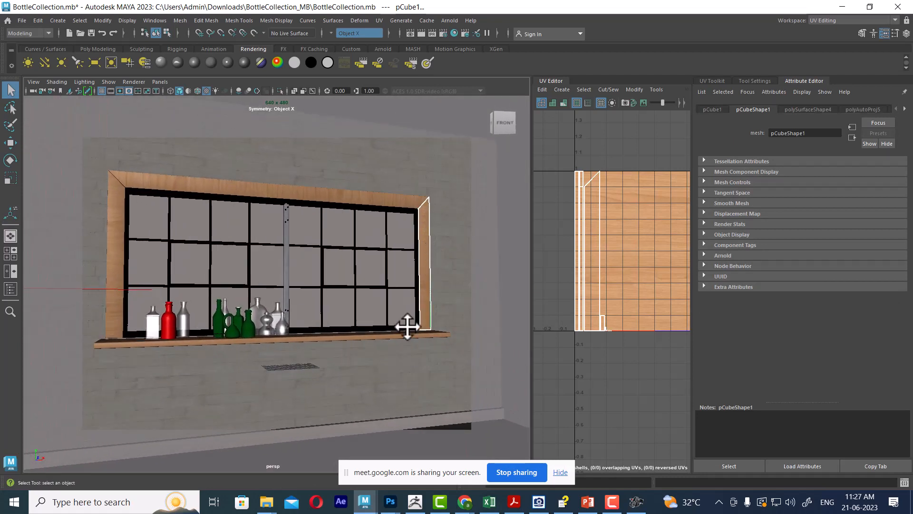
{"action": "left_click", "coordinate": [422, 33]}
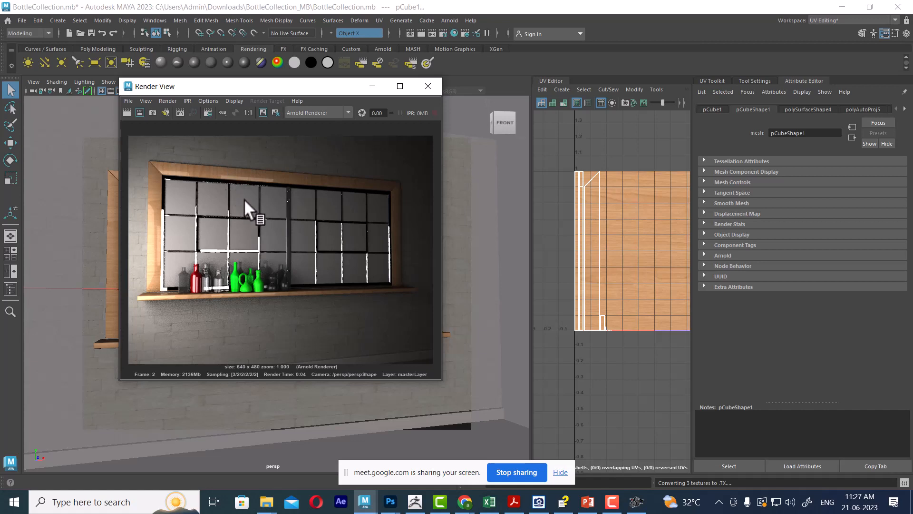
{"action": "left_click_drag", "start_coordinate": [312, 90], "coordinate": [512, 139]}
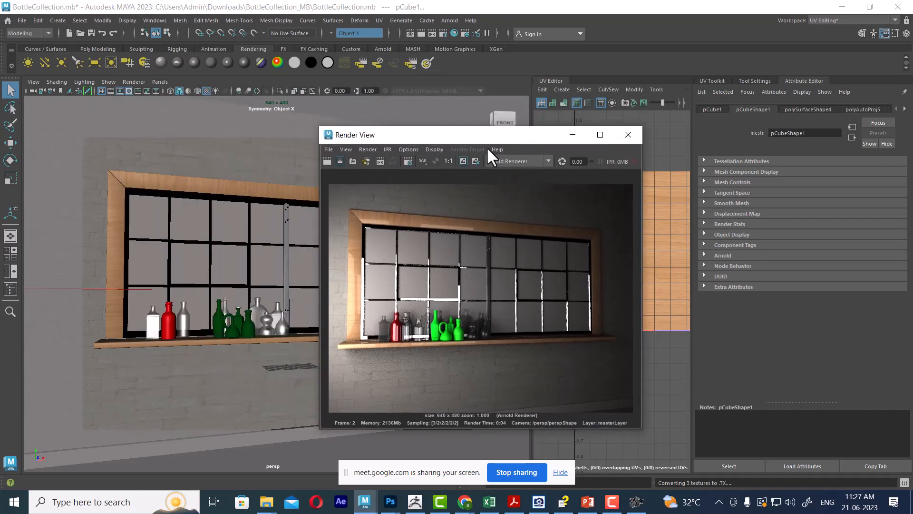
- Open the wood material attributes of the upper frame piece and render the scene again
{"action": "left_click", "coordinate": [197, 182]}
{"action": "right_click", "coordinate": [207, 183]}
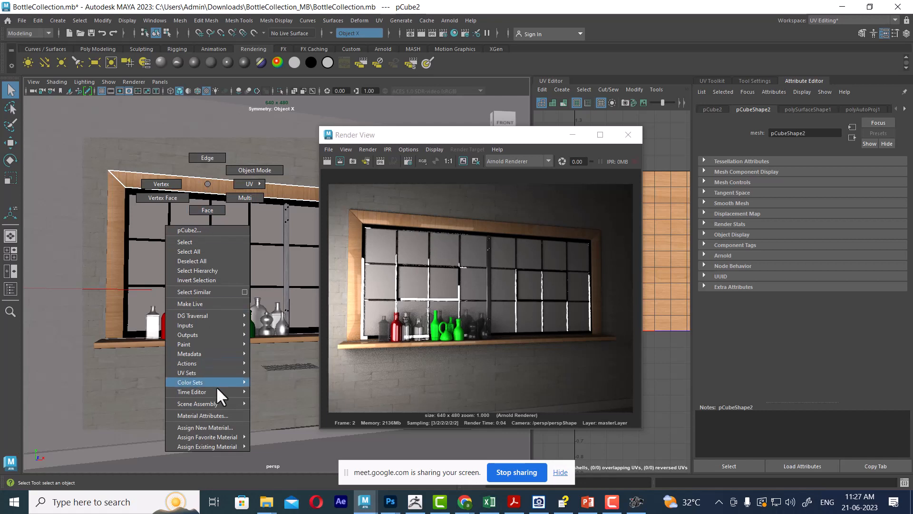
{"action": "left_click", "coordinate": [218, 415]}
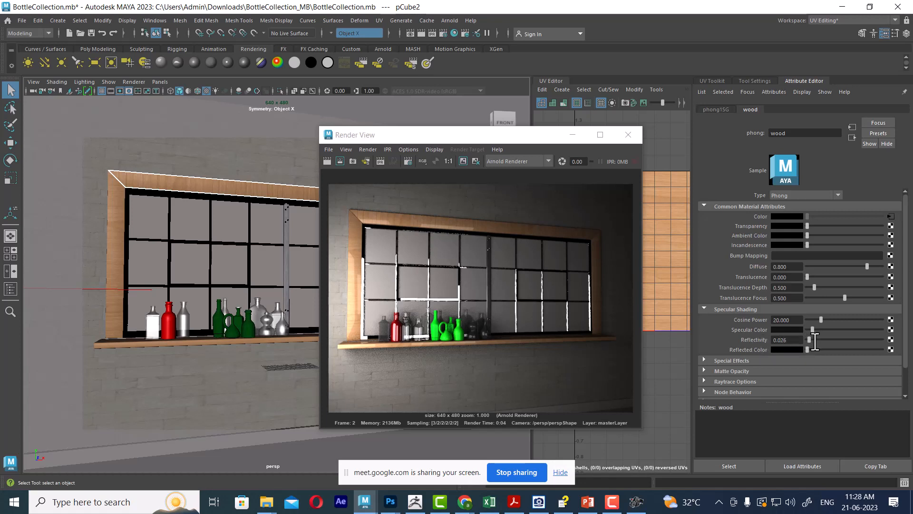
{"action": "left_click", "coordinate": [327, 161]}
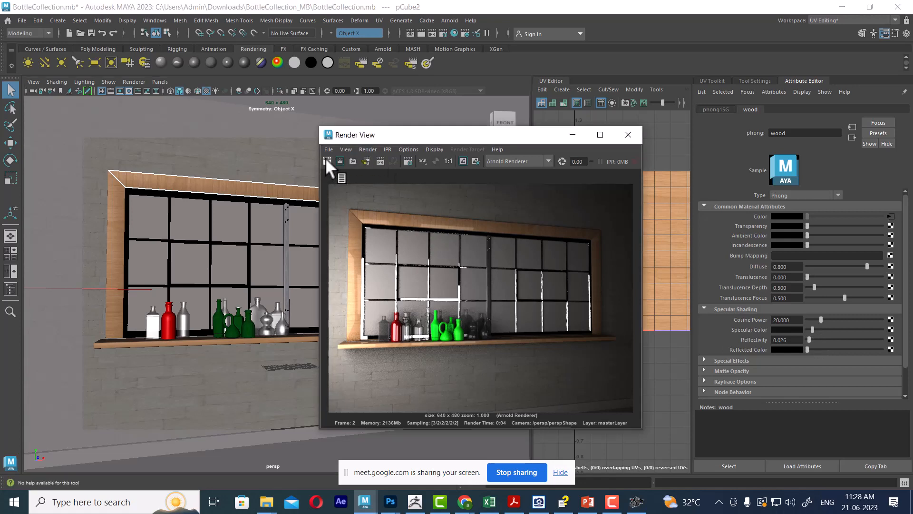
{"action": "left_click", "coordinate": [327, 161]}
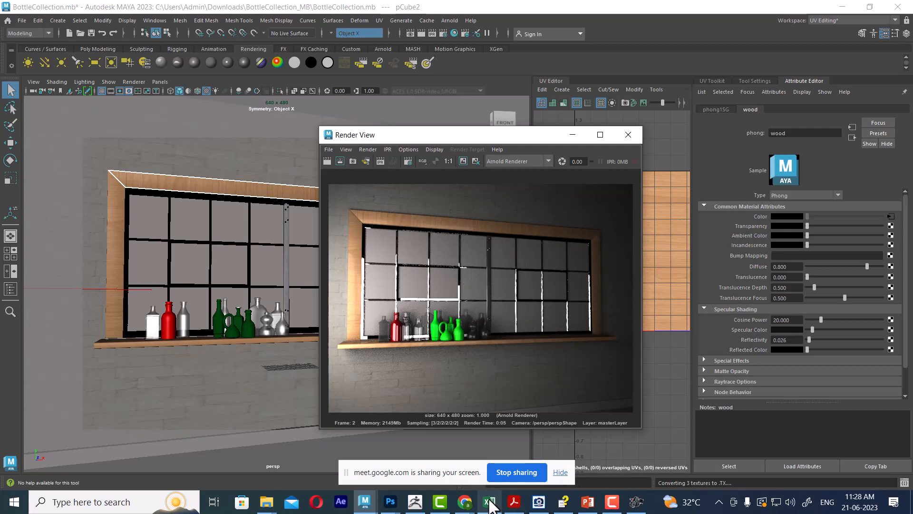
- Switch back to PowerPoint and the "uvw co-ordinate system" slide
{"action": "left_click", "coordinate": [587, 501]}
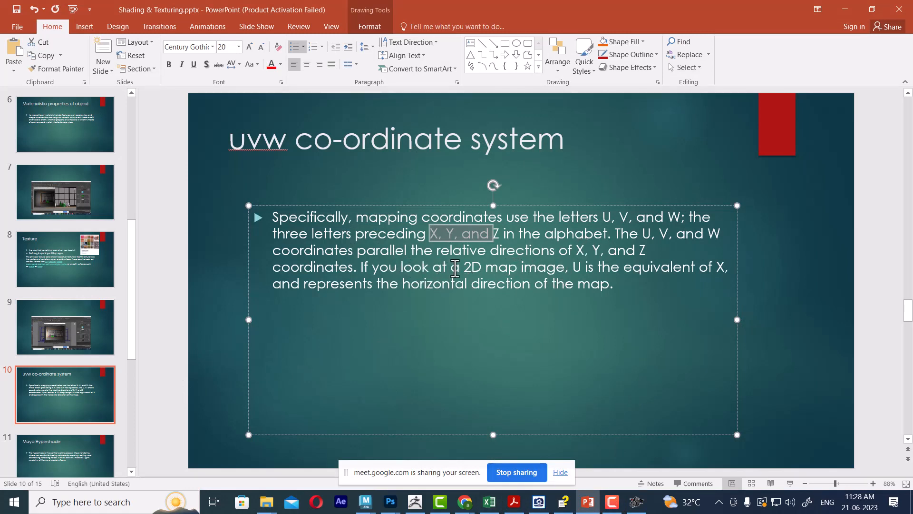
- Switch to the BottleCollection scene in Maya to capture its viewport and render view, and return to the PowerPoint presentation
{"action": "left_click_drag", "start_coordinate": [471, 268], "coordinate": [687, 265]}
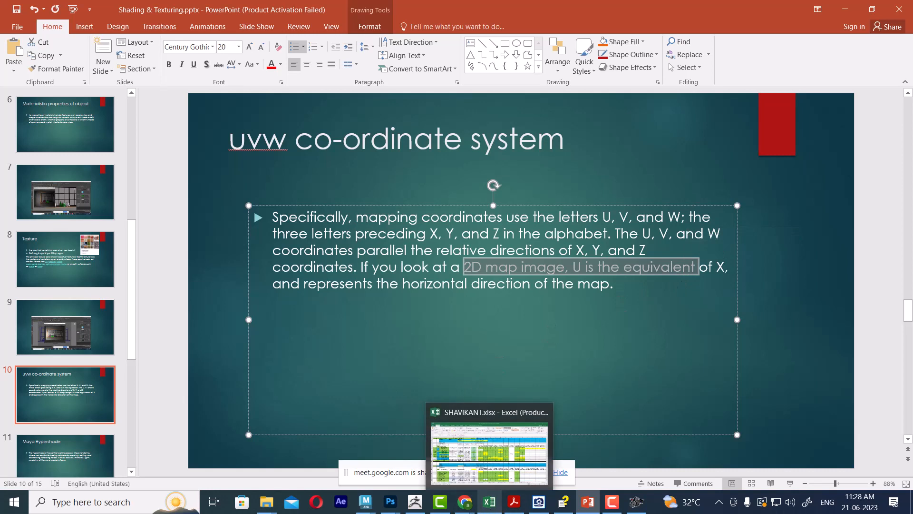
{"action": "mouse_move", "coordinate": [636, 502]}
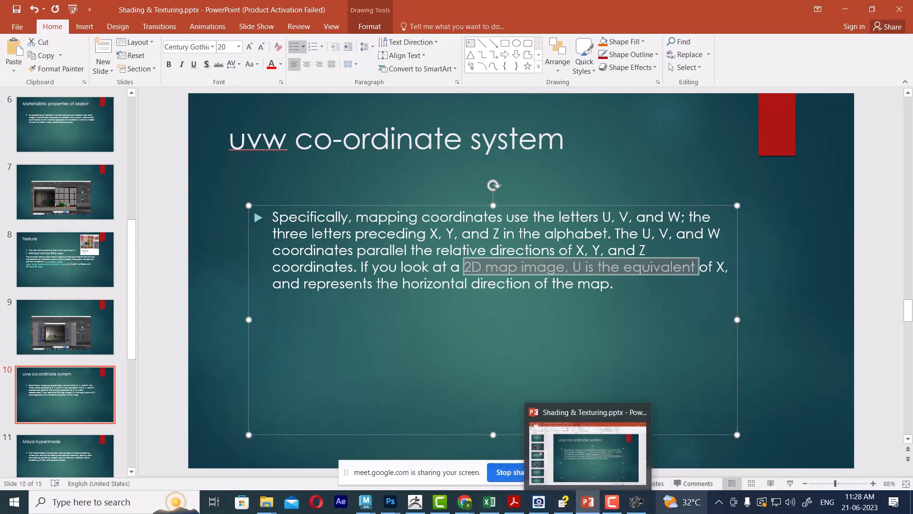
{"action": "mouse_move", "coordinate": [365, 501]}
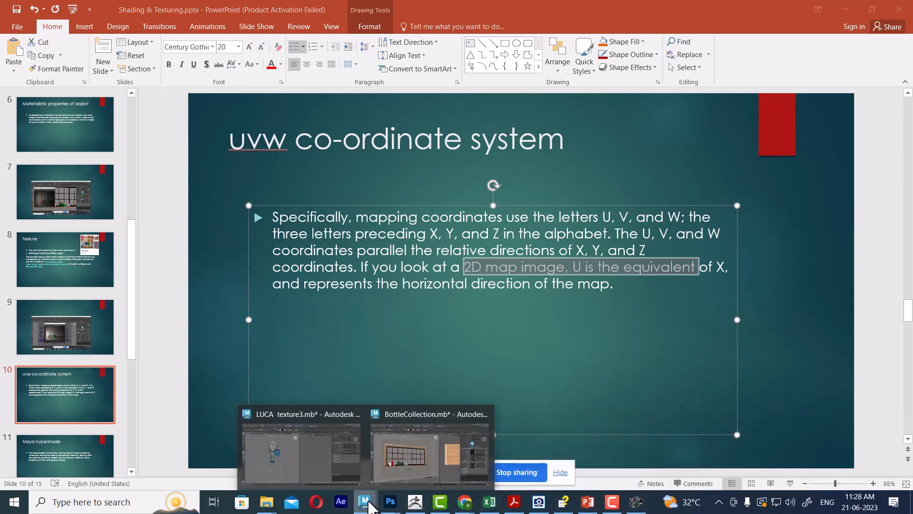
{"action": "left_click", "coordinate": [408, 481]}
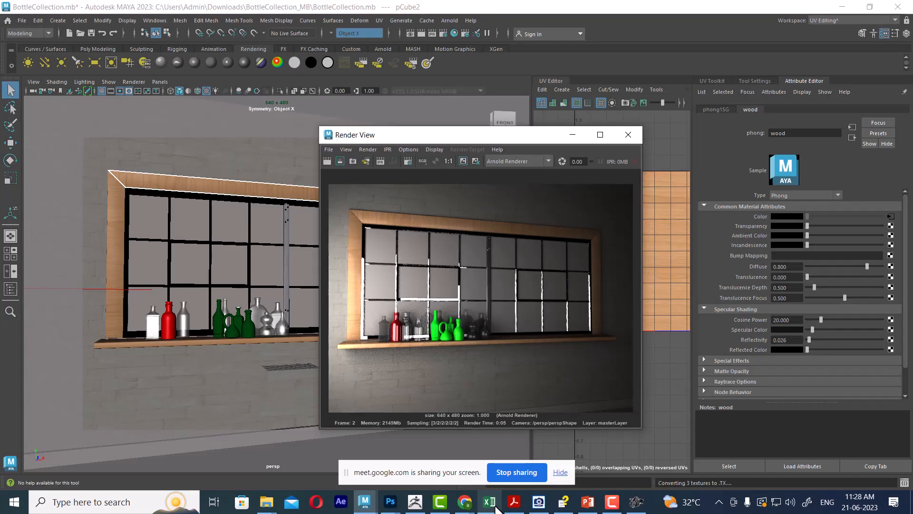
{"action": "left_click", "coordinate": [592, 508]}
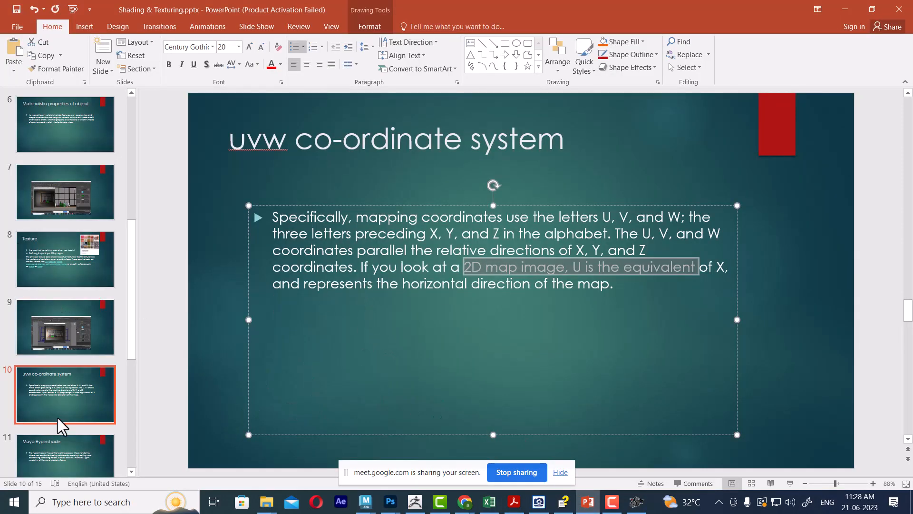
- Add a new slide after the uvw co-ordinate system slide and paste the captured Maya screenshot into its content area
{"action": "left_click", "coordinate": [58, 398]}
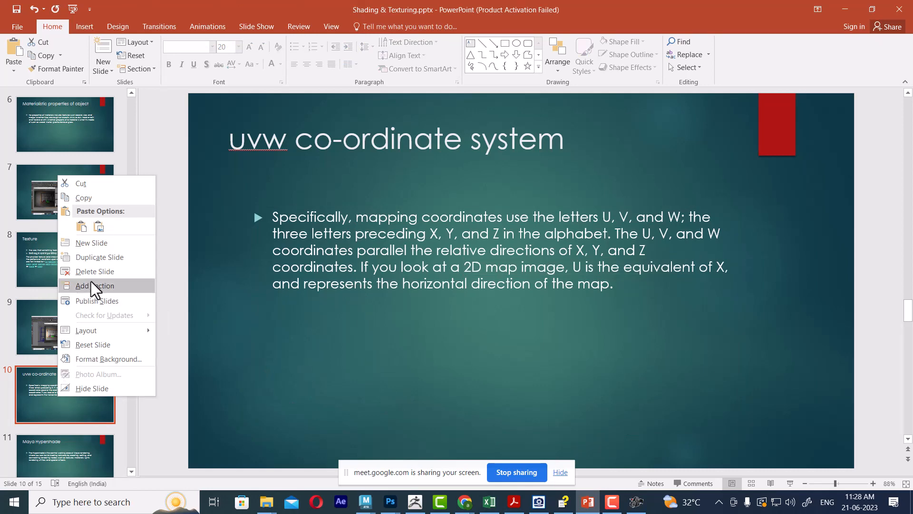
{"action": "left_click", "coordinate": [97, 243]}
{"action": "left_click", "coordinate": [338, 318]}
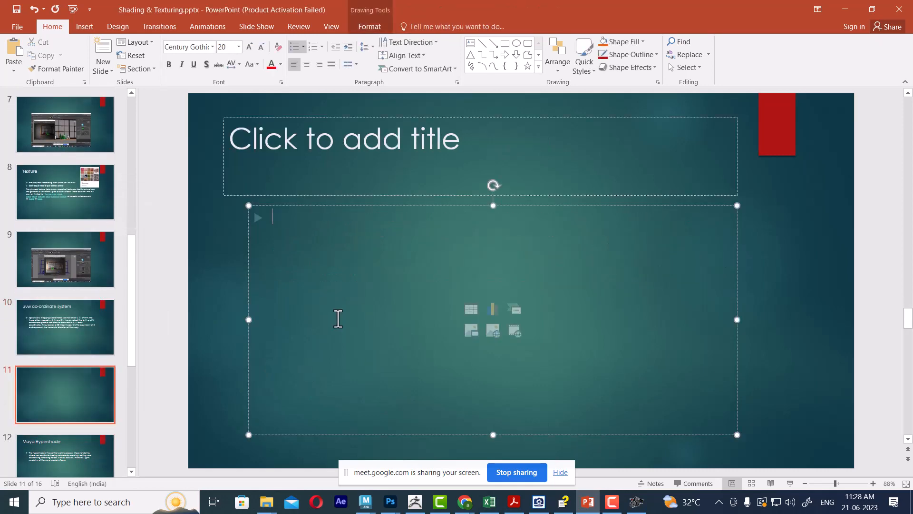
{"action": "key", "text": "ctrl+v"}
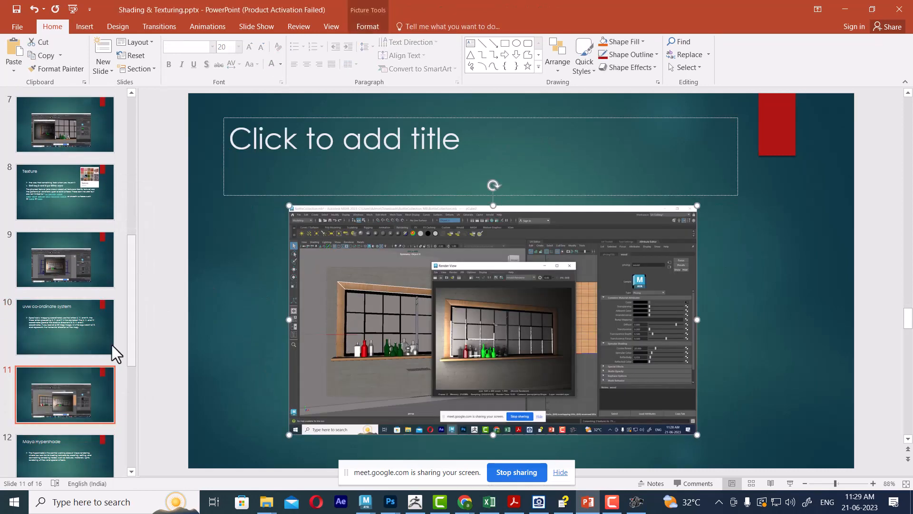
- Go through the slides from uvw co-ordinate system to Maya Hypershade and read the Hypershade definition
{"action": "left_click", "coordinate": [48, 315]}
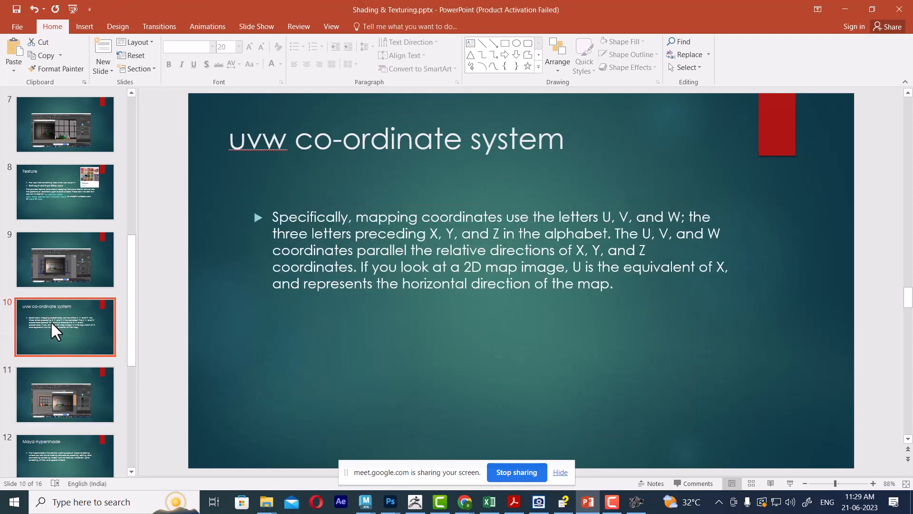
{"action": "left_click", "coordinate": [56, 388]}
{"action": "scroll", "coordinate": [55, 399], "scroll_direction": "down", "scroll_amount": 2}
{"action": "left_click", "coordinate": [41, 390]}
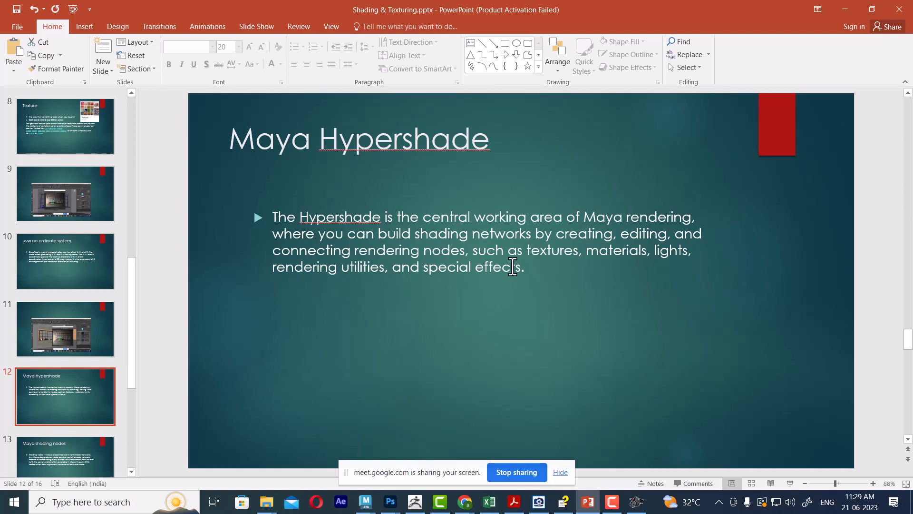
{"action": "left_click", "coordinate": [552, 252]}
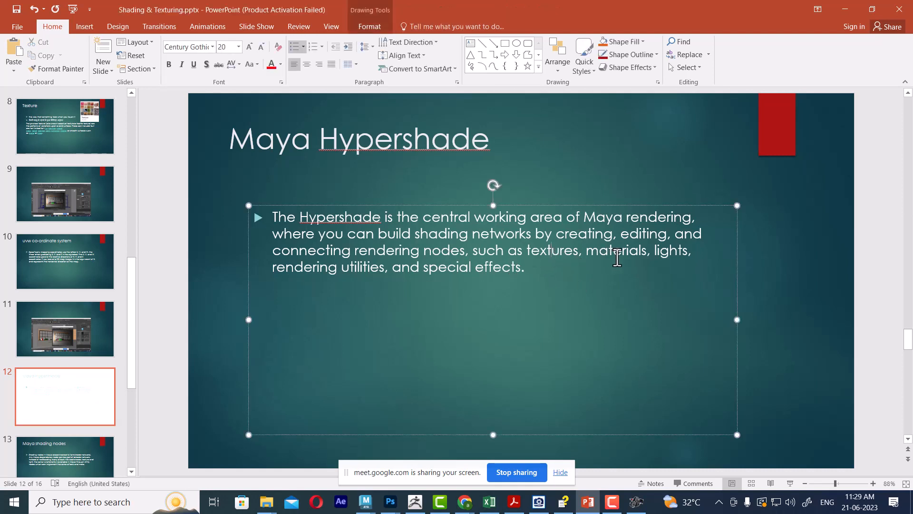
{"action": "left_click", "coordinate": [305, 268]}
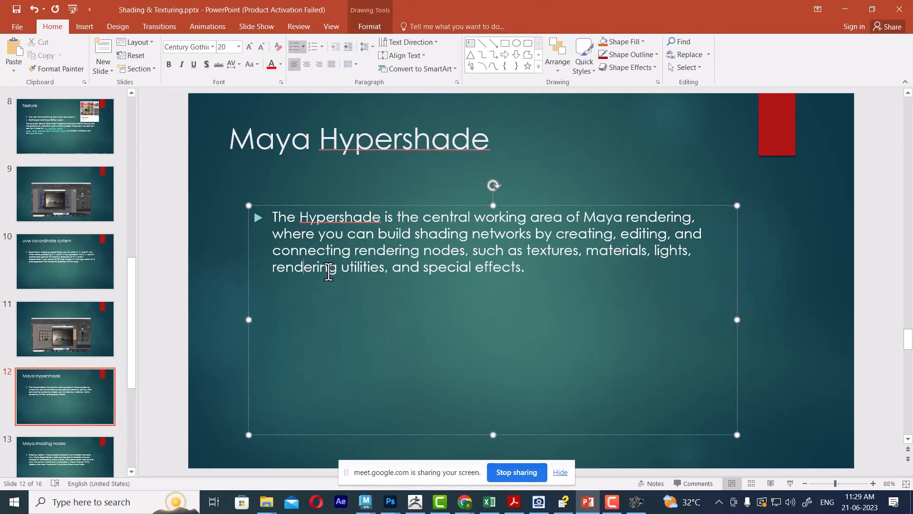
{"action": "left_click", "coordinate": [458, 268]}
- Switch to the BottleCollection scene in Maya, minimize the Render View and open the Hypershade
{"action": "mouse_move", "coordinate": [370, 502]}
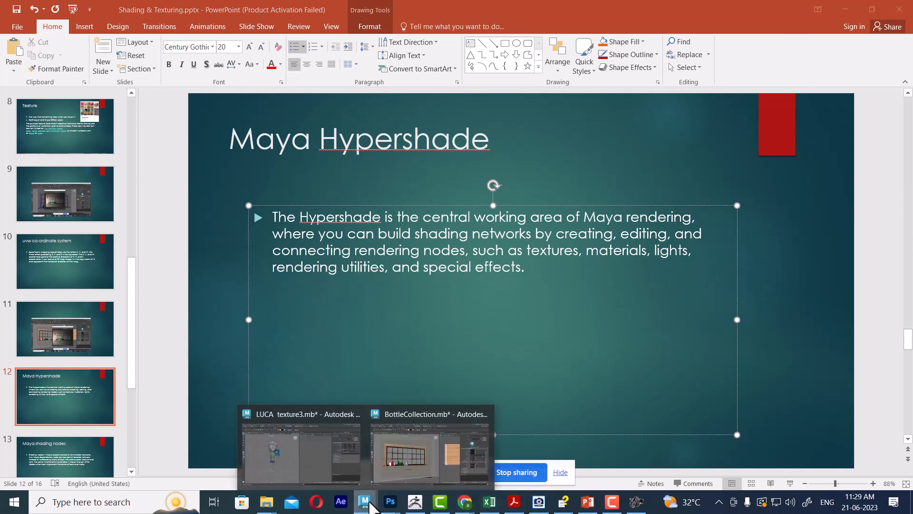
{"action": "left_click", "coordinate": [408, 459]}
{"action": "left_click", "coordinate": [577, 138]}
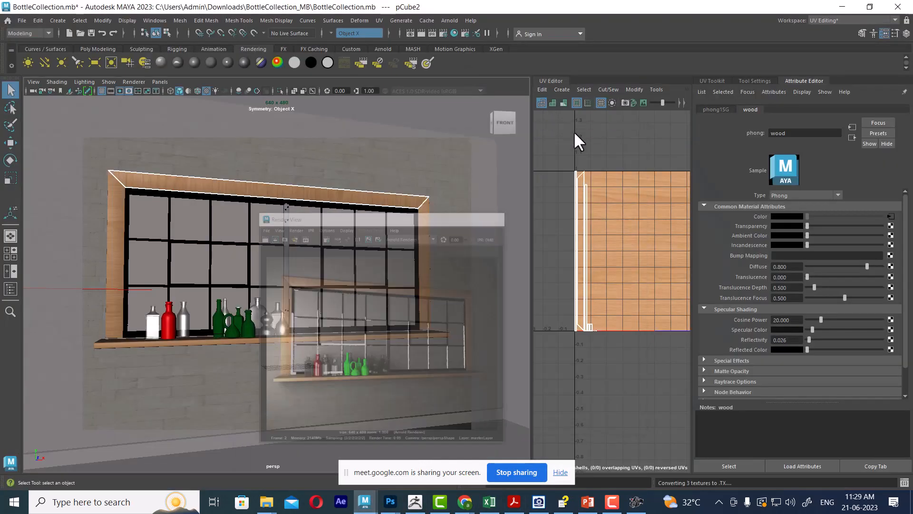
{"action": "left_click", "coordinate": [454, 34]}
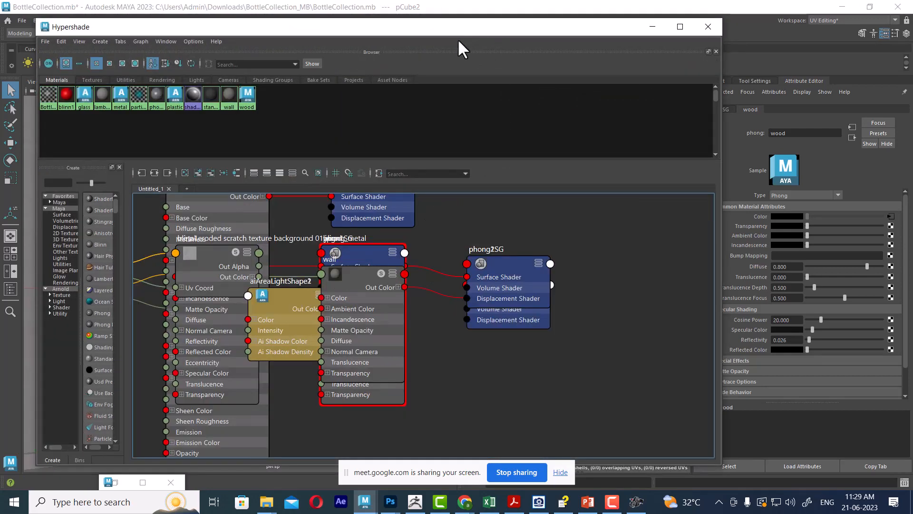
{"action": "left_click_drag", "start_coordinate": [441, 30], "coordinate": [563, 44]}
- Clear all nodes from the Hypershade work area and move the window aside to uncover the viewport
{"action": "scroll", "coordinate": [512, 250], "scroll_direction": "down", "scroll_amount": 5}
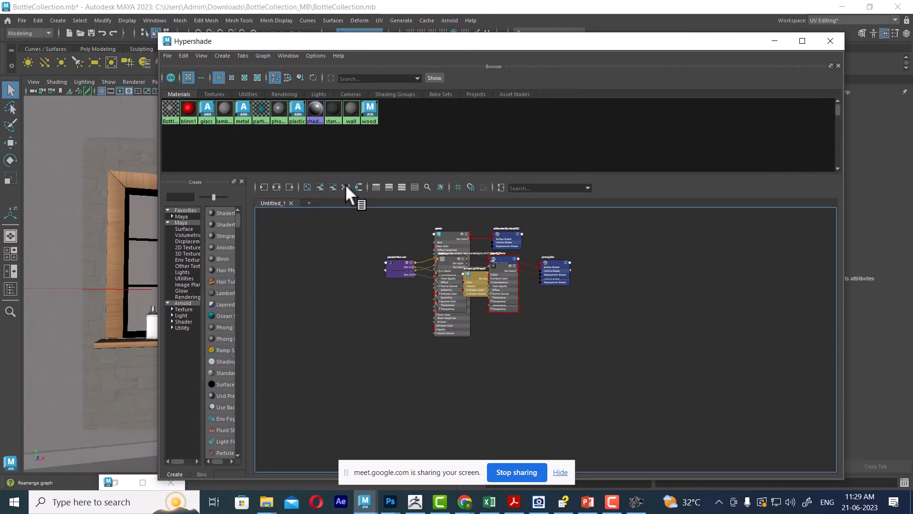
{"action": "left_click", "coordinate": [307, 186]}
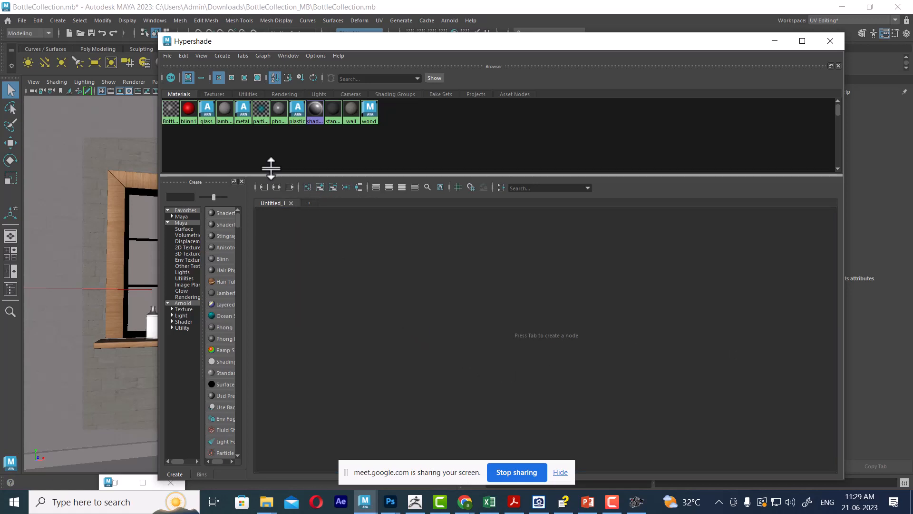
{"action": "left_click_drag", "start_coordinate": [403, 44], "coordinate": [523, 105]}
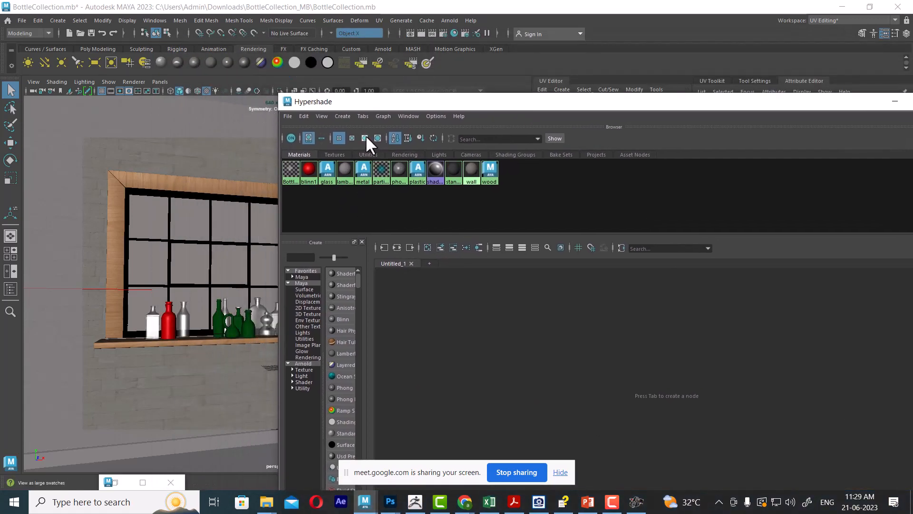
- Graph the shading network of the red blinn1 material in the Hypershade
{"action": "left_click", "coordinate": [309, 170]}
{"action": "right_click", "coordinate": [307, 167]}
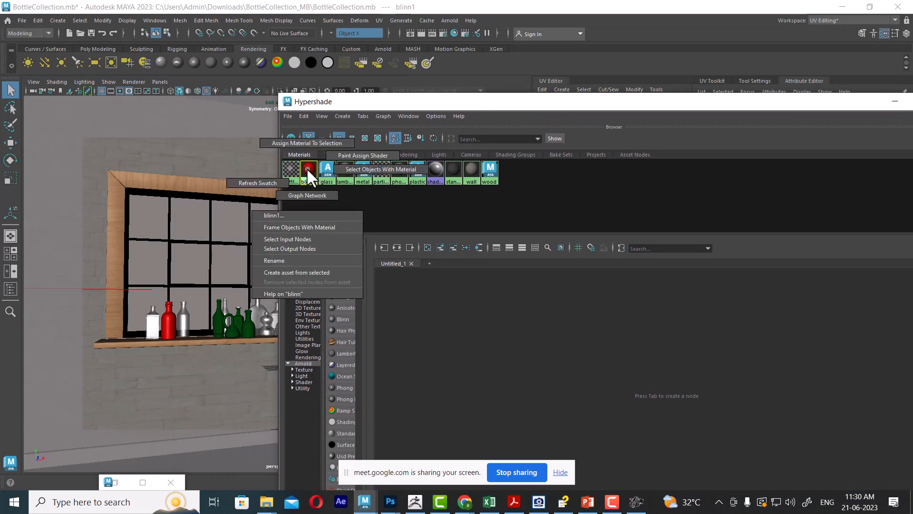
{"action": "left_click", "coordinate": [306, 195]}
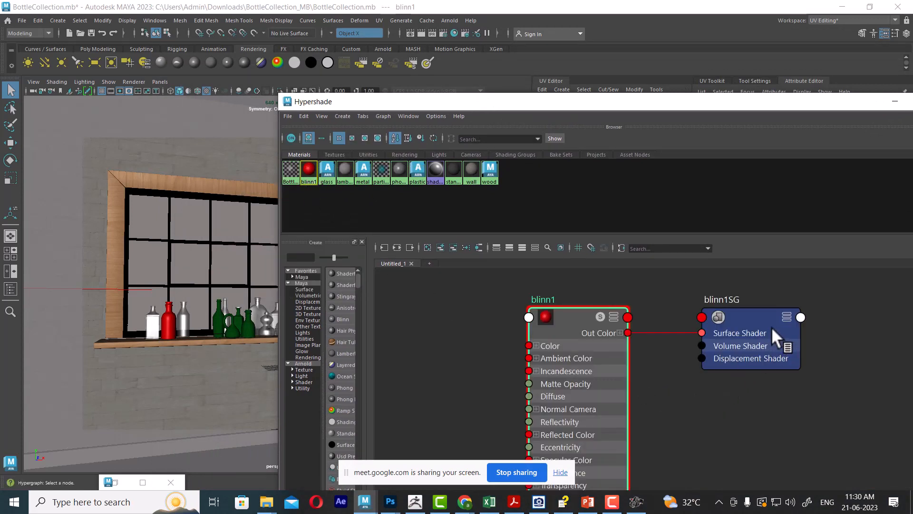
- Examine the blinn1 material node and its blinn1SG shading group, including the material's attributes
{"action": "left_click", "coordinate": [753, 322]}
{"action": "left_click_drag", "start_coordinate": [760, 110], "coordinate": [421, 98]}
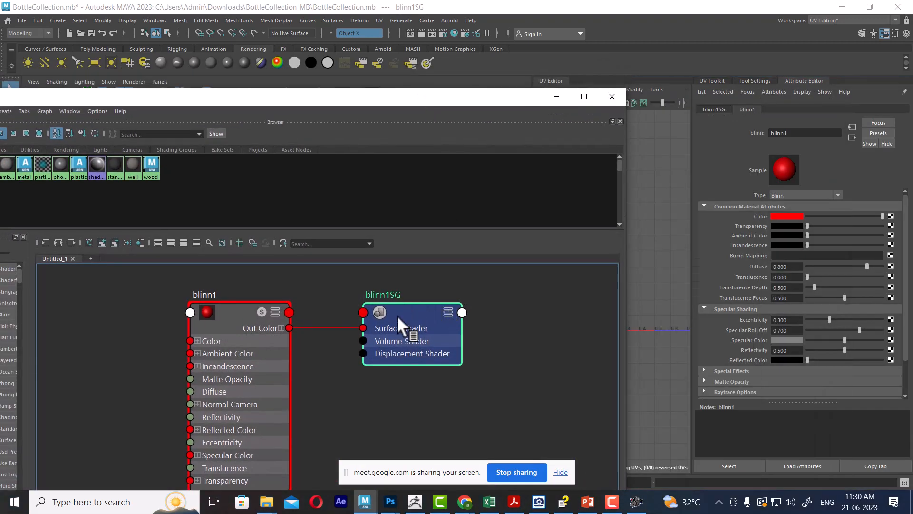
{"action": "left_click", "coordinate": [221, 318]}
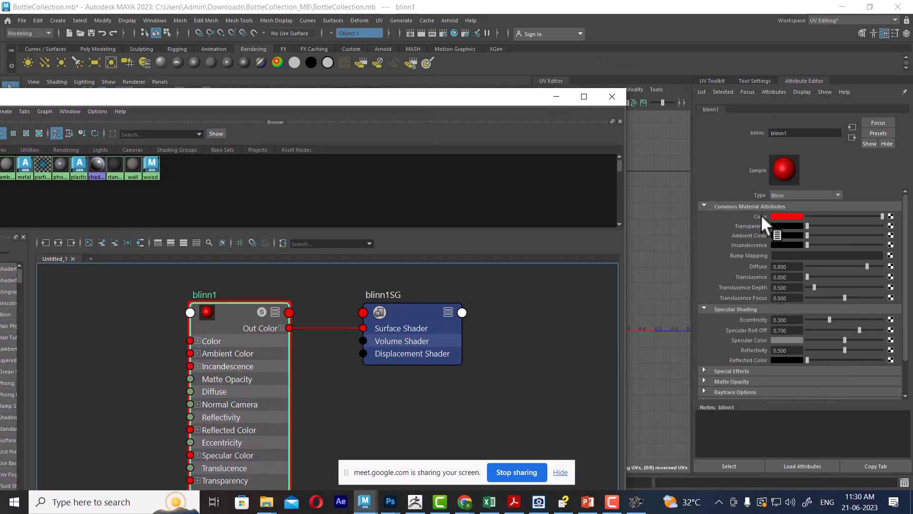
{"action": "left_click", "coordinate": [418, 315]}
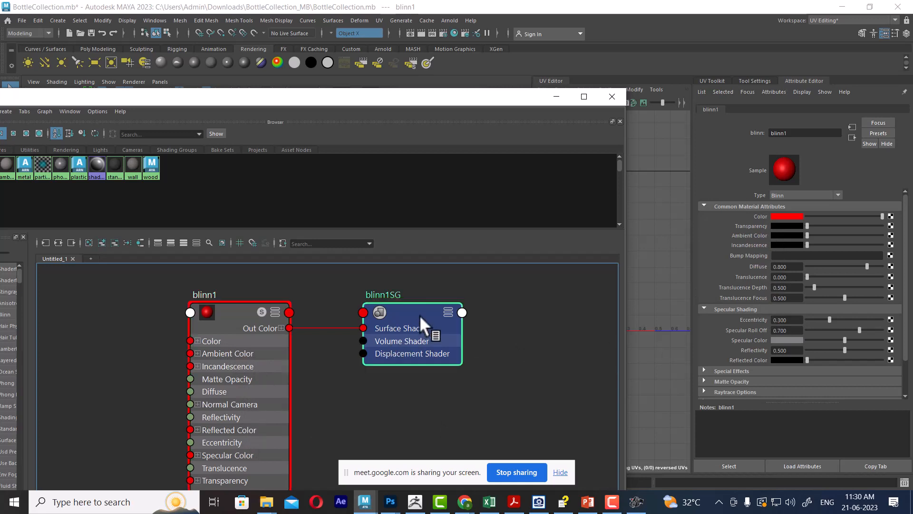
{"action": "left_click_drag", "start_coordinate": [144, 102], "coordinate": [465, 136]}
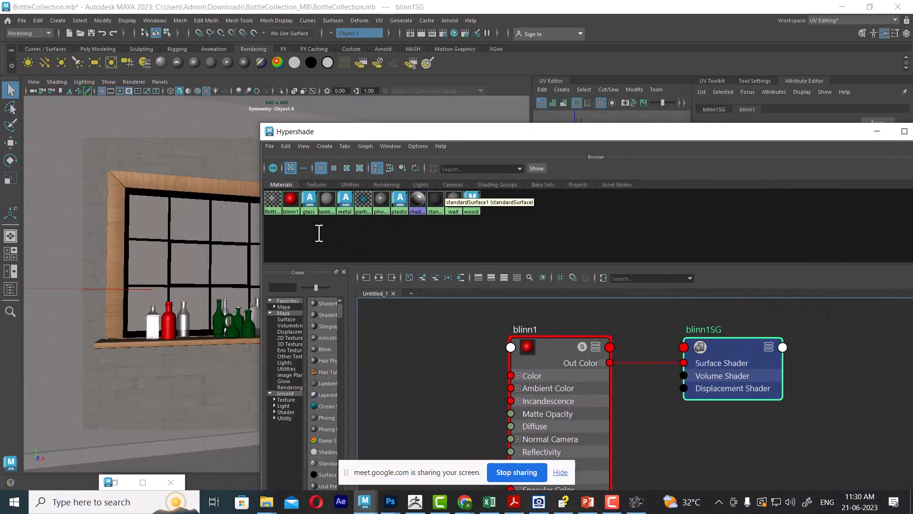
- Try the different swatch sizes for the Hypershade materials and keep the large swatches
{"action": "left_click", "coordinate": [535, 235]}
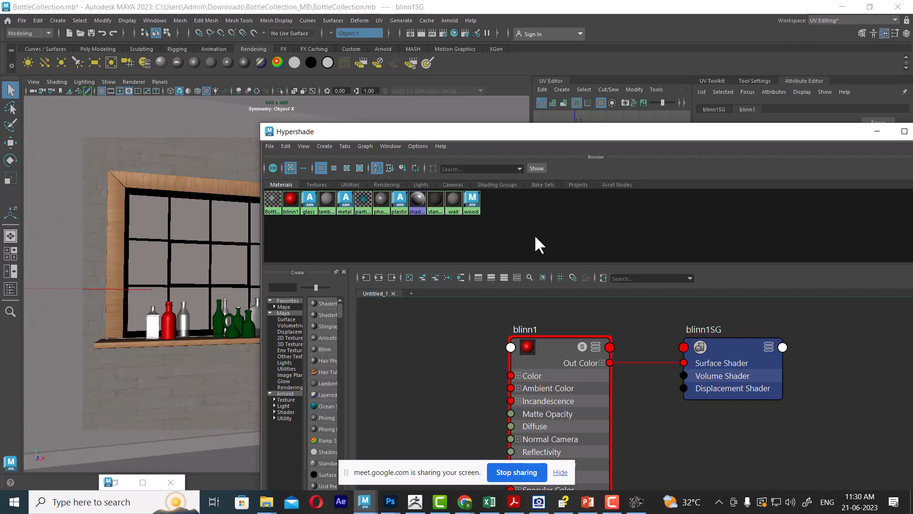
{"action": "left_click", "coordinate": [334, 168]}
{"action": "left_click", "coordinate": [347, 167]}
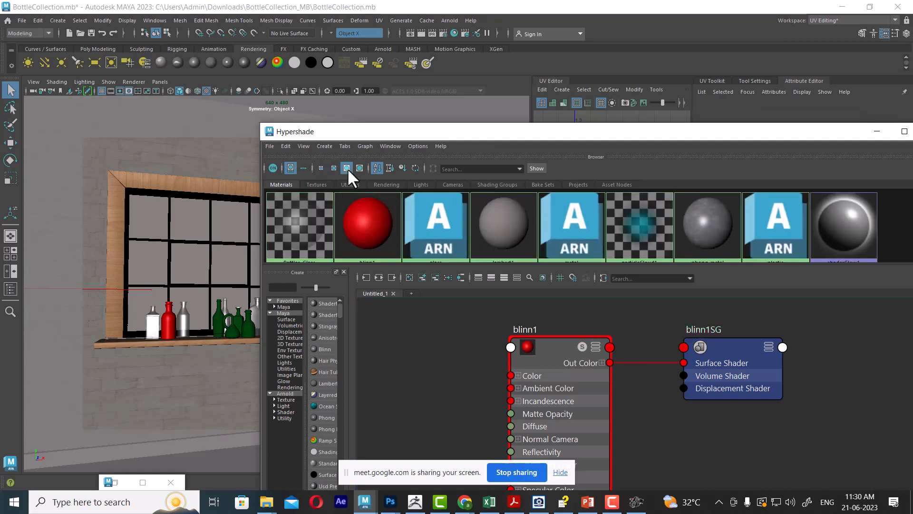
{"action": "left_click", "coordinate": [360, 168]}
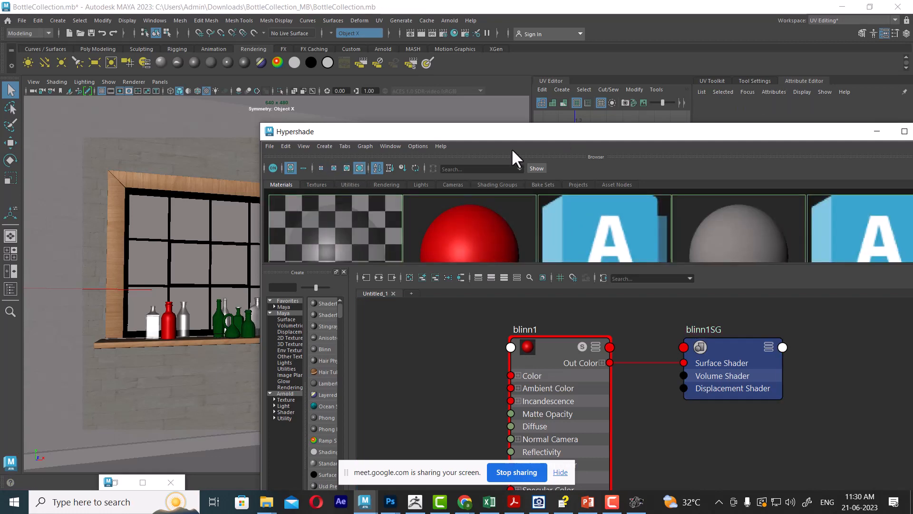
{"action": "left_click", "coordinate": [346, 167]}
- Find the wall material among the swatches and graph its shading network
{"action": "scroll", "coordinate": [540, 245], "scroll_direction": "down", "scroll_amount": 2}
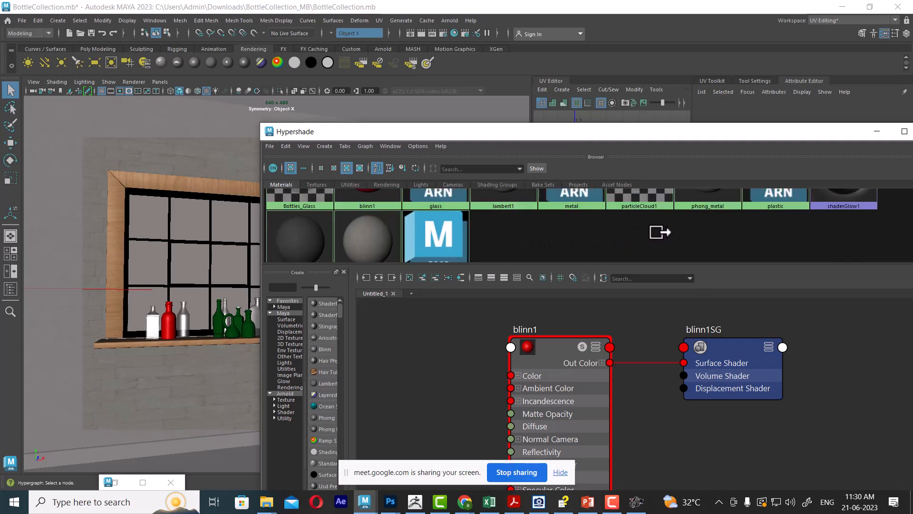
{"action": "scroll", "coordinate": [546, 233], "scroll_direction": "down", "scroll_amount": 1}
{"action": "right_click", "coordinate": [371, 201]}
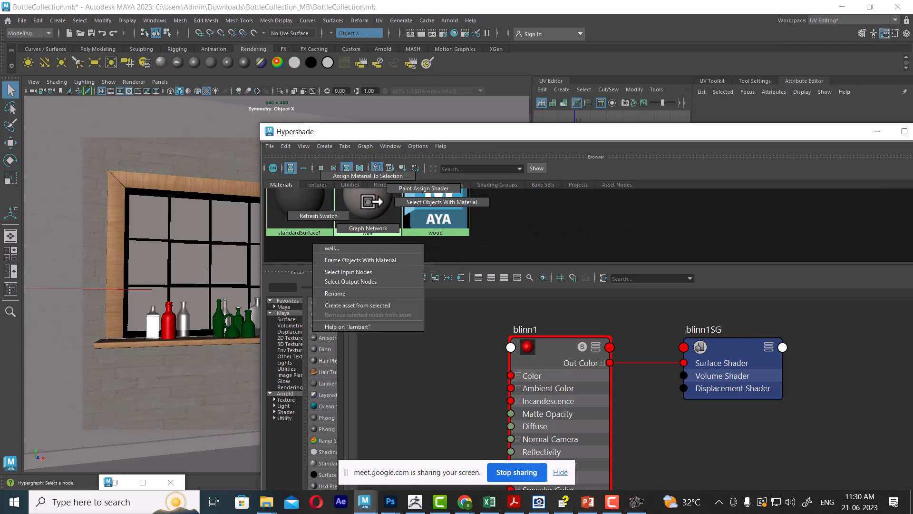
{"action": "left_click", "coordinate": [369, 226]}
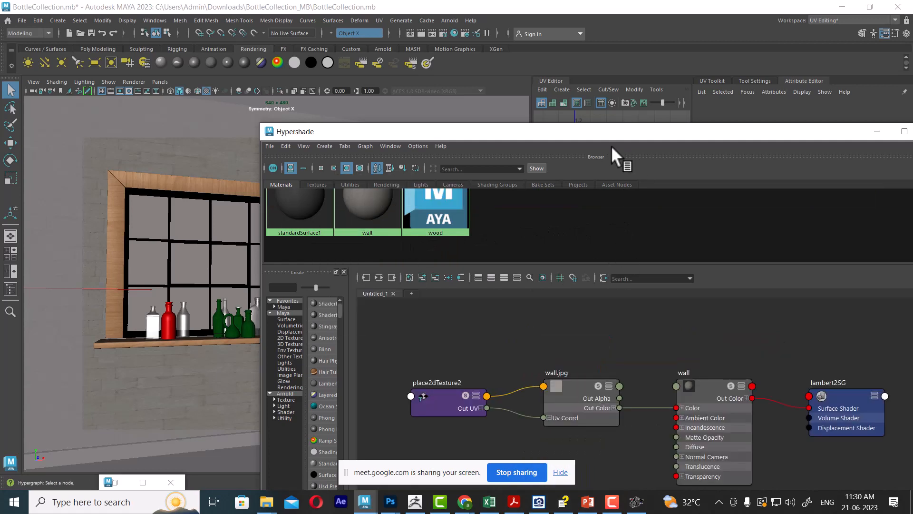
- Examine the wall material node and the wall.jpg file texture feeding its color
{"action": "left_click_drag", "start_coordinate": [598, 132], "coordinate": [396, 59]}
{"action": "scroll", "coordinate": [584, 389], "scroll_direction": "up", "scroll_amount": 5}
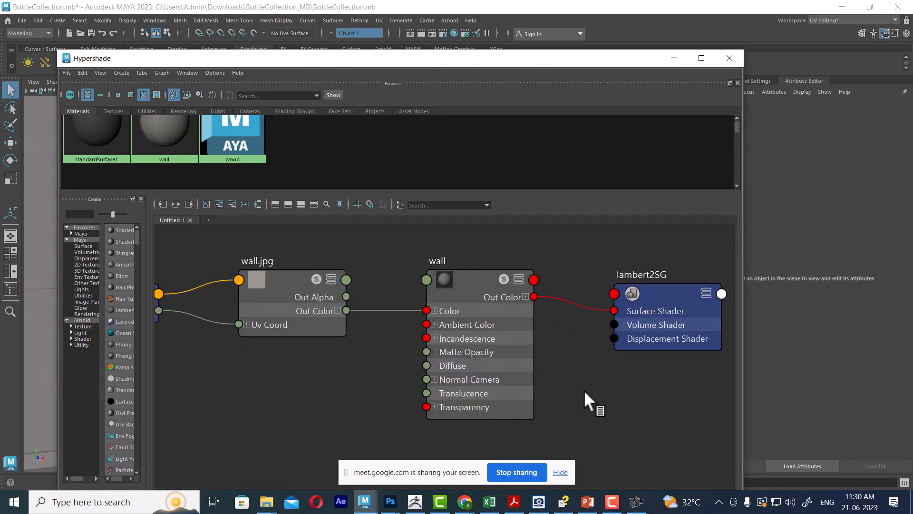
{"action": "middle_click_drag", "start_coordinate": [604, 374], "coordinate": [612, 401]}
{"action": "left_click", "coordinate": [426, 300]}
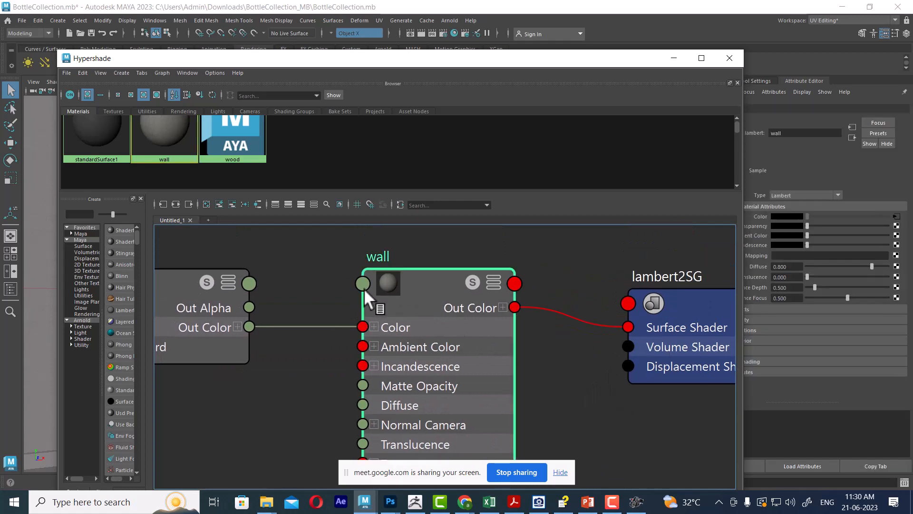
{"action": "middle_click_drag", "start_coordinate": [302, 283], "coordinate": [404, 310]}
{"action": "left_click", "coordinate": [251, 310]}
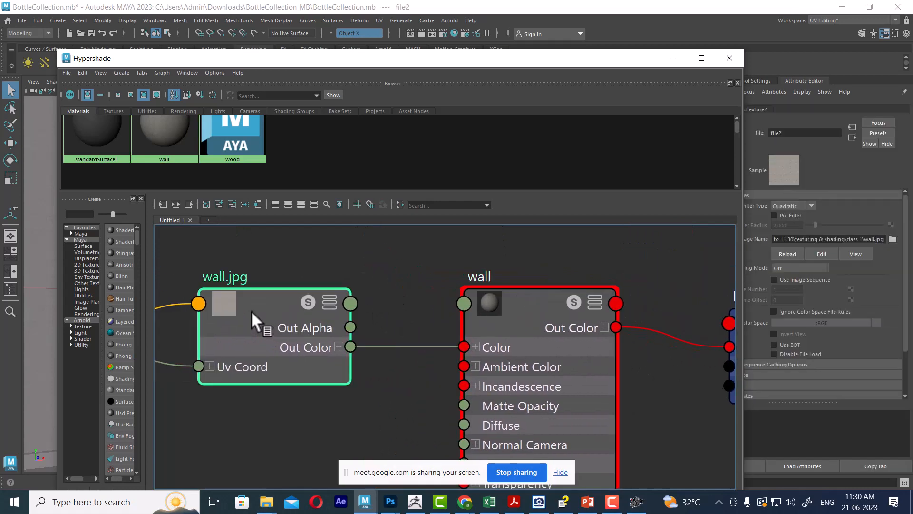
- Show the whole wall network and widen the Hypershade's node creation list so that node names fit
{"action": "scroll", "coordinate": [492, 324], "scroll_direction": "down", "scroll_amount": 3}
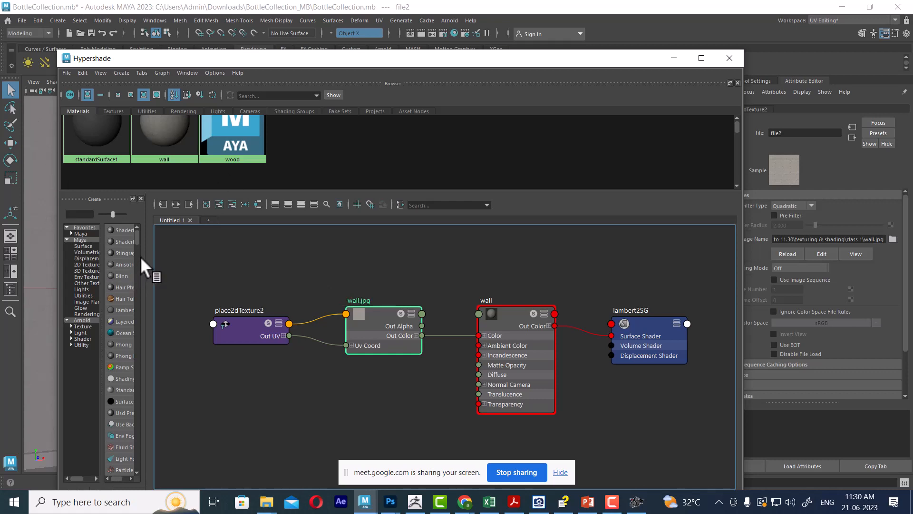
{"action": "left_click_drag", "start_coordinate": [142, 259], "coordinate": [166, 264]}
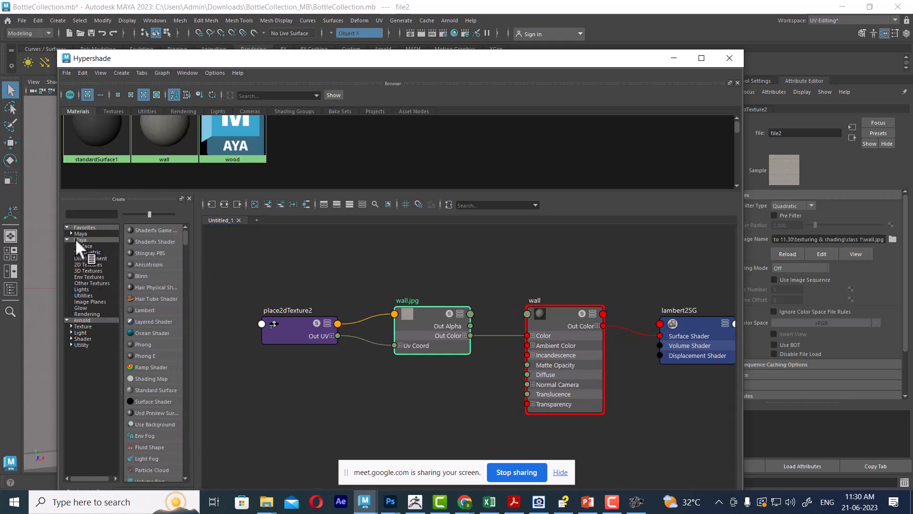
- Create a 2D File texture node and load wood.jpg from the class 1 folder as its image
{"action": "left_click", "coordinate": [84, 263]}
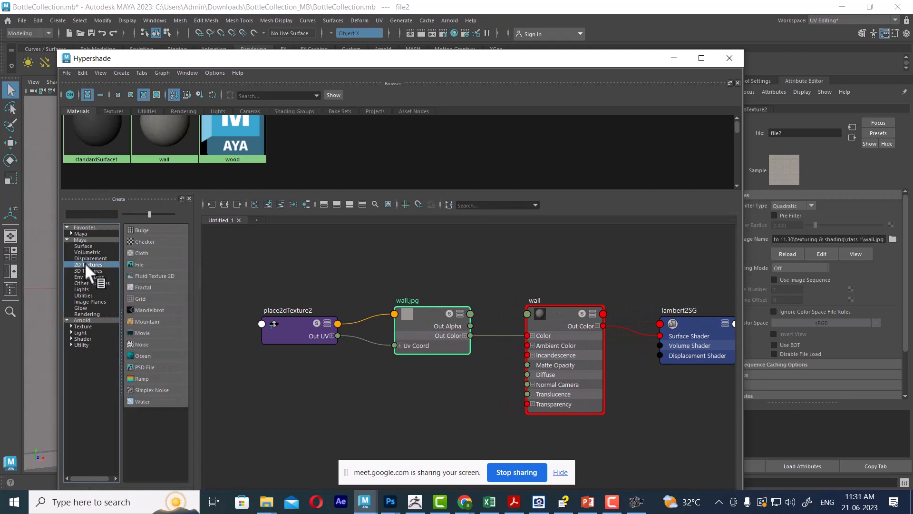
{"action": "left_click", "coordinate": [143, 264]}
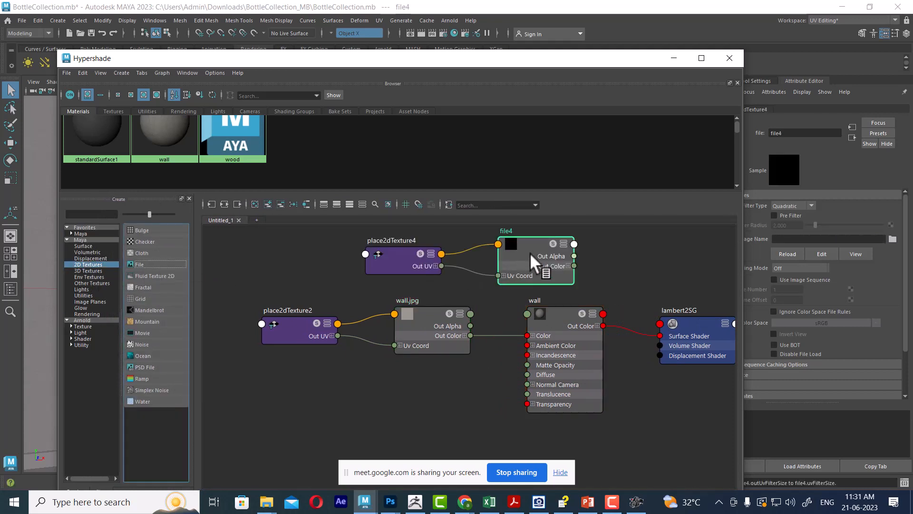
{"action": "left_click", "coordinate": [892, 239]}
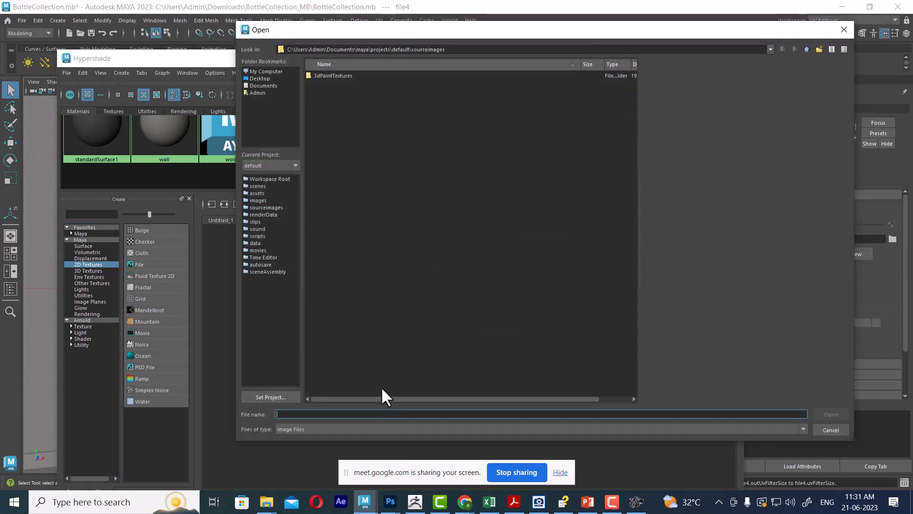
{"action": "mouse_move", "coordinate": [268, 501]}
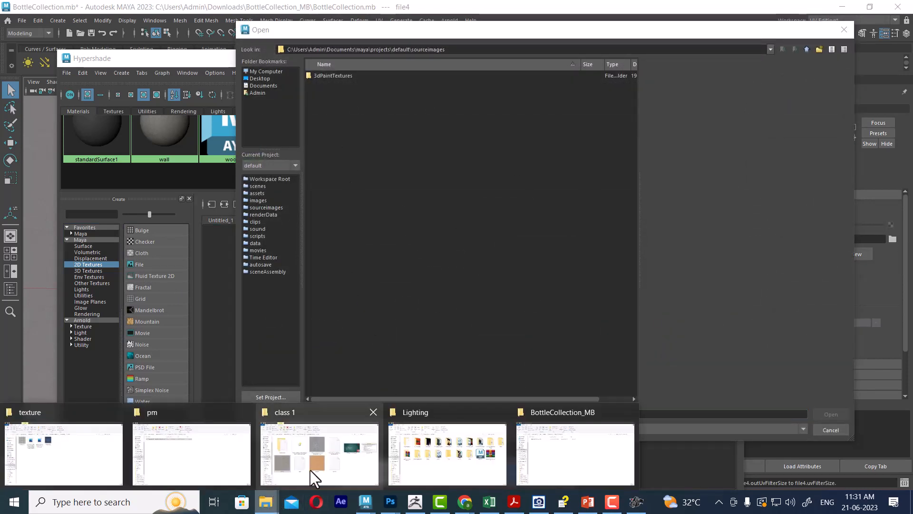
{"action": "left_click", "coordinate": [316, 475]}
{"action": "left_click", "coordinate": [474, 96]}
{"action": "key", "text": "ctrl+c"}
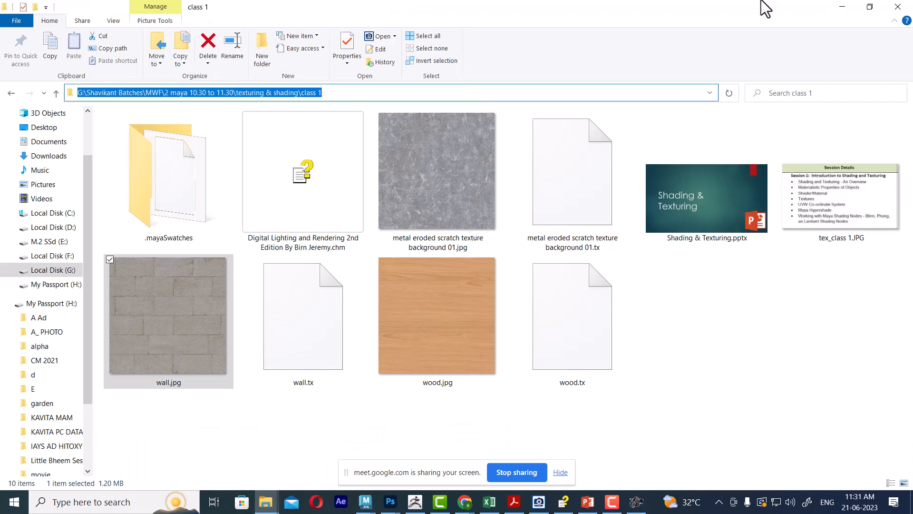
{"action": "left_click", "coordinate": [842, 7]}
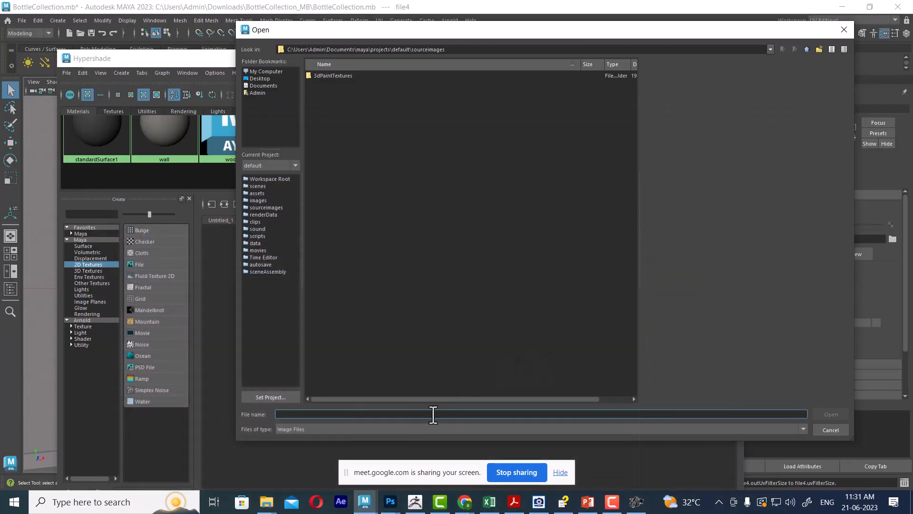
{"action": "key", "text": "ctrl+v"}
{"action": "key", "text": "Return"}
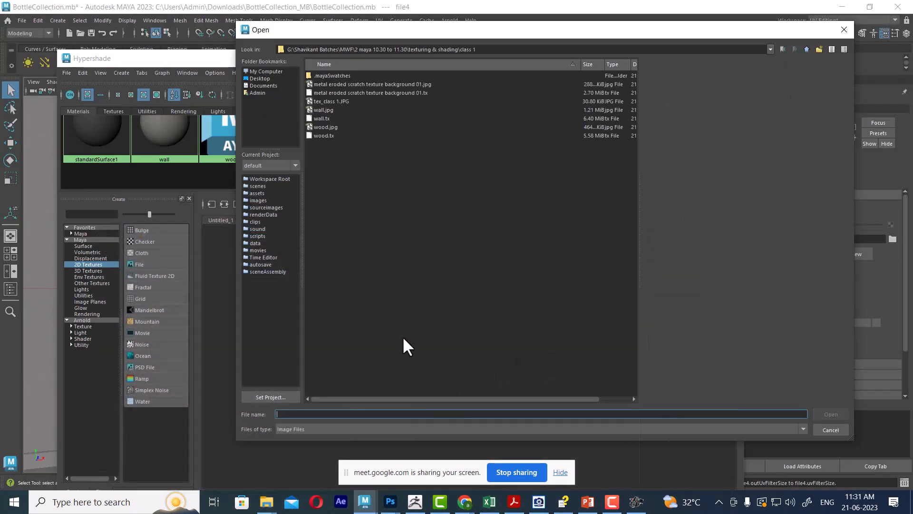
{"action": "left_click", "coordinate": [320, 126]}
{"action": "double_click", "coordinate": [320, 126]}
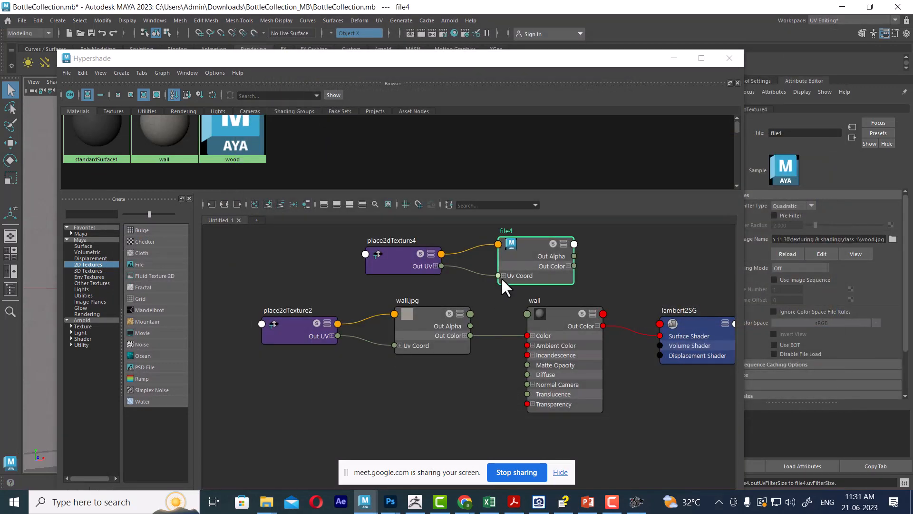
- Connect the wood file texture's Out Color to the wall material's Color and render the scene in the Render View
{"action": "middle_click_drag", "start_coordinate": [607, 275], "coordinate": [619, 283], "text": "alt"}
{"action": "left_click_drag", "start_coordinate": [422, 263], "coordinate": [372, 256]}
{"action": "left_click_drag", "start_coordinate": [537, 265], "coordinate": [542, 344]}
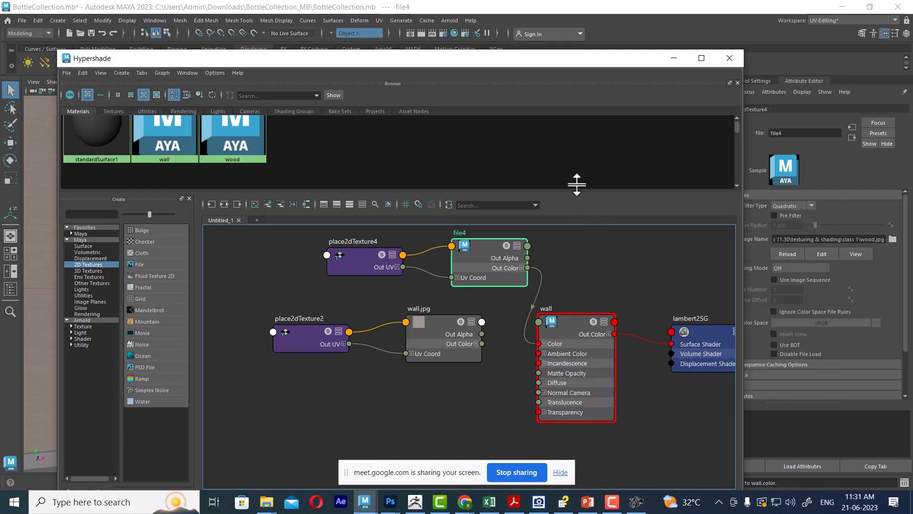
{"action": "left_click_drag", "start_coordinate": [516, 65], "coordinate": [812, 159]}
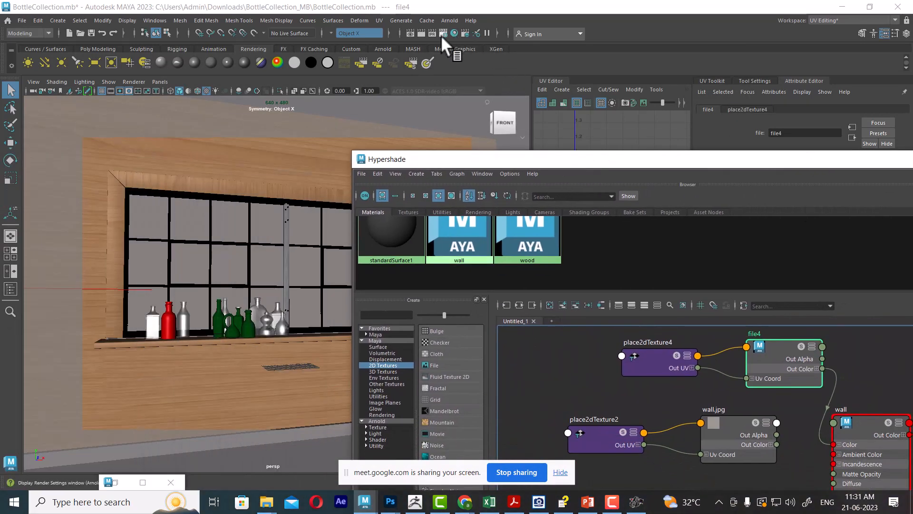
{"action": "left_click", "coordinate": [422, 33]}
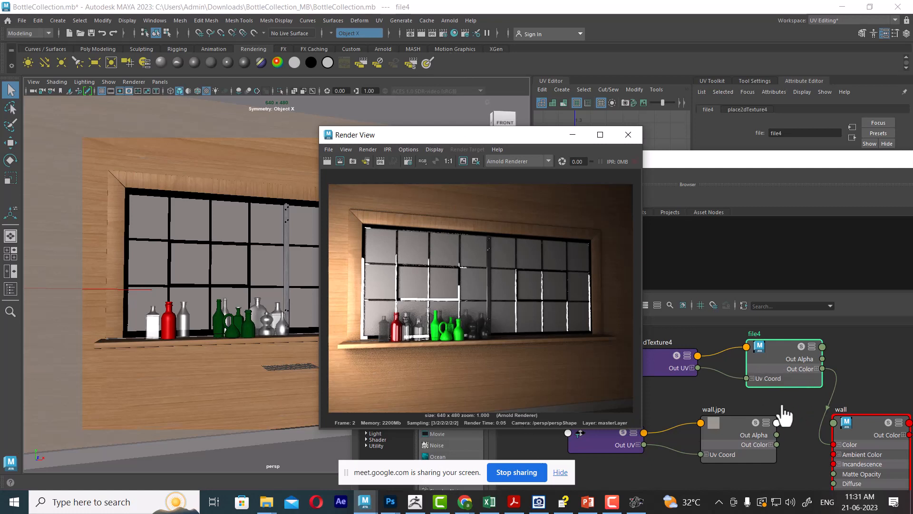
- Switch to PowerPoint, highlight the Maya Hypershade slide's text on building shading networks, and return to Maya
{"action": "scroll", "coordinate": [887, 364], "scroll_direction": "down", "scroll_amount": 3}
{"action": "left_click", "coordinate": [887, 363]}
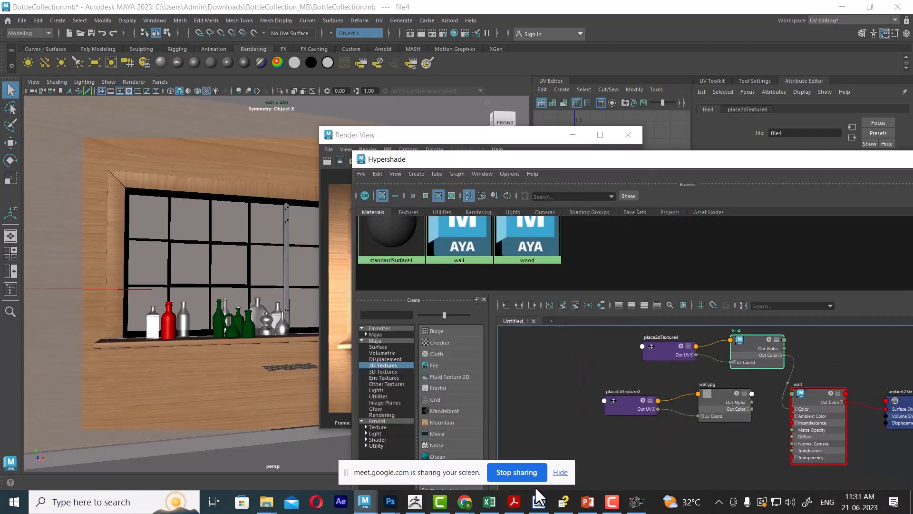
{"action": "left_click", "coordinate": [587, 502]}
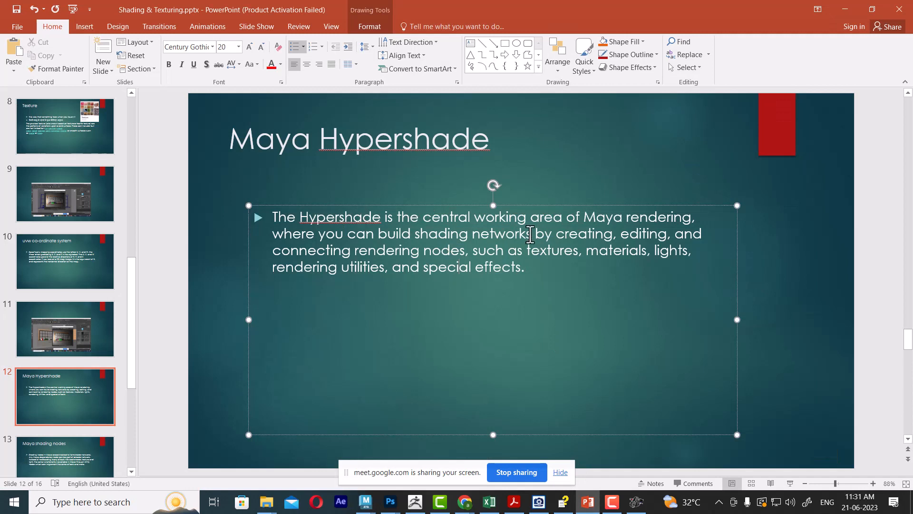
{"action": "left_click_drag", "start_coordinate": [595, 217], "coordinate": [623, 218]}
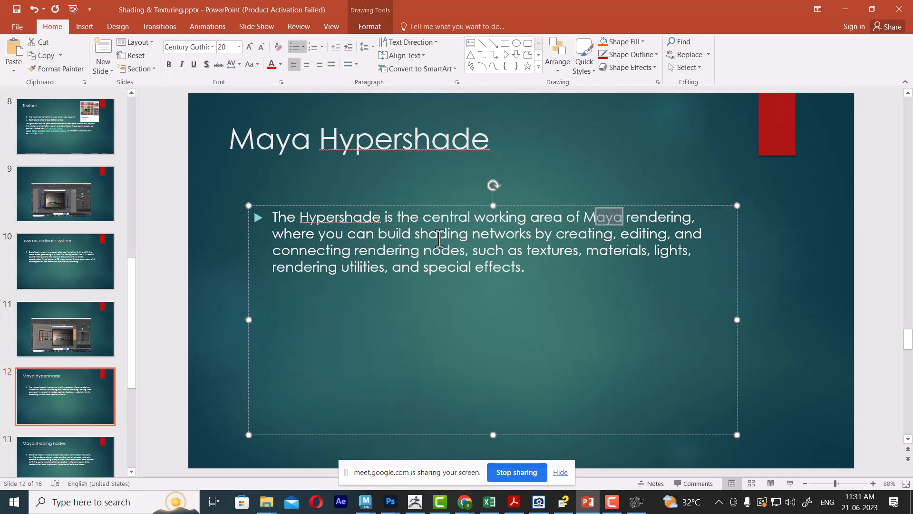
{"action": "left_click_drag", "start_coordinate": [370, 236], "coordinate": [665, 236]}
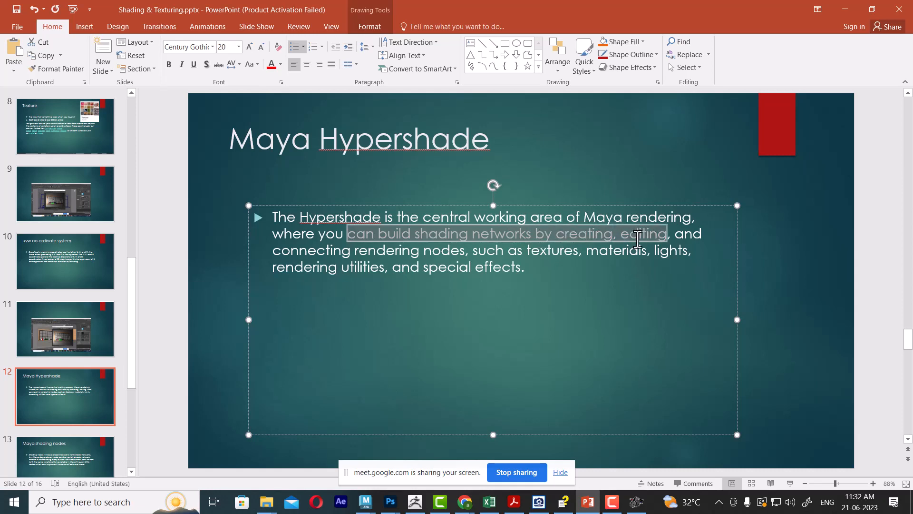
{"action": "left_click", "coordinate": [845, 9]}
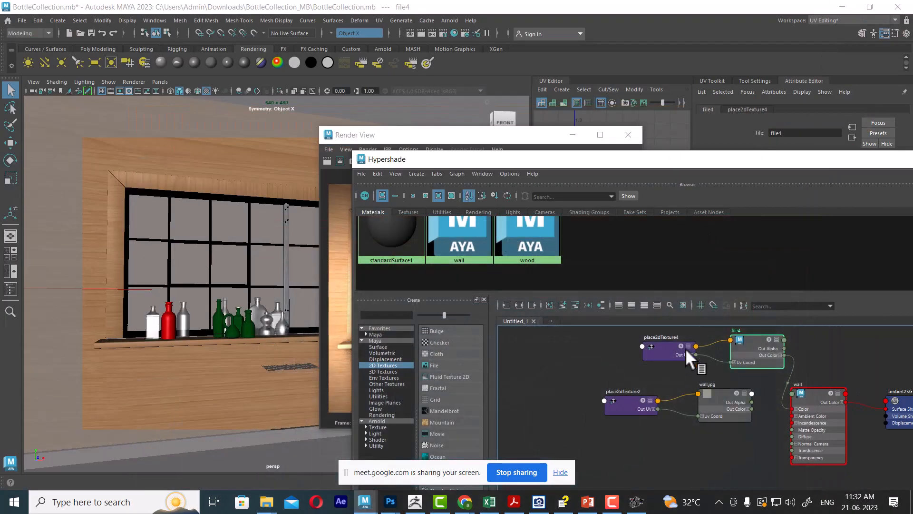
- Examine the wood texture's 2D placement attributes, its file node and the wall material node
{"action": "left_click_drag", "start_coordinate": [755, 161], "coordinate": [285, 174]}
{"action": "left_click", "coordinate": [748, 109]}
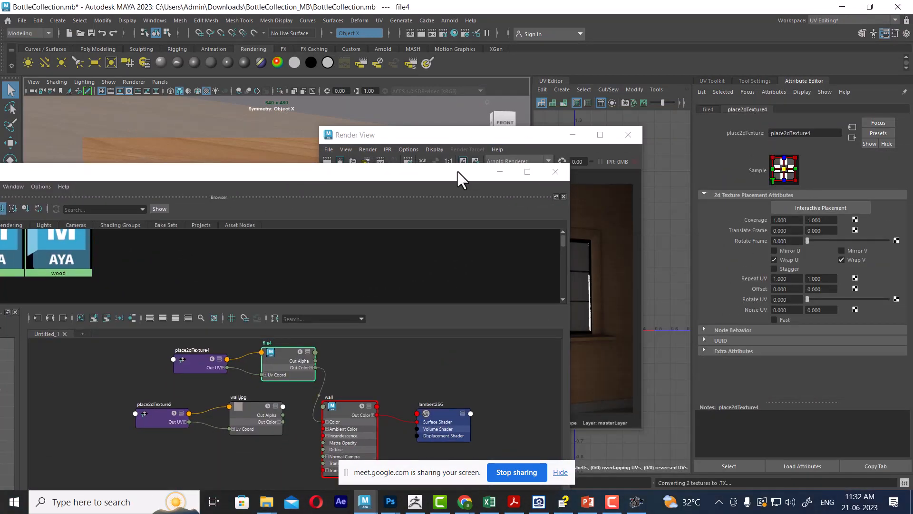
{"action": "left_click_drag", "start_coordinate": [457, 172], "coordinate": [542, 304]}
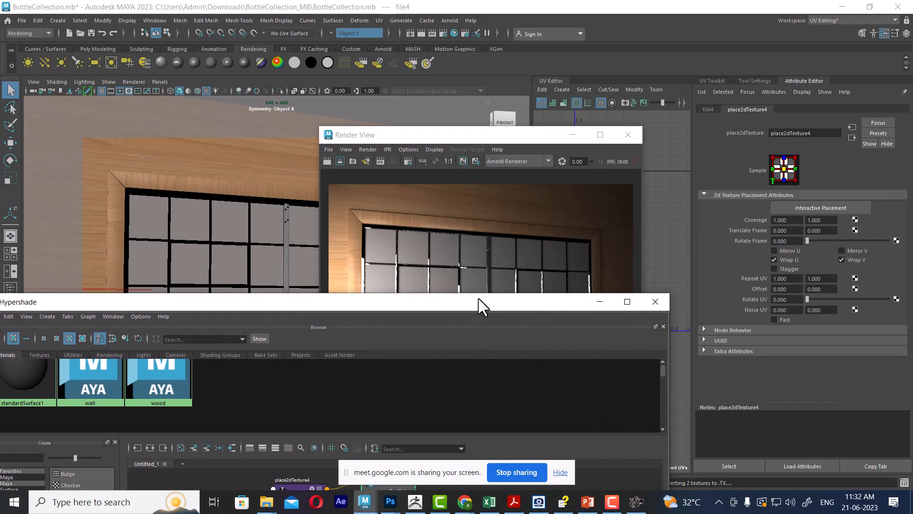
{"action": "left_click_drag", "start_coordinate": [479, 299], "coordinate": [694, 217]}
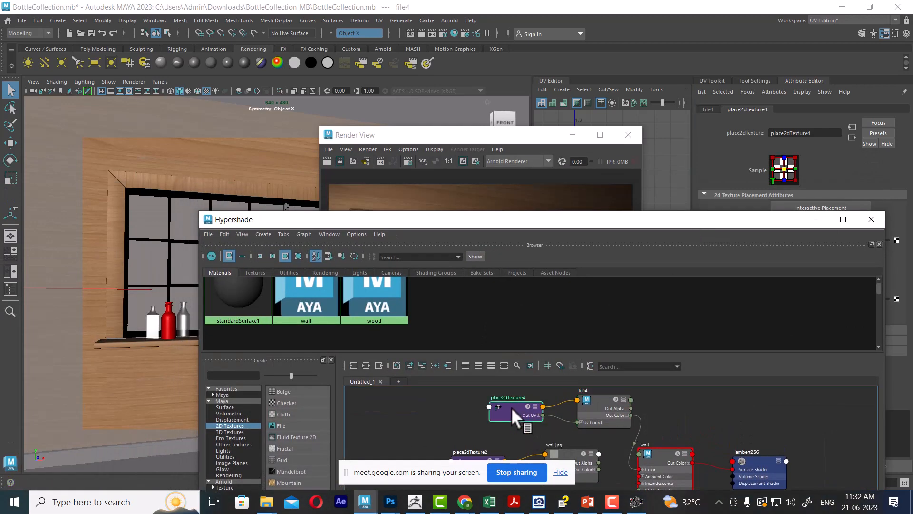
{"action": "left_click", "coordinate": [598, 402]}
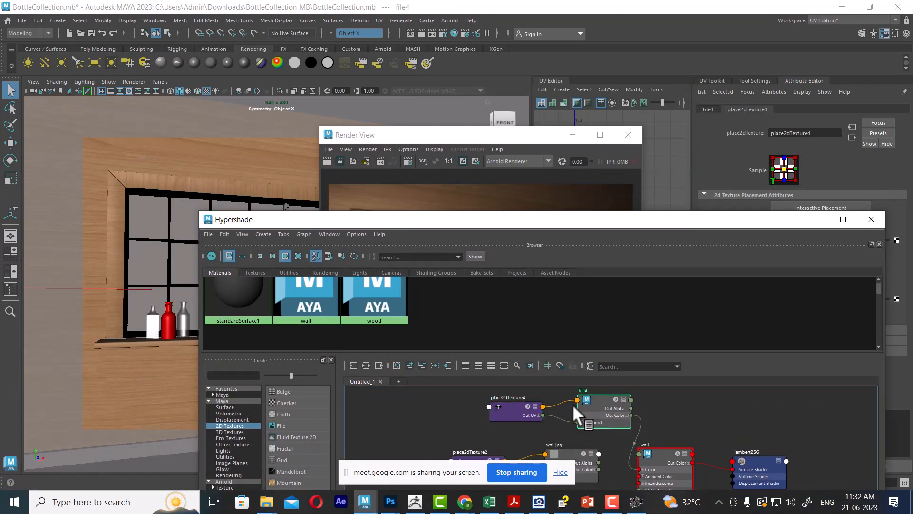
{"action": "left_click", "coordinate": [660, 453]}
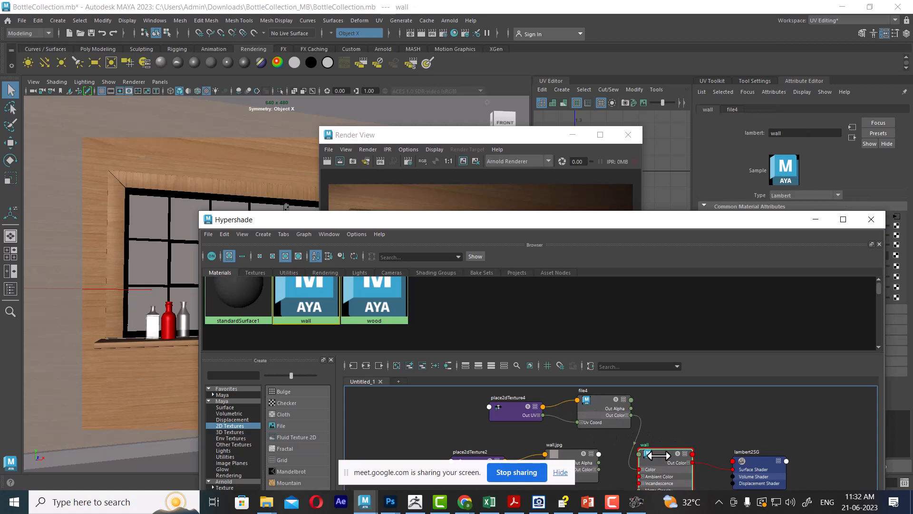
- Set Repeat UV to 5 in both directions in the wood texture's placement node
{"action": "left_click", "coordinate": [597, 400]}
{"action": "left_click_drag", "start_coordinate": [707, 219], "coordinate": [561, 250]}
{"action": "left_click", "coordinate": [786, 278]}
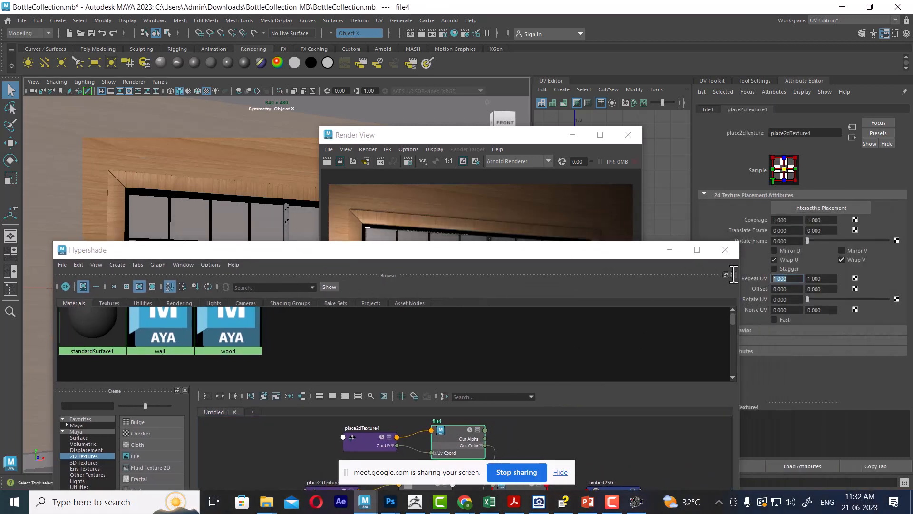
{"action": "type", "text": "5"}
{"action": "key", "text": "Tab"}
{"action": "type", "text": "5"}
{"action": "key", "text": "Return"}
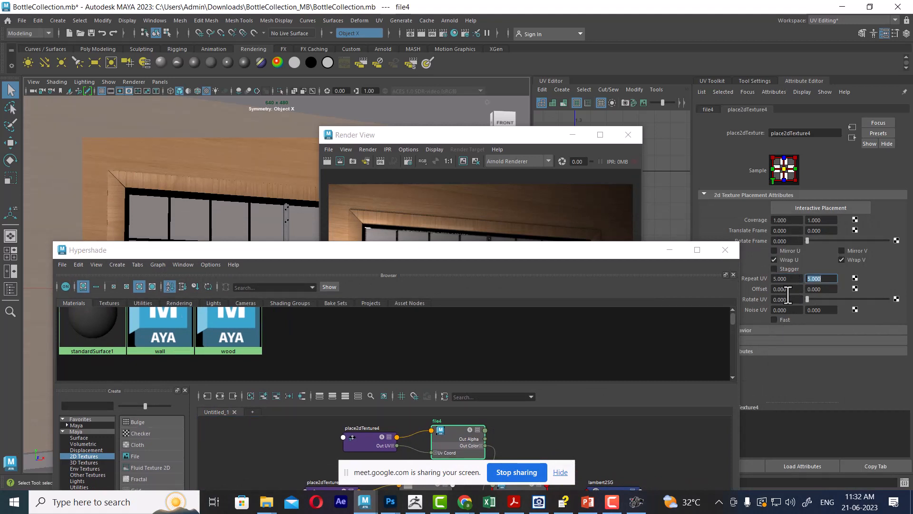
- Set the wood texture's U offset to 0.3 and Rotate UV to about 51.4, with the viewport's resolution gate hidden
{"action": "left_click_drag", "start_coordinate": [628, 256], "coordinate": [616, 371]}
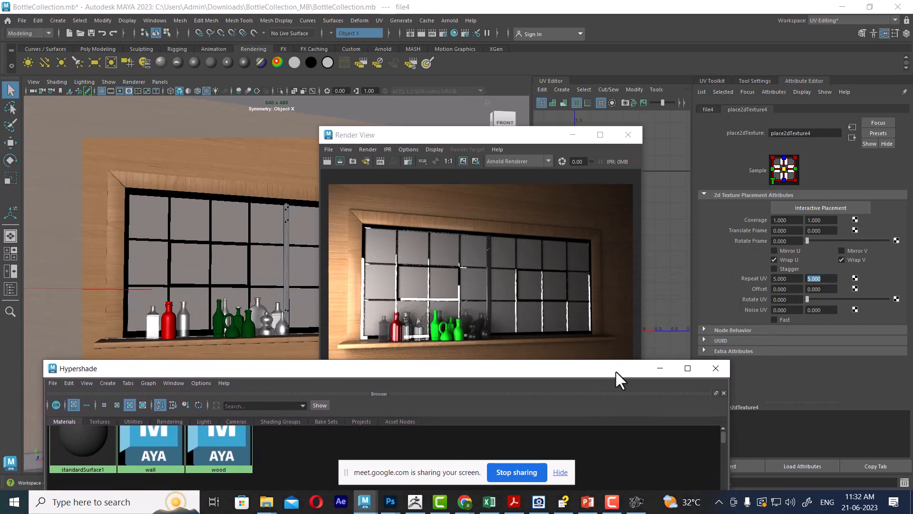
{"action": "mouse_move", "coordinate": [794, 289]}
{"action": "left_mouse_down", "text": "ctrl"}
{"action": "mouse_move", "coordinate": [806, 289]}
{"action": "mouse_move", "coordinate": [787, 294]}
{"action": "left_mouse_up", "text": "ctrl"}
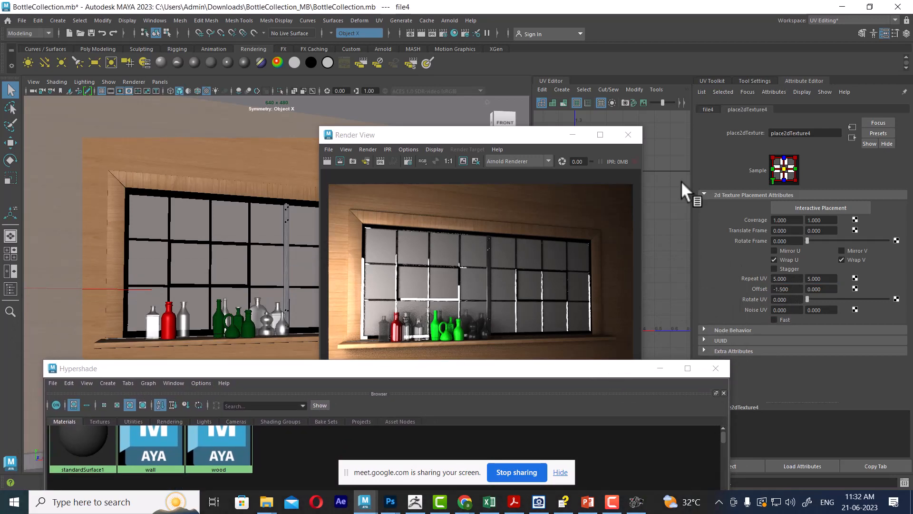
{"action": "left_click", "coordinate": [572, 136]}
{"action": "left_click", "coordinate": [120, 90]}
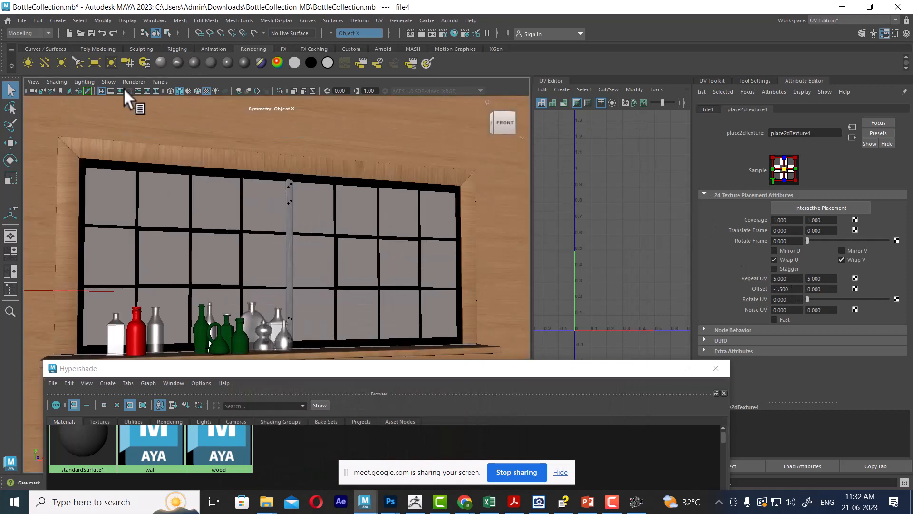
{"action": "middle_click_drag", "start_coordinate": [193, 173], "coordinate": [370, 293], "text": "alt"}
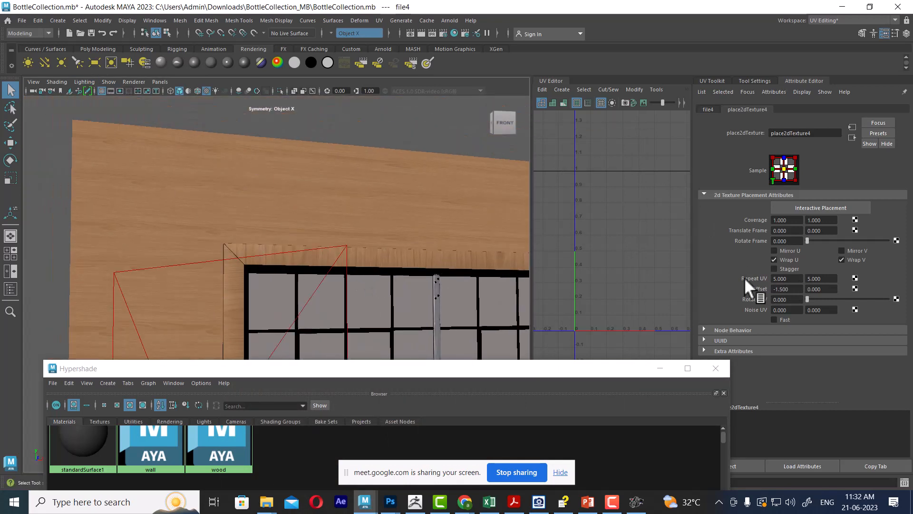
{"action": "left_click_drag", "start_coordinate": [796, 289], "coordinate": [815, 300], "text": "ctrl"}
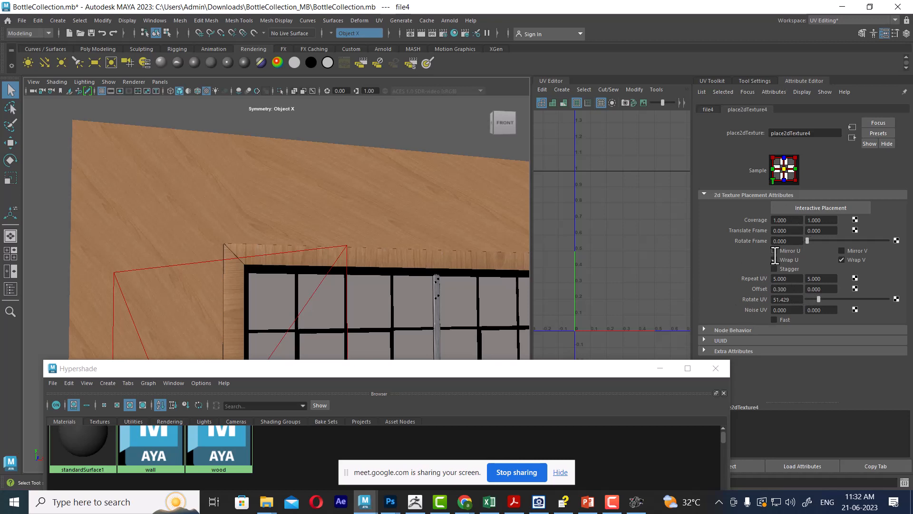
- Try a coverage of 0.3 in U and 0.5 in V for the wood texture on the wall
{"action": "scroll", "coordinate": [461, 233], "scroll_direction": "down", "scroll_amount": 5}
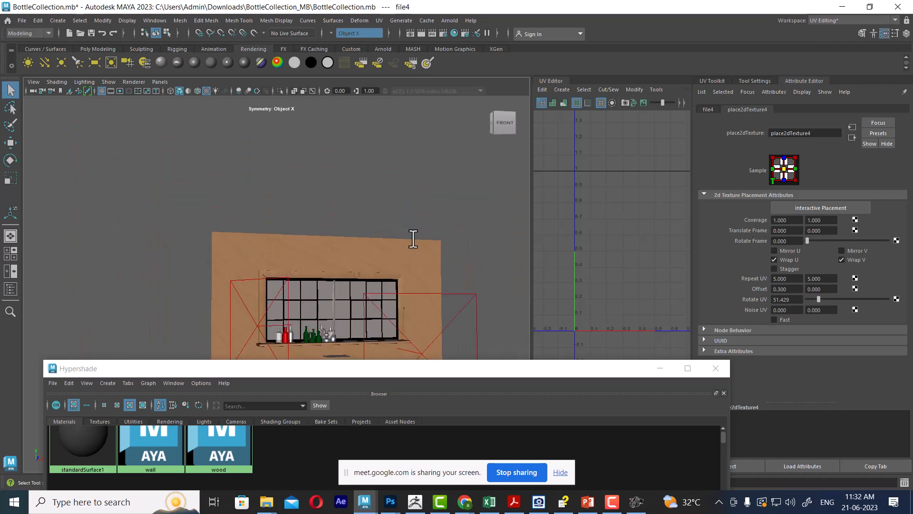
{"action": "scroll", "coordinate": [413, 228], "scroll_direction": "up", "scroll_amount": 5}
{"action": "left_click", "coordinate": [794, 220]}
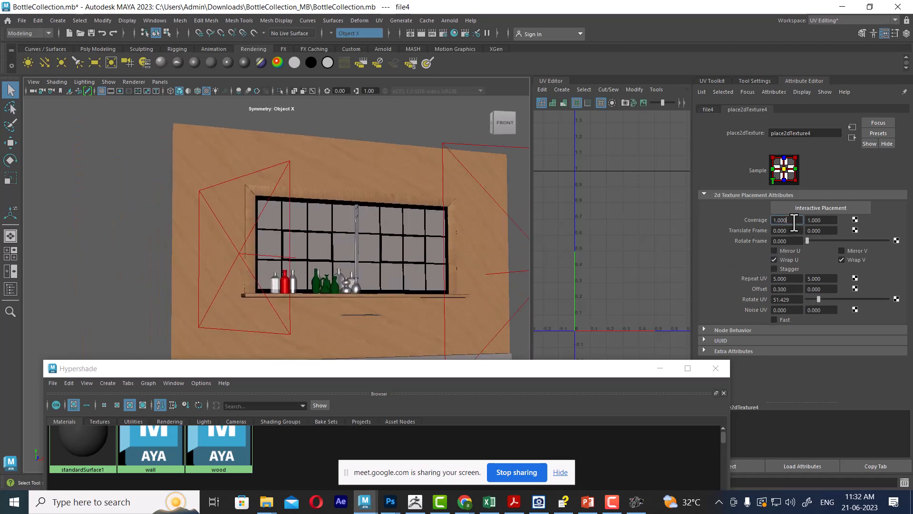
{"action": "mouse_move", "coordinate": [794, 222]}
{"action": "left_mouse_down", "text": "ctrl"}
{"action": "mouse_move", "coordinate": [804, 223]}
{"action": "mouse_move", "coordinate": [761, 215]}
{"action": "mouse_move", "coordinate": [790, 215]}
{"action": "left_mouse_up", "text": "ctrl"}
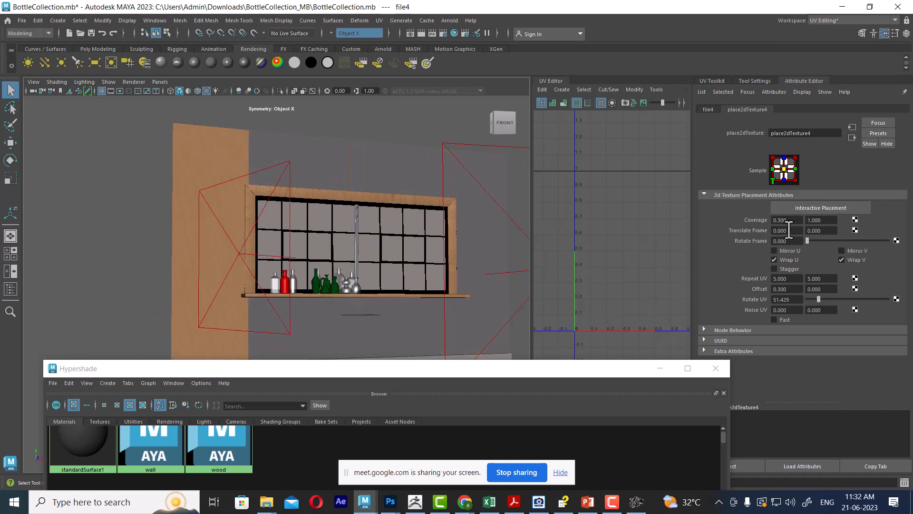
{"action": "double_click", "coordinate": [827, 219]}
{"action": "type", "text": "0.5"}
{"action": "key", "text": "Return"}
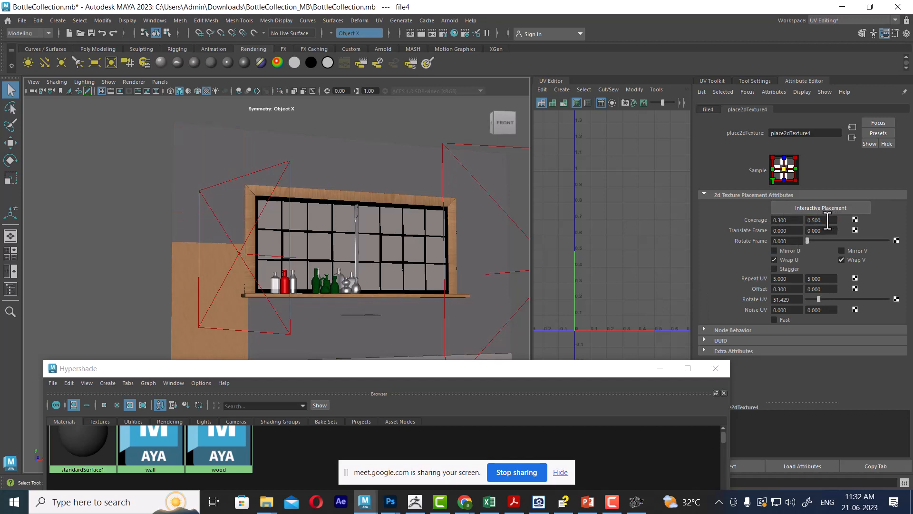
- Restore the wood texture's coverage to 1 in both U and V and view the wall up close
{"action": "key", "text": "shift+Tab"}
{"action": "type", "text": "1"}
{"action": "key", "text": "Tab"}
{"action": "type", "text": "1"}
{"action": "key", "text": "Return"}
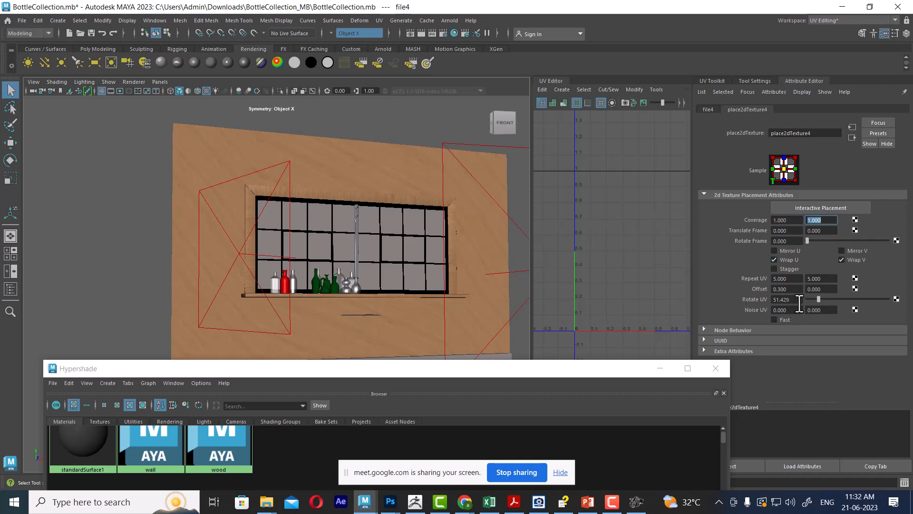
{"action": "middle_click_drag", "start_coordinate": [324, 193], "coordinate": [246, 175], "text": "alt"}
{"action": "right_click_drag", "start_coordinate": [246, 176], "coordinate": [270, 233], "text": "alt"}
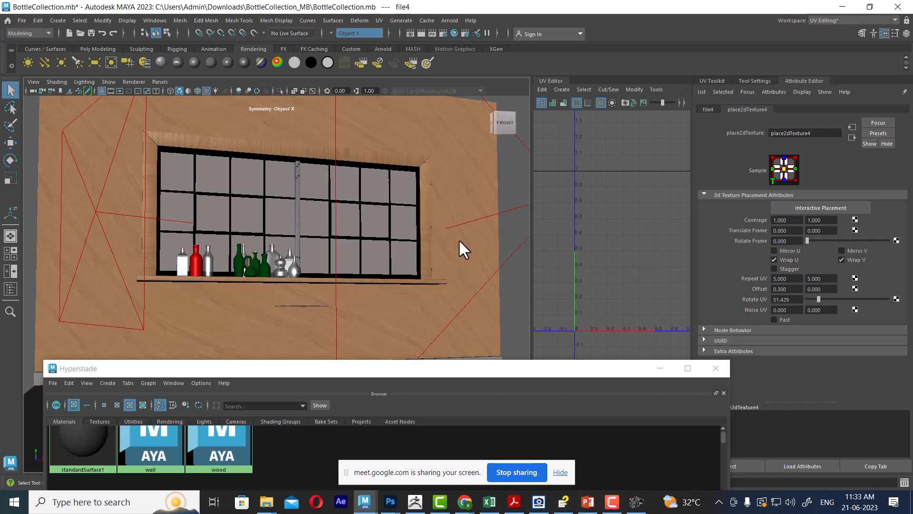
- Switch back to the Maya Hypershade slide in PowerPoint
{"action": "key", "text": "alt+Tab"}
{"action": "left_click", "coordinate": [314, 167]}
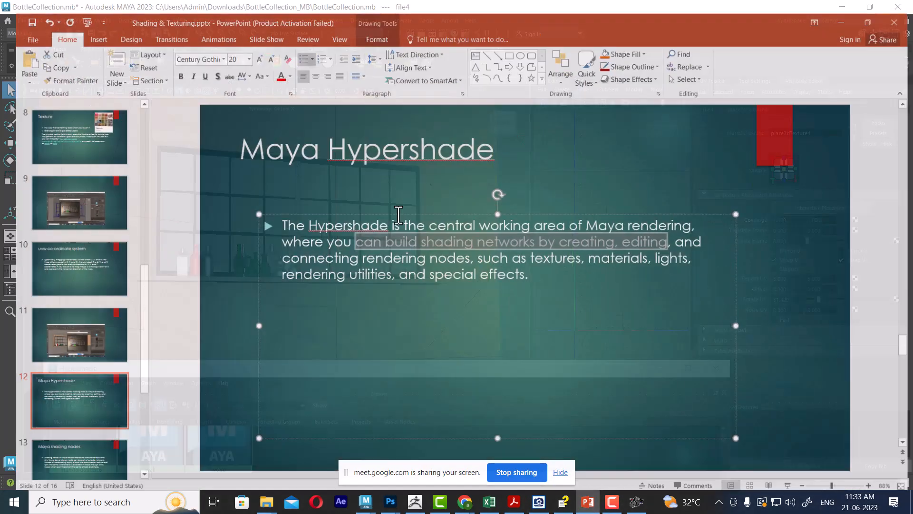
- Return from PowerPoint to Maya and maximize the Hypershade window
{"action": "left_click", "coordinate": [701, 234]}
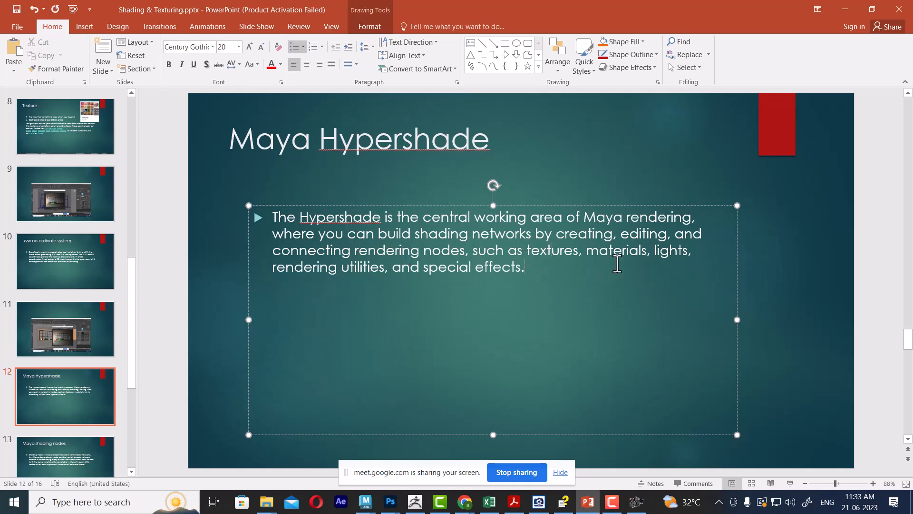
{"action": "left_click", "coordinate": [845, 8]}
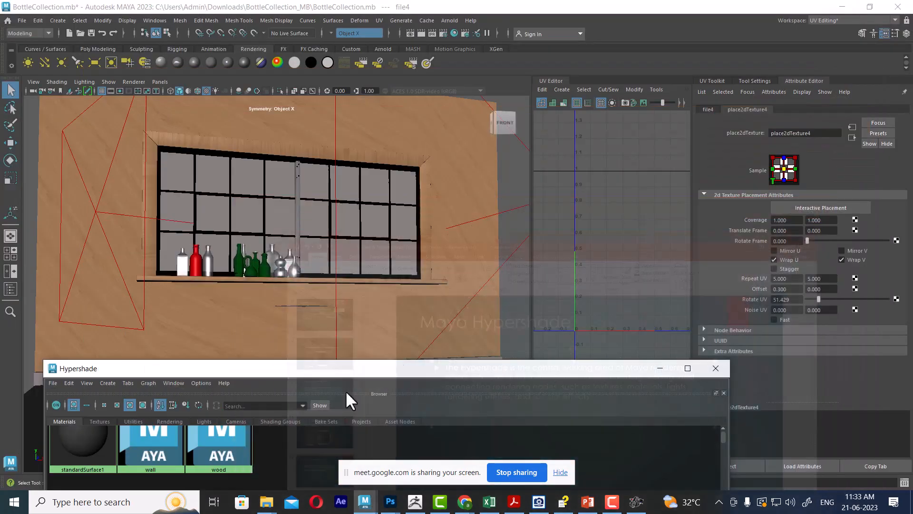
{"action": "double_click", "coordinate": [442, 370]}
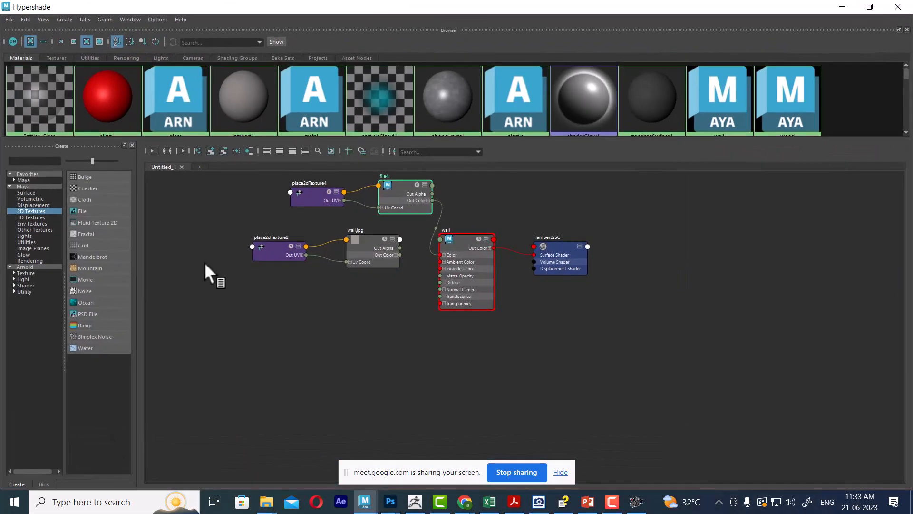
- Examine the textures, utilities, rendering, lights, cameras, shading groups, bake sets, projects and asset nodes in the Hypershade browser, ending on materials
{"action": "middle_click_drag", "start_coordinate": [88, 104], "coordinate": [42, 111]}
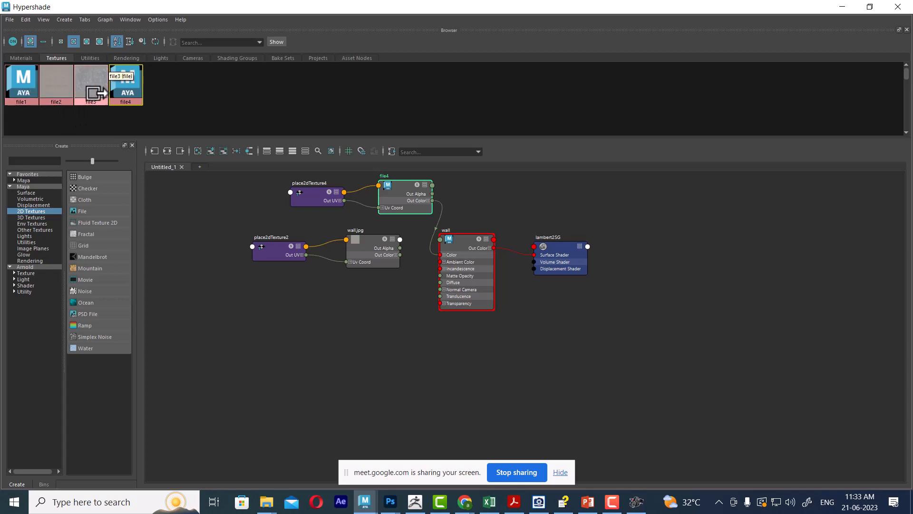
{"action": "middle_click_drag", "start_coordinate": [66, 98], "coordinate": [26, 95]}
{"action": "left_click", "coordinate": [28, 95]}
{"action": "left_click", "coordinate": [62, 95]}
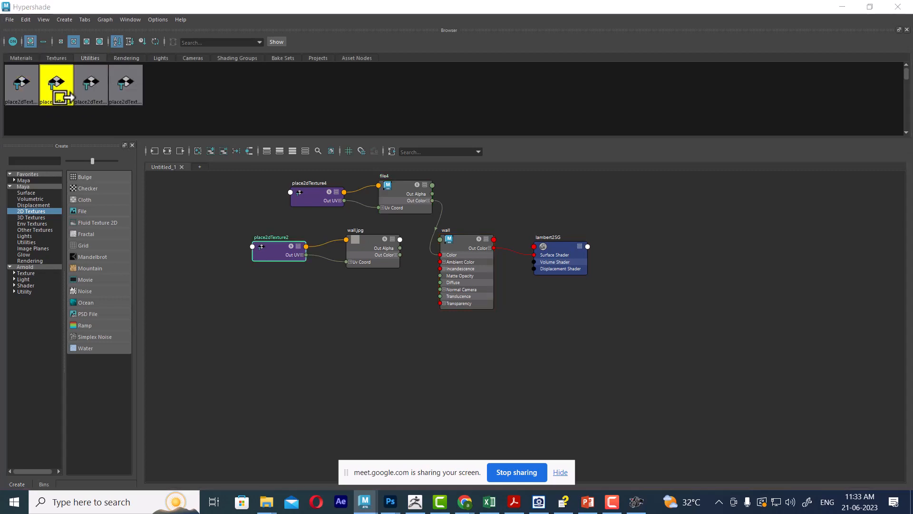
{"action": "left_click", "coordinate": [33, 89]}
{"action": "left_click", "coordinate": [53, 92]}
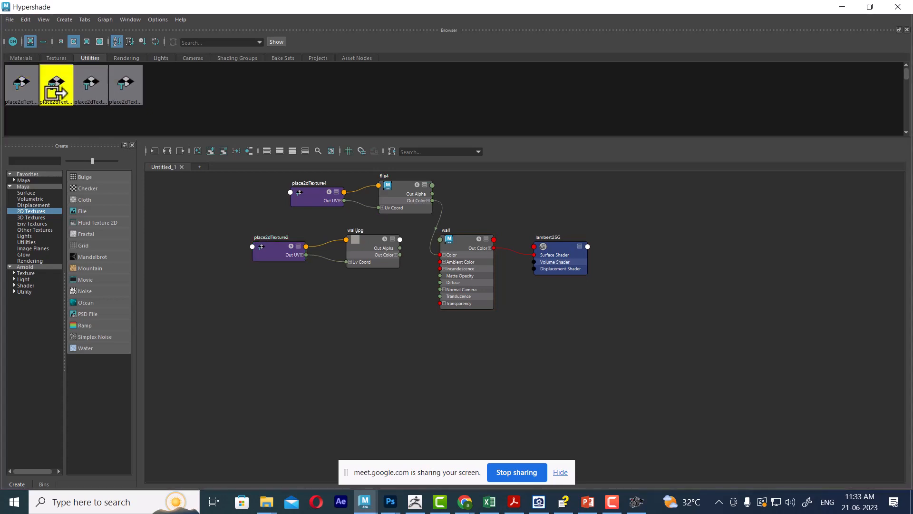
{"action": "left_click", "coordinate": [131, 58]}
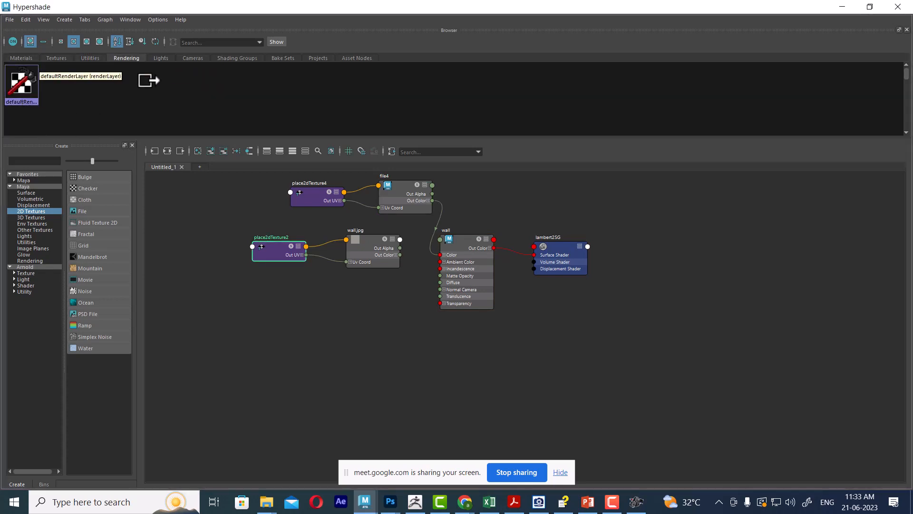
{"action": "left_click", "coordinate": [161, 58]}
{"action": "left_click", "coordinate": [30, 86]}
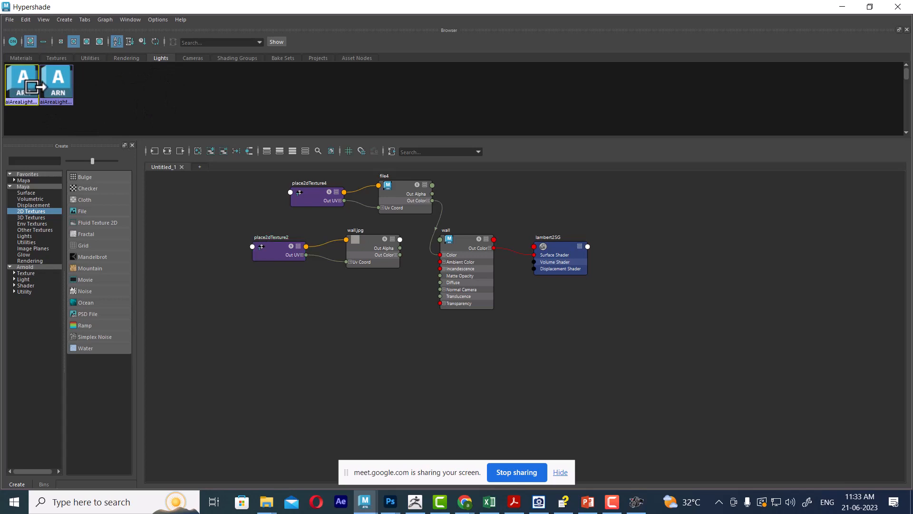
{"action": "left_click", "coordinate": [192, 58]}
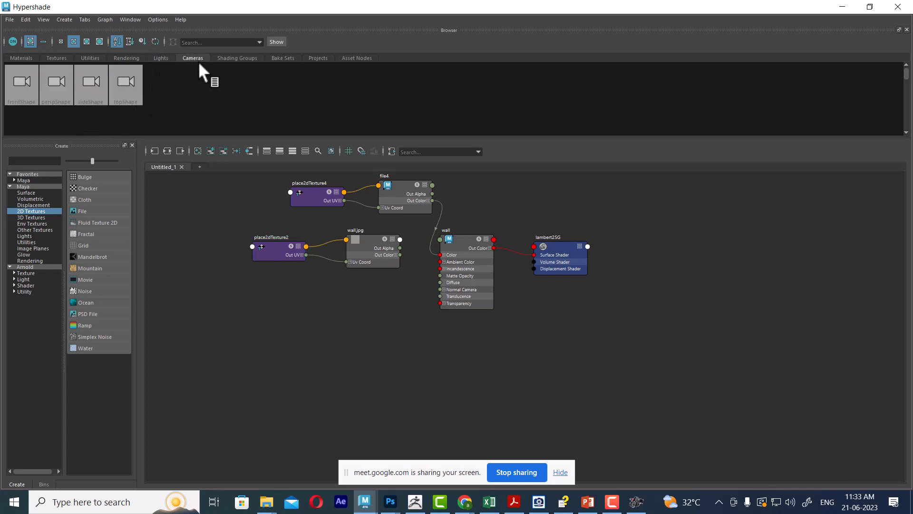
{"action": "left_click", "coordinate": [239, 57]}
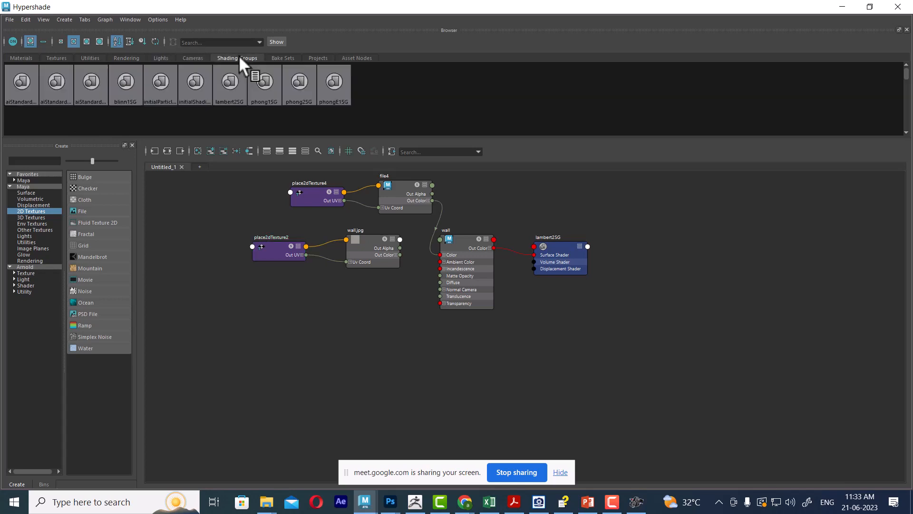
{"action": "left_click", "coordinate": [284, 57]}
{"action": "left_click", "coordinate": [316, 59]}
{"action": "left_click", "coordinate": [353, 60]}
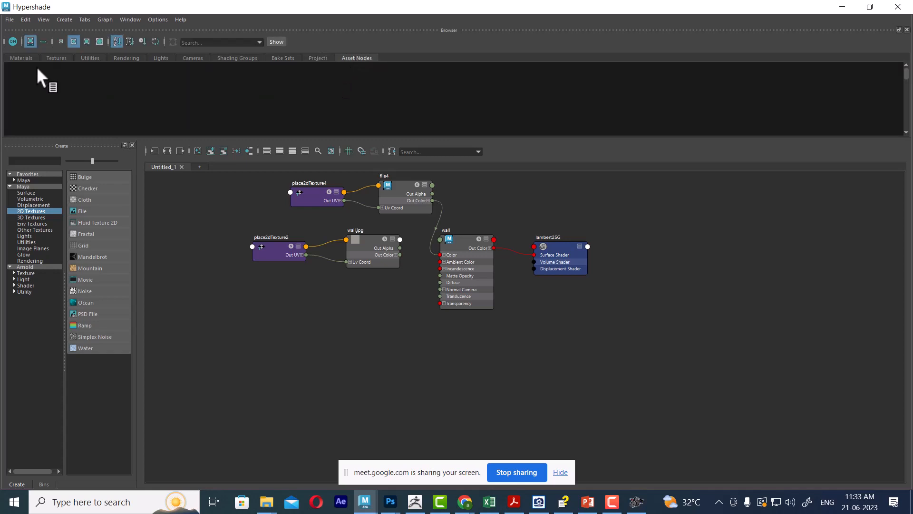
{"action": "left_click", "coordinate": [17, 59]}
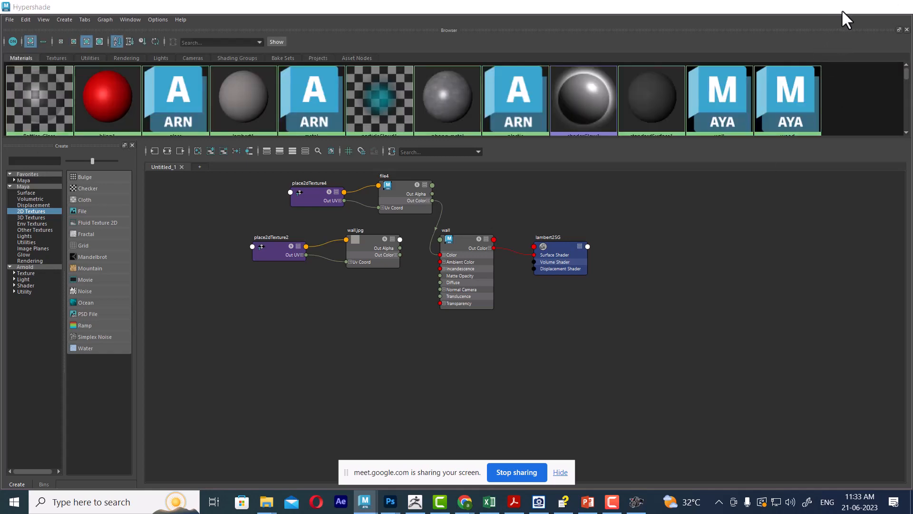
- Connect the Out Color of the wall.jpg texture node to the wall material's Color and view the result on the wall
{"action": "left_click", "coordinate": [842, 8]}
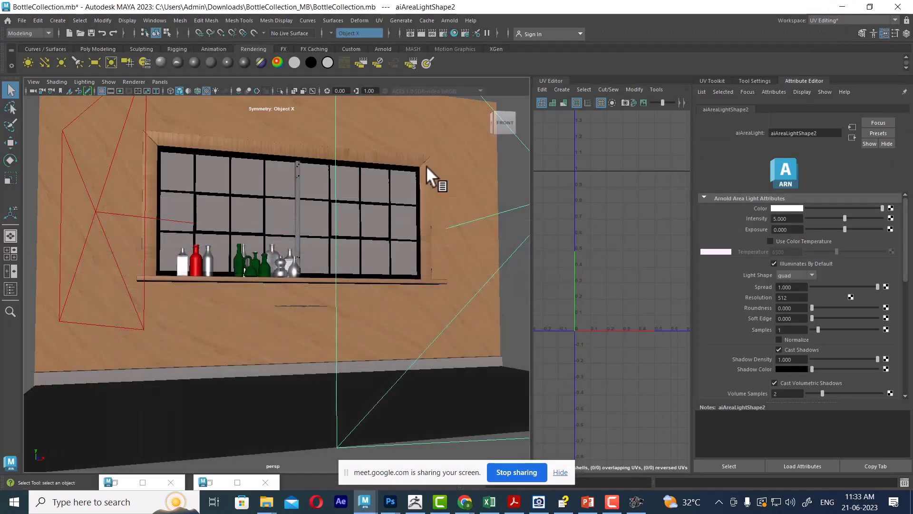
{"action": "left_click", "coordinate": [204, 482]}
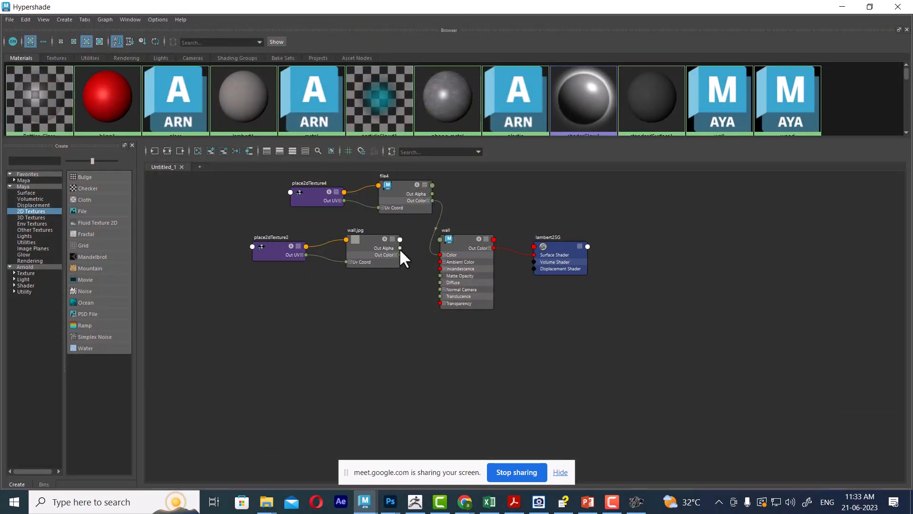
{"action": "scroll", "coordinate": [406, 264], "scroll_direction": "up", "scroll_amount": 4}
{"action": "left_click_drag", "start_coordinate": [392, 244], "coordinate": [471, 244]}
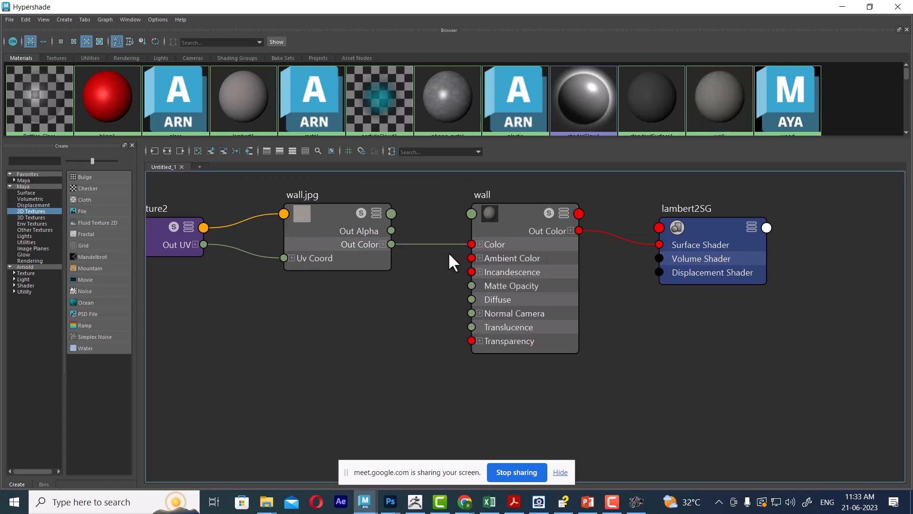
{"action": "left_click", "coordinate": [841, 12]}
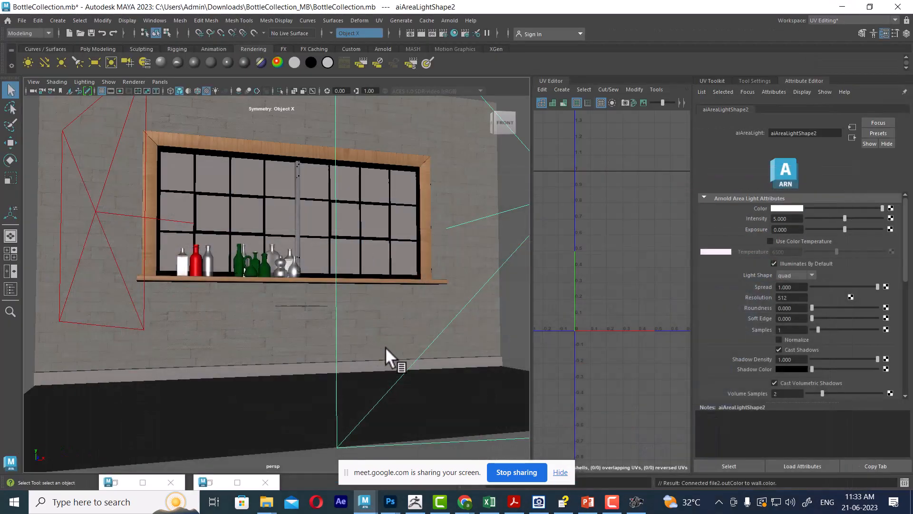
{"action": "left_click_drag", "start_coordinate": [386, 312], "coordinate": [428, 352], "text": "alt"}
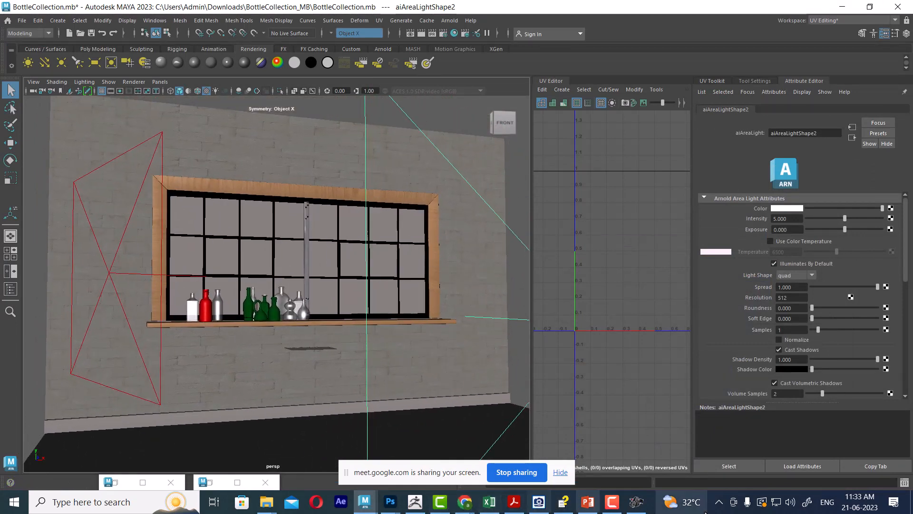
- Switch to PowerPoint and insert a new slide after the Maya Hypershade slide
{"action": "left_click", "coordinate": [588, 502]}
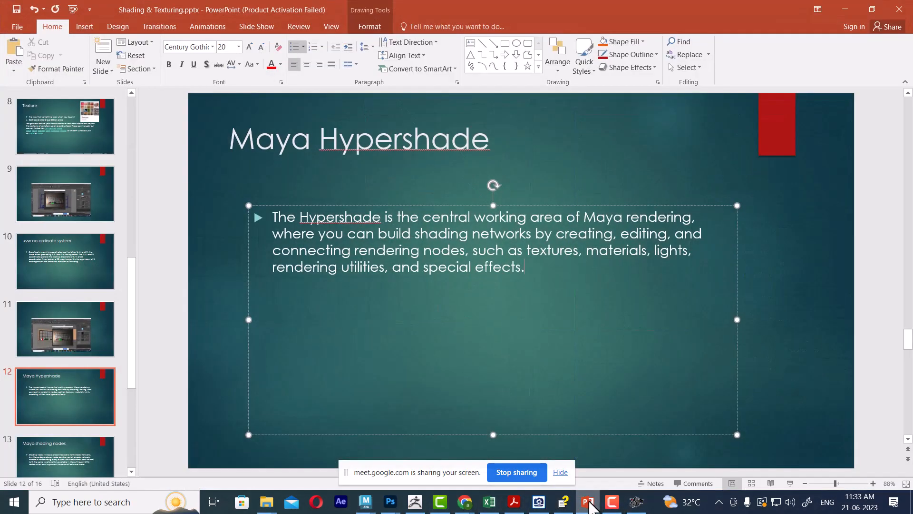
{"action": "right_click", "coordinate": [72, 398]}
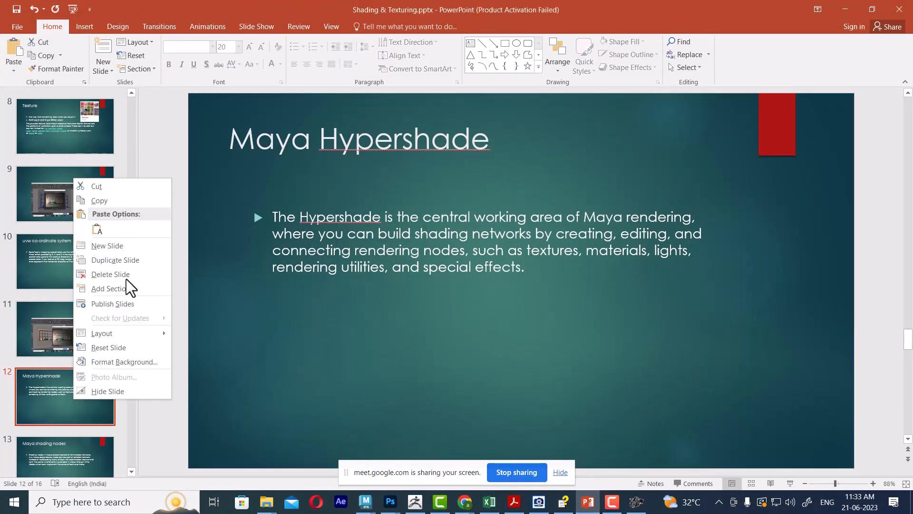
{"action": "left_click", "coordinate": [141, 245]}
- Switch back to Maya, connect file4's Out Color to the wall material's Color and render the perspective view with Arnold
{"action": "key", "text": "alt+Tab"}
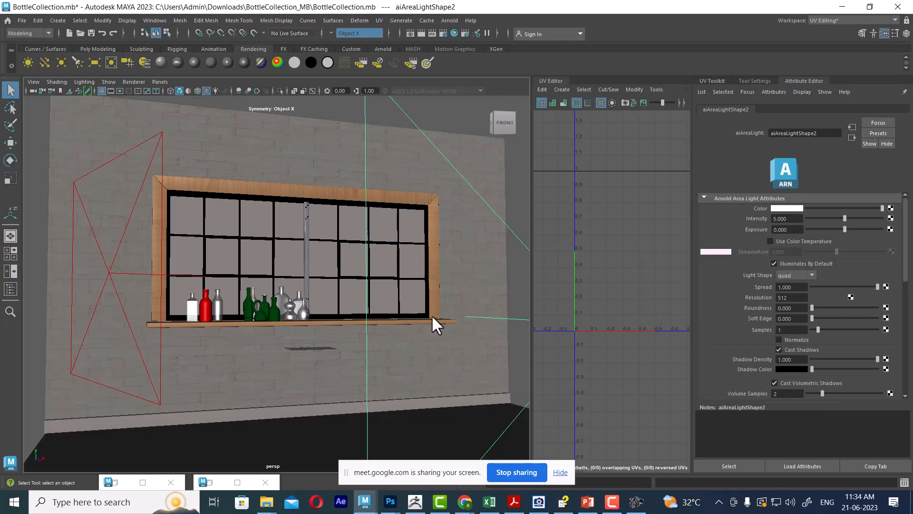
{"action": "left_click", "coordinate": [213, 477]}
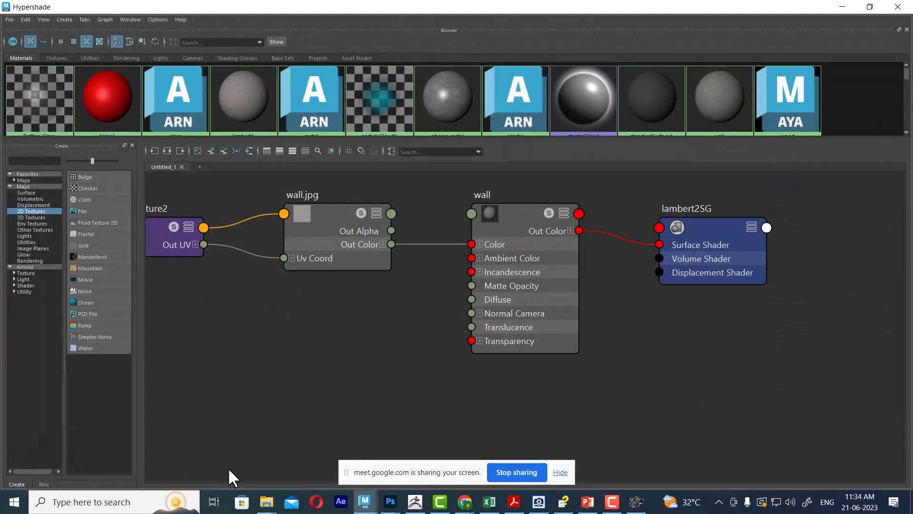
{"action": "middle_click_drag", "start_coordinate": [380, 315], "coordinate": [363, 429], "text": "alt"}
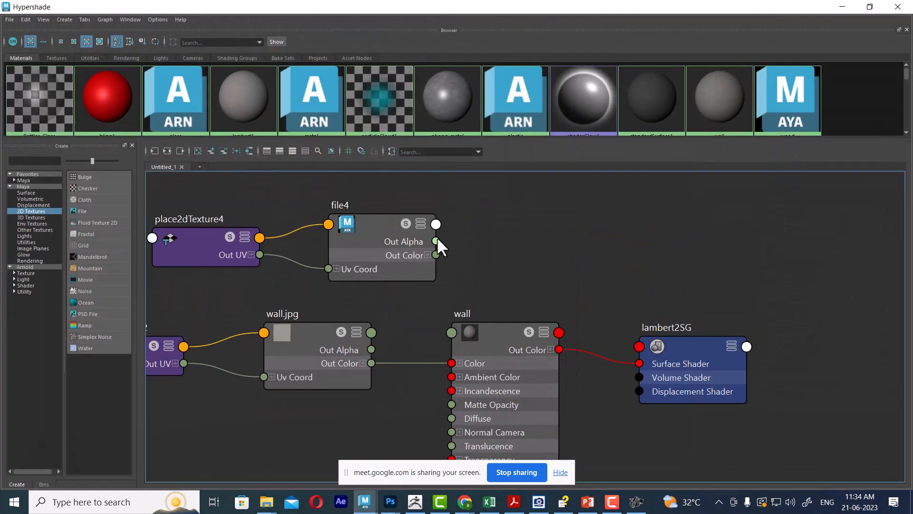
{"action": "left_click_drag", "start_coordinate": [436, 256], "coordinate": [452, 363]}
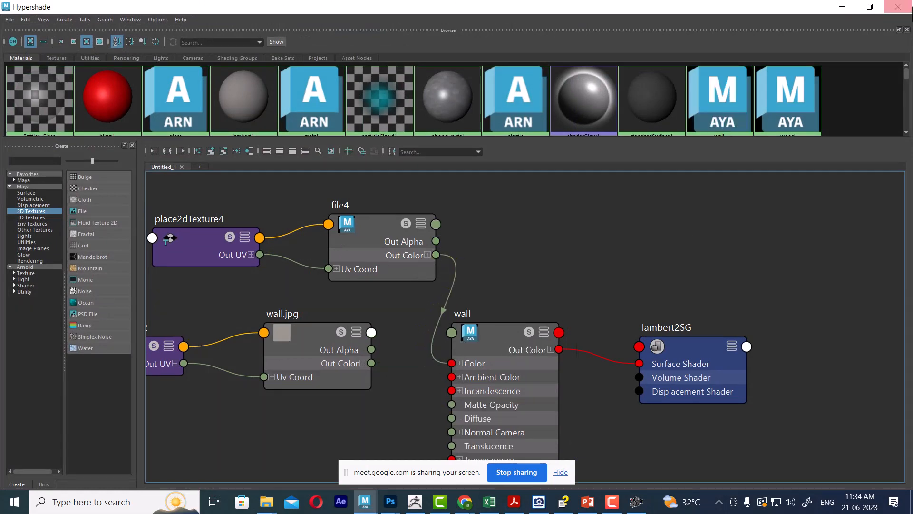
{"action": "left_click", "coordinate": [842, 5]}
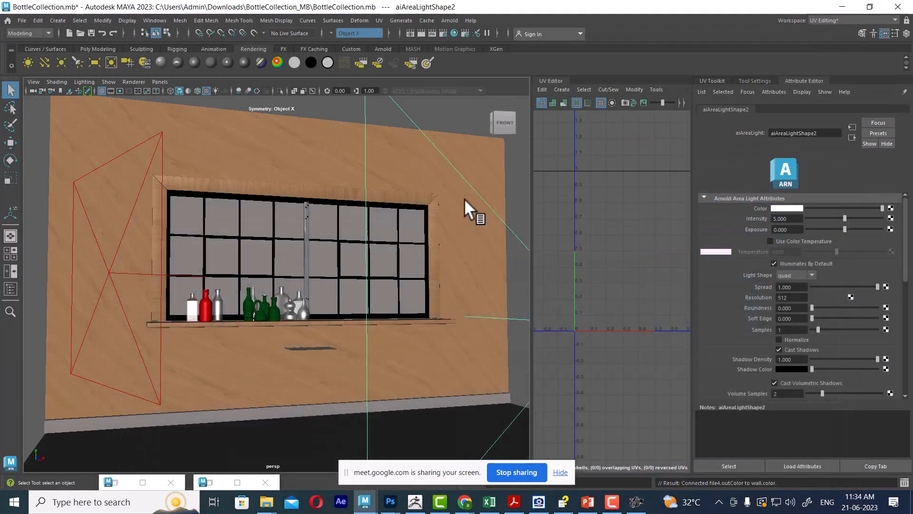
{"action": "left_click", "coordinate": [421, 34]}
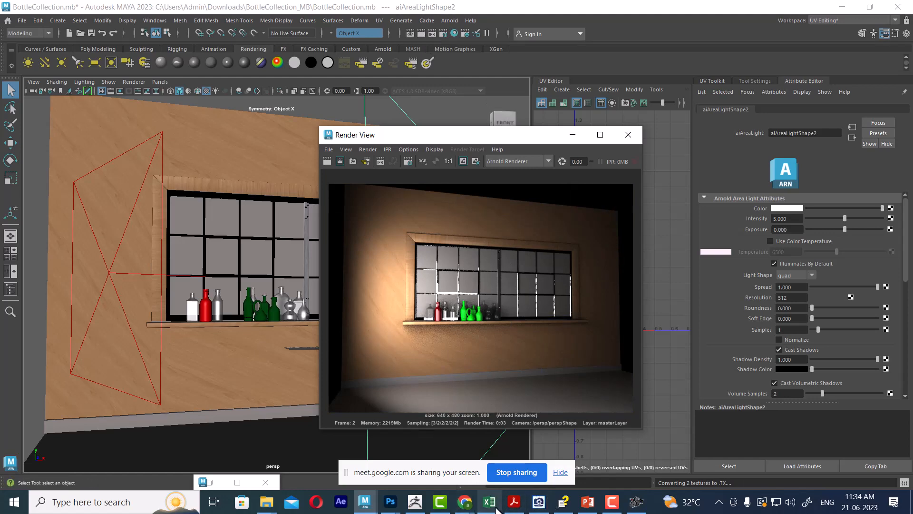
- Switch to PowerPoint and paste the screenshot of the rendered scene into the content area of the new slide 13
{"action": "left_click", "coordinate": [588, 505]}
{"action": "left_click", "coordinate": [406, 299]}
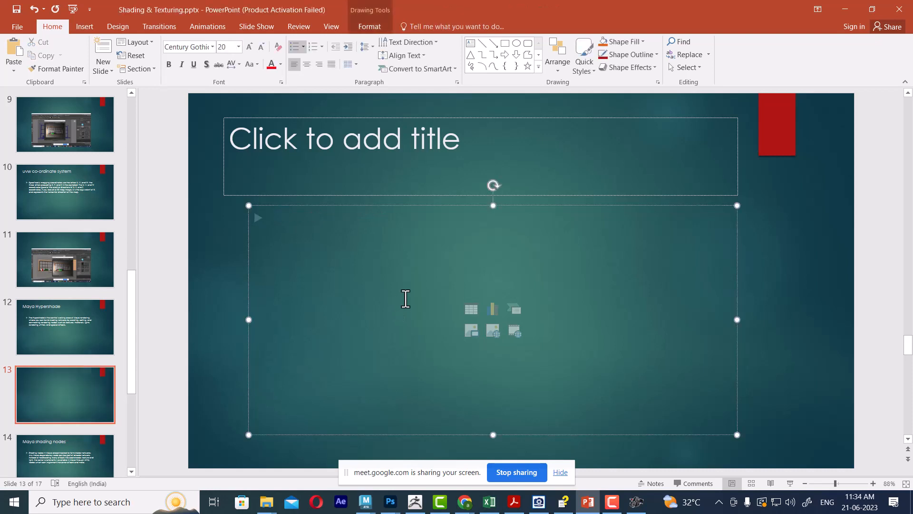
{"action": "key", "text": "ctrl+v"}
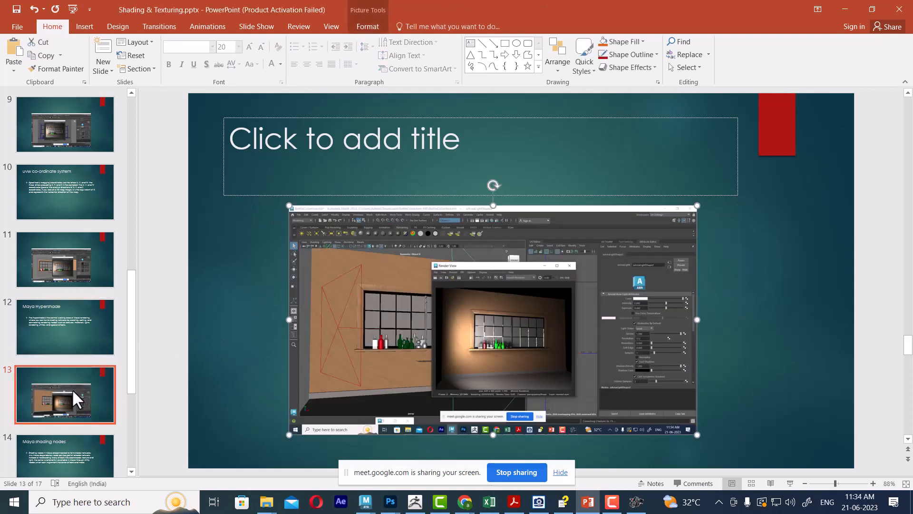
- Show the Maya shading nodes slide and highlight the words about forming shader networks in its text
{"action": "left_click", "coordinate": [56, 324]}
{"action": "scroll", "coordinate": [56, 396], "scroll_direction": "down", "scroll_amount": 2}
{"action": "left_click", "coordinate": [45, 360]}
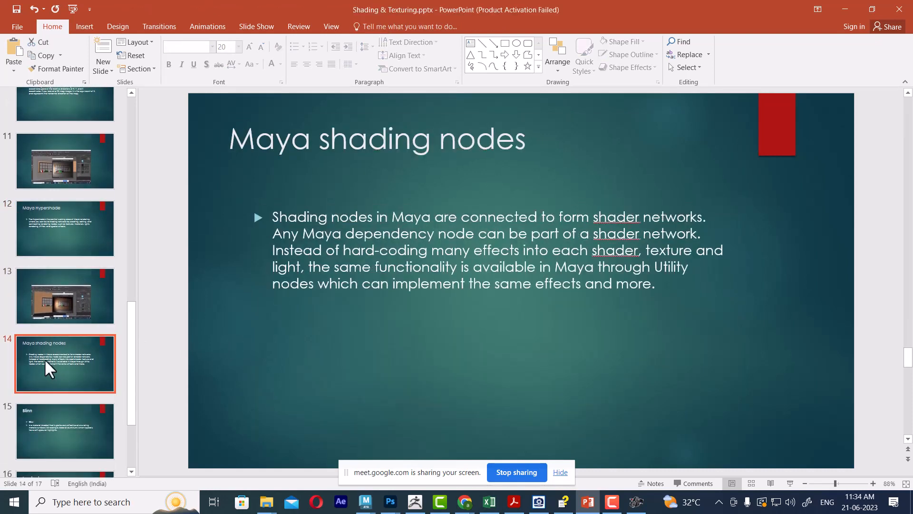
{"action": "scroll", "coordinate": [45, 358], "scroll_direction": "down", "scroll_amount": 1}
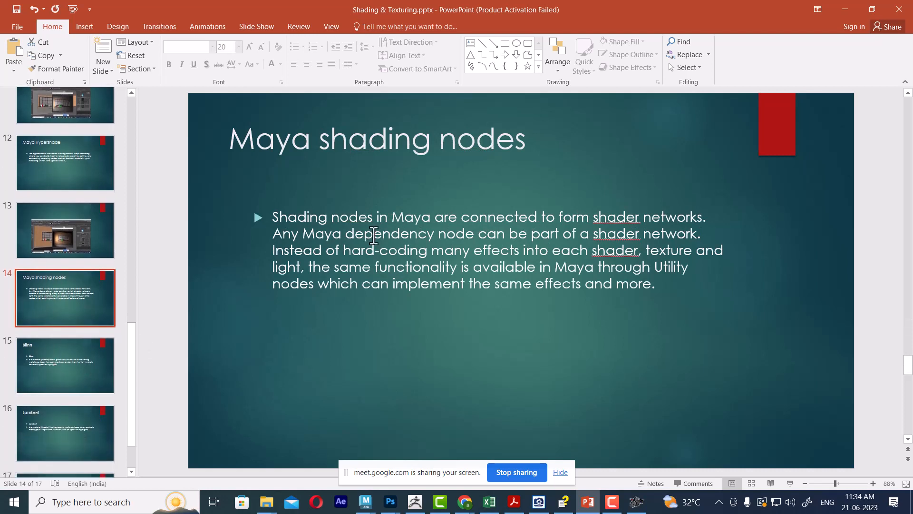
{"action": "left_click", "coordinate": [508, 137]}
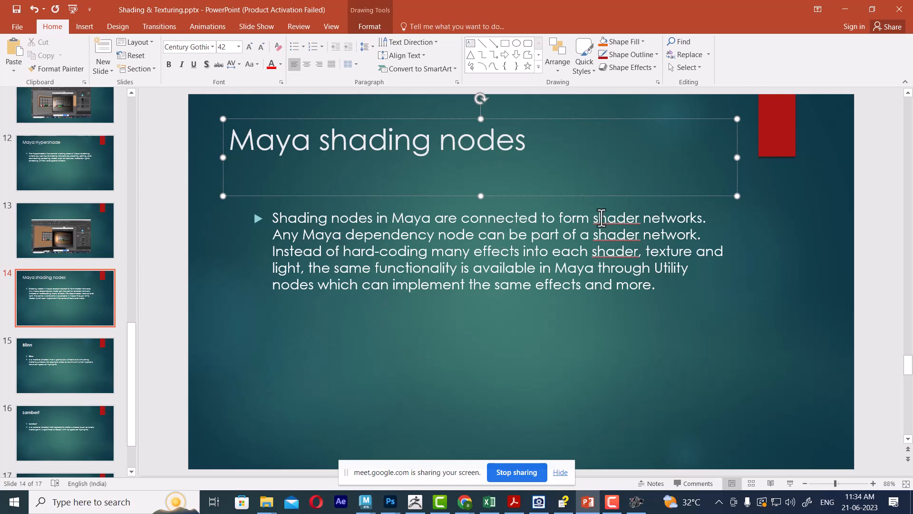
{"action": "left_click_drag", "start_coordinate": [543, 217], "coordinate": [629, 215]}
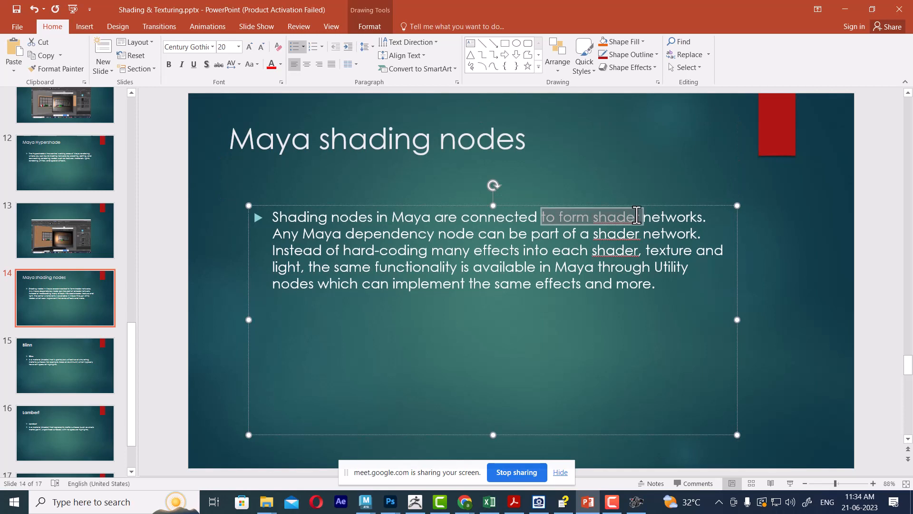
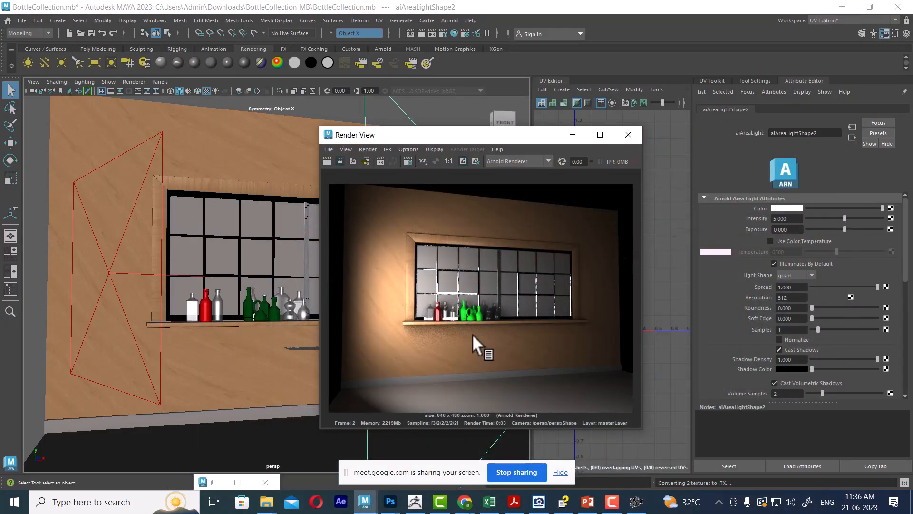
- Put the render window away and assign a new Blinn material to the wavy bottle
{"action": "left_click", "coordinate": [573, 135]}
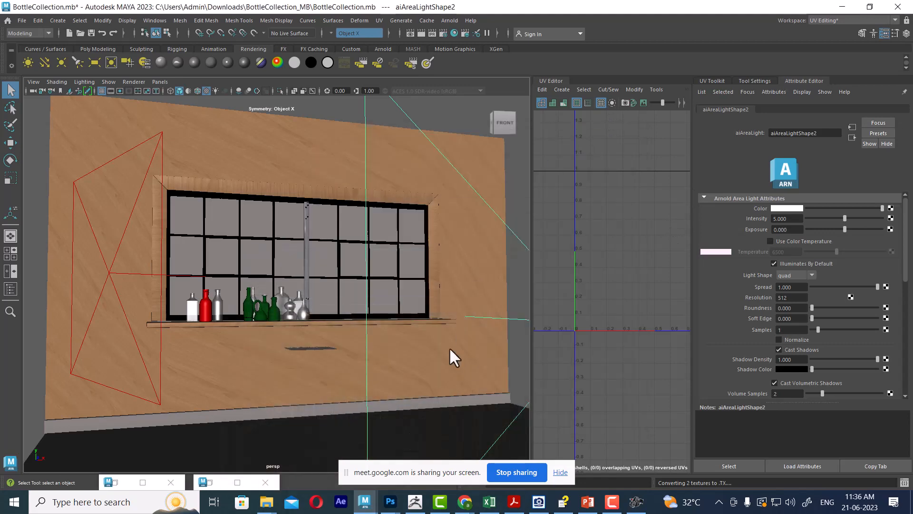
{"action": "left_click", "coordinate": [286, 304]}
{"action": "key", "text": "f"}
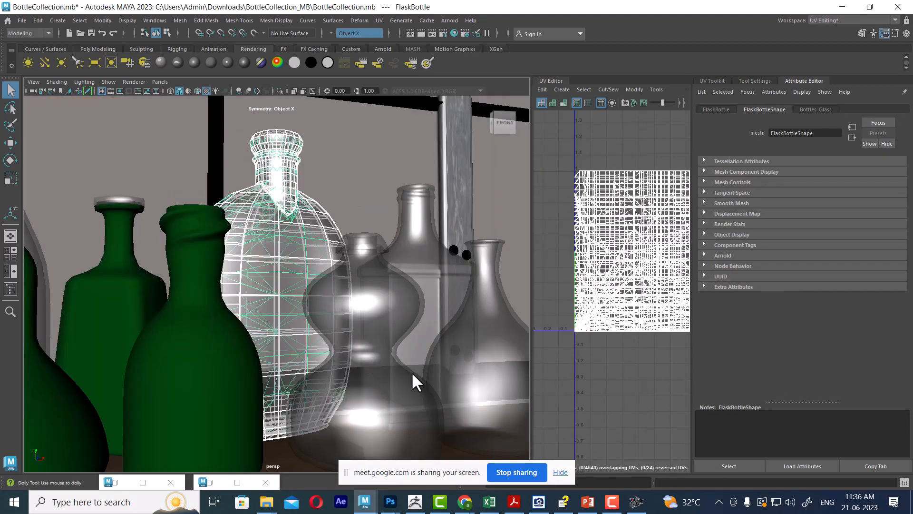
{"action": "scroll", "coordinate": [372, 374], "scroll_direction": "up", "scroll_amount": 2}
{"action": "left_click", "coordinate": [366, 298]}
{"action": "right_click", "coordinate": [366, 295]}
{"action": "mouse_move", "coordinate": [378, 471]}
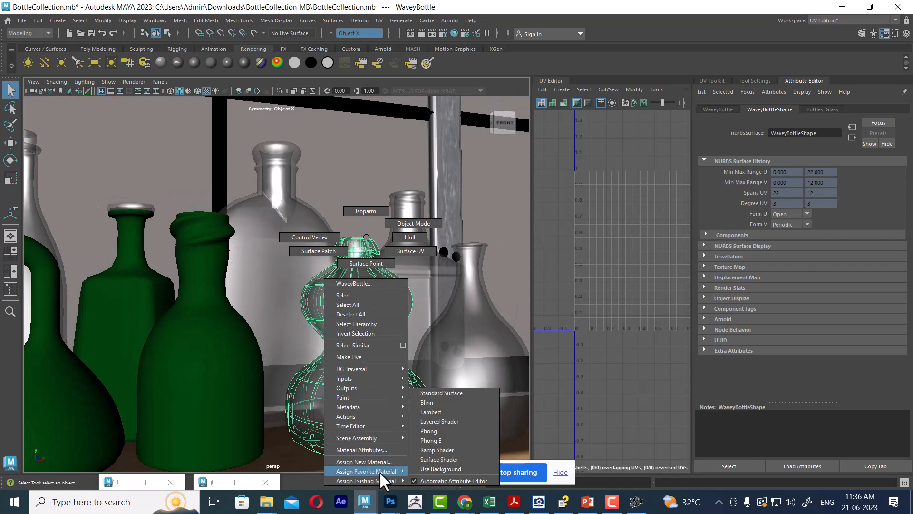
{"action": "left_click", "coordinate": [444, 403]}
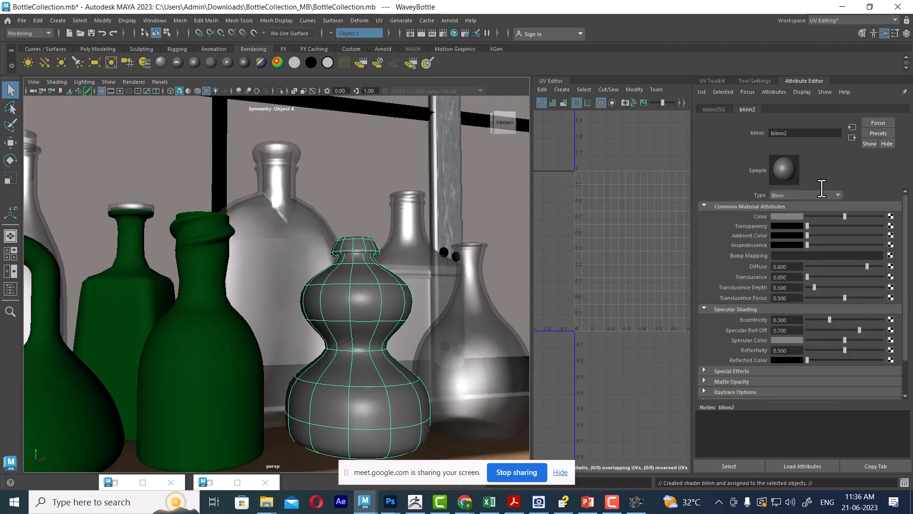
- Set the wavy bottle's Blinn Eccentricity to 1.000, Specular Roll Off to 0.955 and Specular Color to yellow
{"action": "middle_click_drag", "start_coordinate": [387, 320], "coordinate": [324, 281], "text": "alt"}
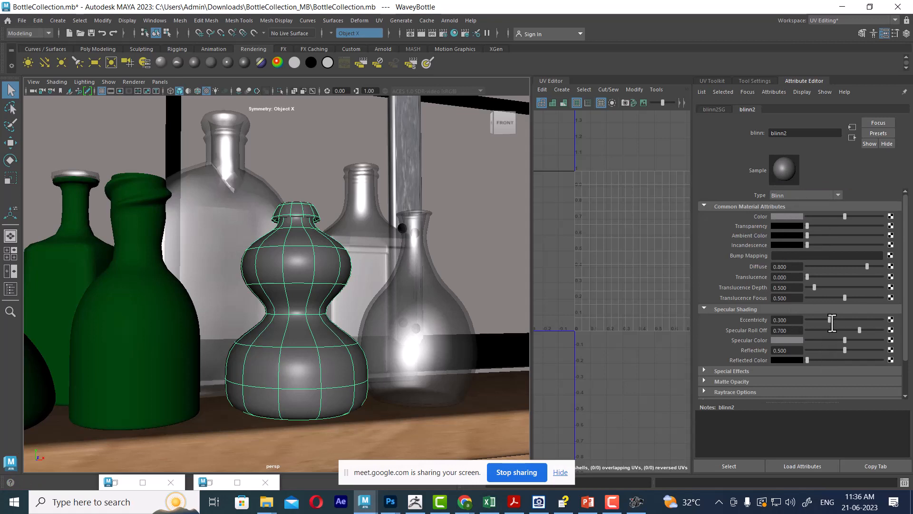
{"action": "left_click_drag", "start_coordinate": [829, 320], "coordinate": [901, 314]}
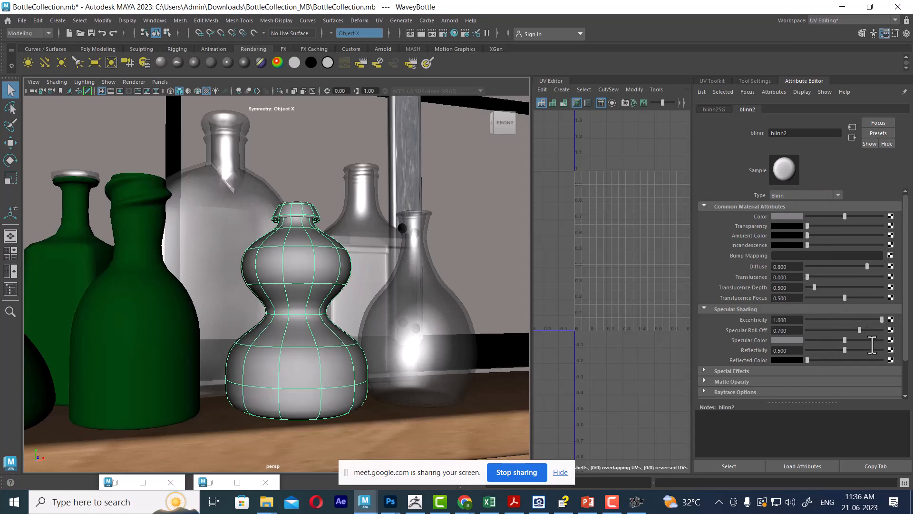
{"action": "mouse_move", "coordinate": [855, 333]}
{"action": "left_mouse_down"}
{"action": "mouse_move", "coordinate": [832, 330]}
{"action": "mouse_move", "coordinate": [880, 329]}
{"action": "mouse_move", "coordinate": [806, 341]}
{"action": "mouse_move", "coordinate": [849, 340]}
{"action": "left_mouse_up"}
{"action": "left_click", "coordinate": [787, 340]}
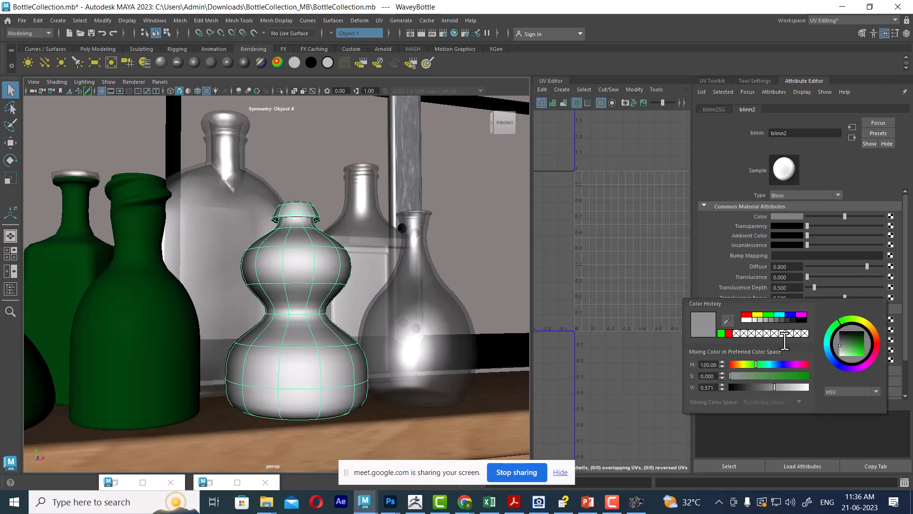
{"action": "left_click", "coordinate": [757, 315]}
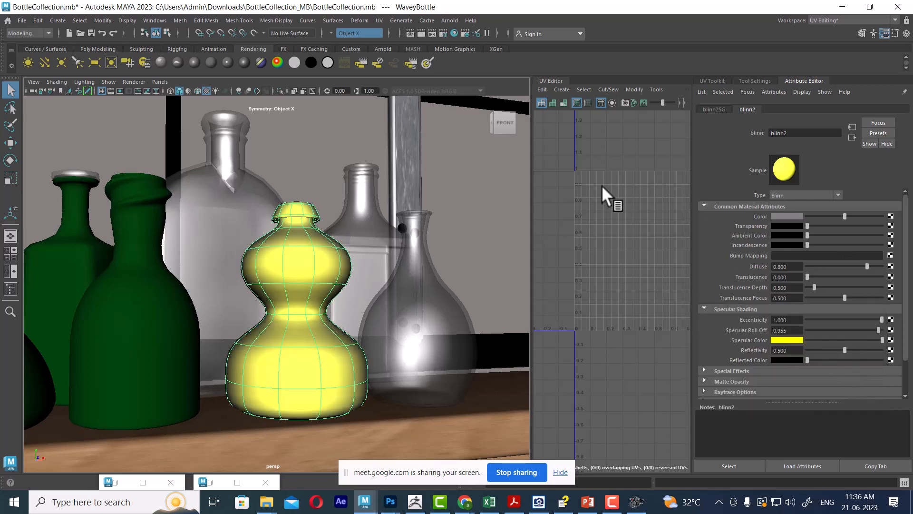
- Render the wavy bottle close-up with Arnold, switch the renderer to Maya Software and try to render again
{"action": "left_click", "coordinate": [410, 34]}
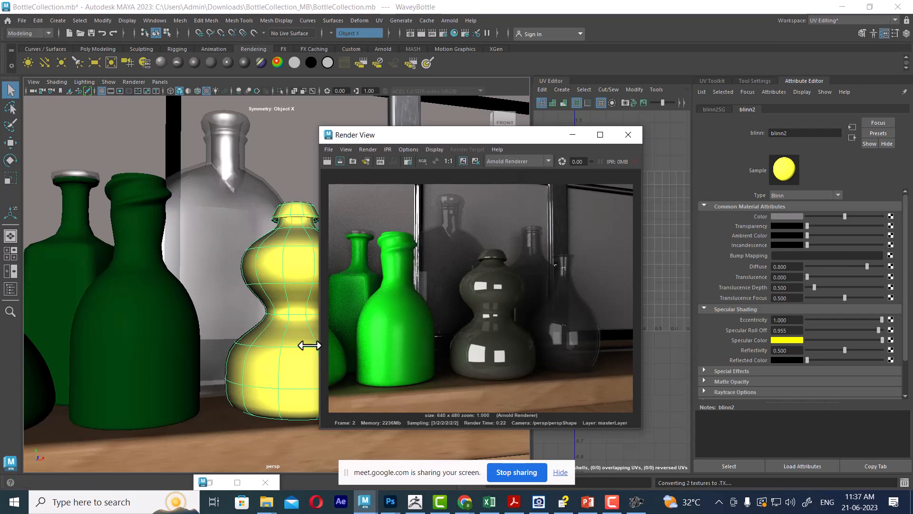
{"action": "left_click", "coordinate": [463, 161]}
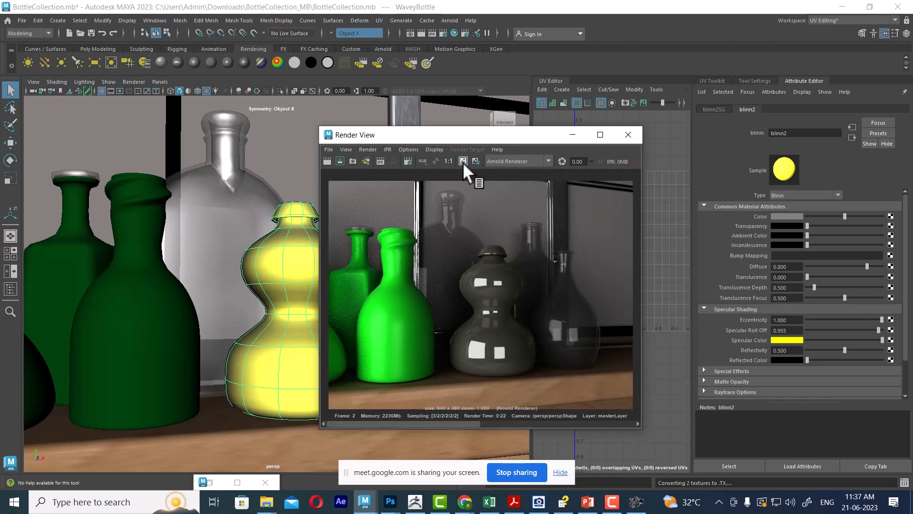
{"action": "left_click", "coordinate": [521, 160]}
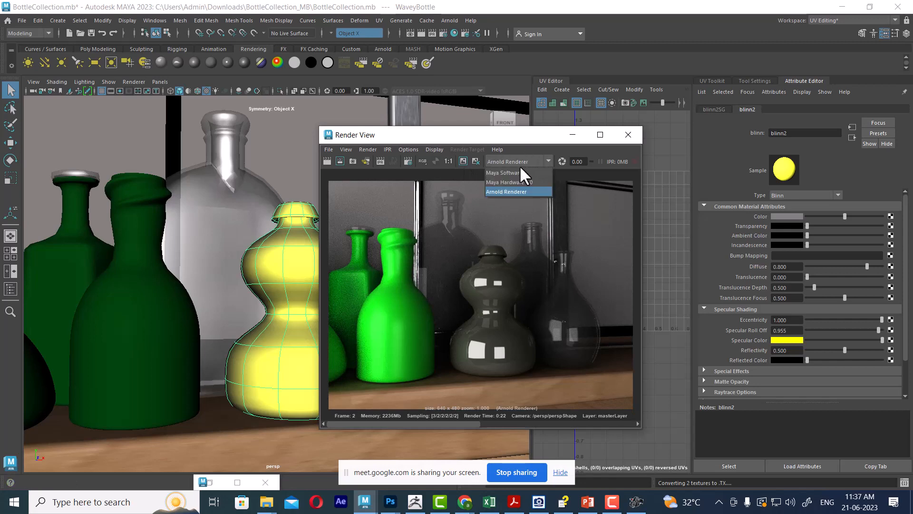
{"action": "left_click", "coordinate": [516, 170]}
{"action": "left_click", "coordinate": [339, 162]}
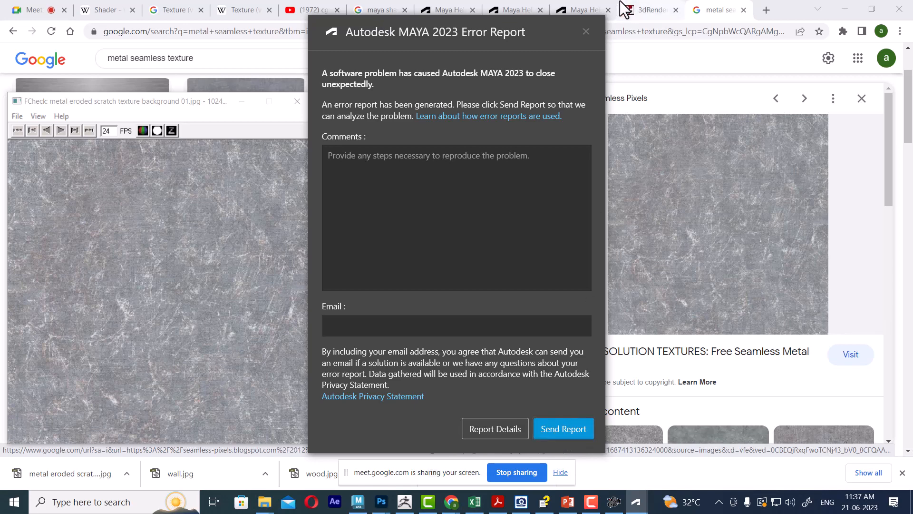
- Close the Autodesk Maya 2023 error report without submitting it to Autodesk
{"action": "left_click", "coordinate": [586, 32]}
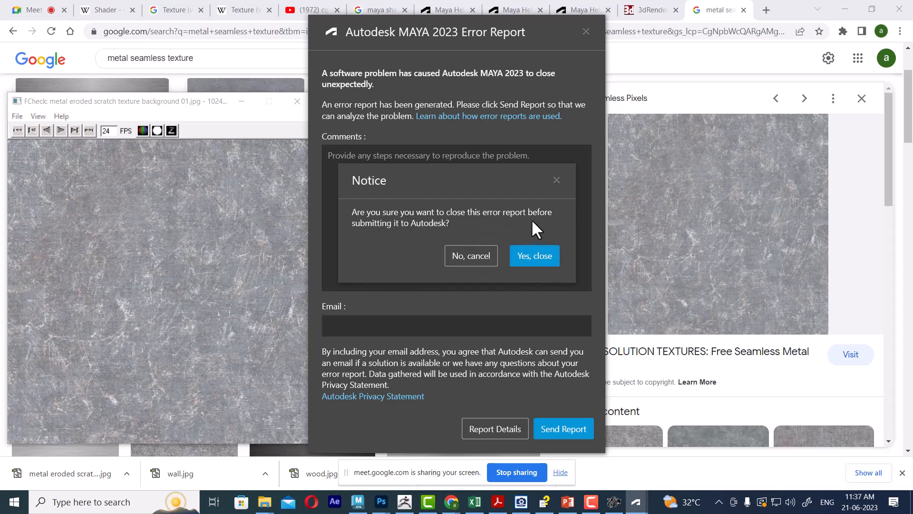
{"action": "left_click", "coordinate": [532, 258]}
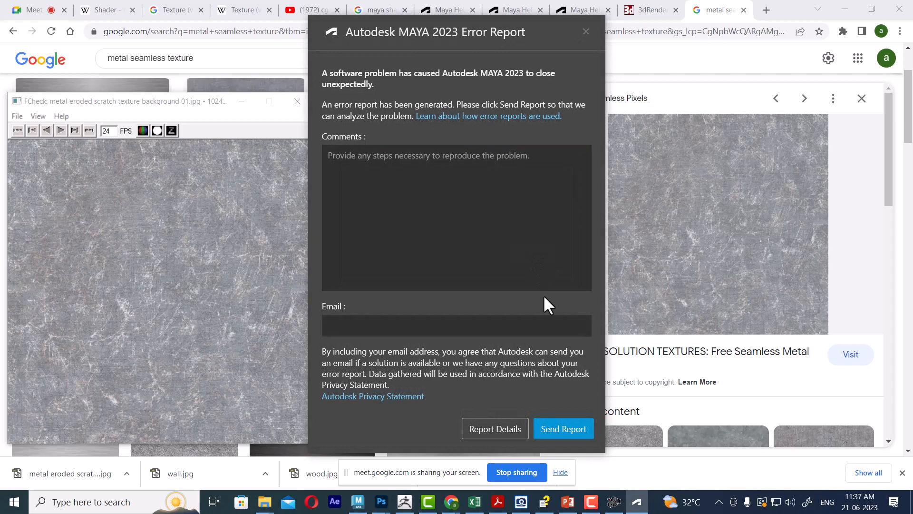
{"action": "left_click", "coordinate": [586, 32]}
{"action": "left_click", "coordinate": [478, 254]}
{"action": "left_click", "coordinate": [585, 32]}
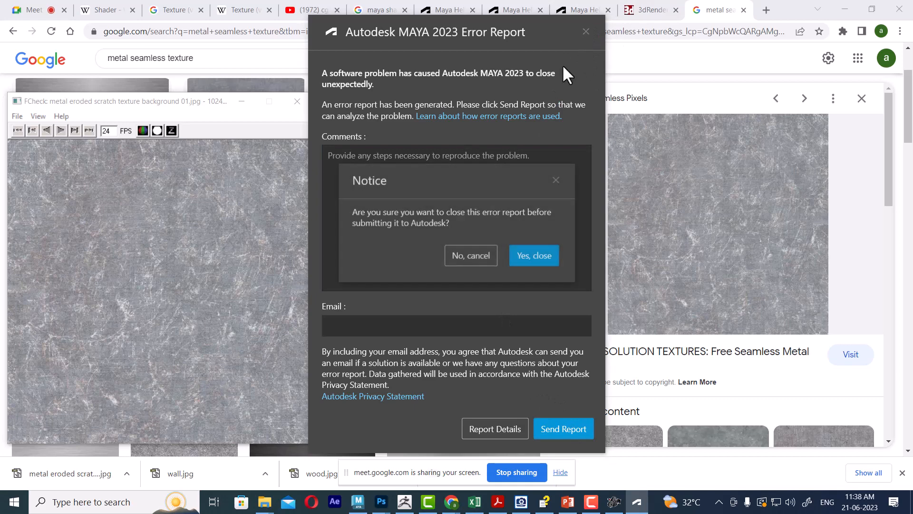
{"action": "left_click", "coordinate": [535, 259]}
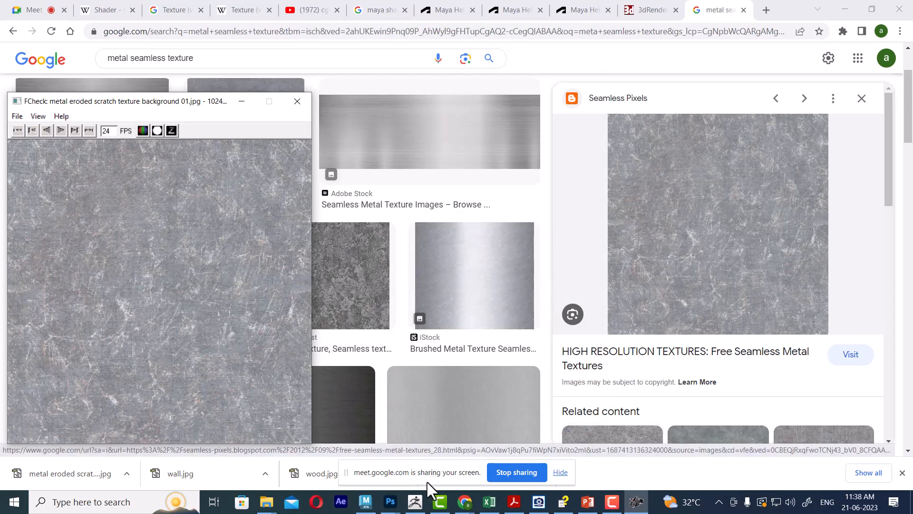
- Find Maya 2023 by searching for "maya" in Windows and launch it
{"action": "mouse_move", "coordinate": [369, 506]}
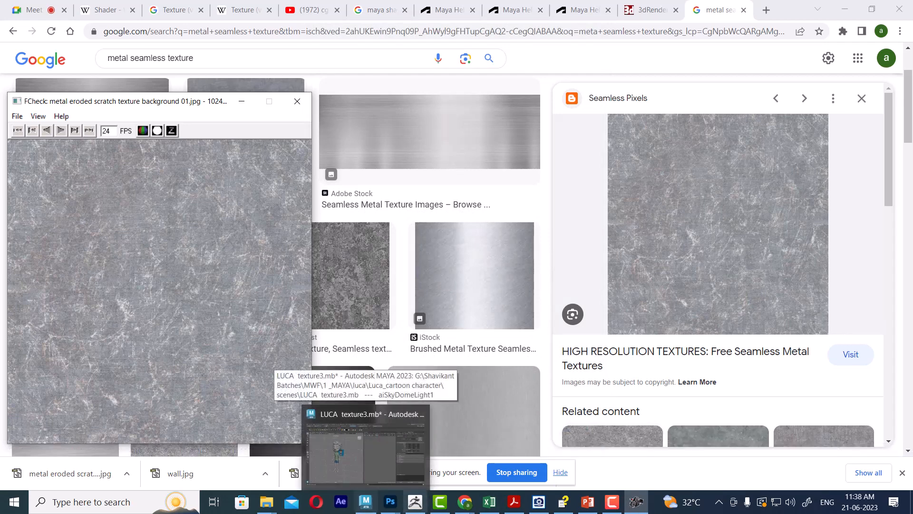
{"action": "key", "text": "super"}
{"action": "type", "text": "maya"}
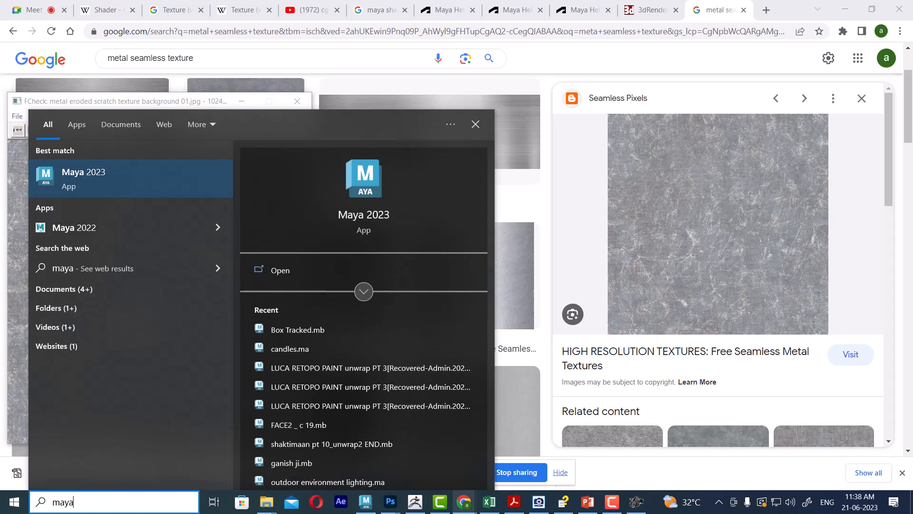
{"action": "left_click", "coordinate": [101, 176]}
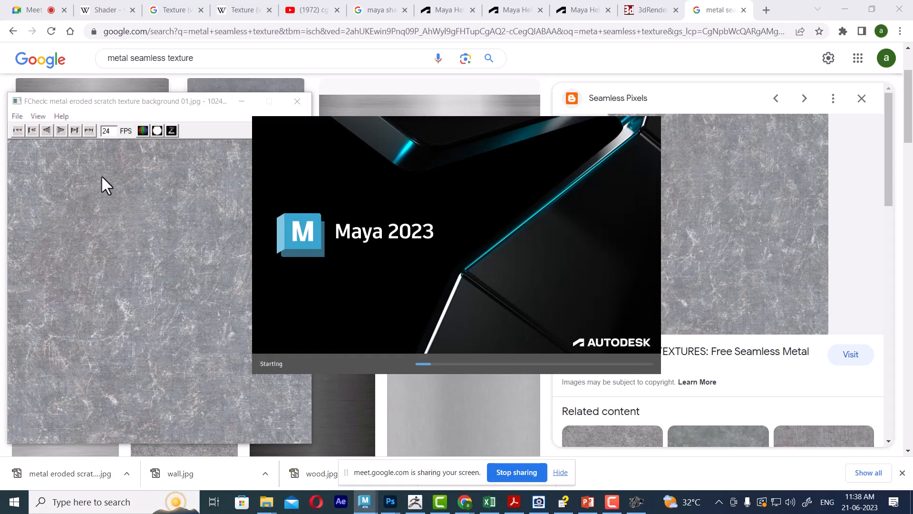
- Open the %temp% folder in a maximized window and sort its files by date modified, newest first
{"action": "key", "text": "super+r"}
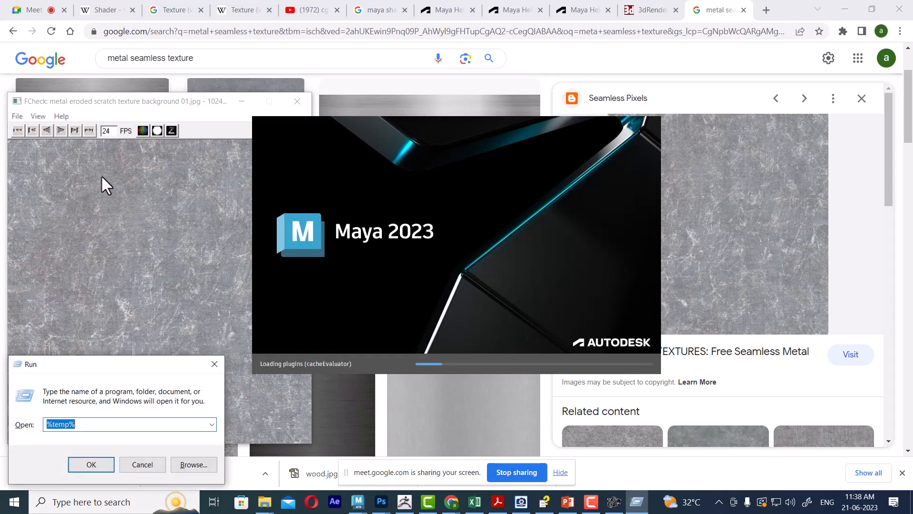
{"action": "key", "text": "Return"}
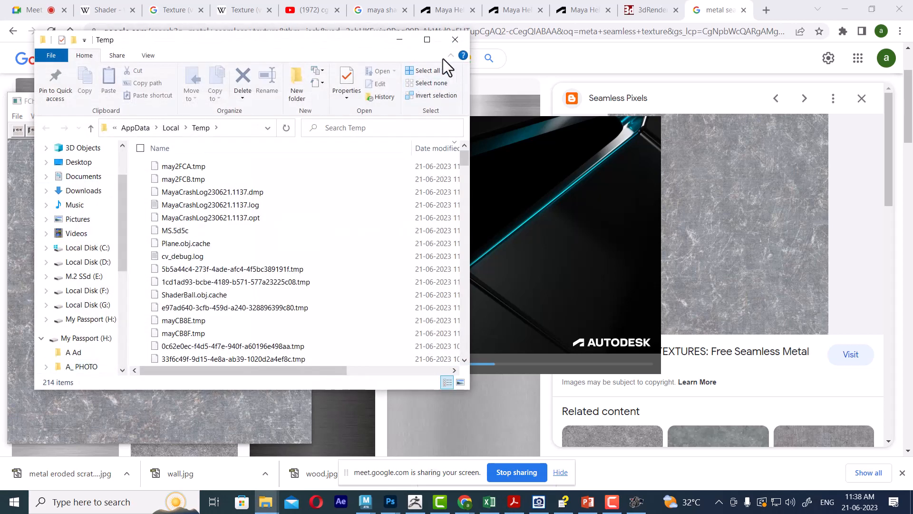
{"action": "left_click", "coordinate": [427, 40]}
{"action": "right_click", "coordinate": [291, 124]}
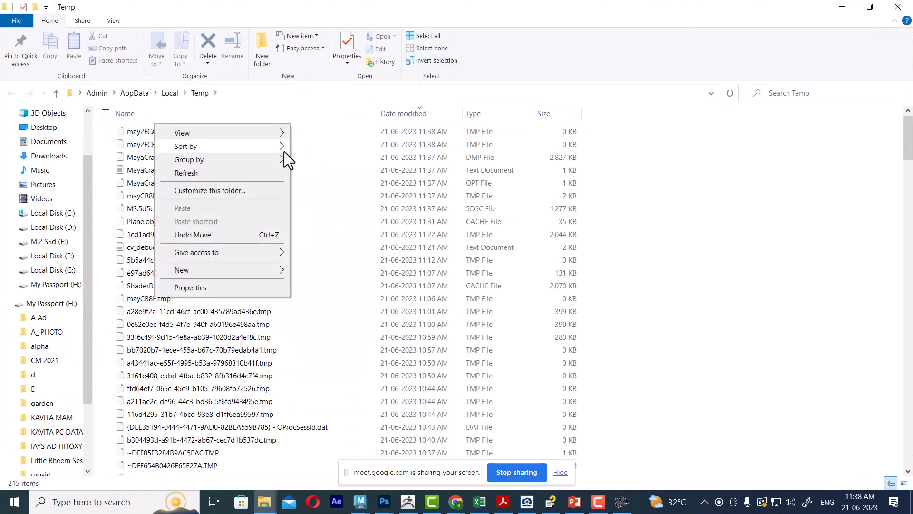
{"action": "mouse_move", "coordinate": [284, 152]}
{"action": "left_click", "coordinate": [322, 160]}
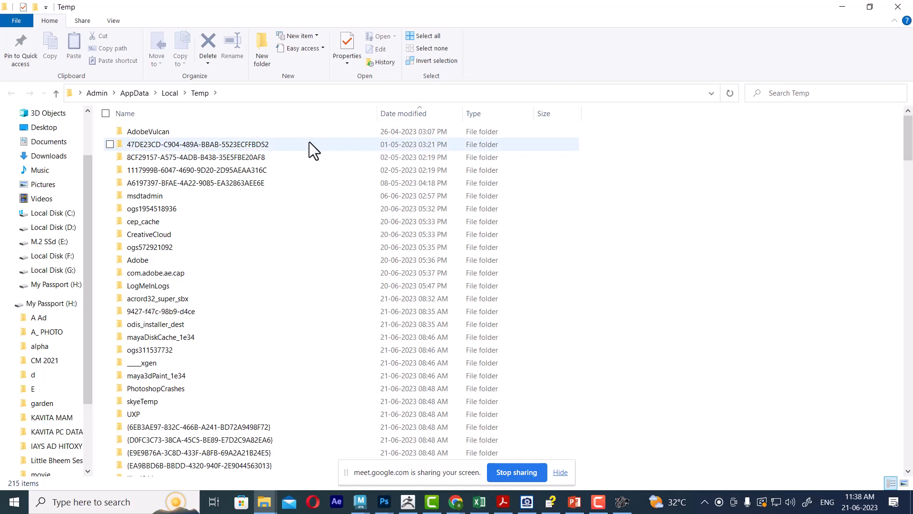
{"action": "right_click", "coordinate": [309, 141]}
{"action": "mouse_move", "coordinate": [329, 156]}
{"action": "left_click", "coordinate": [343, 172]}
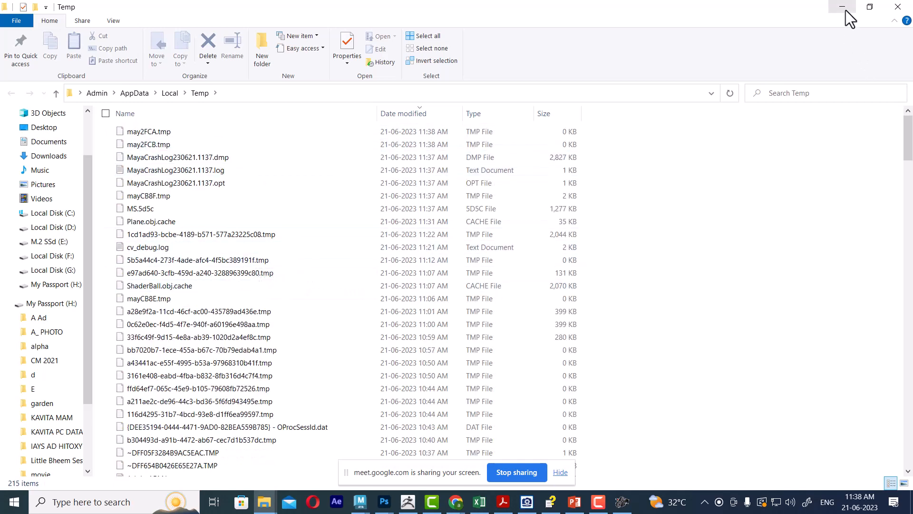
- Switch to the newly launched Maya 2023 window and go from its home screen to the untitled scene
{"action": "mouse_move", "coordinate": [360, 502]}
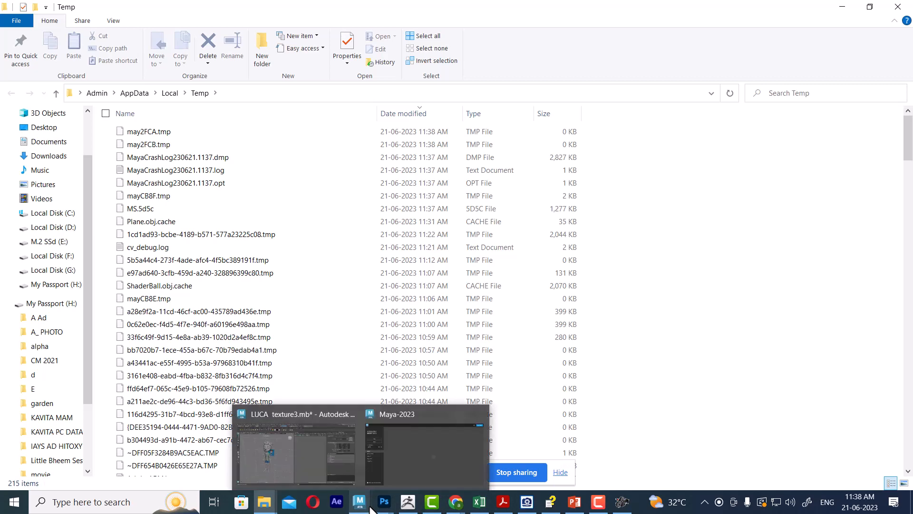
{"action": "left_click", "coordinate": [412, 472]}
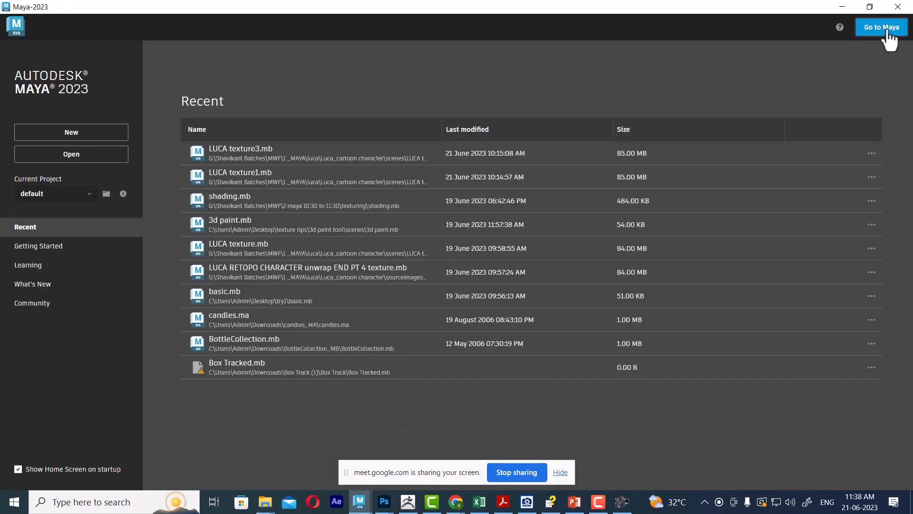
{"action": "left_click", "coordinate": [886, 29]}
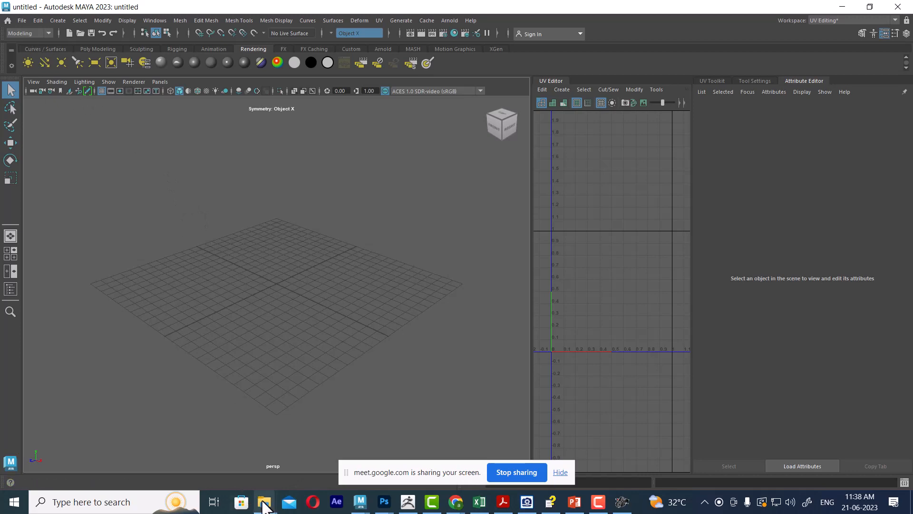
- Copy the path of the BottleCollection_MB folder in File Explorer and return to Maya
{"action": "mouse_move", "coordinate": [265, 508]}
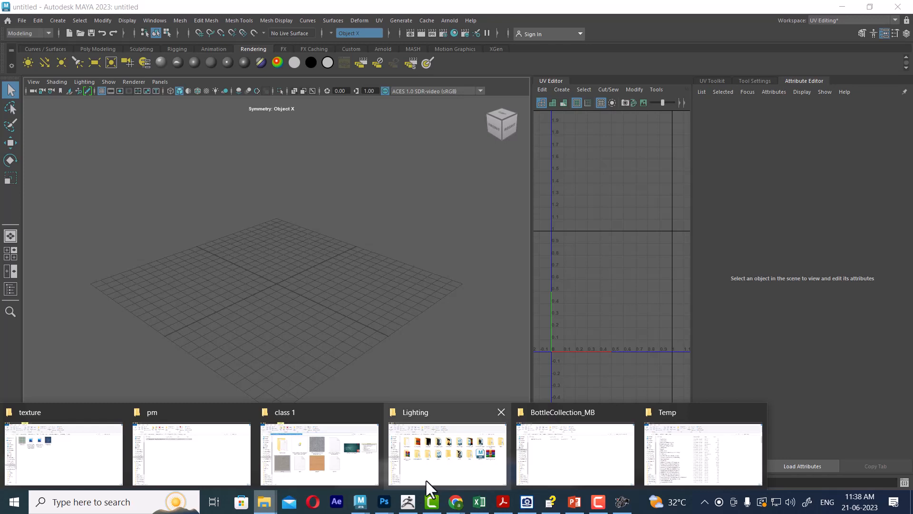
{"action": "left_click", "coordinate": [532, 463]}
{"action": "left_click", "coordinate": [392, 98]}
{"action": "key", "text": "ctrl+c"}
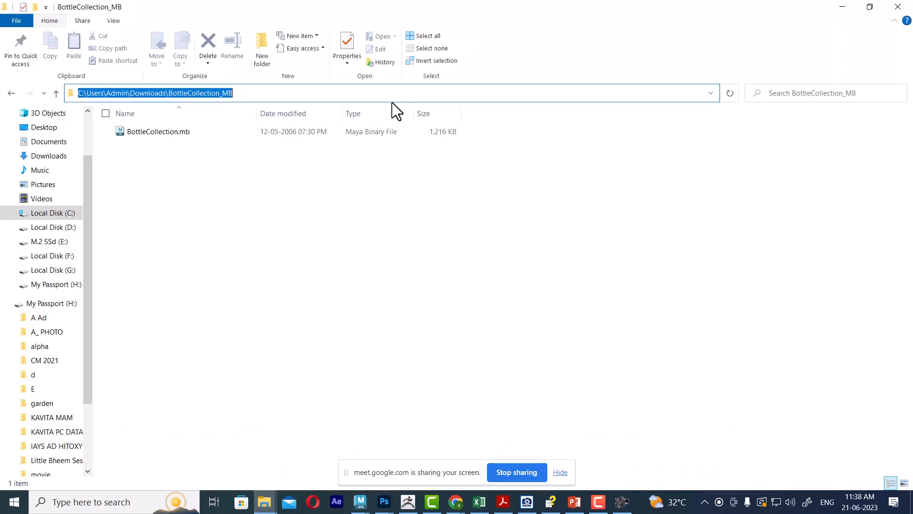
{"action": "left_click", "coordinate": [842, 7]}
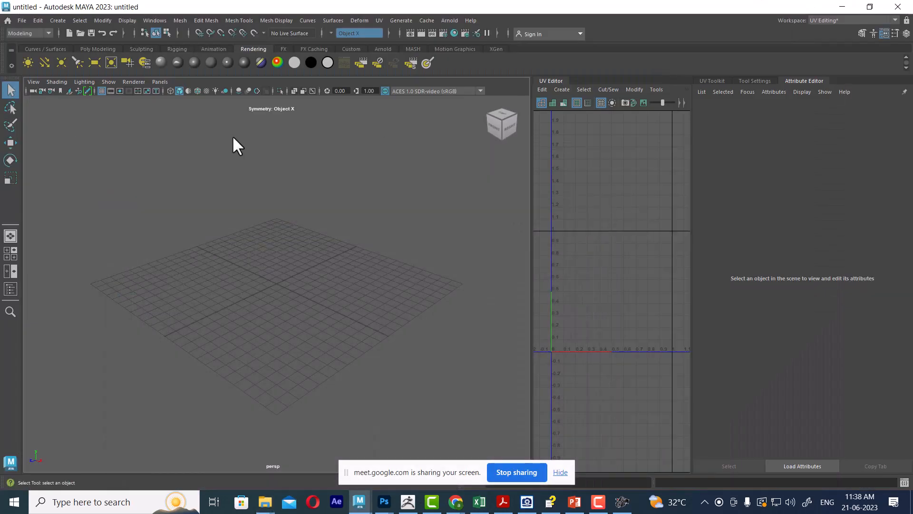
- Open the scene BottleCollection.mb from the pasted BottleCollection_MB folder path
{"action": "left_click", "coordinate": [15, 19]}
{"action": "left_click", "coordinate": [47, 50]}
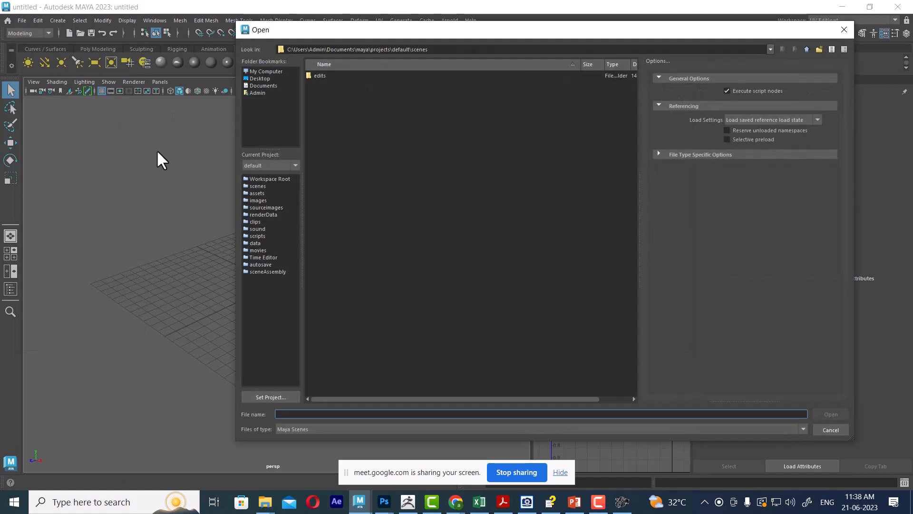
{"action": "key", "text": "ctrl+v"}
{"action": "key", "text": "Return"}
{"action": "double_click", "coordinate": [321, 75]}
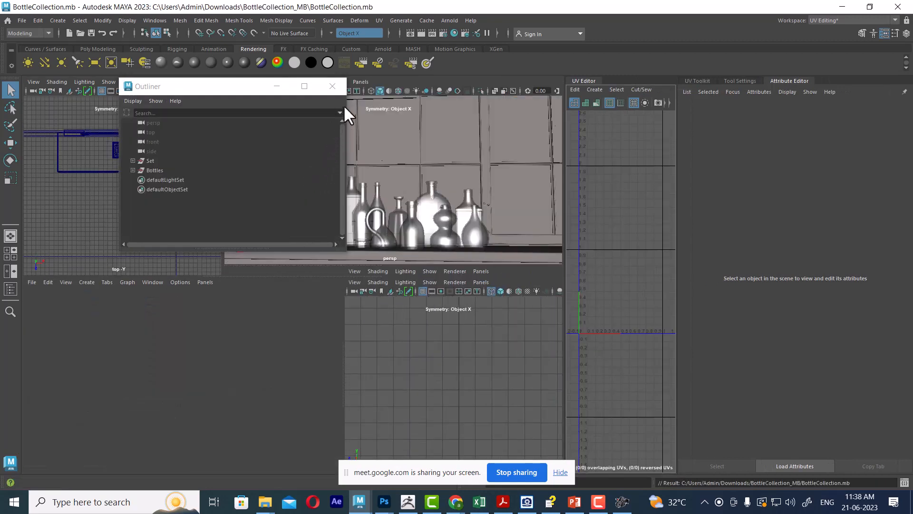
- Close the Outliner and change the workspace to Modeling - Standard
{"action": "left_click", "coordinate": [332, 86]}
{"action": "left_click", "coordinate": [832, 20]}
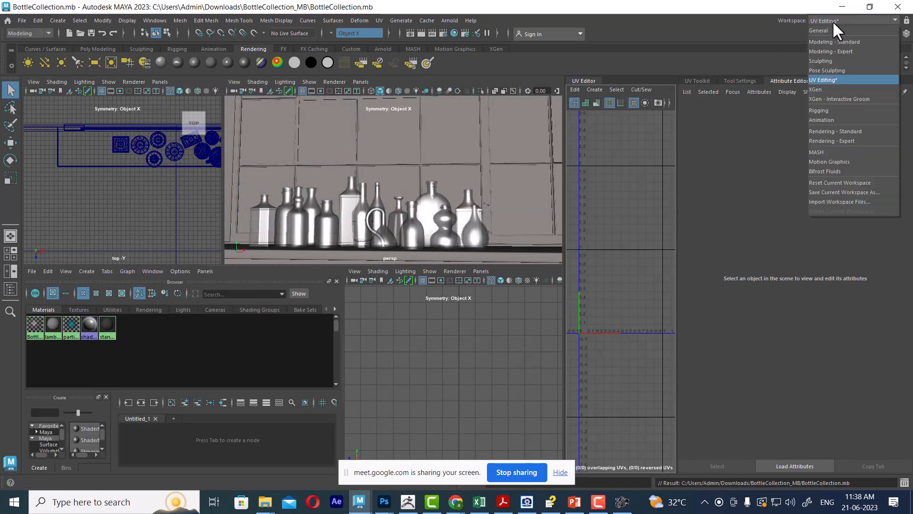
{"action": "left_click", "coordinate": [840, 48]}
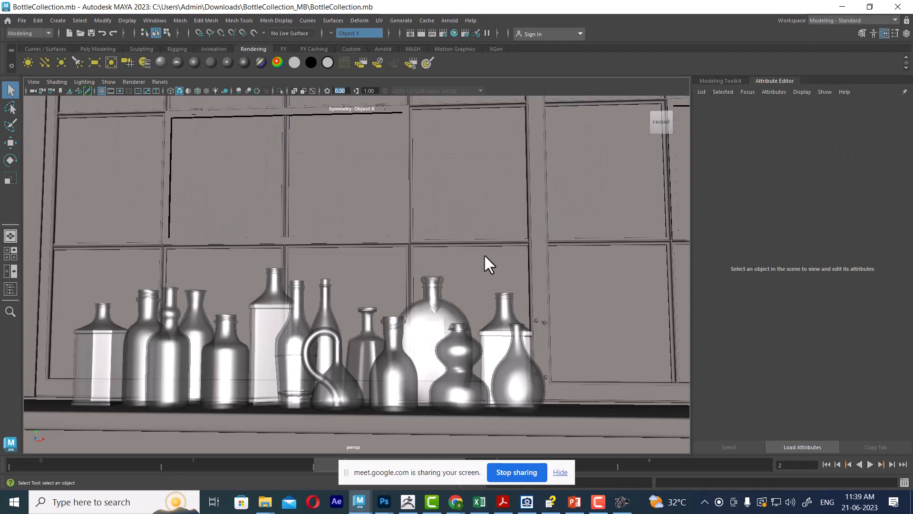
- Select the stout bottle on the window sill and assign a new Blinn material to it
{"action": "left_click_drag", "start_coordinate": [394, 338], "coordinate": [432, 291], "text": "alt"}
{"action": "left_click", "coordinate": [261, 273]}
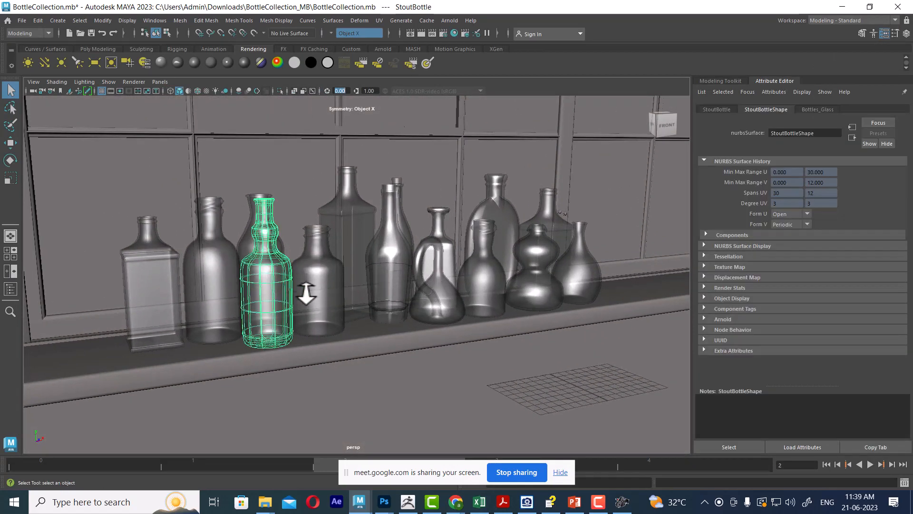
{"action": "right_click_drag", "start_coordinate": [275, 237], "coordinate": [387, 402]}
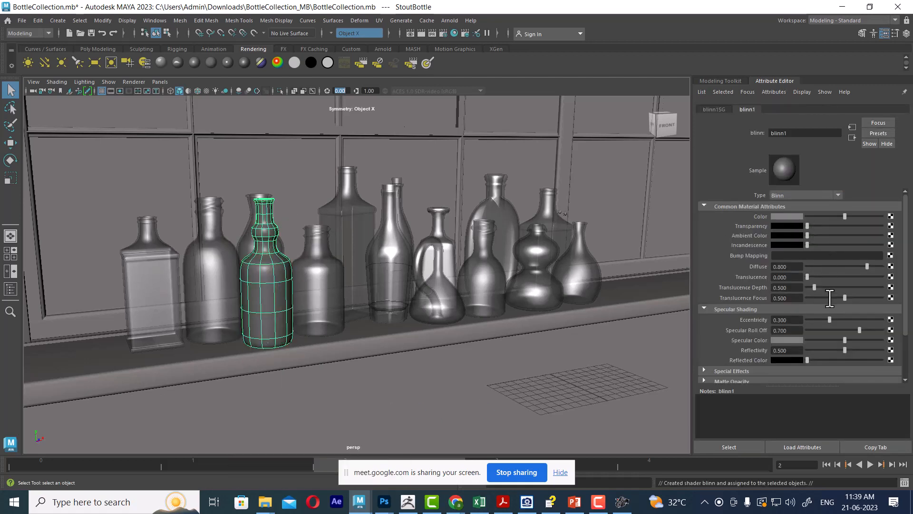
- Set the stout bottle material's specular color to yellow and its eccentricity to about 0.885
{"action": "left_click", "coordinate": [794, 341]}
{"action": "left_click", "coordinate": [769, 321]}
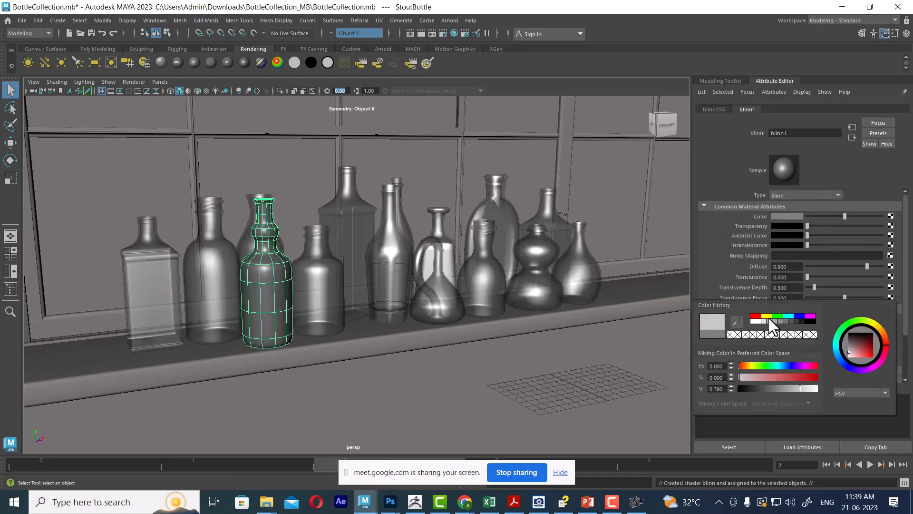
{"action": "left_click", "coordinate": [766, 316]}
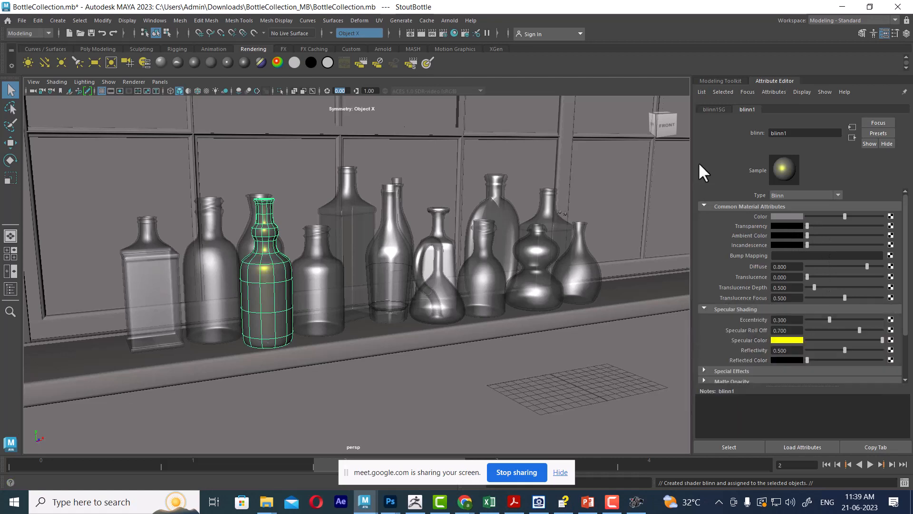
{"action": "left_click_drag", "start_coordinate": [830, 319], "coordinate": [873, 319]}
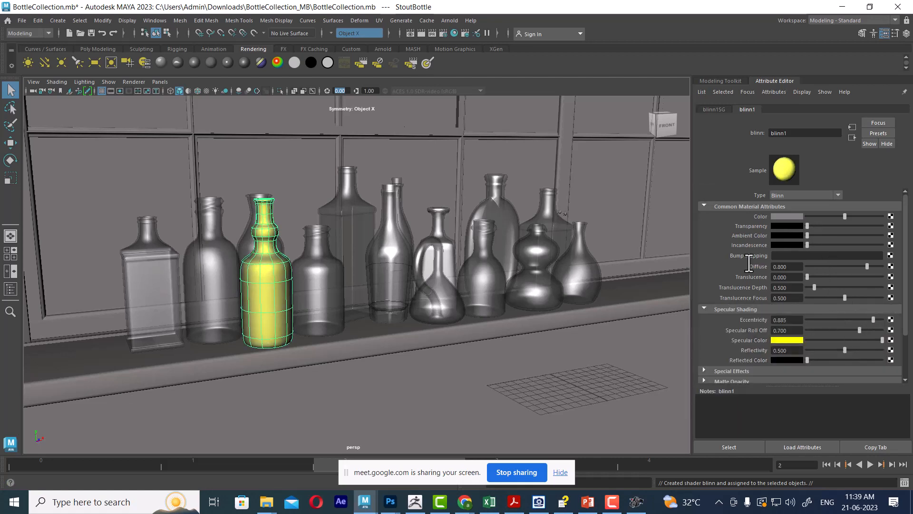
- Render the perspective view with Maya Software and move the Render View window clear of the bottles
{"action": "left_click", "coordinate": [415, 31]}
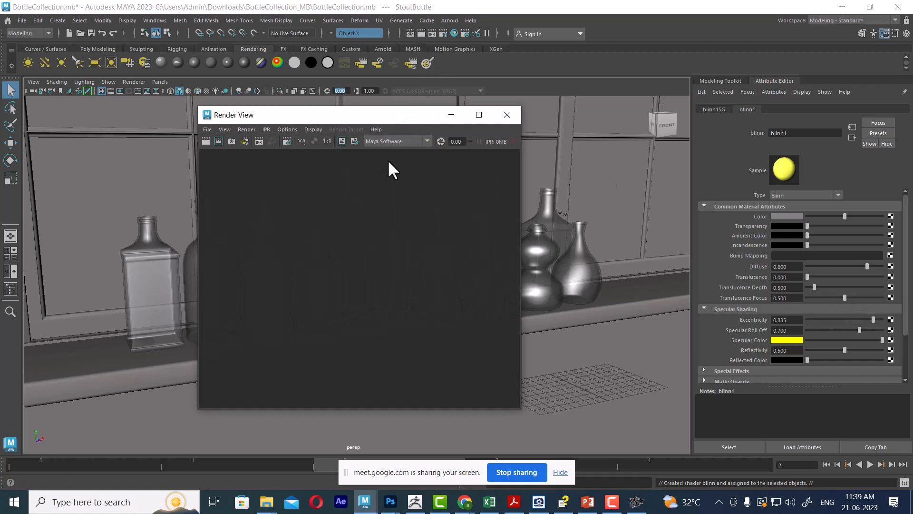
{"action": "left_click", "coordinate": [202, 141]}
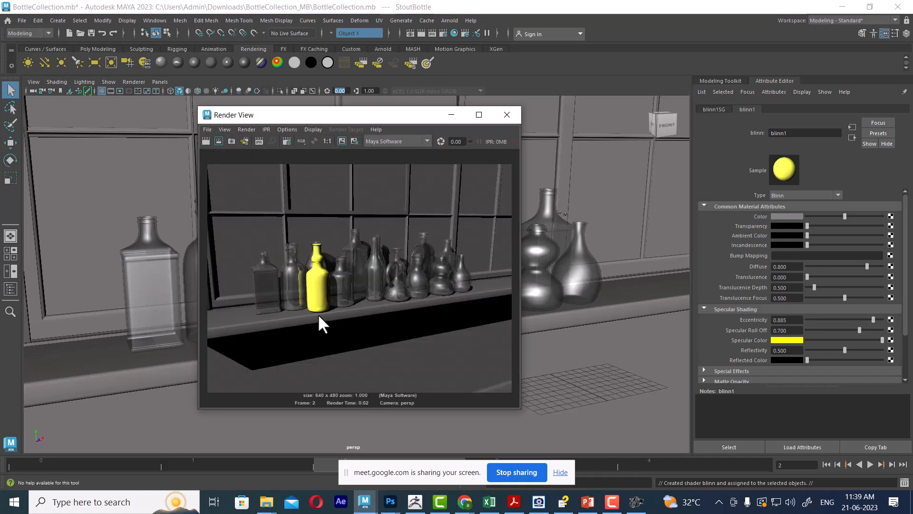
{"action": "left_click_drag", "start_coordinate": [375, 119], "coordinate": [597, 120]}
- Raise the yellow bottle material's transparency to light gray and render the closer view of the bottles again
{"action": "scroll", "coordinate": [276, 259], "scroll_direction": "up", "scroll_amount": 5}
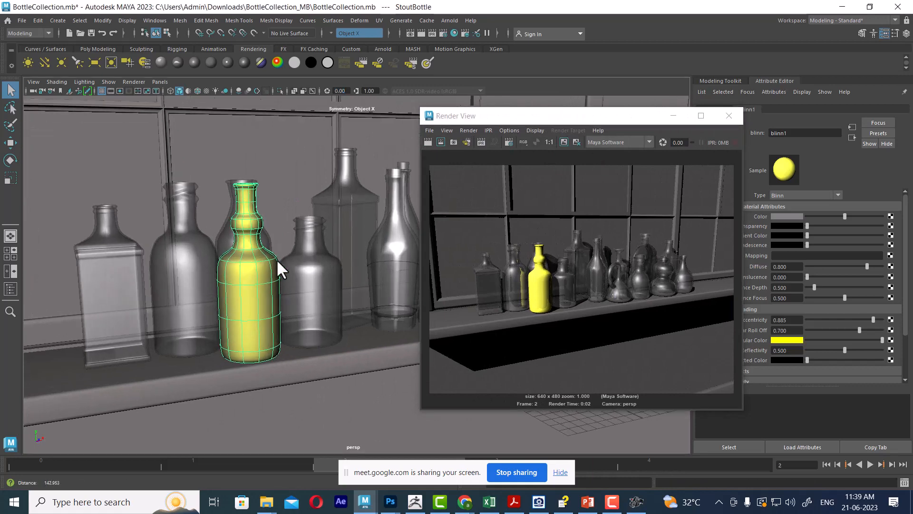
{"action": "left_click_drag", "start_coordinate": [267, 285], "coordinate": [341, 281], "text": "alt"}
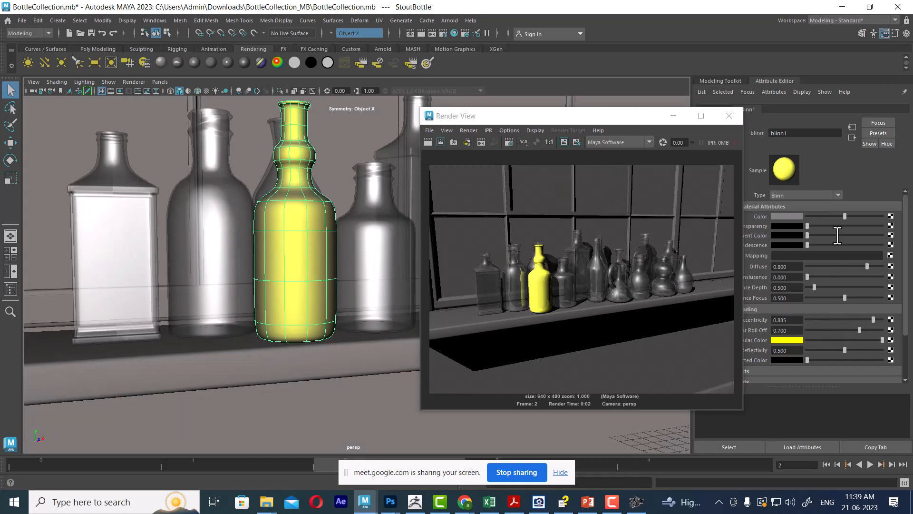
{"action": "left_click_drag", "start_coordinate": [831, 226], "coordinate": [864, 225]}
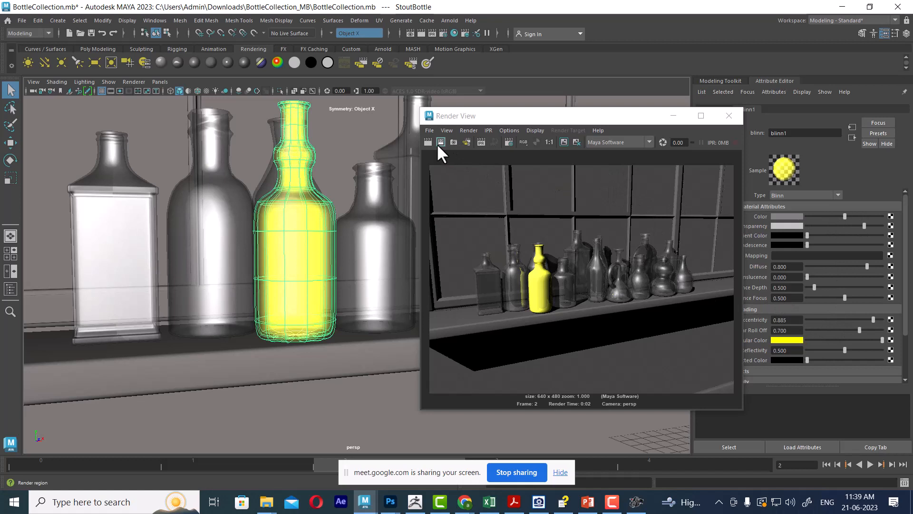
{"action": "left_click", "coordinate": [428, 142]}
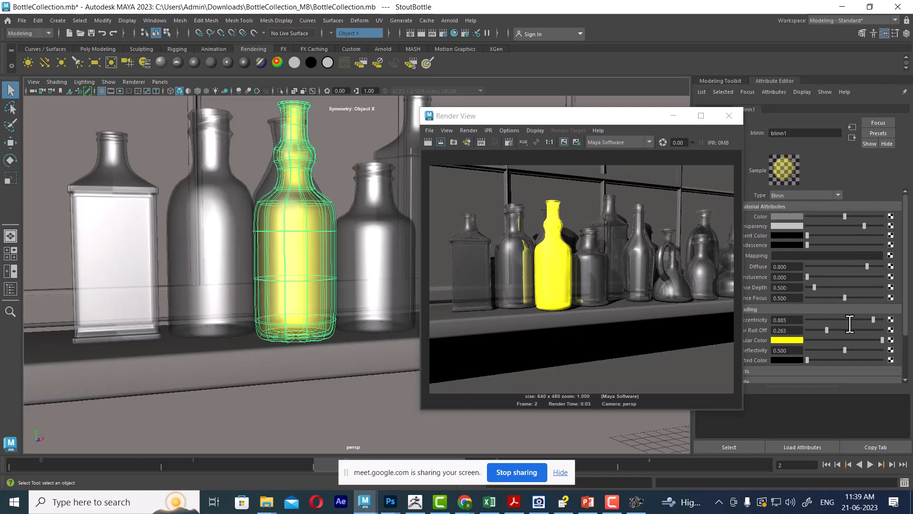
- Set the yellow bottle's base color to black, specular roll off to 0.263 and eccentricity to 0.827, and re-render
{"action": "left_click_drag", "start_coordinate": [850, 324], "coordinate": [828, 322]}
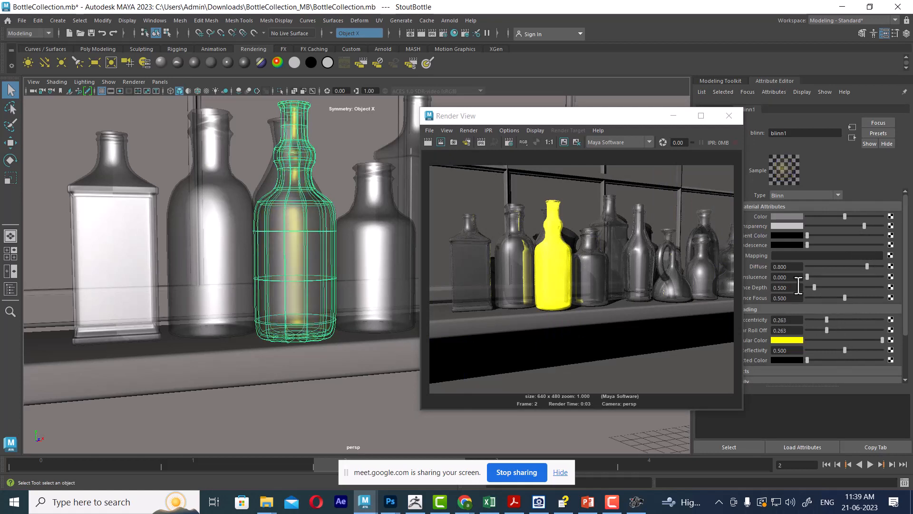
{"action": "left_click_drag", "start_coordinate": [847, 219], "coordinate": [797, 224]}
{"action": "left_click_drag", "start_coordinate": [826, 319], "coordinate": [869, 320]}
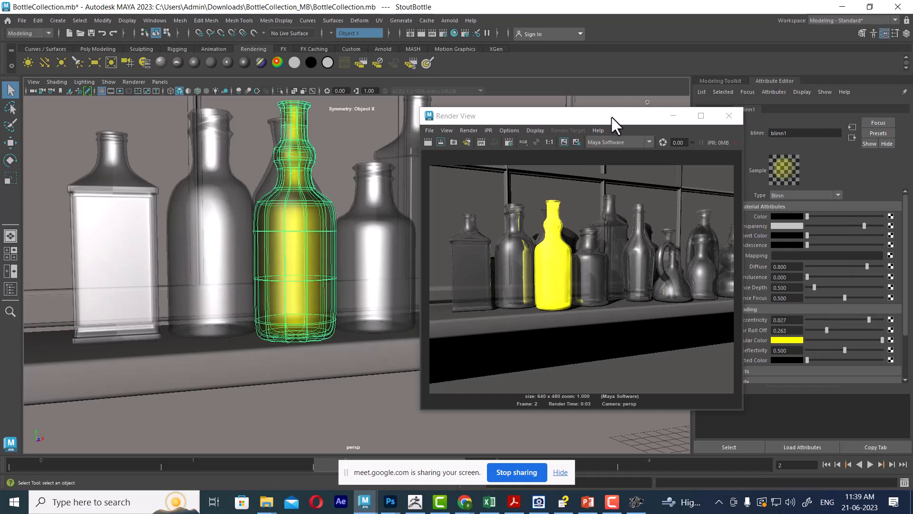
{"action": "left_click", "coordinate": [427, 143]}
{"action": "left_click", "coordinate": [427, 142]}
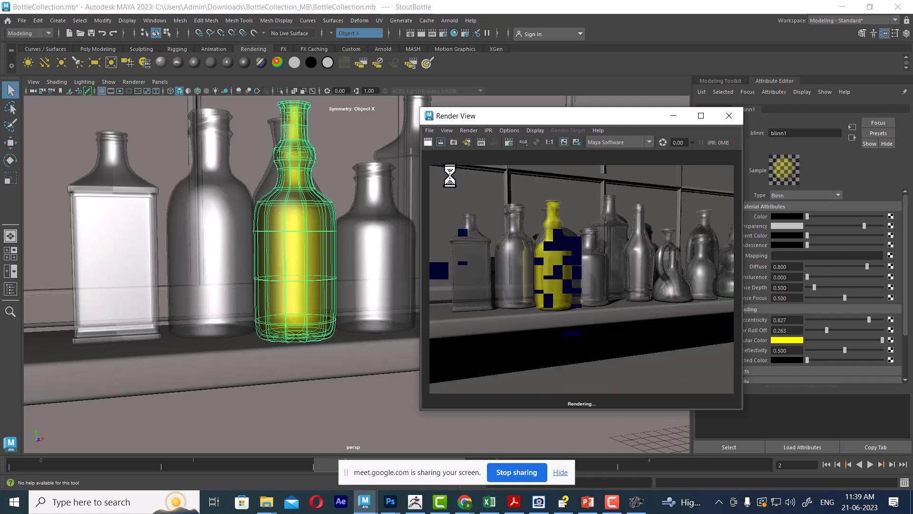
- Assign a new Blinn material to the round bottle beside the yellow one and minimize the Render View window
{"action": "left_click", "coordinate": [209, 250]}
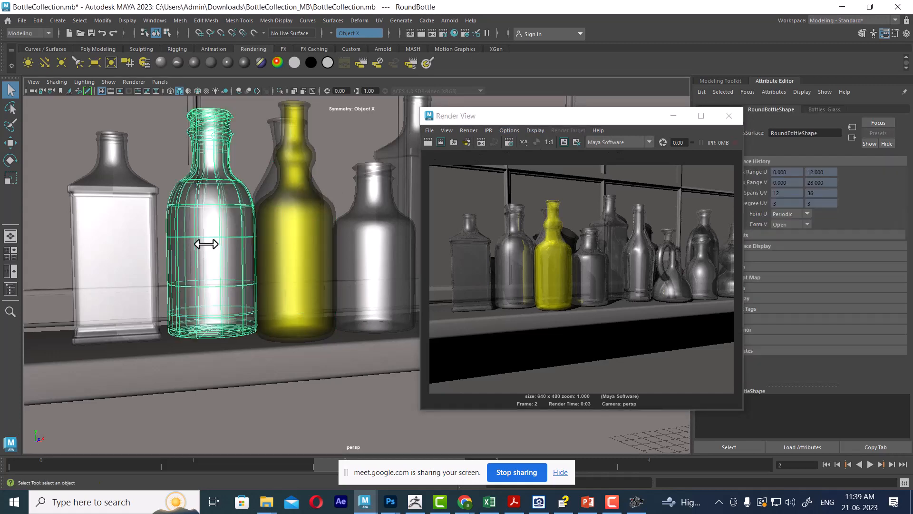
{"action": "right_click", "coordinate": [207, 222]}
{"action": "mouse_move", "coordinate": [210, 457]}
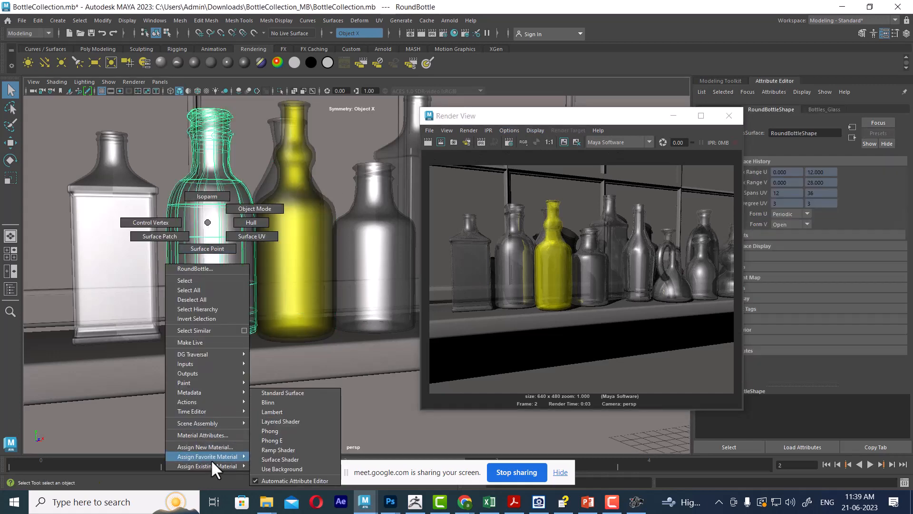
{"action": "left_click", "coordinate": [286, 402]}
{"action": "left_click", "coordinate": [677, 120]}
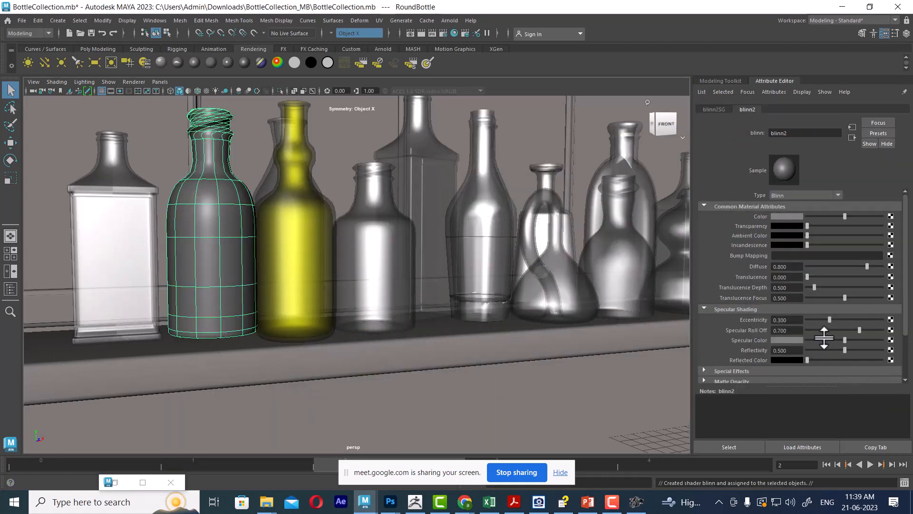
- Remove the round bottle's highlights with eccentricity, specular roll off and reflectivity at 0 and specular color black, rendering to check
{"action": "left_click_drag", "start_coordinate": [829, 319], "coordinate": [734, 322]}
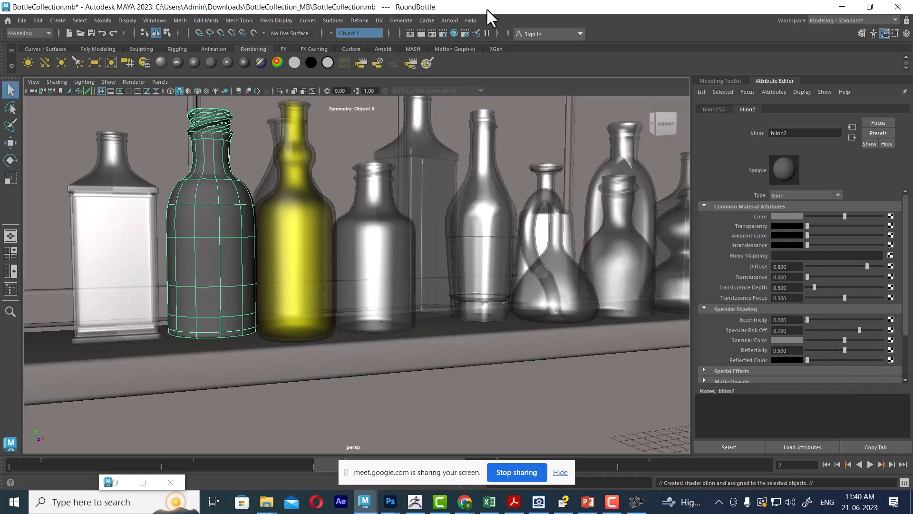
{"action": "left_click", "coordinate": [421, 33]}
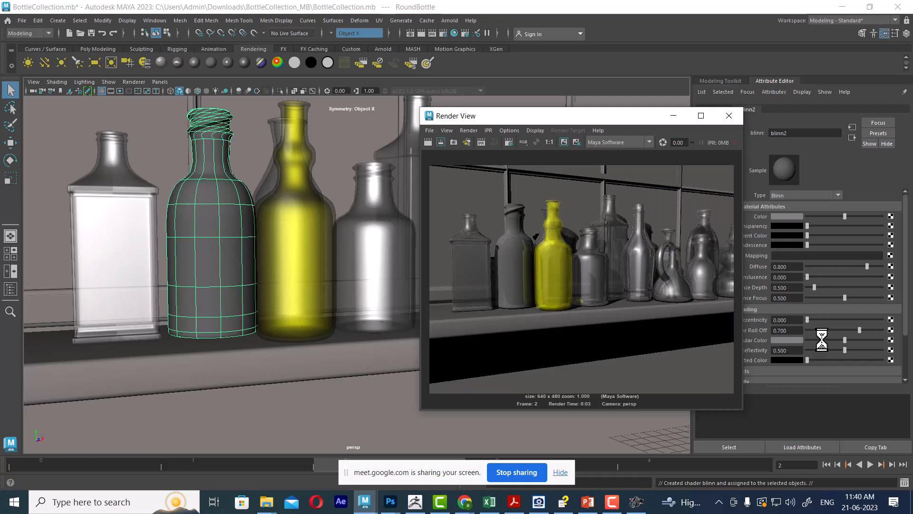
{"action": "left_click_drag", "start_coordinate": [822, 340], "coordinate": [766, 336]}
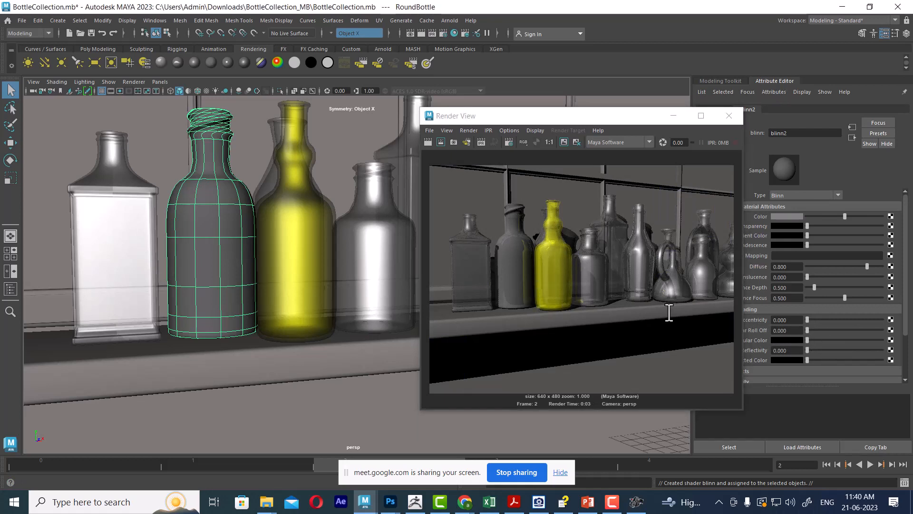
{"action": "left_click", "coordinate": [427, 142]}
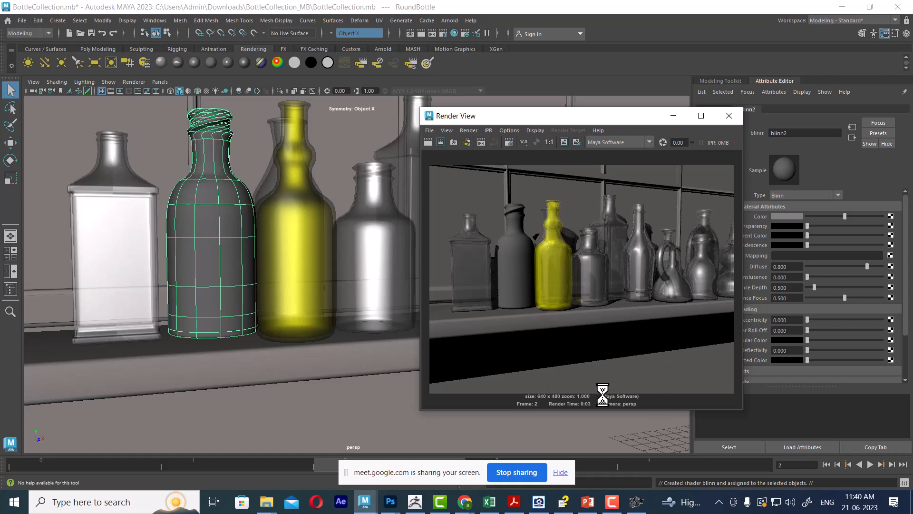
- Switch to the PowerPoint presentation, add a new slide after the Blinn slide and paste the Maya render screenshot into it
{"action": "left_click", "coordinate": [587, 502]}
{"action": "left_click", "coordinate": [589, 507]}
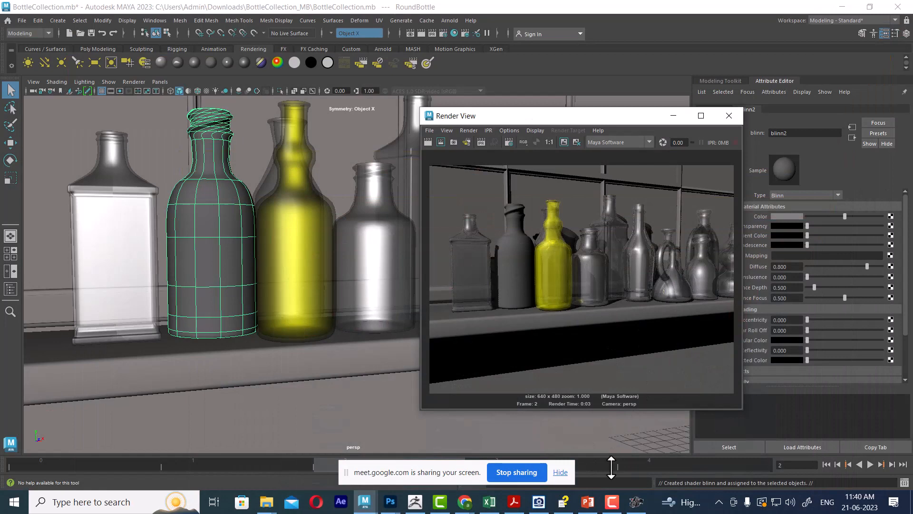
{"action": "left_click", "coordinate": [588, 502]}
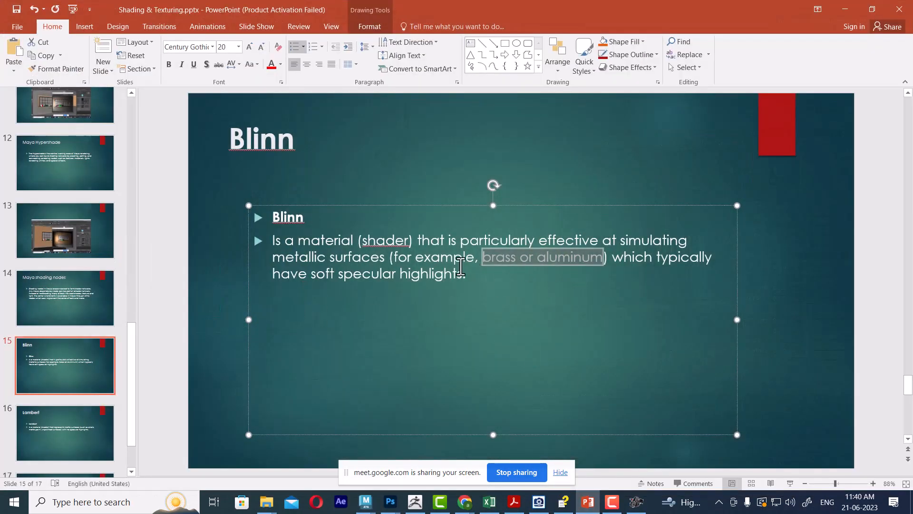
{"action": "right_click", "coordinate": [64, 357]}
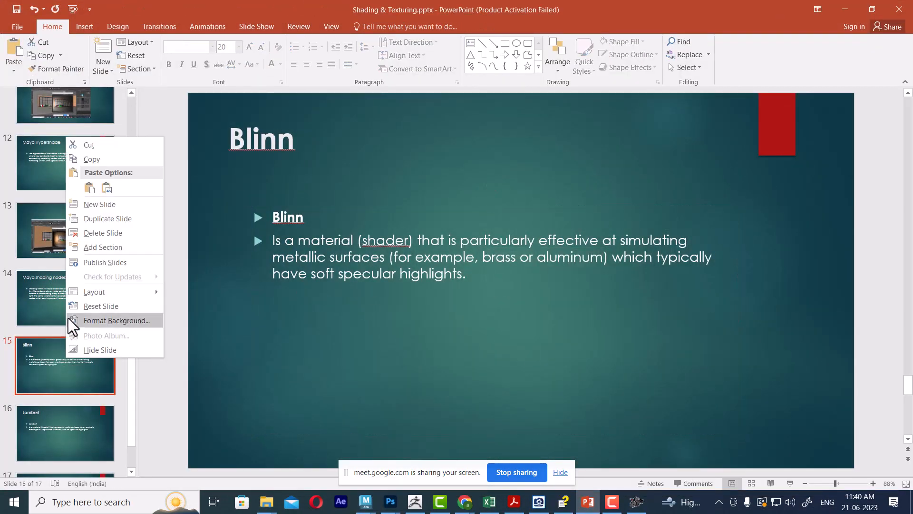
{"action": "left_click", "coordinate": [110, 217]}
{"action": "left_click", "coordinate": [334, 267]}
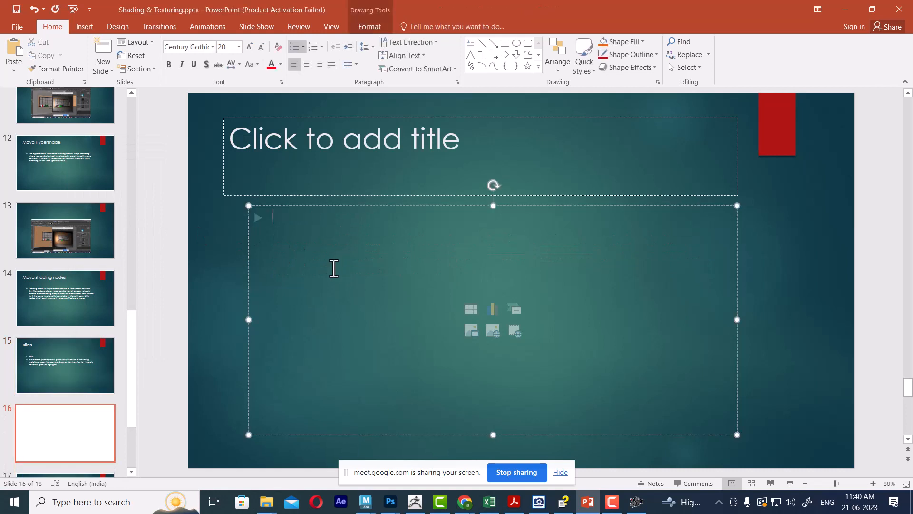
{"action": "key", "text": "ctrl+v"}
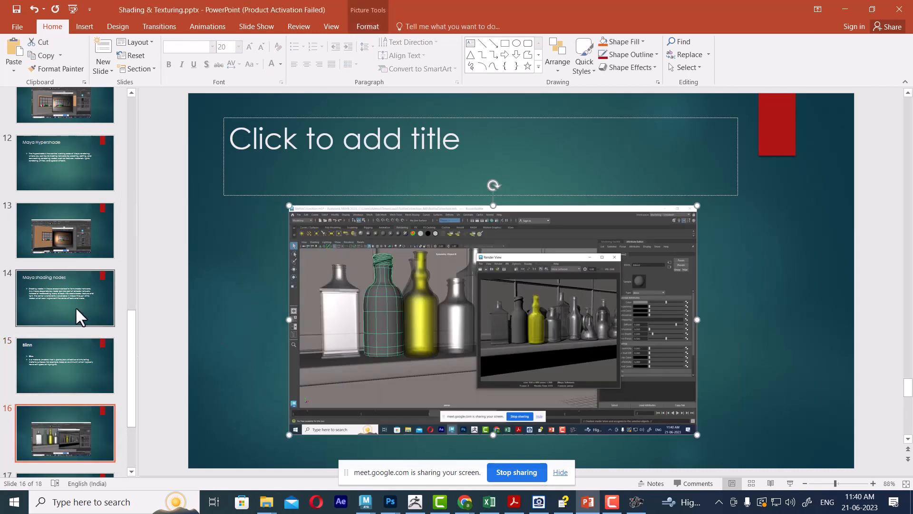
- Review the Maya shading nodes slide, the Blinn slide and the new screenshot slide
{"action": "left_click", "coordinate": [67, 305]}
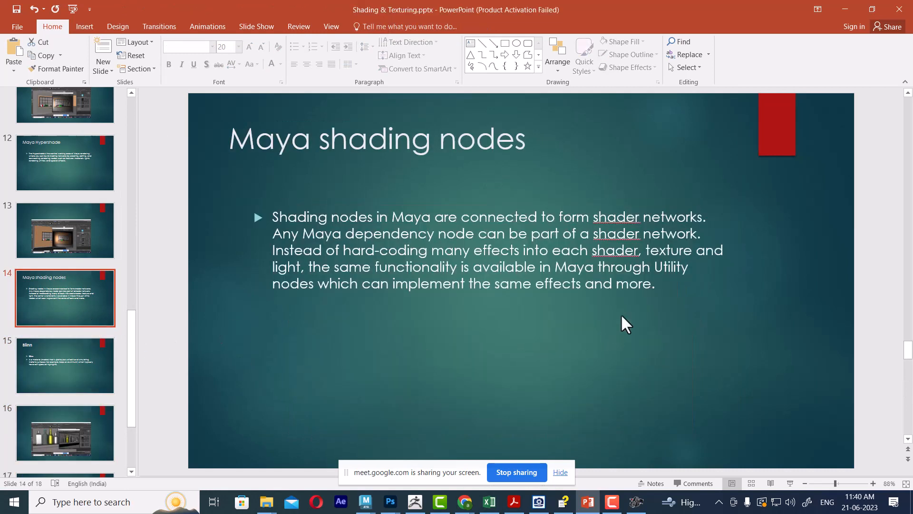
{"action": "left_click", "coordinate": [59, 381]}
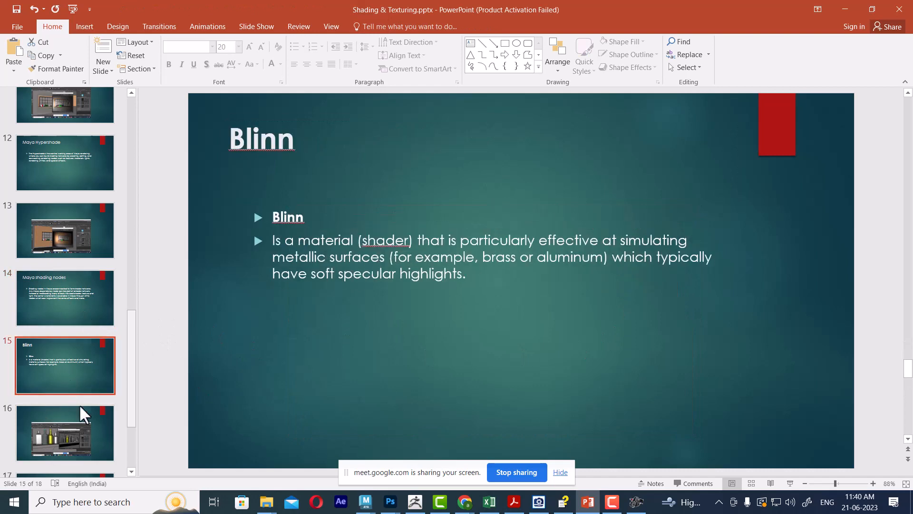
{"action": "left_click", "coordinate": [71, 430]}
{"action": "scroll", "coordinate": [76, 424], "scroll_direction": "down", "scroll_amount": 2}
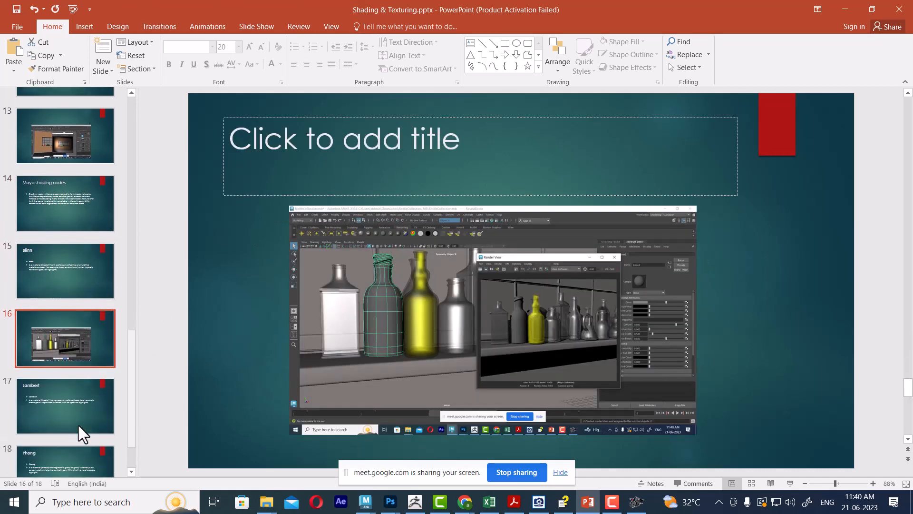
- Show the Lambert slide and highlight the words "matte surfaces" and "matte paint" in its description
{"action": "left_click", "coordinate": [54, 409]}
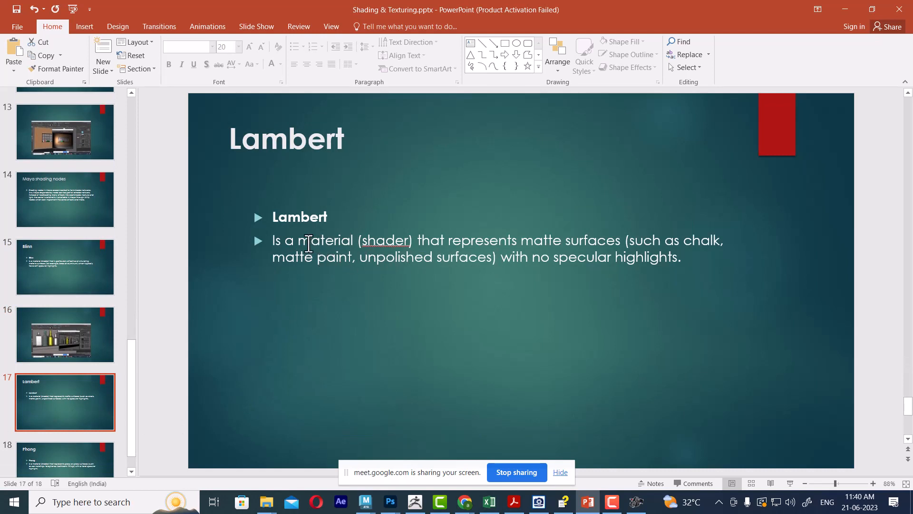
{"action": "left_click_drag", "start_coordinate": [523, 241], "coordinate": [586, 241]}
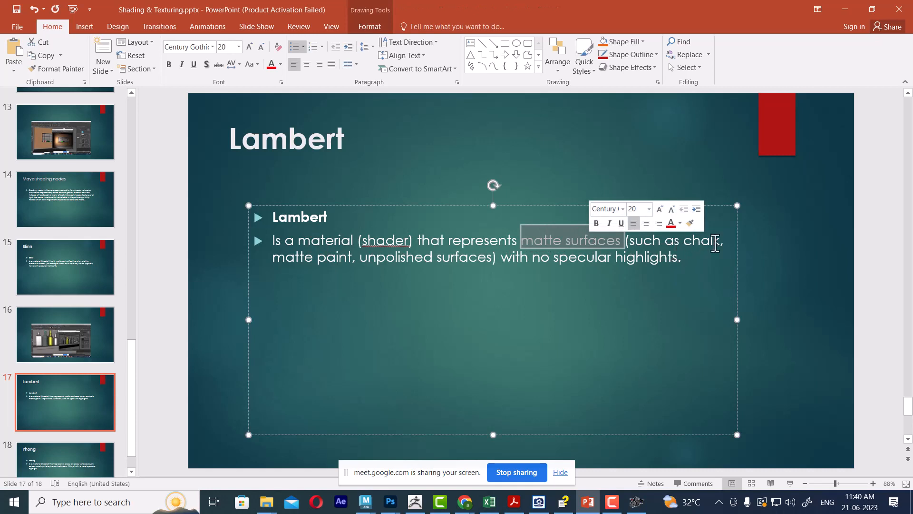
{"action": "left_click_drag", "start_coordinate": [274, 257], "coordinate": [353, 259]}
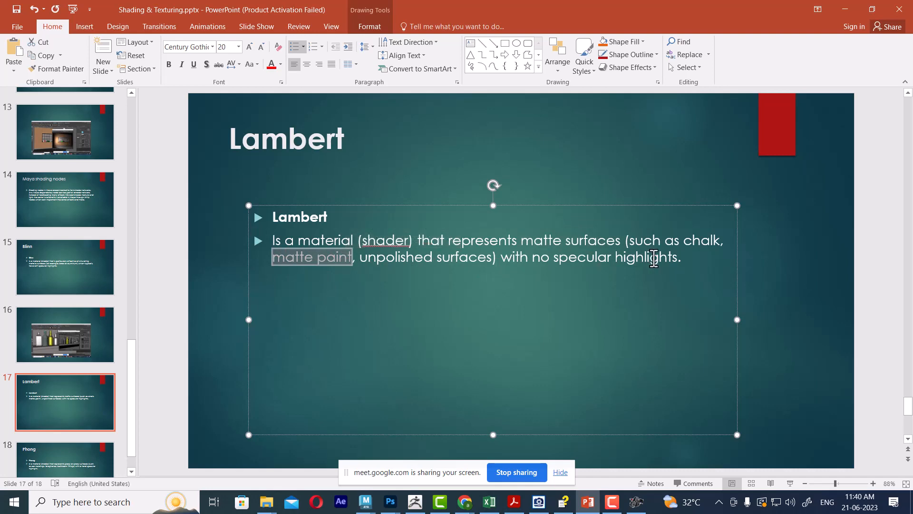
- Switch to Maya, select the brick-free wall around the window and assign a new Lambert material to it
{"action": "left_click", "coordinate": [844, 9]}
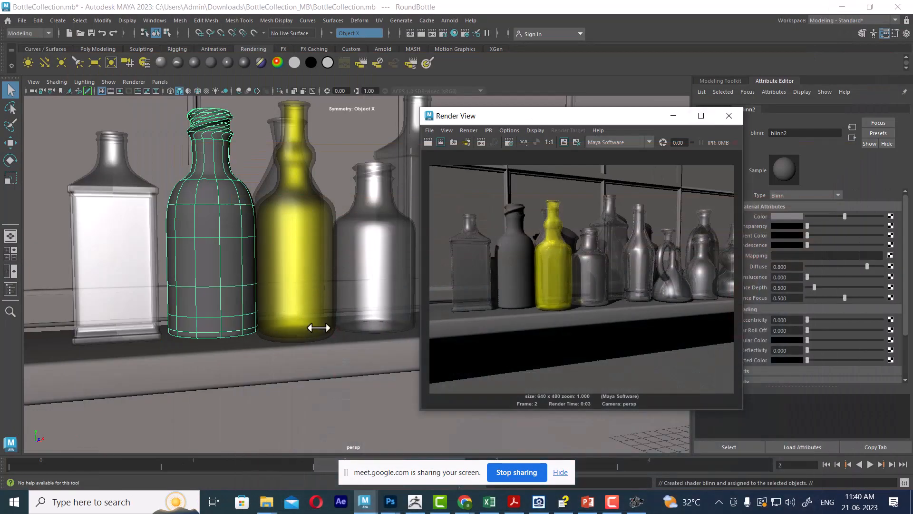
{"action": "right_click_drag", "start_coordinate": [316, 362], "coordinate": [191, 202], "text": "alt"}
{"action": "middle_click_drag", "start_coordinate": [191, 202], "coordinate": [201, 243], "text": "alt"}
{"action": "left_click", "coordinate": [201, 242]}
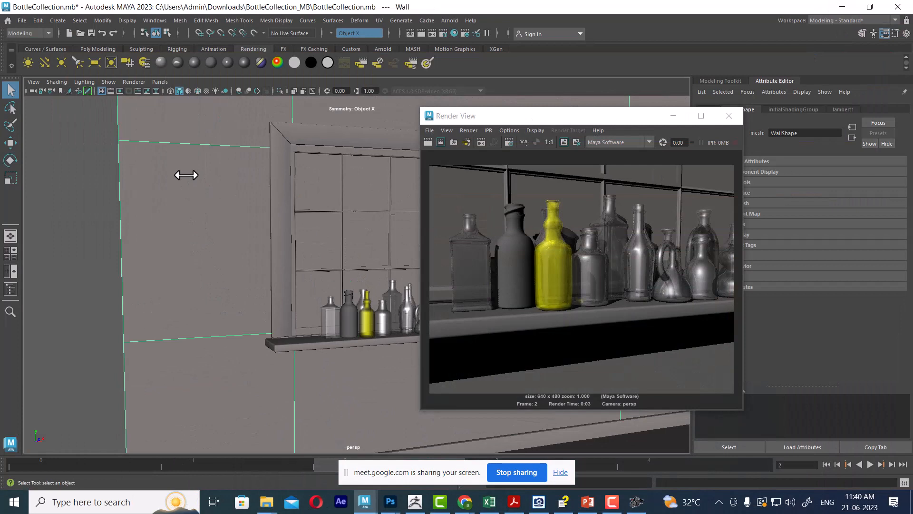
{"action": "right_click_drag", "start_coordinate": [186, 175], "coordinate": [219, 426]}
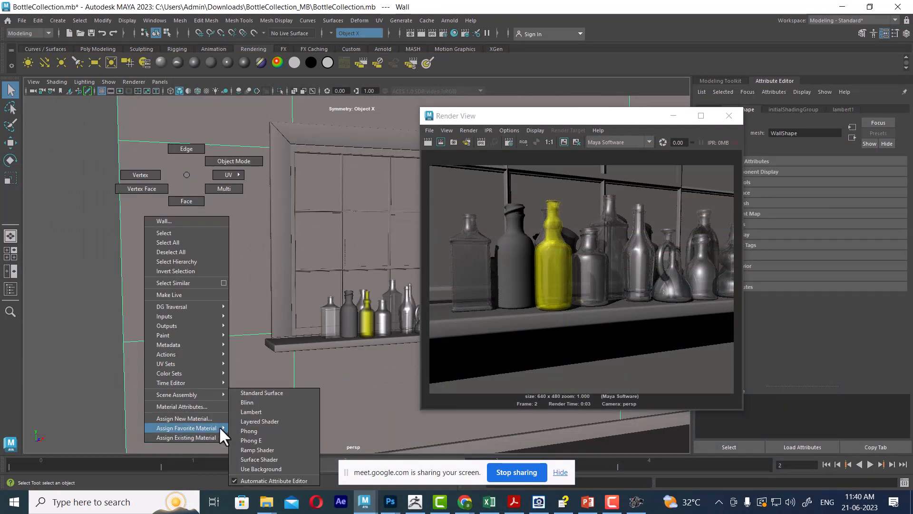
{"action": "right_click_drag", "start_coordinate": [218, 426], "coordinate": [276, 412]}
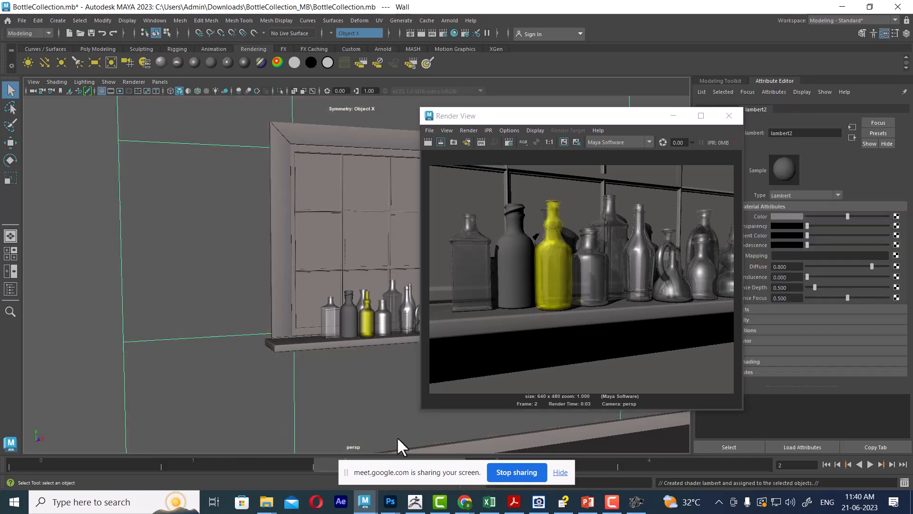
- Connect a File texture to the wall Lambert's color and start browsing for its image
{"action": "left_click", "coordinate": [896, 216]}
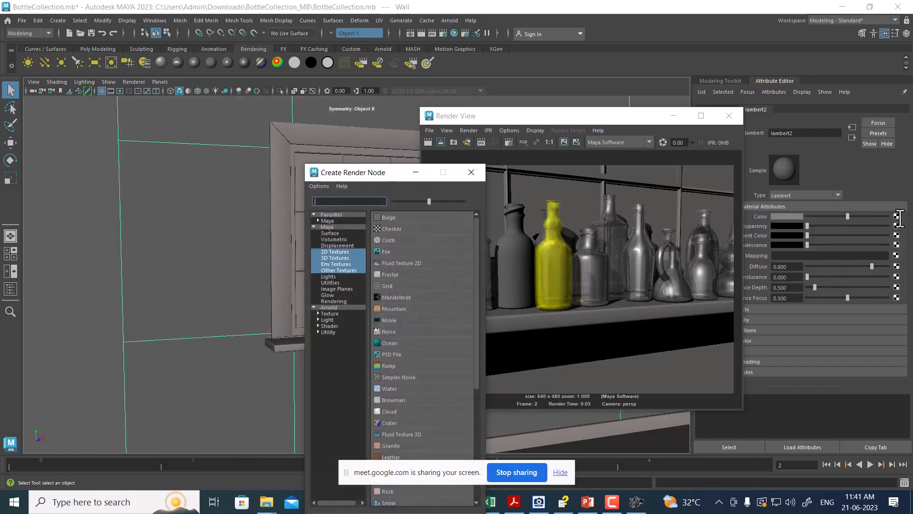
{"action": "left_click", "coordinate": [406, 247]}
{"action": "left_click", "coordinate": [892, 239]}
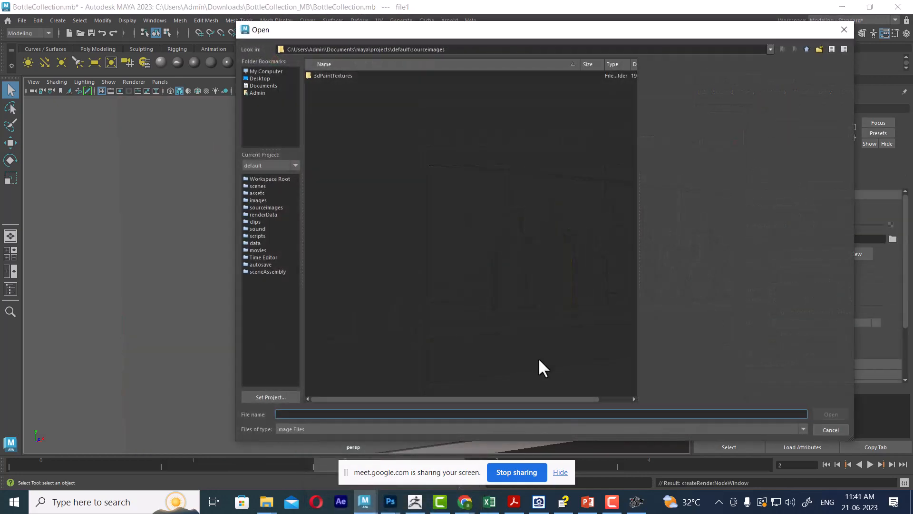
- Copy the class 1 folder's path from File Explorer and go to that folder in Maya's image browser
{"action": "mouse_move", "coordinate": [266, 505]}
{"action": "left_click", "coordinate": [289, 480]}
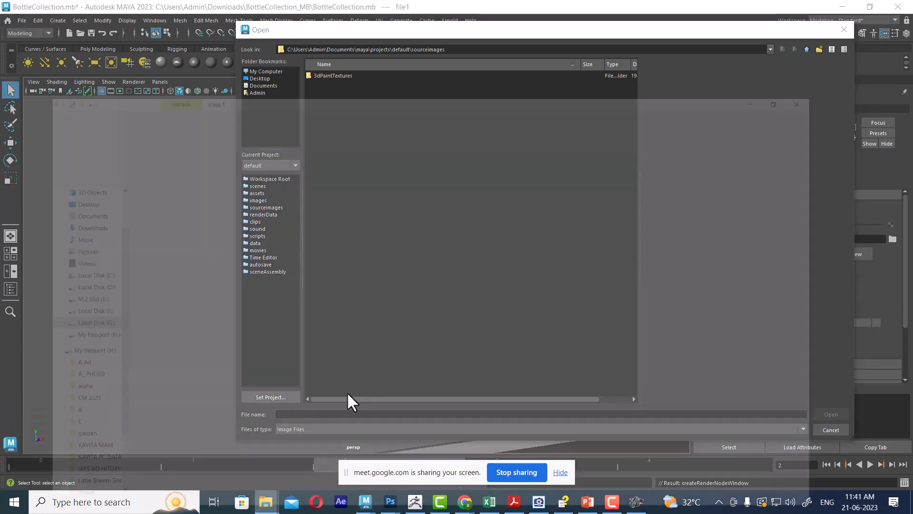
{"action": "left_click", "coordinate": [506, 92]}
{"action": "key", "text": "ctrl+c"}
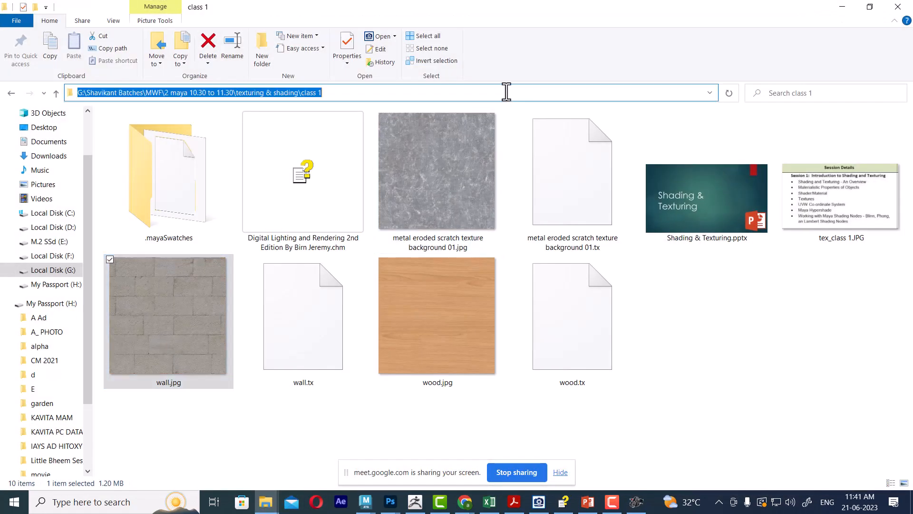
{"action": "left_click", "coordinate": [843, 8]}
{"action": "key", "text": "ctrl+v"}
{"action": "key", "text": "Return"}
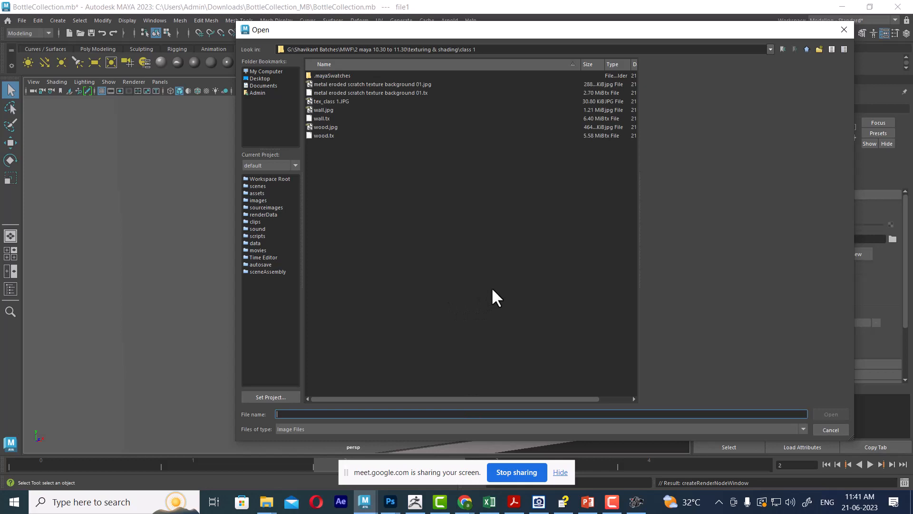
- Load wall.jpg as the wall's color texture and turn on textured display in the viewport
{"action": "left_click", "coordinate": [328, 127]}
{"action": "key", "text": "Up"}
{"action": "key", "text": "Up"}
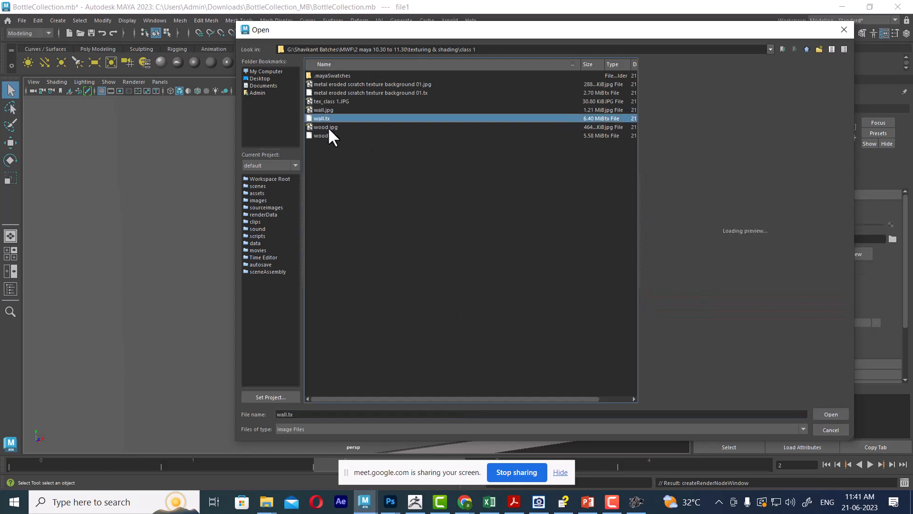
{"action": "key", "text": "Return"}
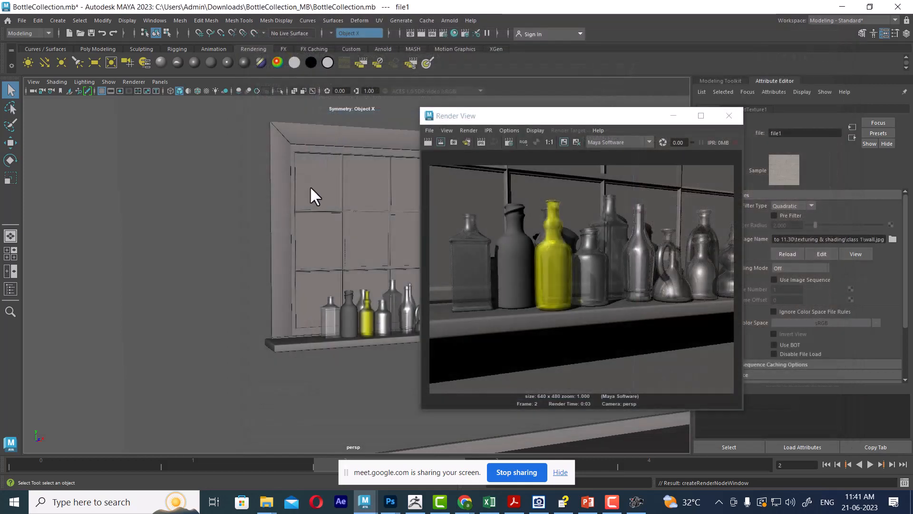
{"action": "scroll", "coordinate": [275, 252], "scroll_direction": "down", "scroll_amount": 1}
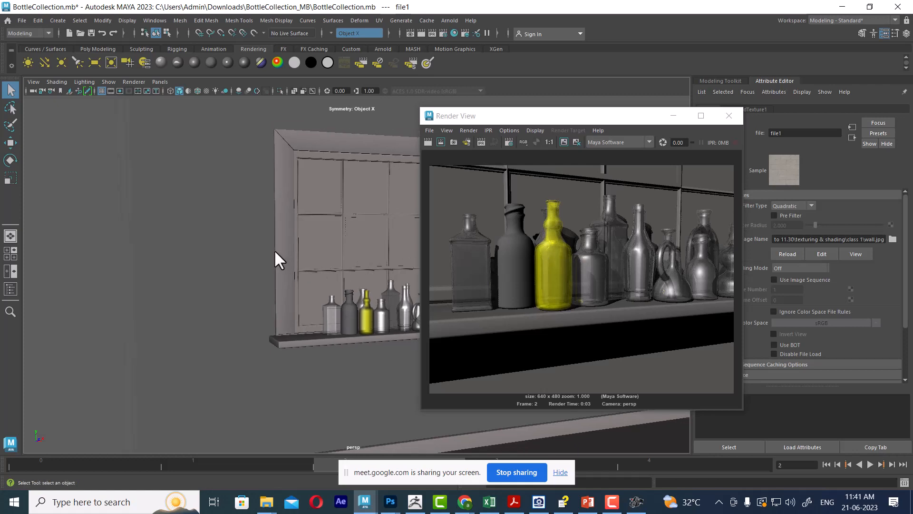
{"action": "key", "text": "6"}
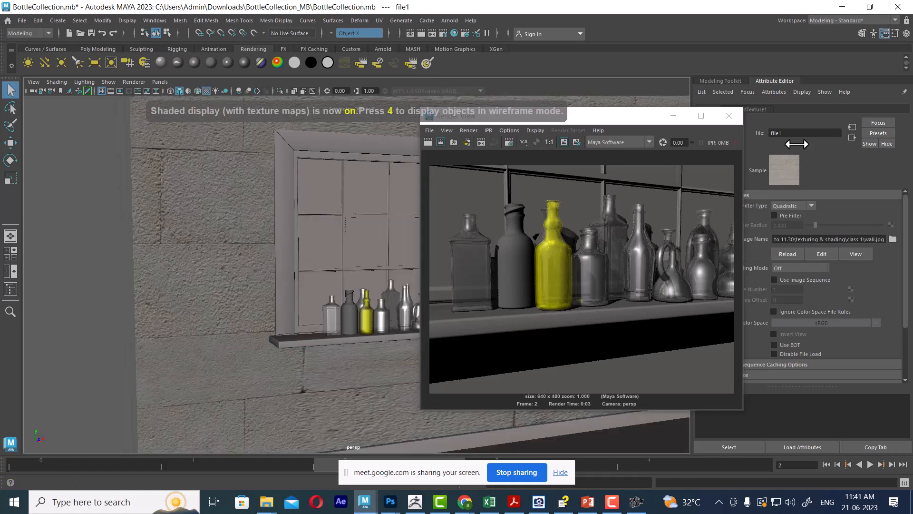
- Set the wall texture's Repeat UV to 5 by 5 and render the scene with Maya Software
{"action": "left_click", "coordinate": [764, 110]}
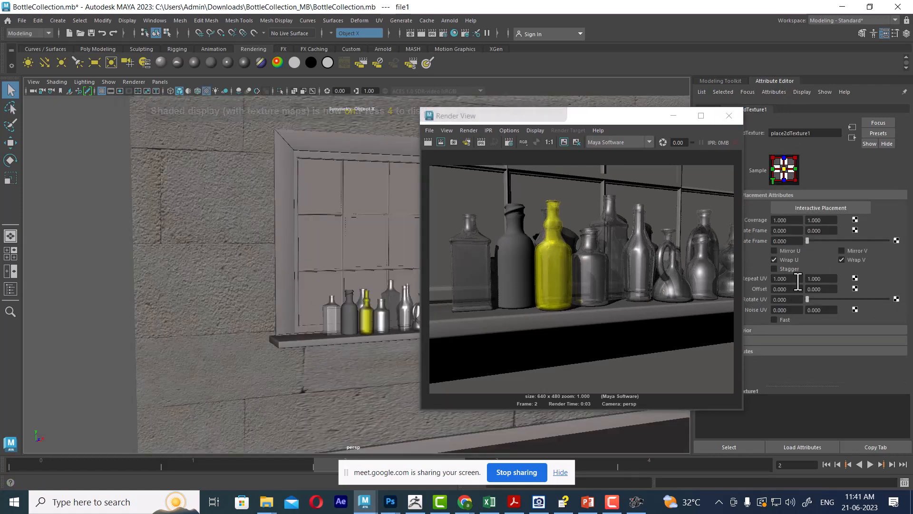
{"action": "left_click_drag", "start_coordinate": [797, 279], "coordinate": [708, 279]}
{"action": "type", "text": "5"}
{"action": "key", "text": "Tab"}
{"action": "type", "text": "5"}
{"action": "key", "text": "Return"}
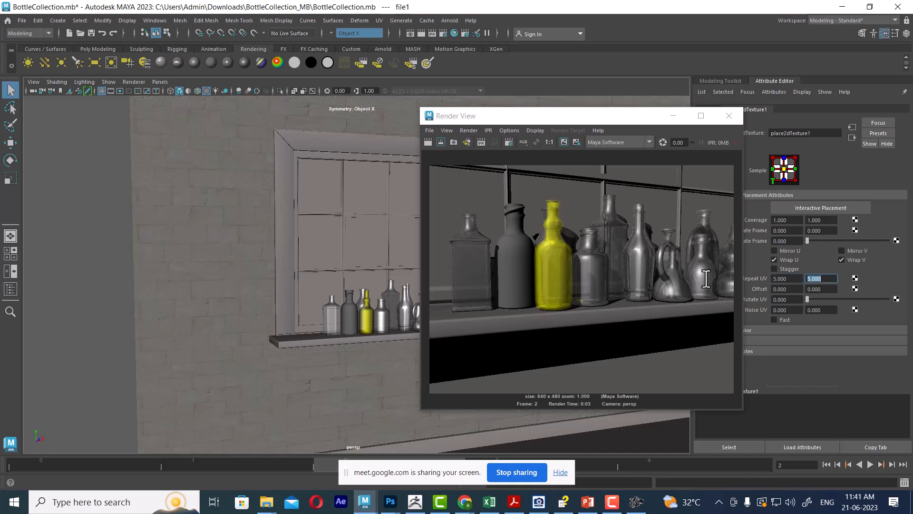
{"action": "left_click", "coordinate": [428, 141]}
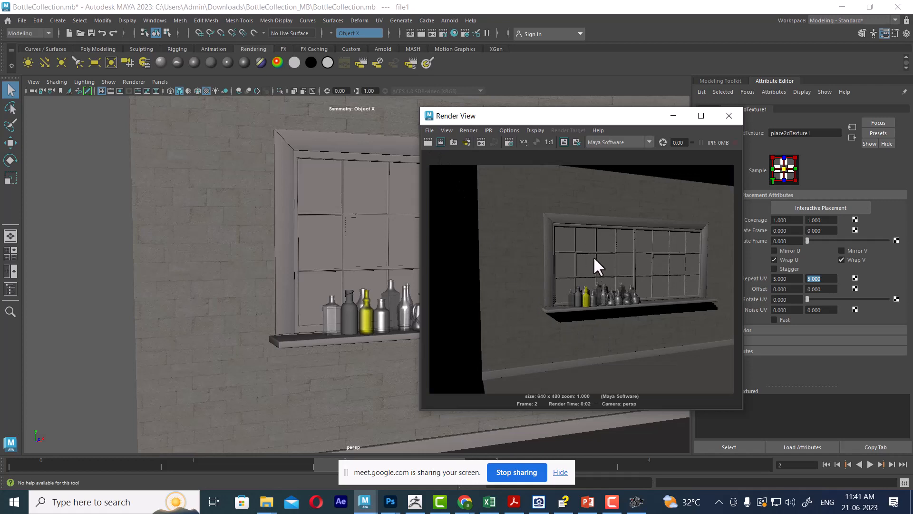
- Switch the renderer to Arnold Renderer and render the scene
{"action": "left_click", "coordinate": [603, 144]}
{"action": "left_click", "coordinate": [606, 170]}
{"action": "left_click", "coordinate": [429, 142]}
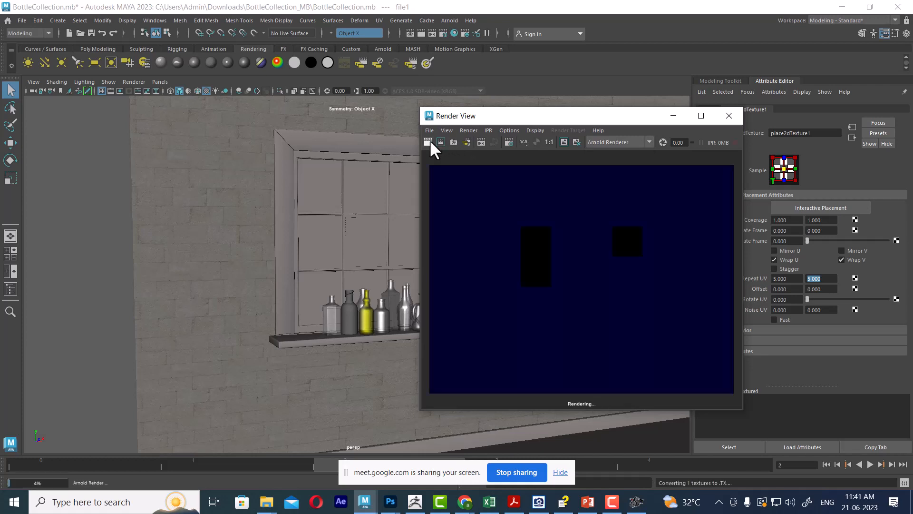
{"action": "left_click", "coordinate": [611, 144]}
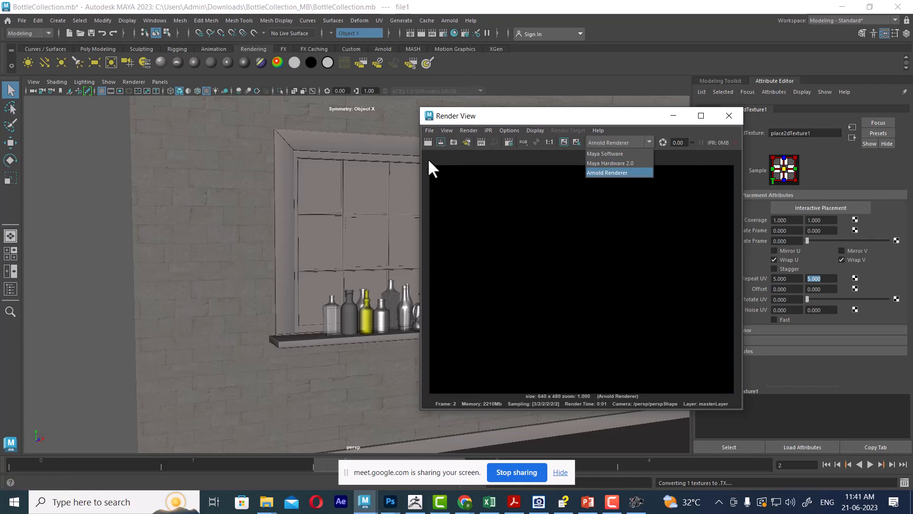
- Add an Arnold Skydome Light to the scene and render again
{"action": "left_click", "coordinate": [449, 21]}
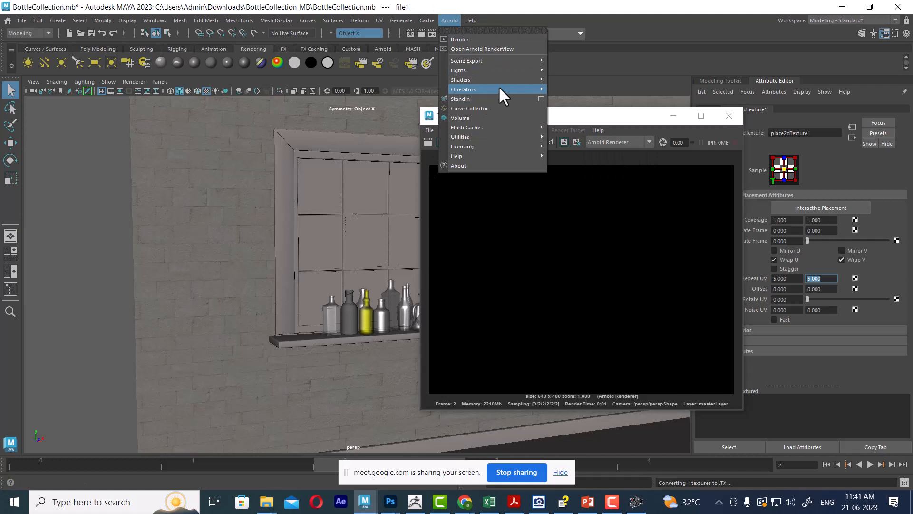
{"action": "mouse_move", "coordinate": [503, 71]}
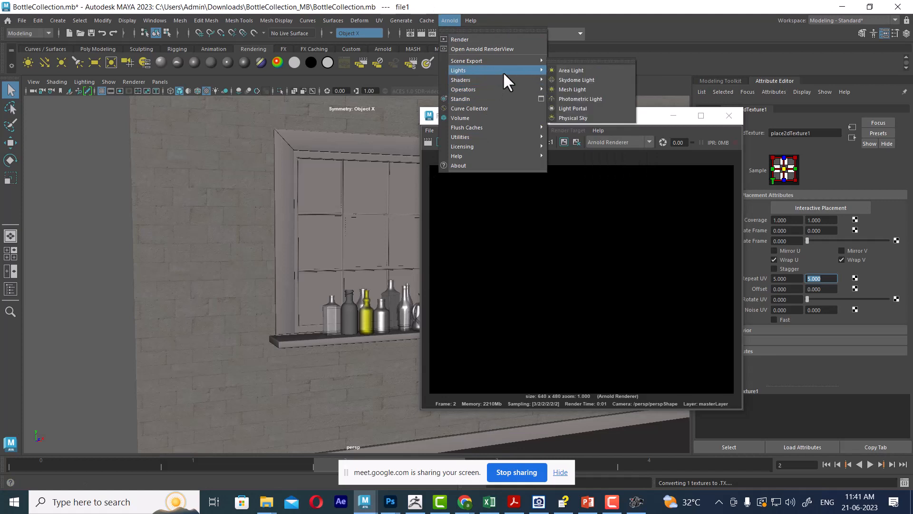
{"action": "left_click", "coordinate": [598, 80]}
{"action": "left_click", "coordinate": [427, 141]}
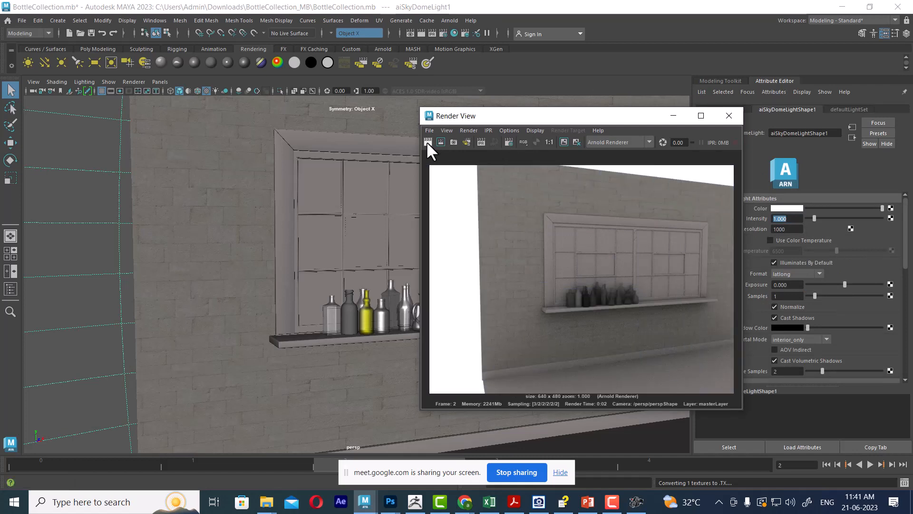
- Close the render window, create an Arnold Area Light and scale it up uniformly
{"action": "left_click", "coordinate": [728, 116]}
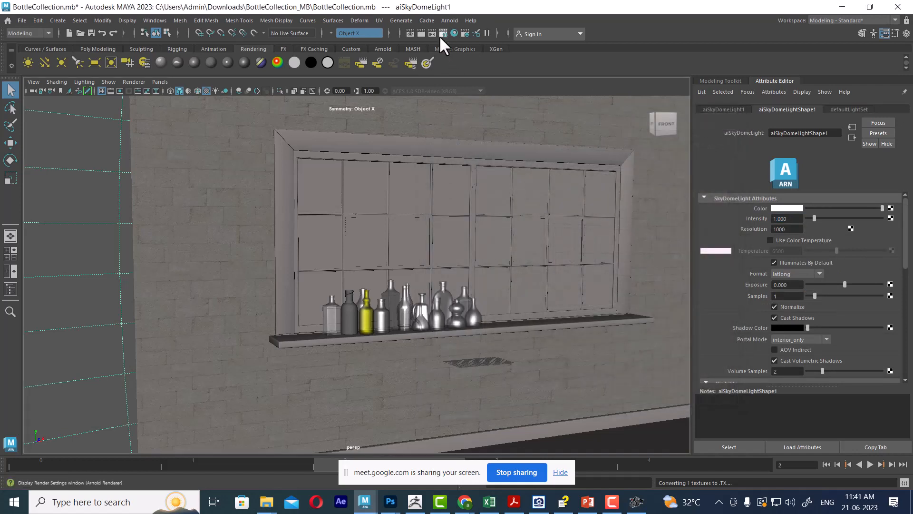
{"action": "left_click", "coordinate": [447, 20]}
{"action": "mouse_move", "coordinate": [495, 72]}
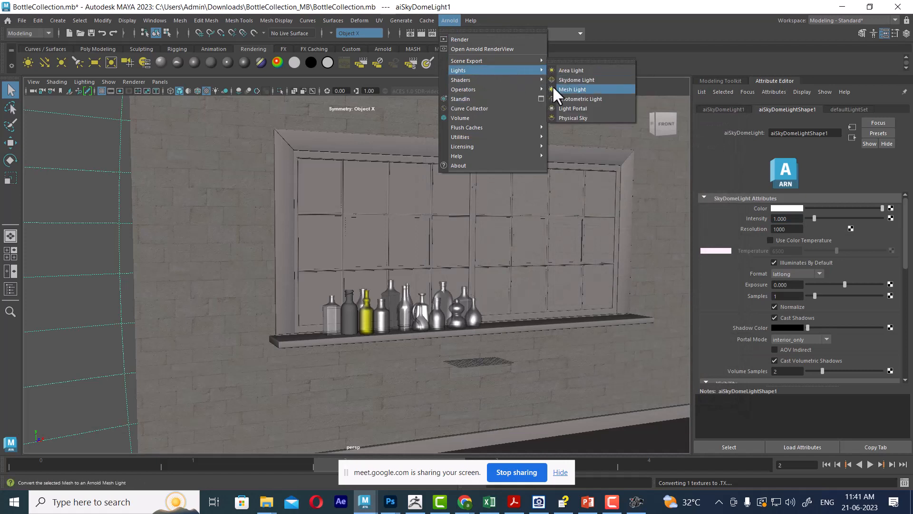
{"action": "left_click", "coordinate": [587, 71]}
{"action": "key", "text": "r"}
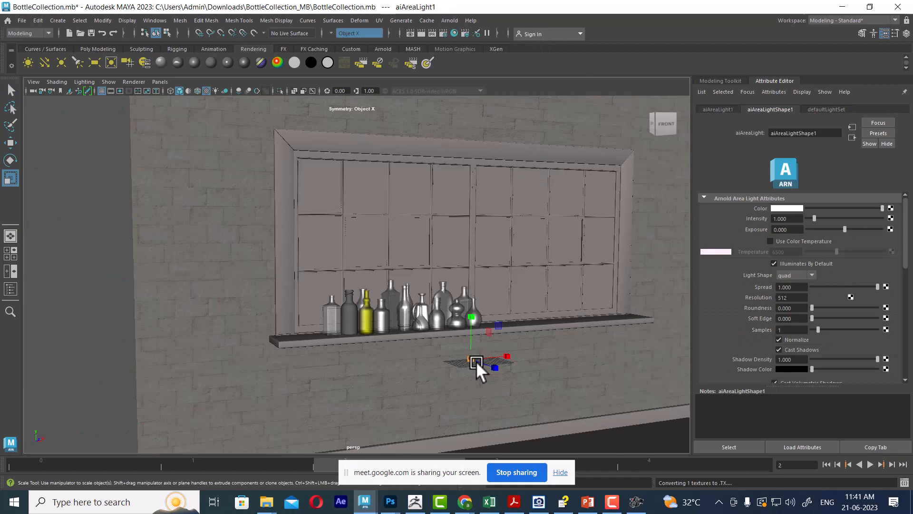
{"action": "left_click_drag", "start_coordinate": [476, 361], "coordinate": [570, 357]}
- Rotate the area light towards the bottles and move it up to window height, beside the window's left end
{"action": "scroll", "coordinate": [504, 372], "scroll_direction": "down", "scroll_amount": 5}
{"action": "key", "text": "e"}
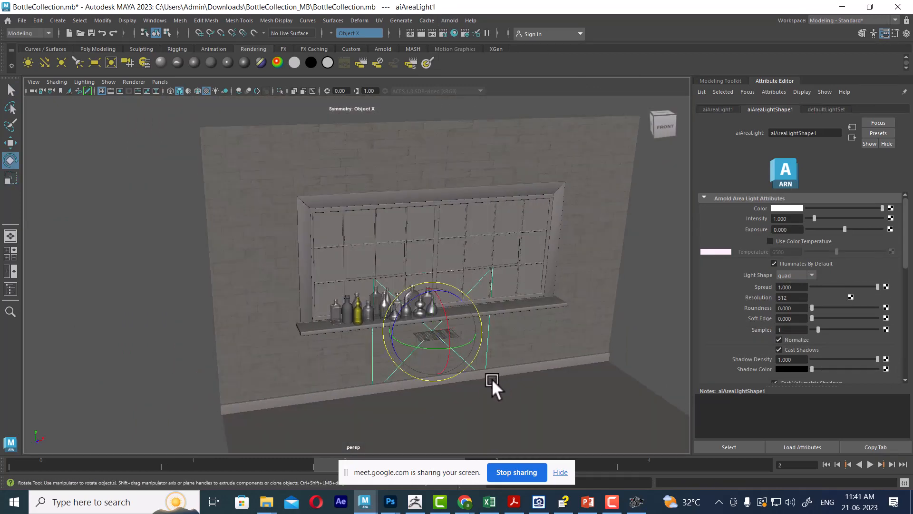
{"action": "left_click_drag", "start_coordinate": [491, 378], "coordinate": [445, 385], "text": "alt"}
{"action": "left_click_drag", "start_coordinate": [409, 361], "coordinate": [522, 349]}
{"action": "key", "text": "w"}
{"action": "left_click_drag", "start_coordinate": [566, 392], "coordinate": [488, 400], "text": "alt"}
{"action": "left_click_drag", "start_coordinate": [484, 342], "coordinate": [484, 210]}
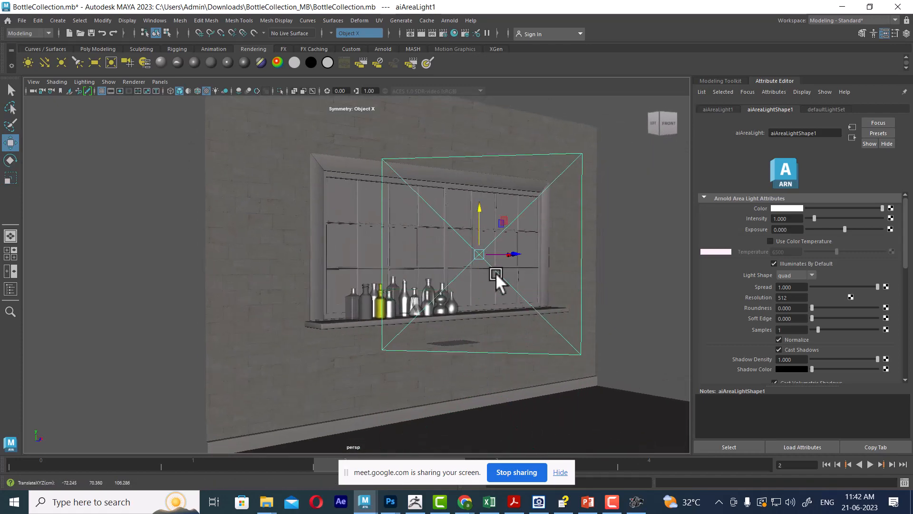
{"action": "scroll", "coordinate": [475, 281], "scroll_direction": "up", "scroll_amount": 1}
{"action": "left_click_drag", "start_coordinate": [496, 272], "coordinate": [336, 270], "text": "alt"}
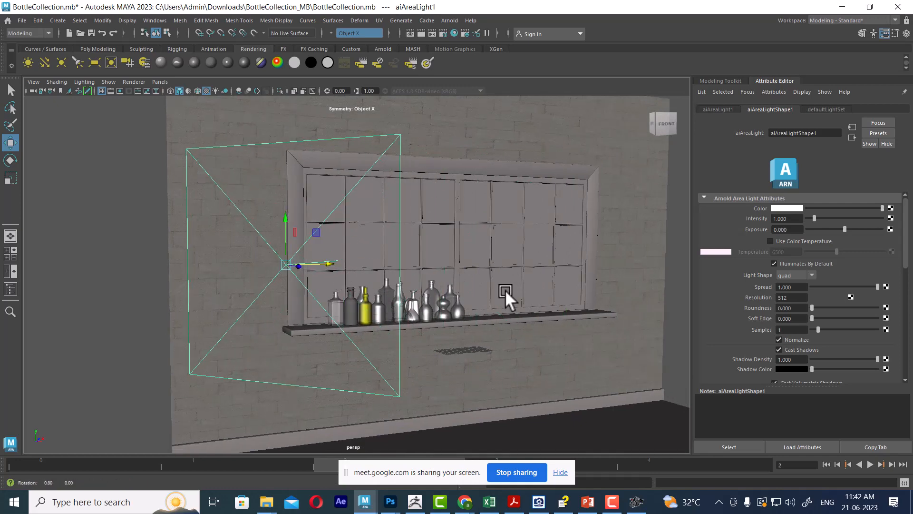
{"action": "scroll", "coordinate": [494, 333], "scroll_direction": "up", "scroll_amount": 2}
{"action": "scroll", "coordinate": [494, 333], "scroll_direction": "up", "scroll_amount": 2}
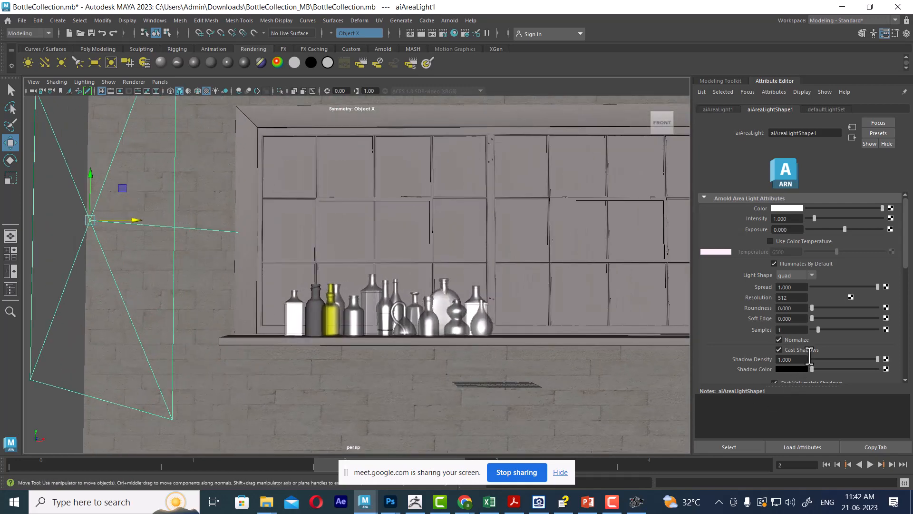
- Set the area light's intensity to 5 with Normalize off and render the scene
{"action": "left_click", "coordinate": [784, 219]}
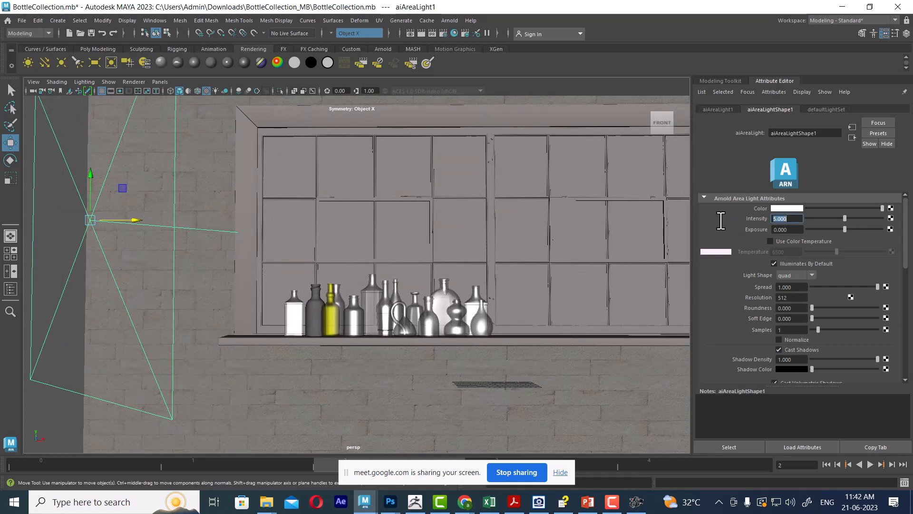
{"action": "scroll", "coordinate": [90, 172], "scroll_direction": "up", "scroll_amount": 2}
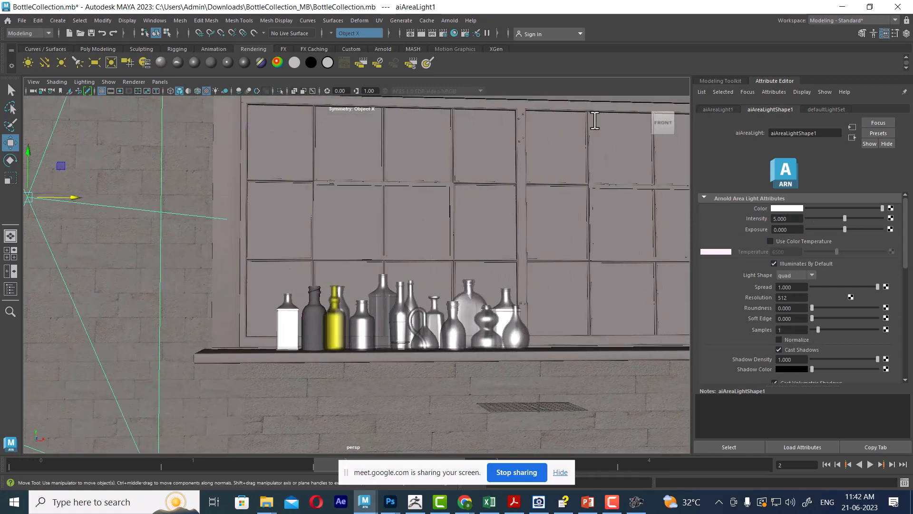
{"action": "left_click", "coordinate": [422, 33]}
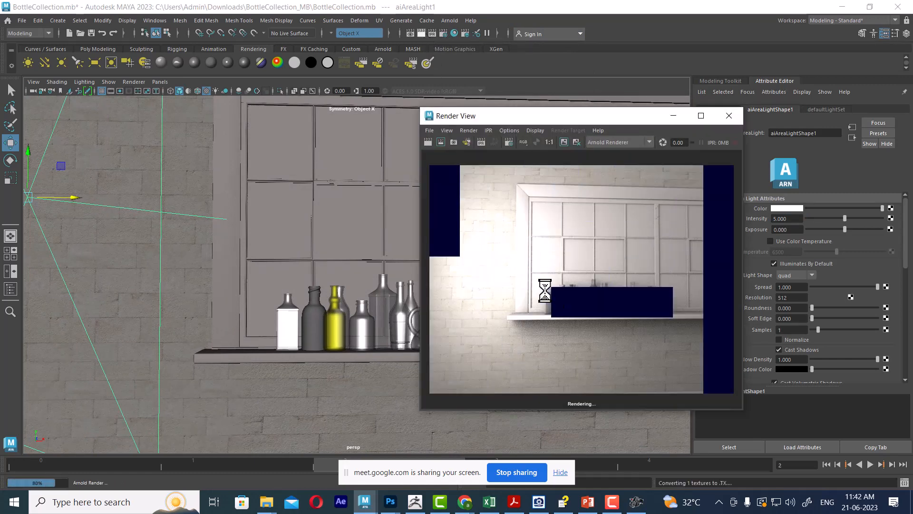
- Minimize the render window and, in the top view, move the area light farther out from the wall
{"action": "left_click", "coordinate": [673, 115]}
{"action": "scroll", "coordinate": [428, 267], "scroll_direction": "down", "scroll_amount": 8}
{"action": "left_click_drag", "start_coordinate": [404, 248], "coordinate": [570, 294], "text": "alt"}
{"action": "key", "text": "space"}
{"action": "left_click_drag", "start_coordinate": [598, 312], "coordinate": [516, 310]}
{"action": "scroll", "coordinate": [495, 317], "scroll_direction": "down", "scroll_amount": 9}
{"action": "middle_click_drag", "start_coordinate": [265, 335], "coordinate": [289, 330], "text": "alt"}
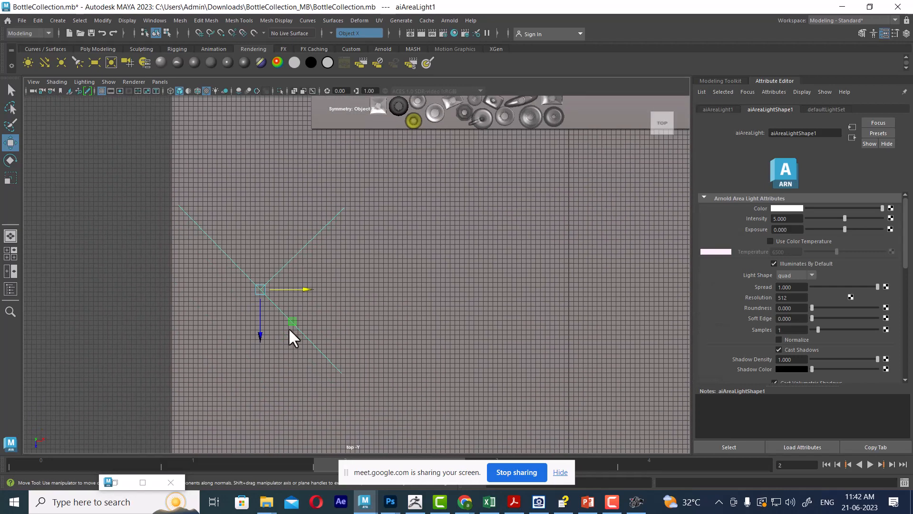
{"action": "left_click_drag", "start_coordinate": [260, 290], "coordinate": [230, 434]}
{"action": "key", "text": "space"}
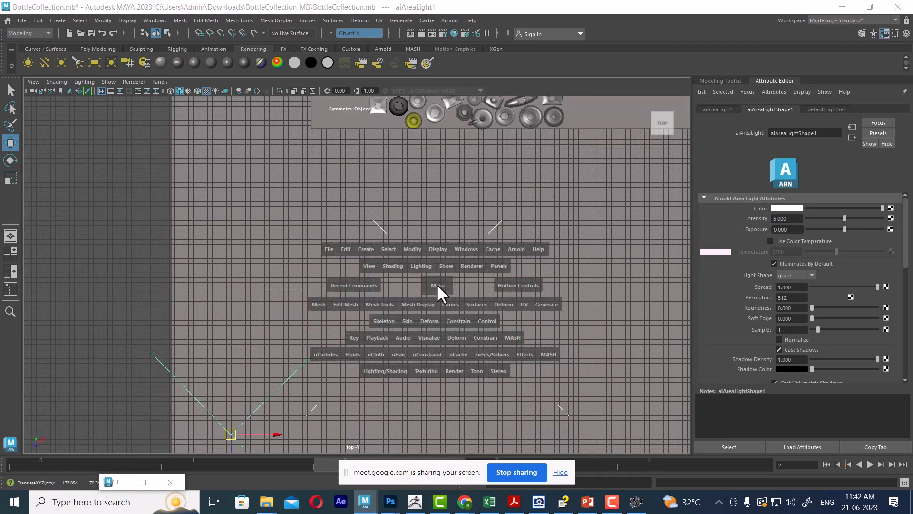
- Return to the perspective view, frame the window and bottles with the resolution gate on, and render the scene
{"action": "left_click_drag", "start_coordinate": [438, 291], "coordinate": [404, 193]}
{"action": "scroll", "coordinate": [444, 317], "scroll_direction": "up", "scroll_amount": 8}
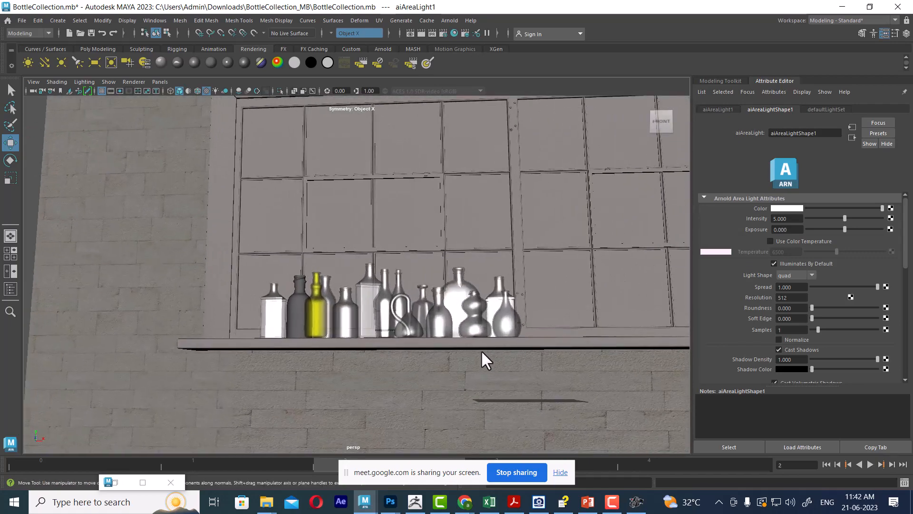
{"action": "middle_click_drag", "start_coordinate": [481, 350], "coordinate": [498, 362], "text": "alt"}
{"action": "scroll", "coordinate": [499, 361], "scroll_direction": "up", "scroll_amount": 2}
{"action": "mouse_move", "coordinate": [498, 366]}
{"action": "left_mouse_down", "text": "alt"}
{"action": "mouse_move", "coordinate": [472, 357]}
{"action": "mouse_move", "coordinate": [495, 360]}
{"action": "left_mouse_up", "text": "alt"}
{"action": "middle_click_drag", "start_coordinate": [495, 360], "coordinate": [481, 421], "text": "alt"}
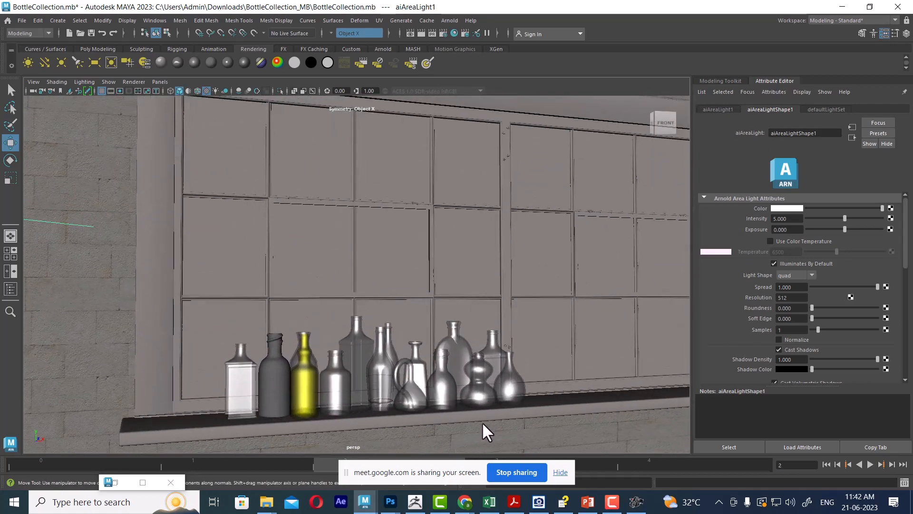
{"action": "scroll", "coordinate": [464, 360], "scroll_direction": "down", "scroll_amount": 3}
{"action": "scroll", "coordinate": [463, 358], "scroll_direction": "down", "scroll_amount": 1}
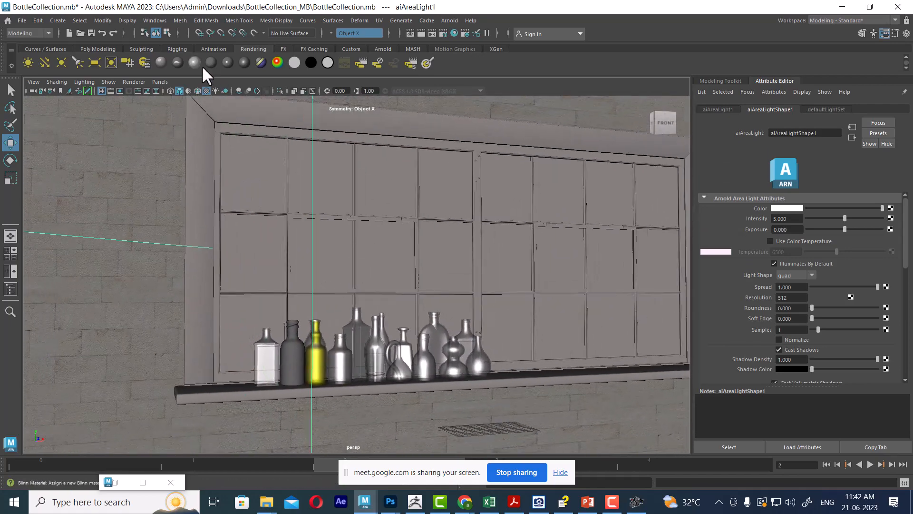
{"action": "left_click", "coordinate": [119, 91]}
{"action": "scroll", "coordinate": [459, 240], "scroll_direction": "down", "scroll_amount": 2}
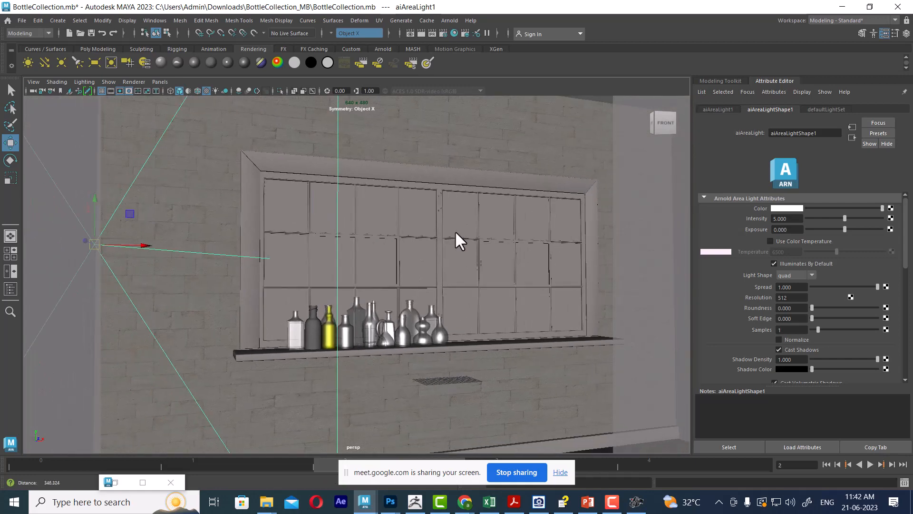
{"action": "left_click", "coordinate": [421, 33]}
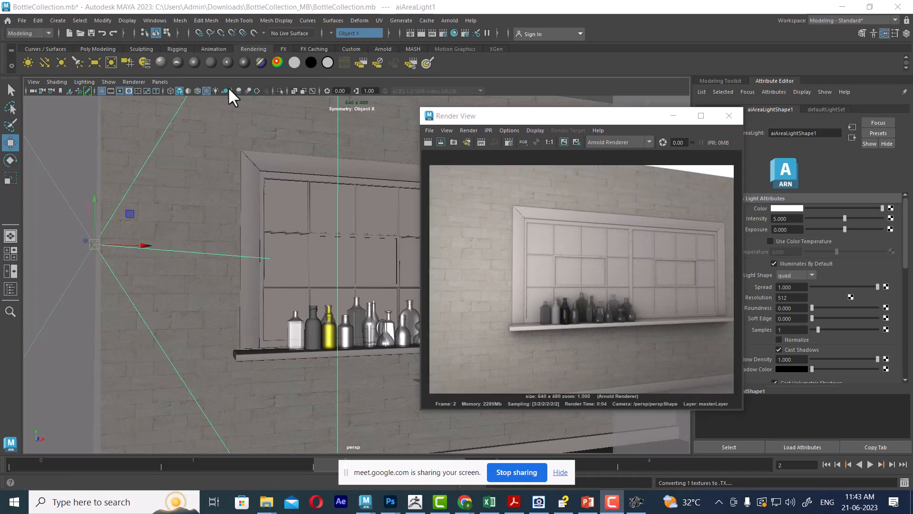
- Frame the bottles at the near end of the shelf in close-up and render them again
{"action": "scroll", "coordinate": [343, 303], "scroll_direction": "up", "scroll_amount": 8}
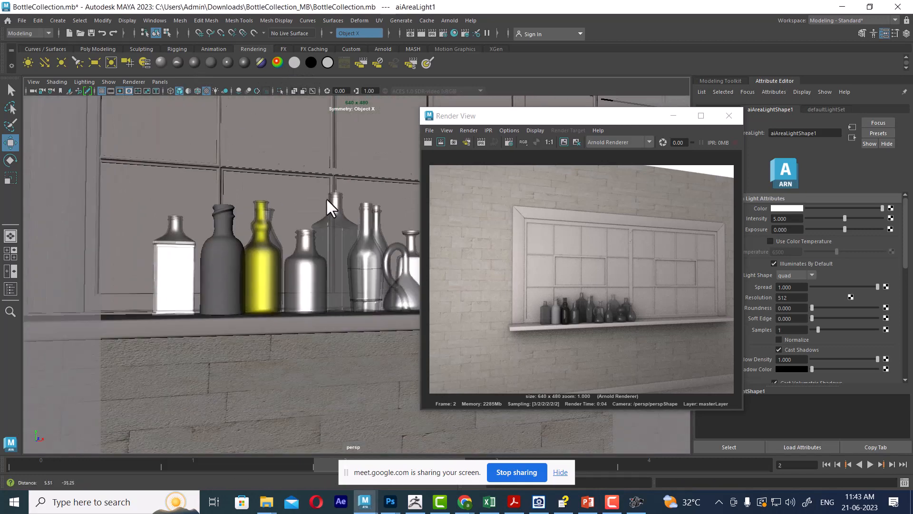
{"action": "middle_click_drag", "start_coordinate": [281, 301], "coordinate": [363, 318], "text": "alt"}
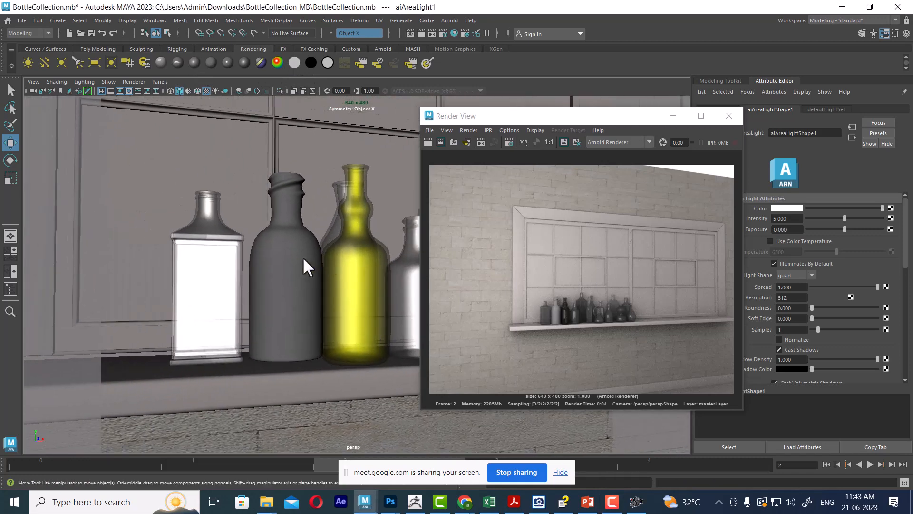
{"action": "left_click", "coordinate": [430, 142]}
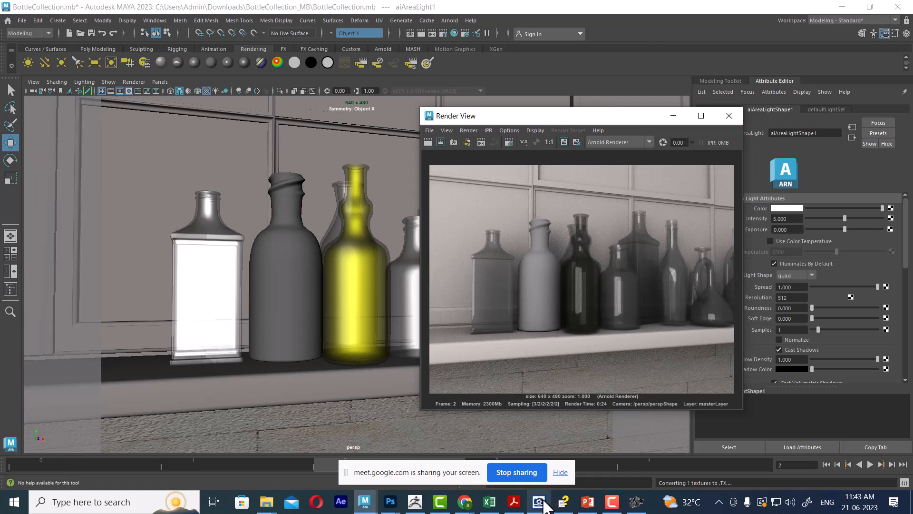
- In PowerPoint, add a slide after the Lambert slide and paste a screenshot of the Maya bottle render into it
{"action": "left_click", "coordinate": [588, 501]}
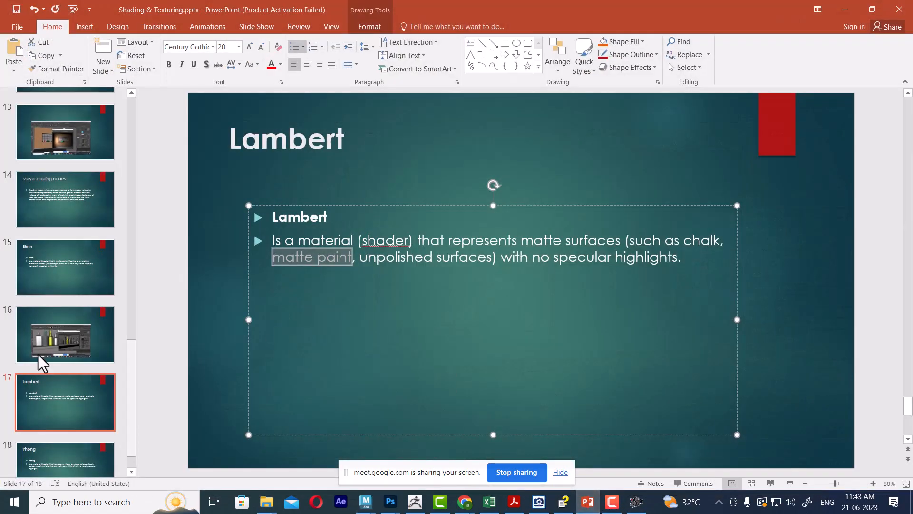
{"action": "right_click", "coordinate": [48, 404]}
{"action": "left_click", "coordinate": [91, 253]}
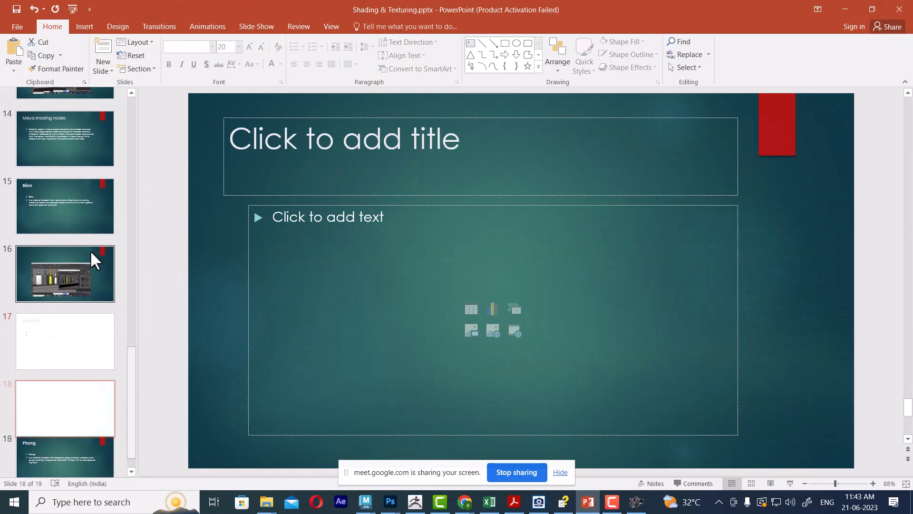
{"action": "key", "text": "alt+Tab"}
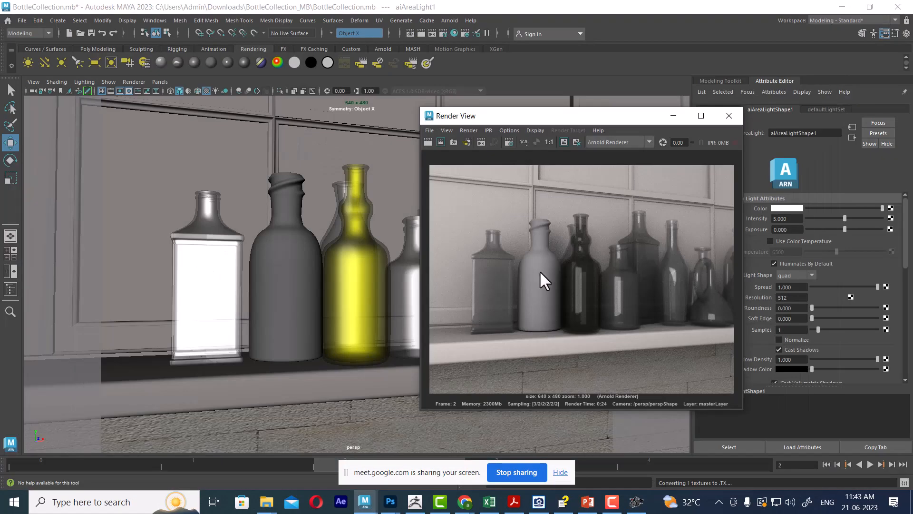
{"action": "key", "text": "alt+Tab"}
{"action": "left_click", "coordinate": [357, 295]}
{"action": "key", "text": "ctrl+v"}
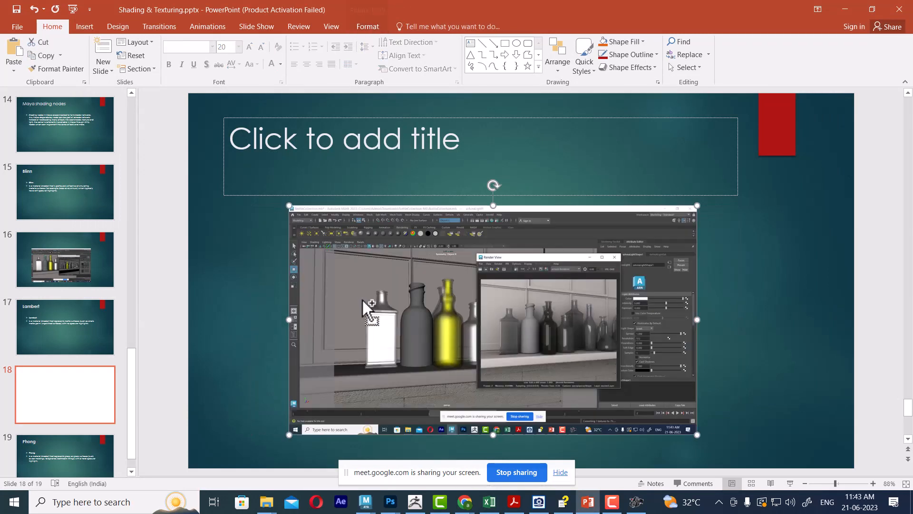
- Open the Phong slide and highlight the words "glassy or glossy" in its definition
{"action": "scroll", "coordinate": [80, 360], "scroll_direction": "down", "scroll_amount": 1}
{"action": "left_click", "coordinate": [67, 426]}
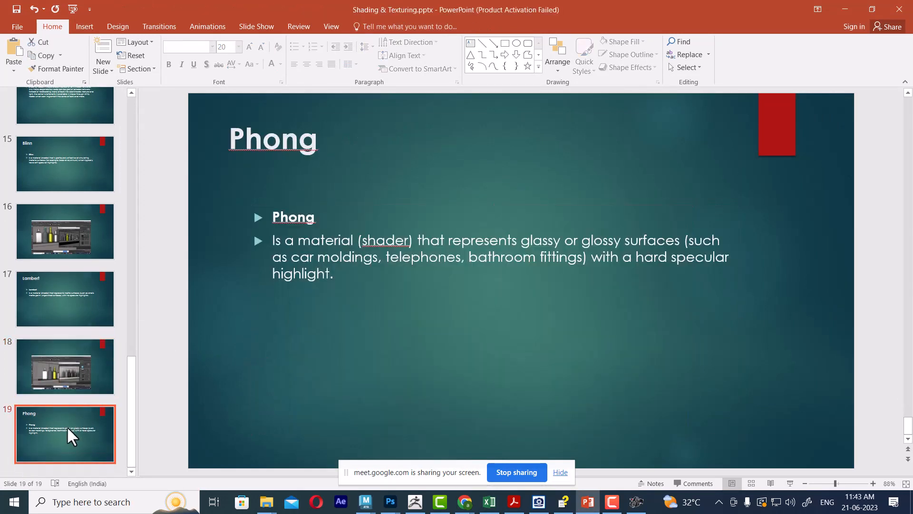
{"action": "left_click", "coordinate": [311, 246]}
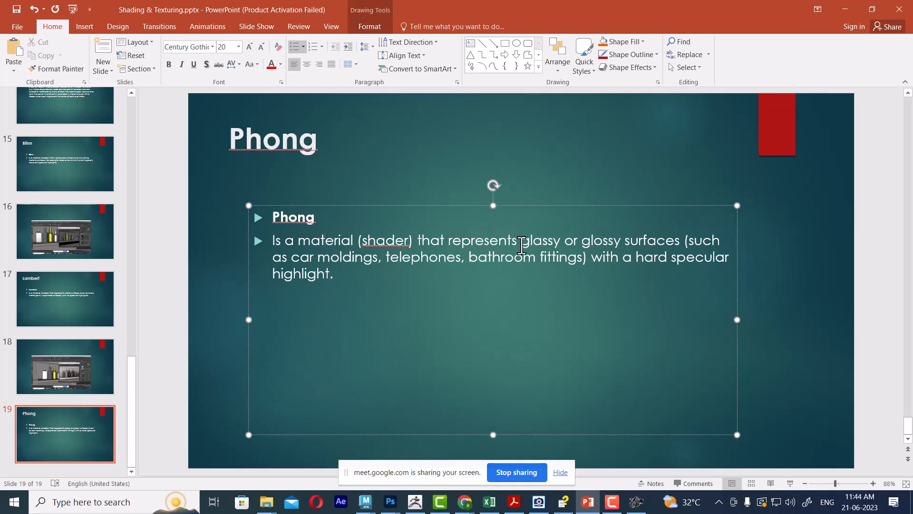
{"action": "left_click_drag", "start_coordinate": [523, 245], "coordinate": [607, 240]}
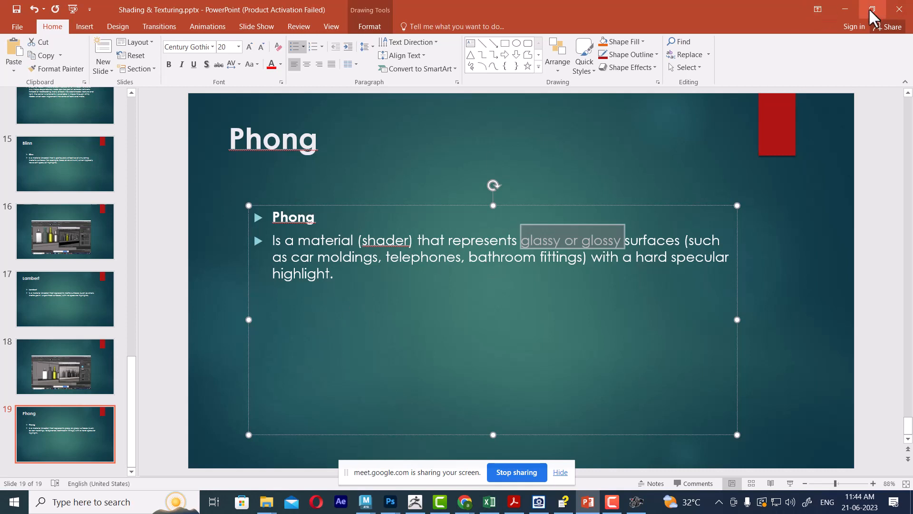
- Return to Maya, assign a new Phong material to the square bottle and render the scene
{"action": "left_click", "coordinate": [845, 11]}
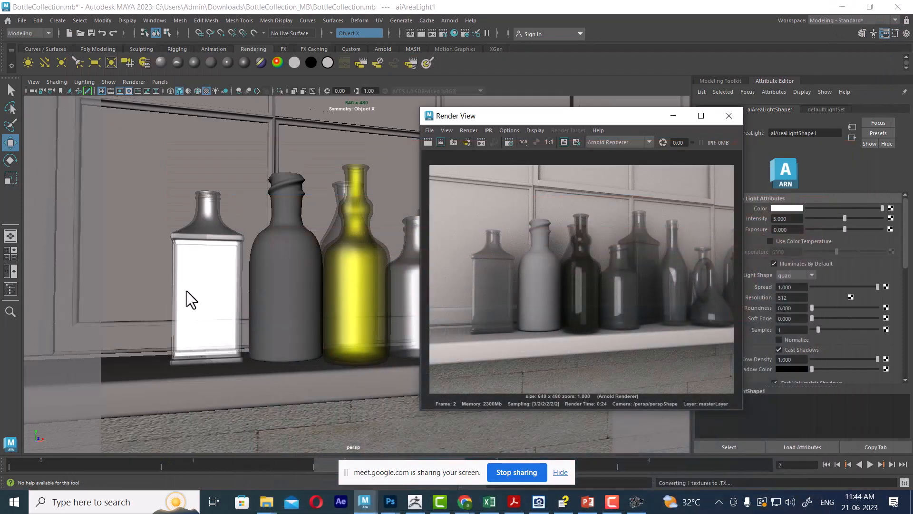
{"action": "left_click", "coordinate": [204, 267]}
{"action": "right_click_drag", "start_coordinate": [204, 237], "coordinate": [276, 429]}
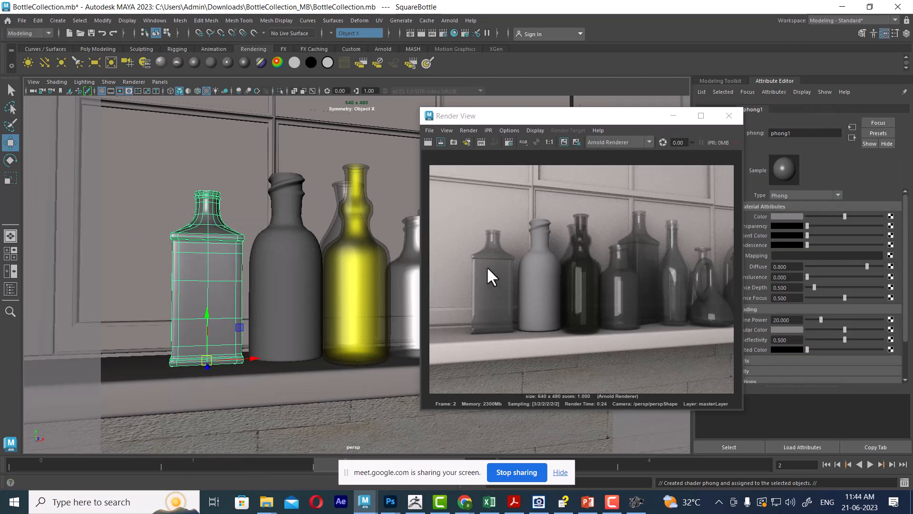
{"action": "left_click", "coordinate": [429, 141]}
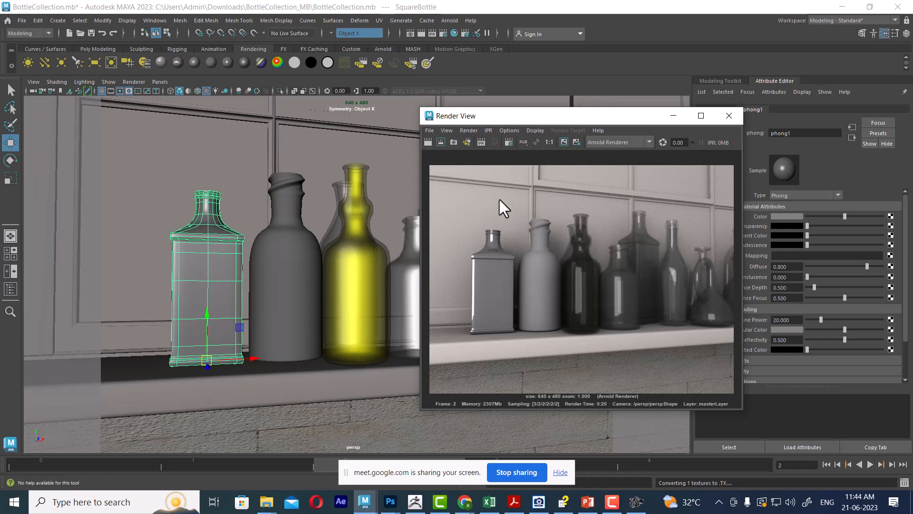
- Move the render window off the material attributes and set the square bottle's Phong color to red
{"action": "left_click_drag", "start_coordinate": [546, 118], "coordinate": [527, 202]}
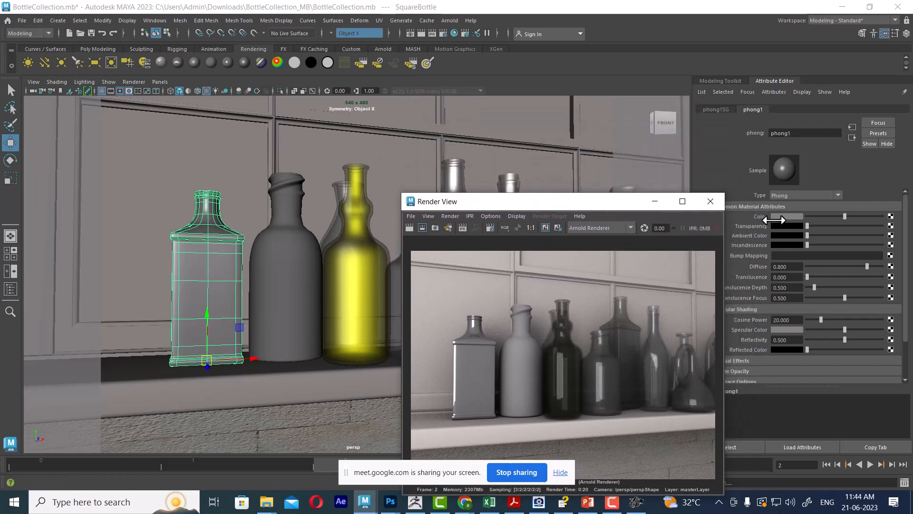
{"action": "left_click", "coordinate": [775, 216]}
{"action": "left_click", "coordinate": [743, 190]}
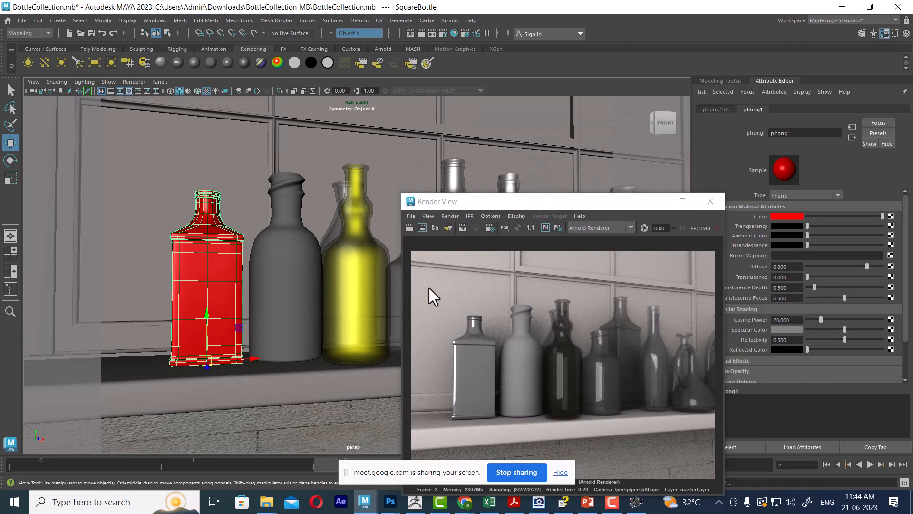
- Give the yellow bottle a new Blinn material in blue, then render the scene and minimize the render window
{"action": "left_click", "coordinate": [349, 271]}
{"action": "right_click_drag", "start_coordinate": [360, 236], "coordinate": [430, 403]}
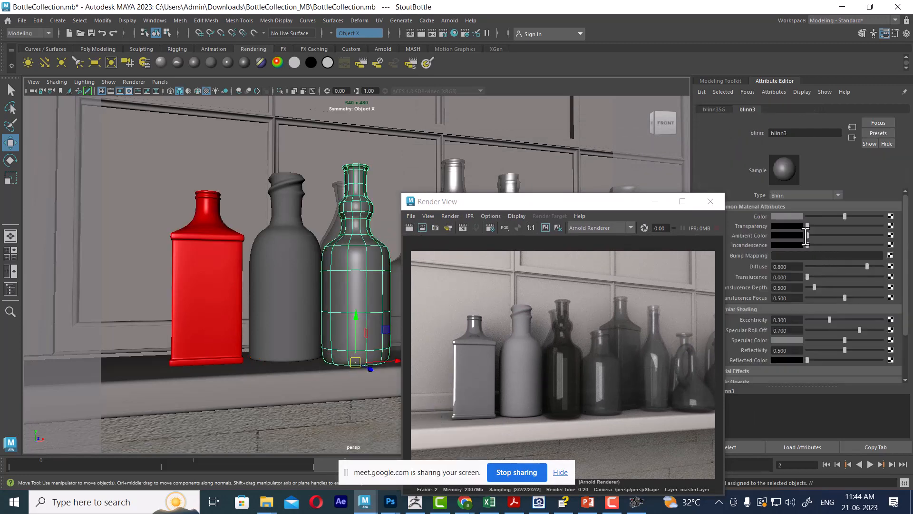
{"action": "left_click", "coordinate": [787, 216]}
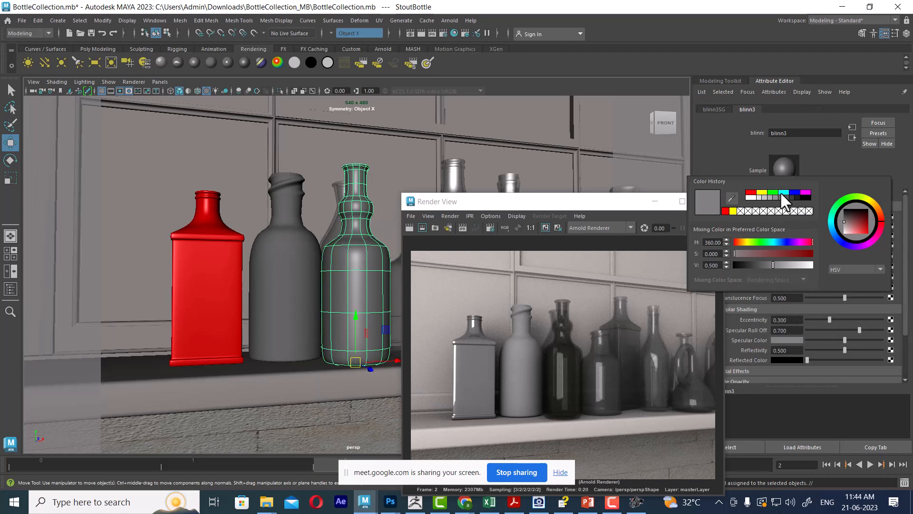
{"action": "left_click", "coordinate": [794, 193]}
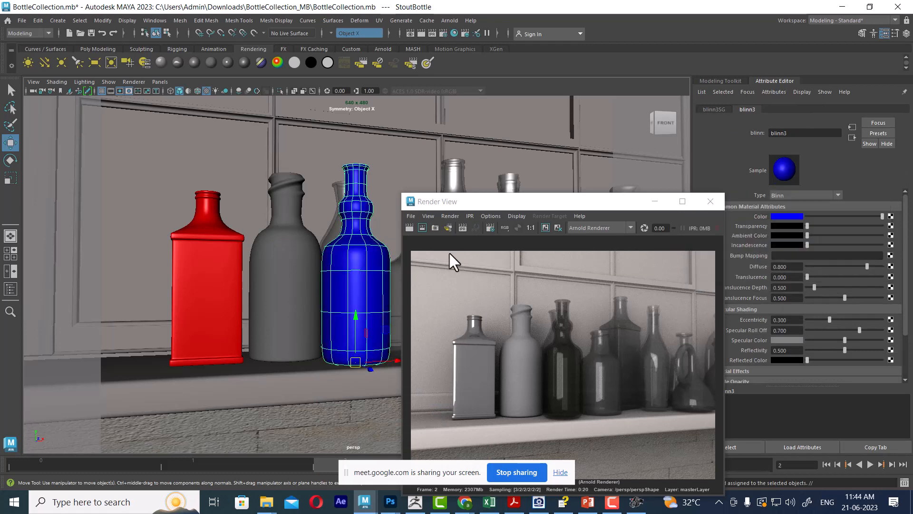
{"action": "left_click", "coordinate": [409, 225]}
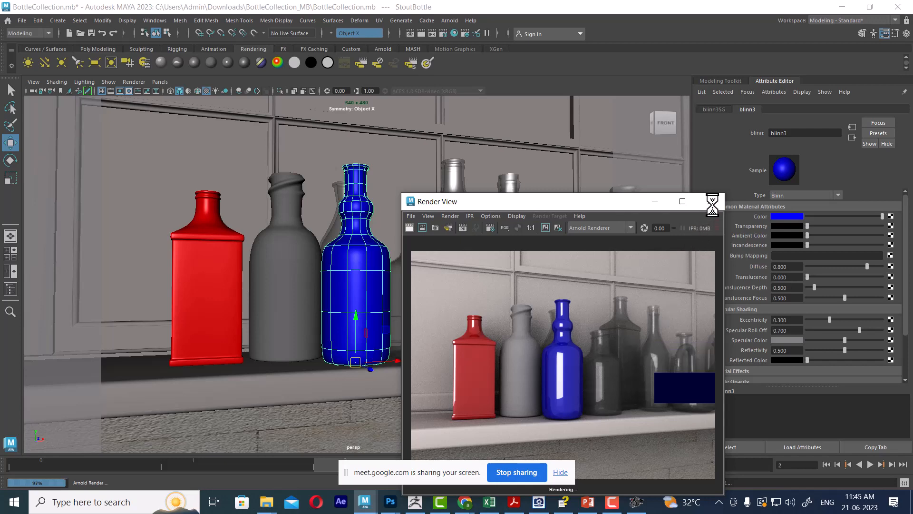
{"action": "left_click", "coordinate": [656, 201]}
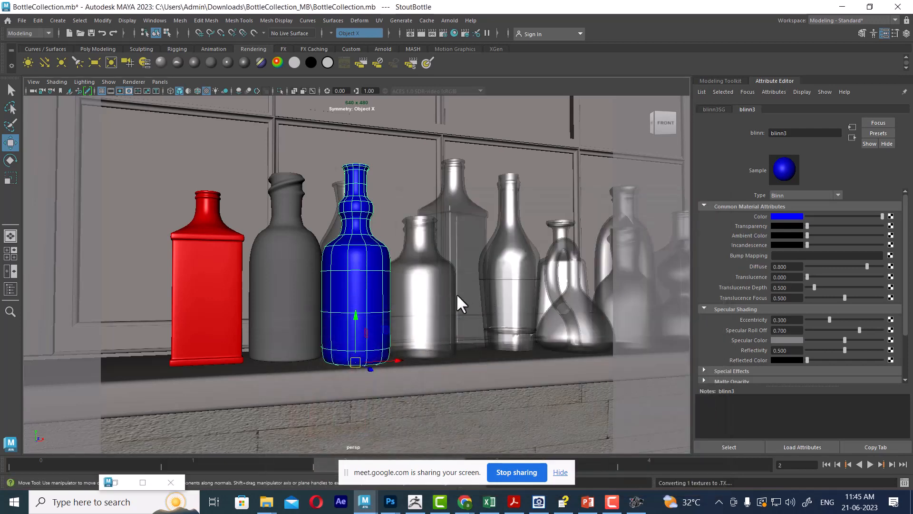
- Open the material attributes of the square bottle and rename its Phong material as red
{"action": "left_click", "coordinate": [215, 265]}
{"action": "right_click_drag", "start_coordinate": [215, 266], "coordinate": [212, 449]}
{"action": "left_click", "coordinate": [804, 133]}
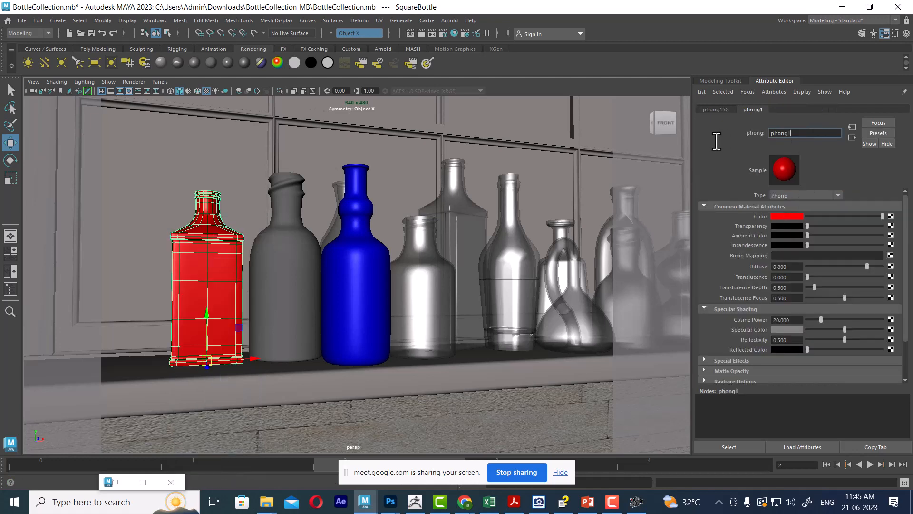
{"action": "left_click_drag", "start_coordinate": [807, 136], "coordinate": [732, 129]}
{"action": "type", "text": "red"}
{"action": "key", "text": "Return"}
- Assign the existing red material to the short round bottle beside the blue one and render the scene
{"action": "left_click", "coordinate": [449, 294]}
{"action": "right_click_drag", "start_coordinate": [441, 237], "coordinate": [528, 449]}
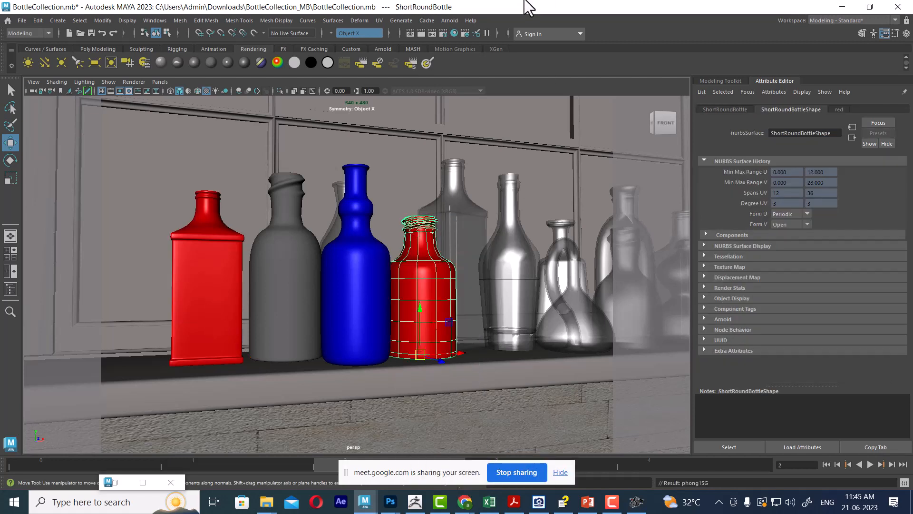
{"action": "left_click", "coordinate": [421, 34]}
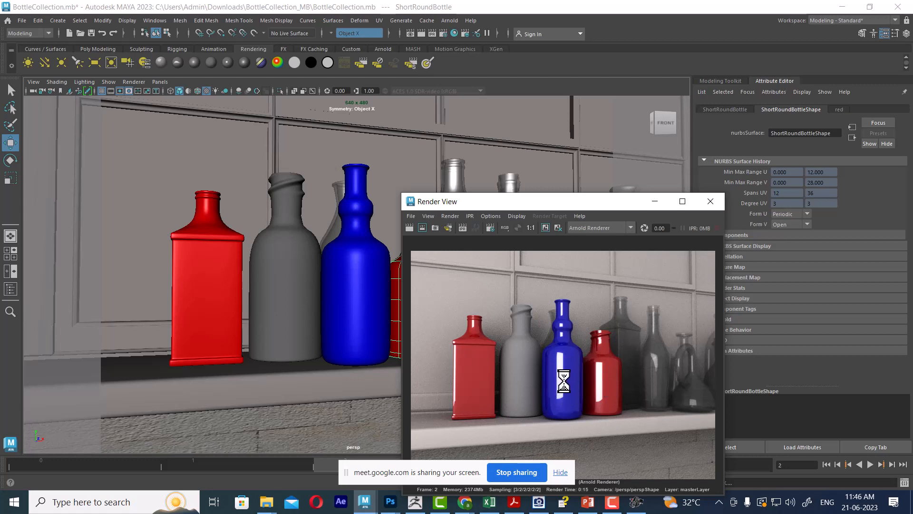
- In PowerPoint, add a slide after the Phong slide and paste a screenshot of the red and blue bottle render
{"action": "left_click", "coordinate": [588, 503]}
{"action": "left_click", "coordinate": [103, 430]}
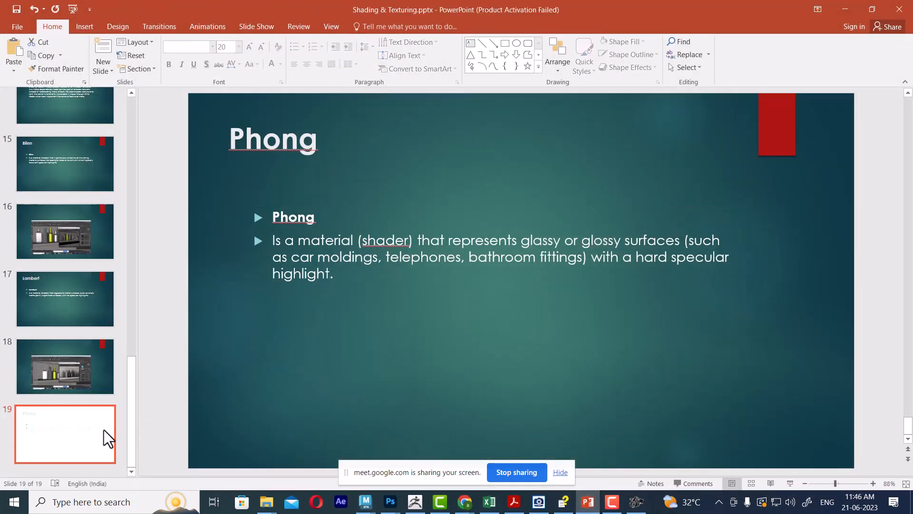
{"action": "right_click", "coordinate": [66, 421]}
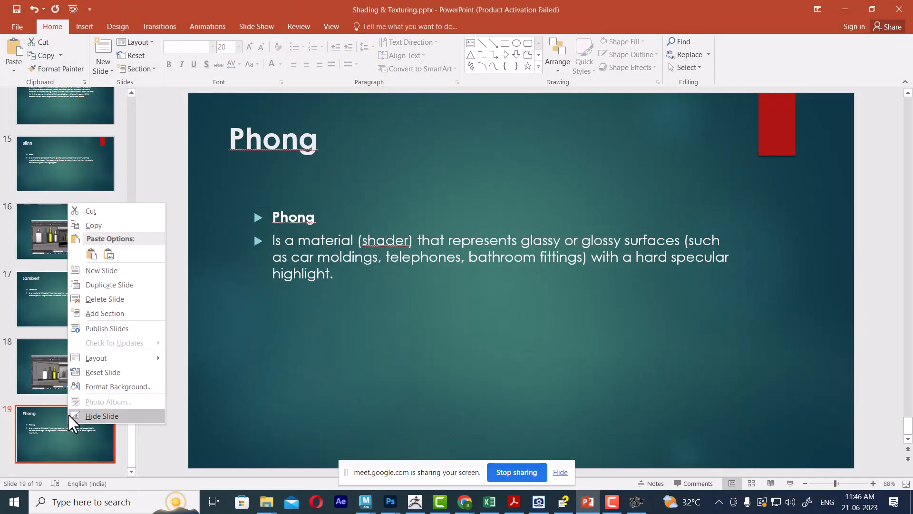
{"action": "left_click", "coordinate": [95, 275]}
{"action": "key", "text": "alt+Tab"}
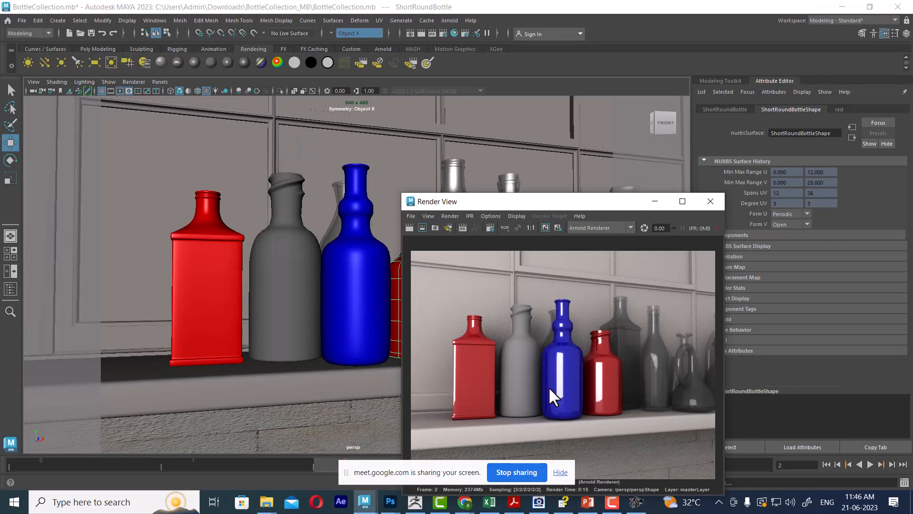
{"action": "key", "text": "alt+Tab"}
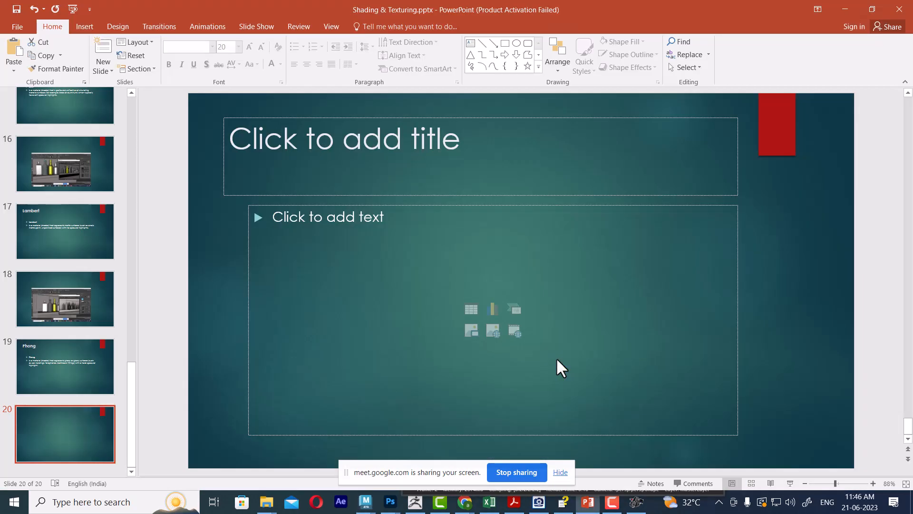
{"action": "left_click", "coordinate": [318, 320]}
{"action": "key", "text": "ctrl+v"}
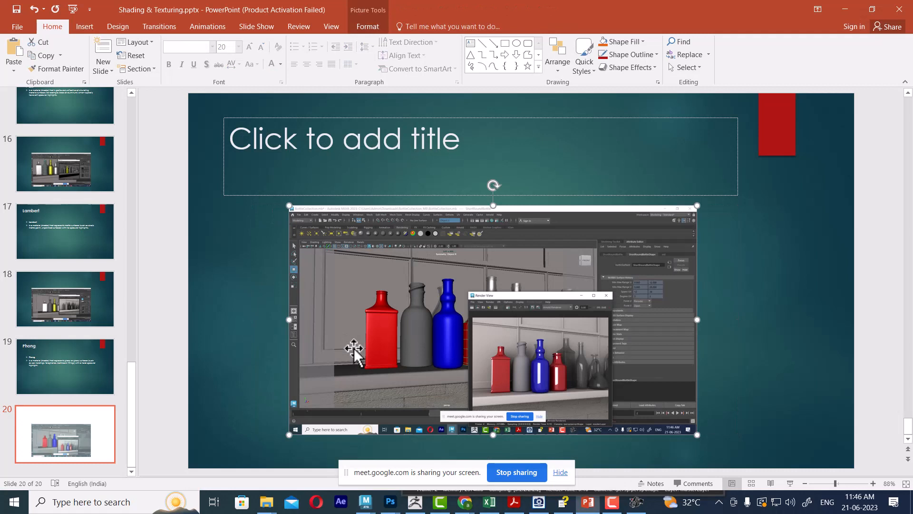
- Add a final slide after the Phong screenshot and enter "The End" as its body text
{"action": "right_click", "coordinate": [67, 420]}
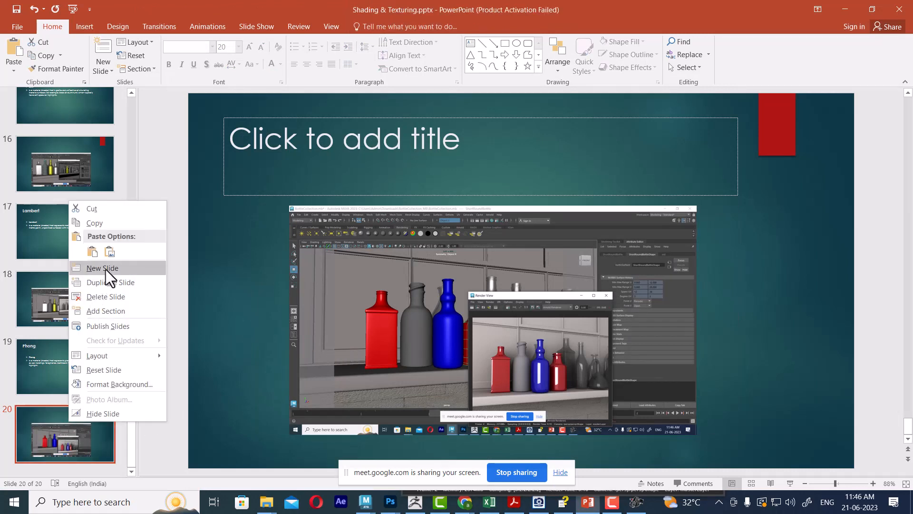
{"action": "left_click", "coordinate": [105, 268]}
{"action": "left_click", "coordinate": [356, 306]}
{"action": "type", "text": "the"}
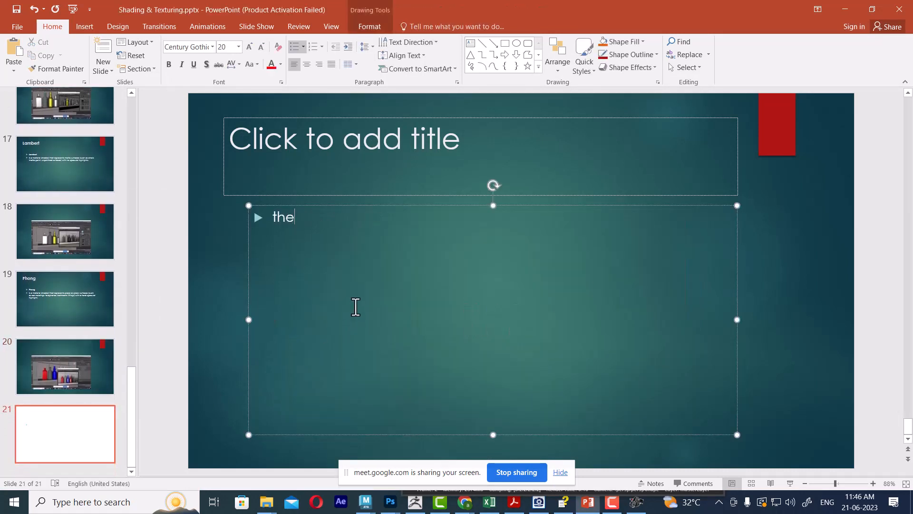
{"action": "type", "text": " end"}
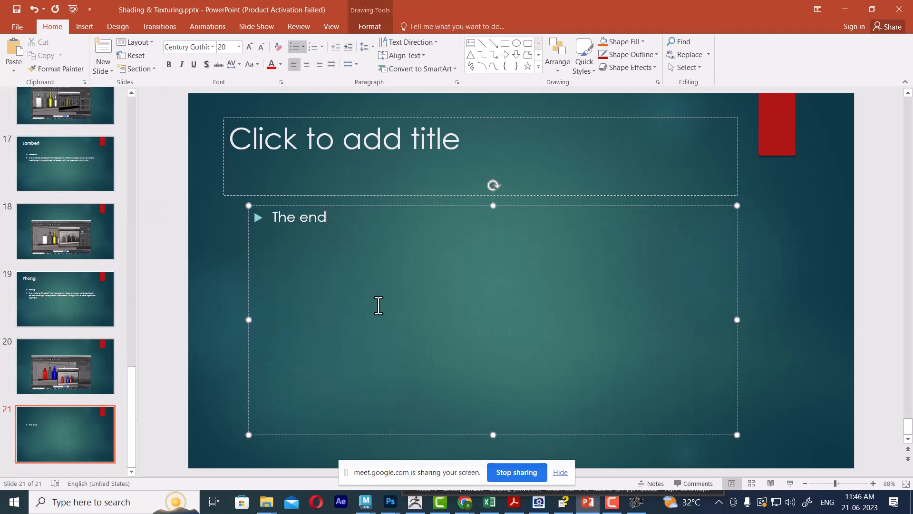
{"action": "left_click_drag", "start_coordinate": [310, 219], "coordinate": [301, 221]}
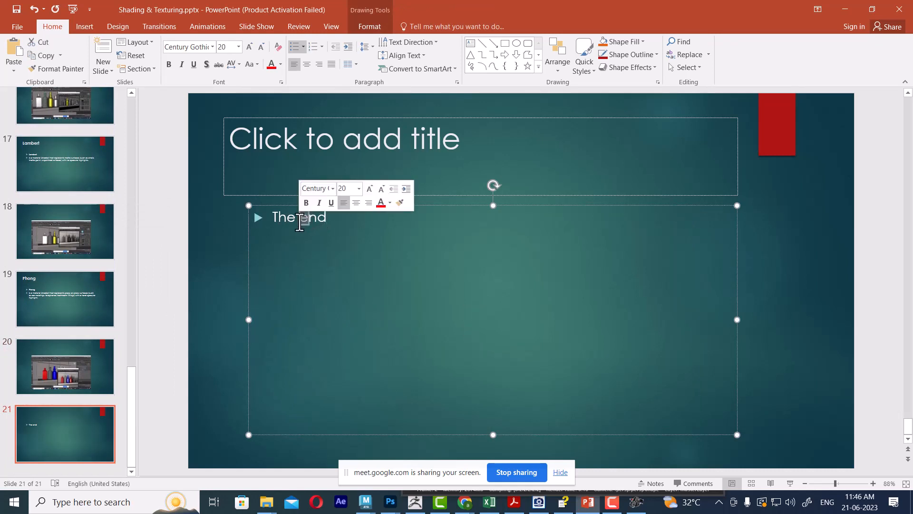
{"action": "type", "text": "E"}
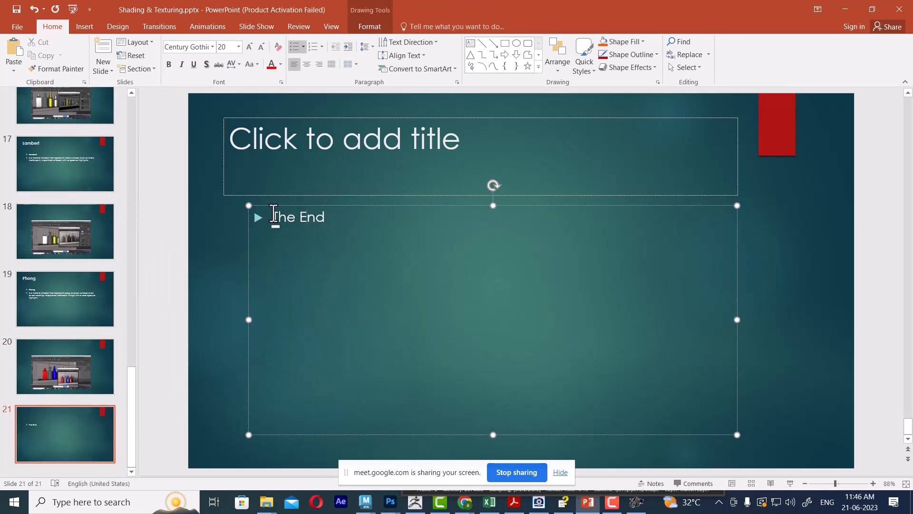
- Center the "The End" text and open the font size choices for it
{"action": "left_click_drag", "start_coordinate": [272, 217], "coordinate": [376, 228]}
{"action": "left_click", "coordinate": [307, 64]}
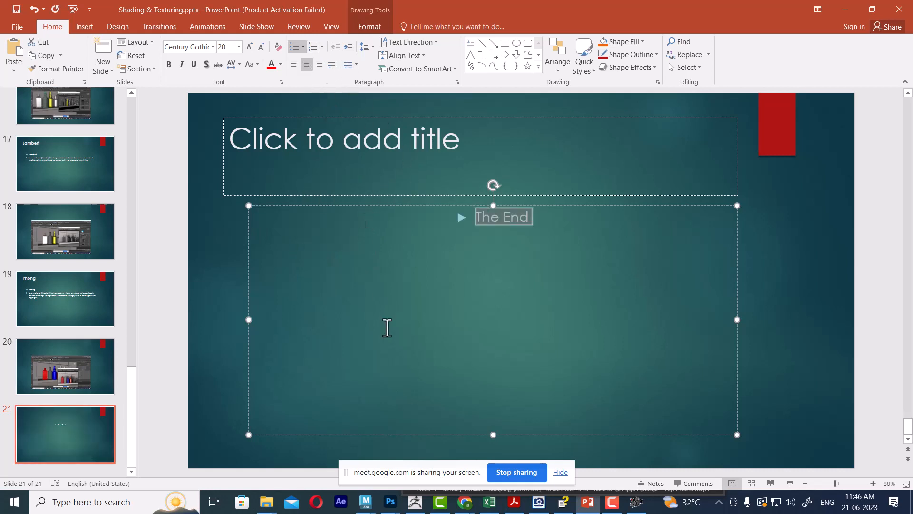
{"action": "left_click", "coordinate": [239, 47]}
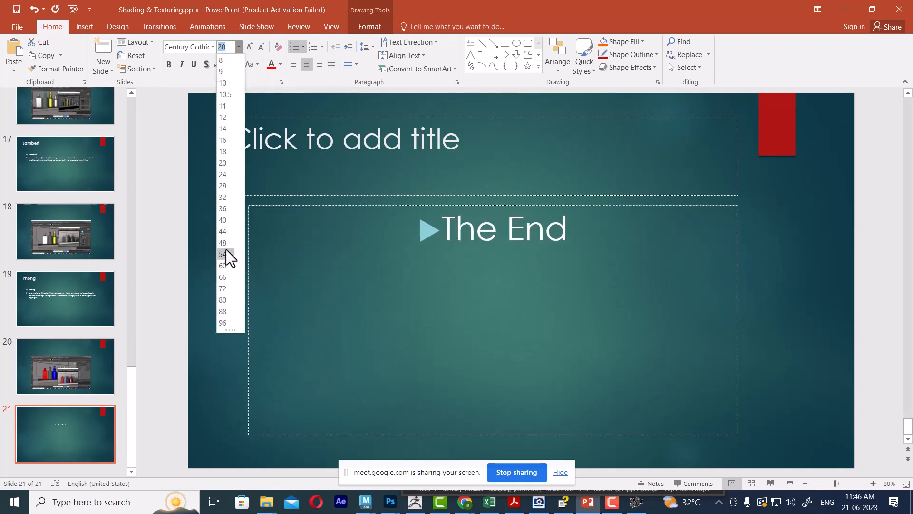